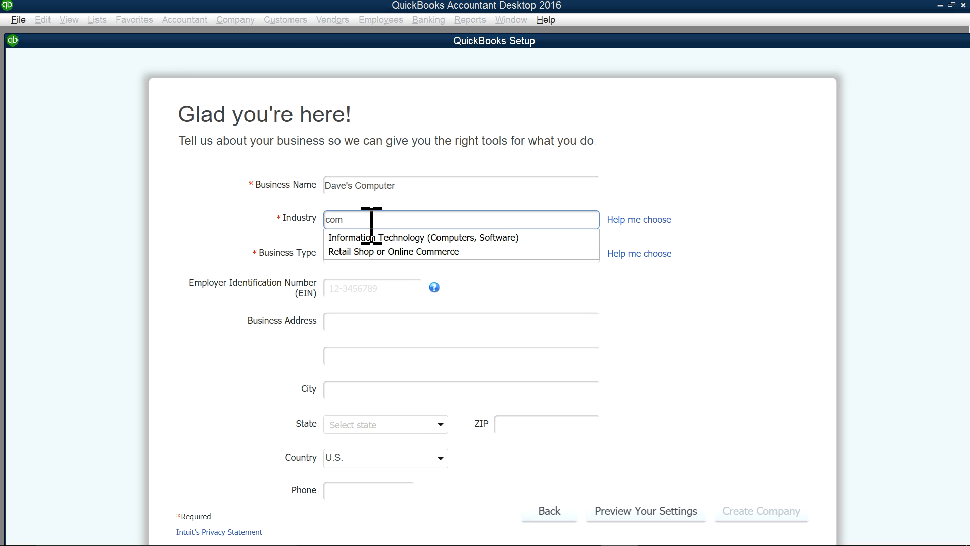
Step: Set the company's industry to Information Technology (Computers, Software) and review the list of available industries and recommended accounts
click(435, 237)
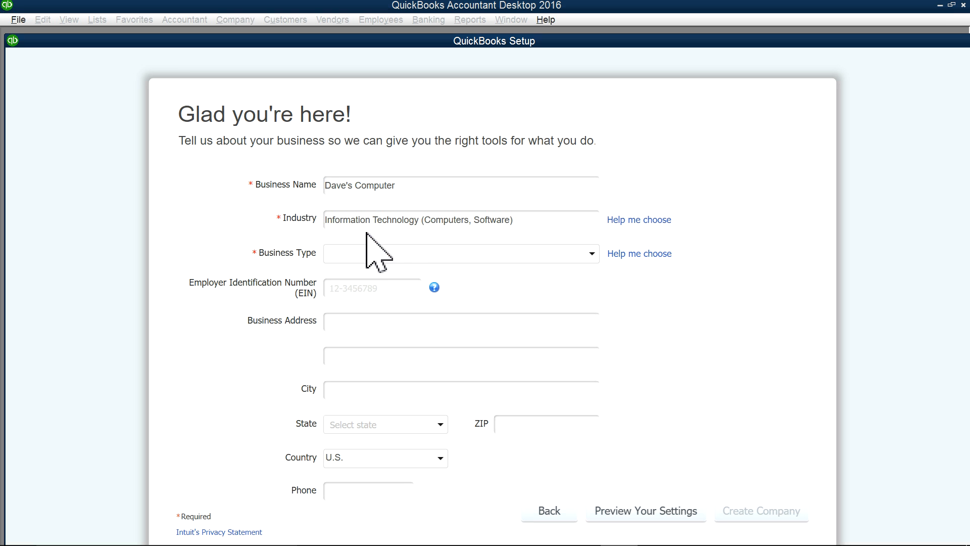
click(618, 221)
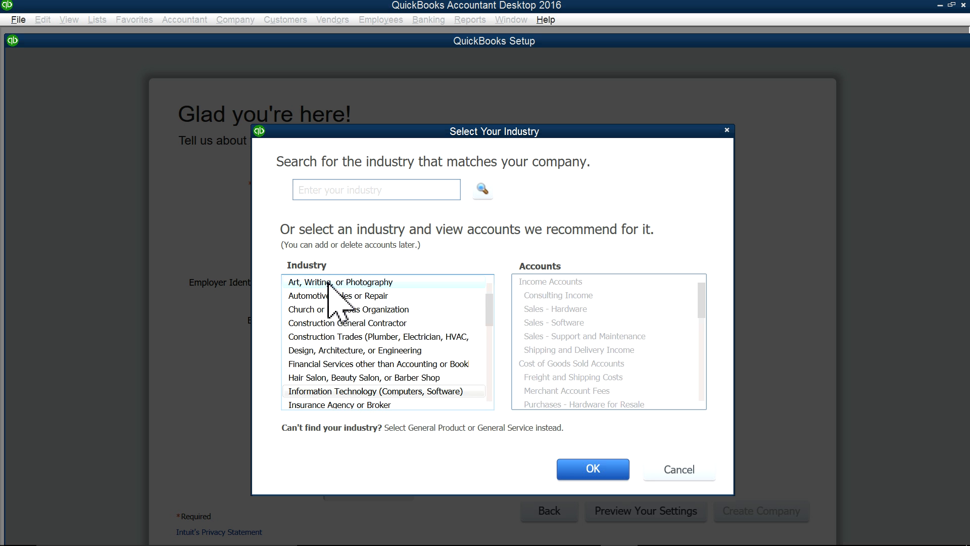
scroll(399, 351, down, 6)
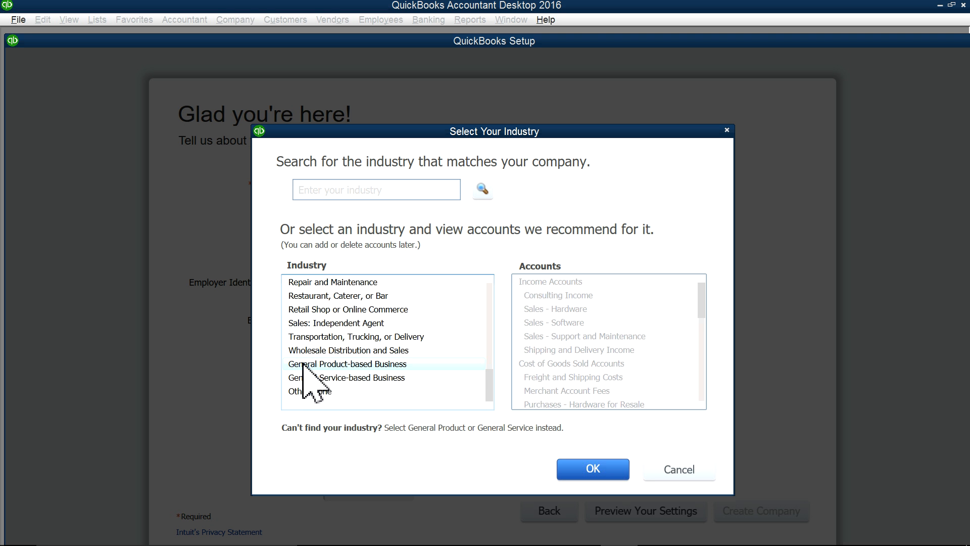
drag(491, 389, 498, 303)
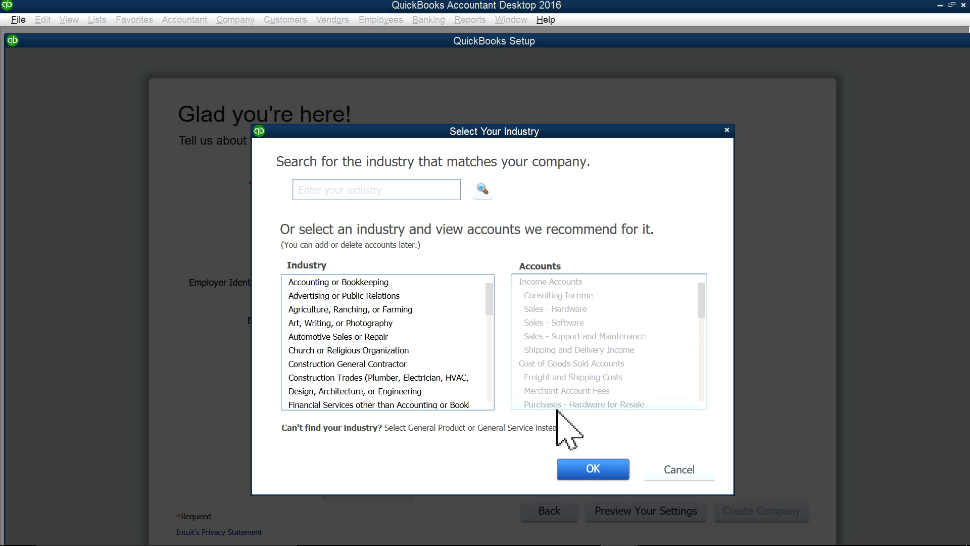
click(580, 469)
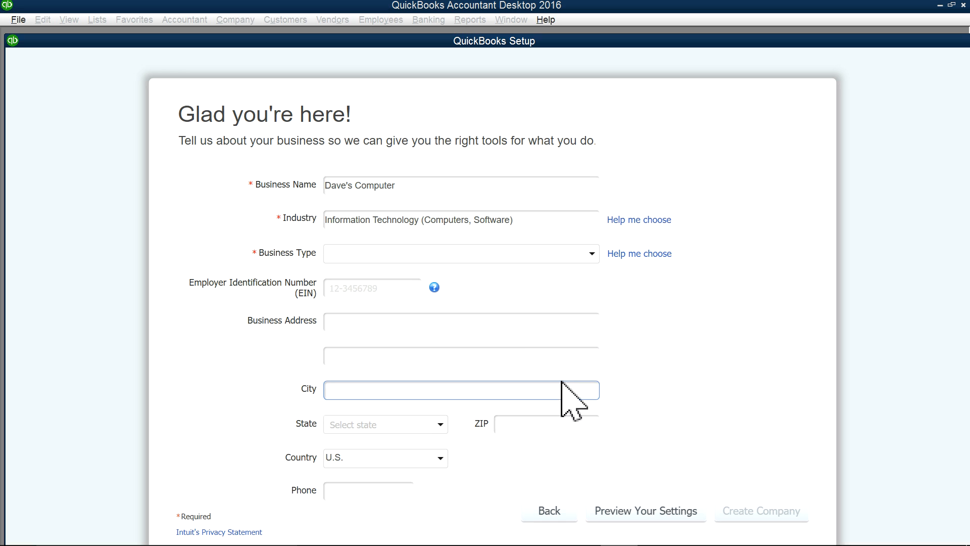
Step: Set the business type to Sole Proprietorship and leave the Employer Identification Number blank
click(399, 255)
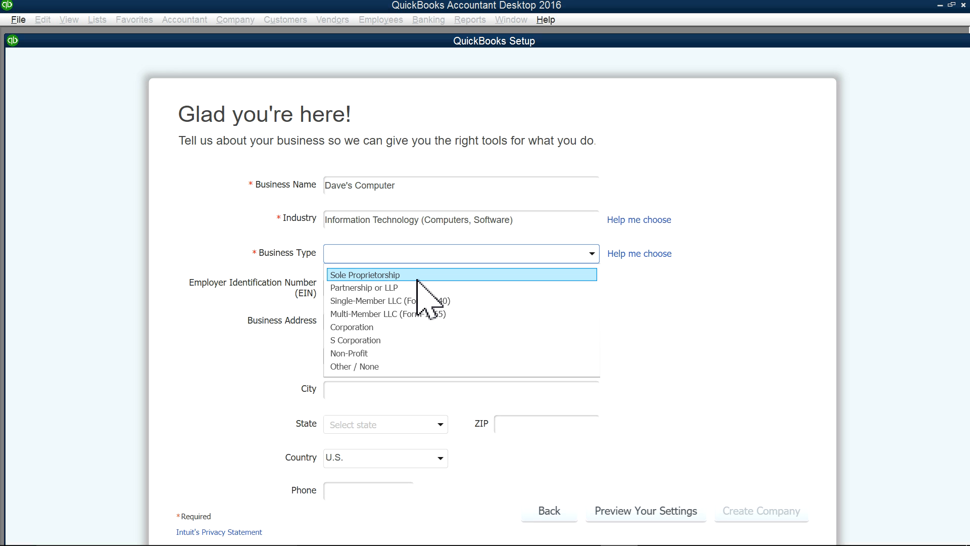
click(389, 276)
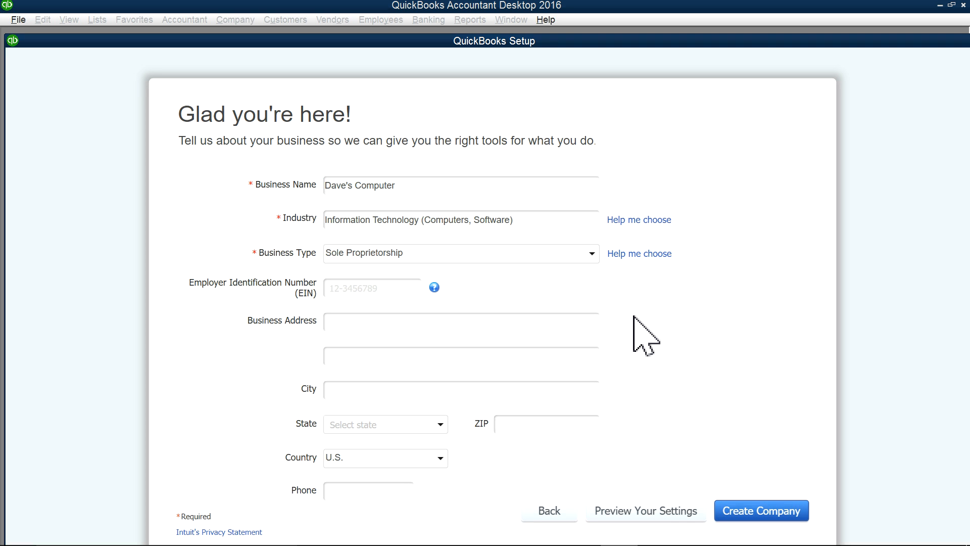
click(365, 290)
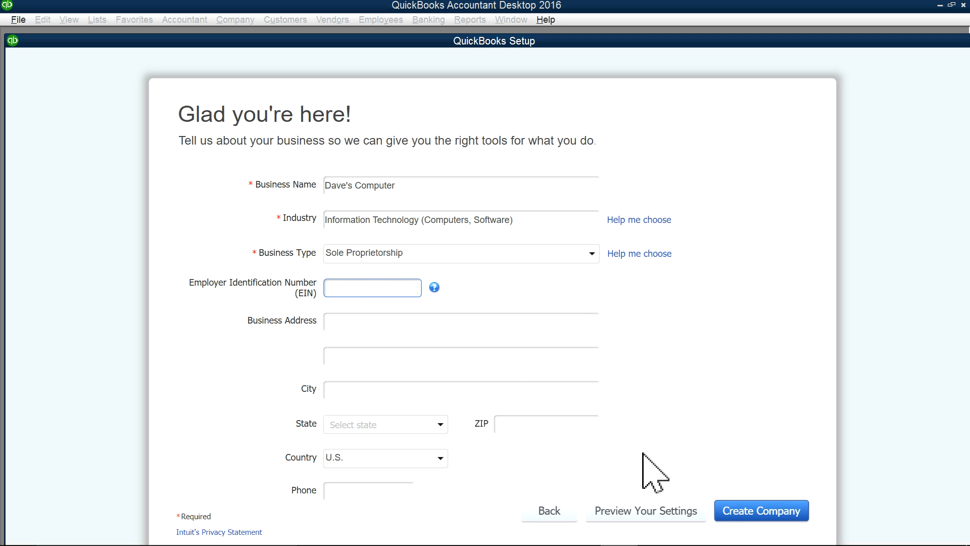
Step: In the settings preview, exclude the Purchases - Software for Resale and Purchases - Hardware for Resale accounts and include Business Licenses and Permits
click(655, 512)
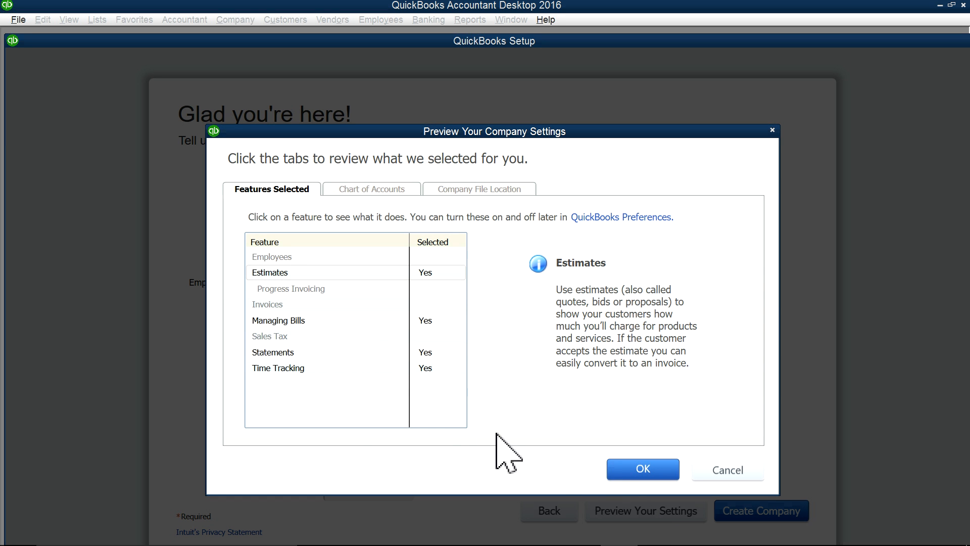
click(371, 188)
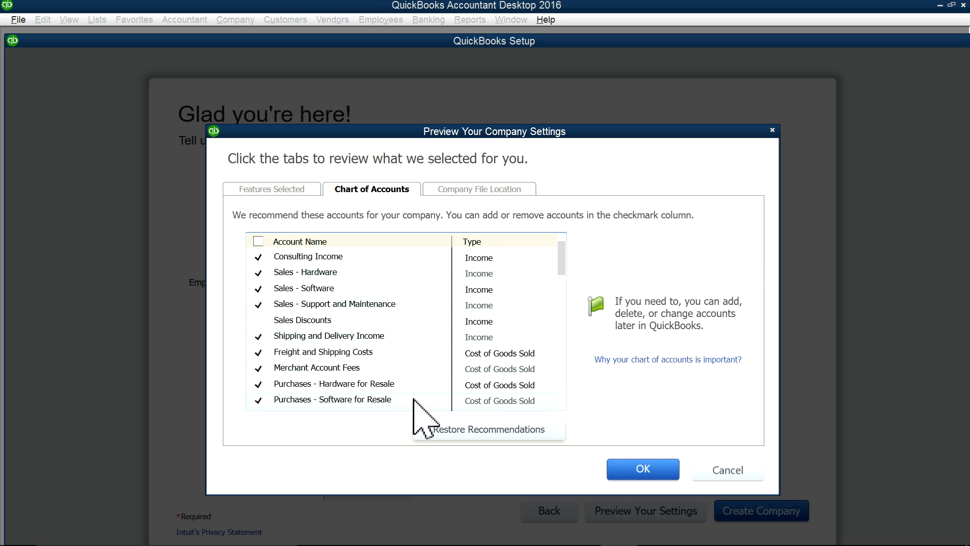
click(259, 400)
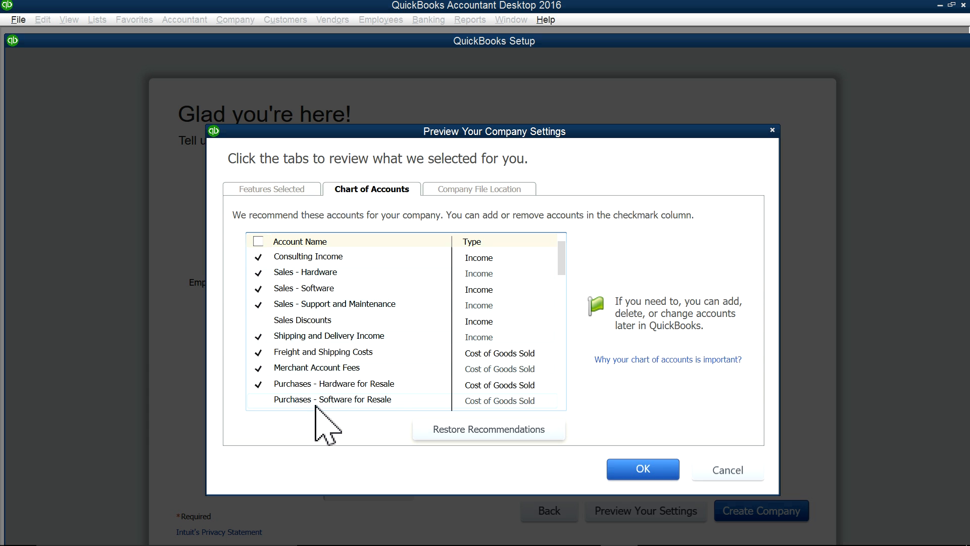
click(259, 384)
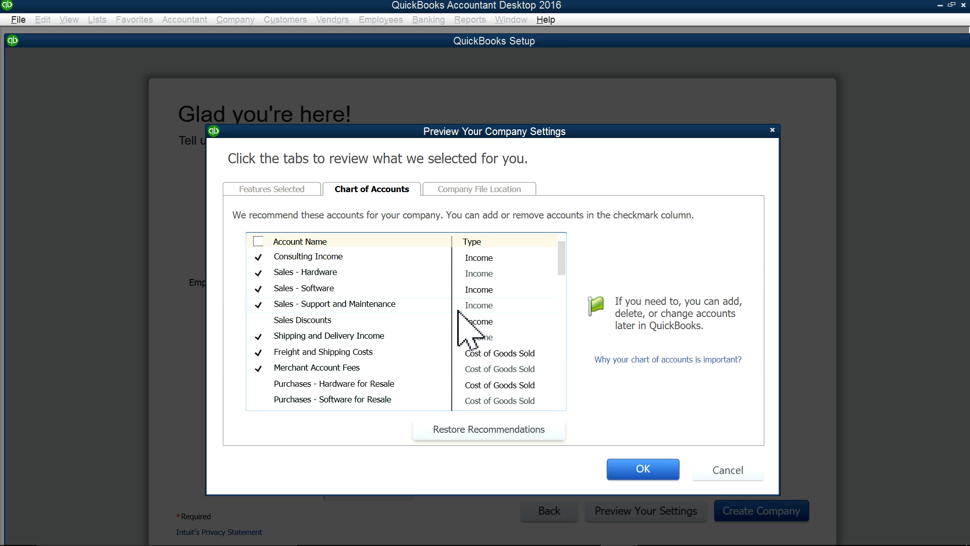
drag(564, 263, 565, 298)
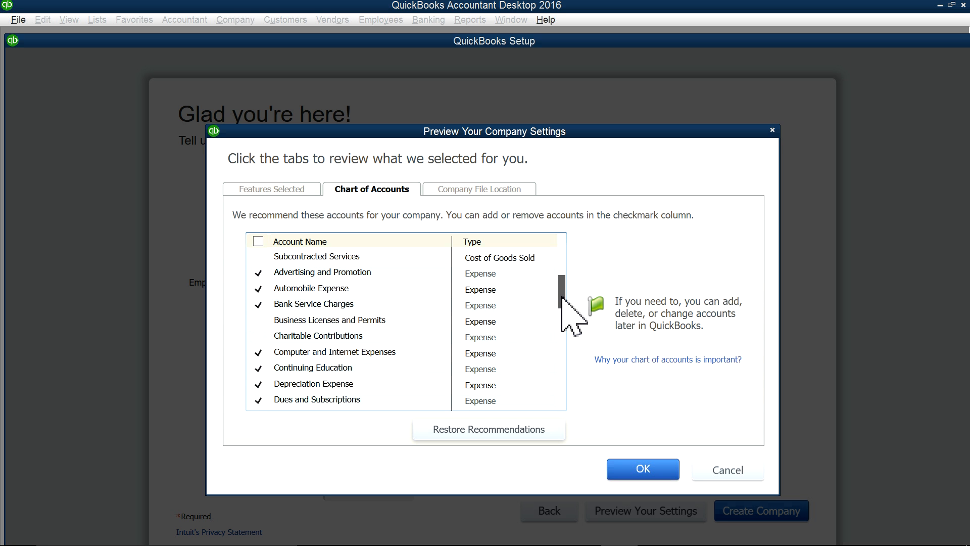
click(258, 321)
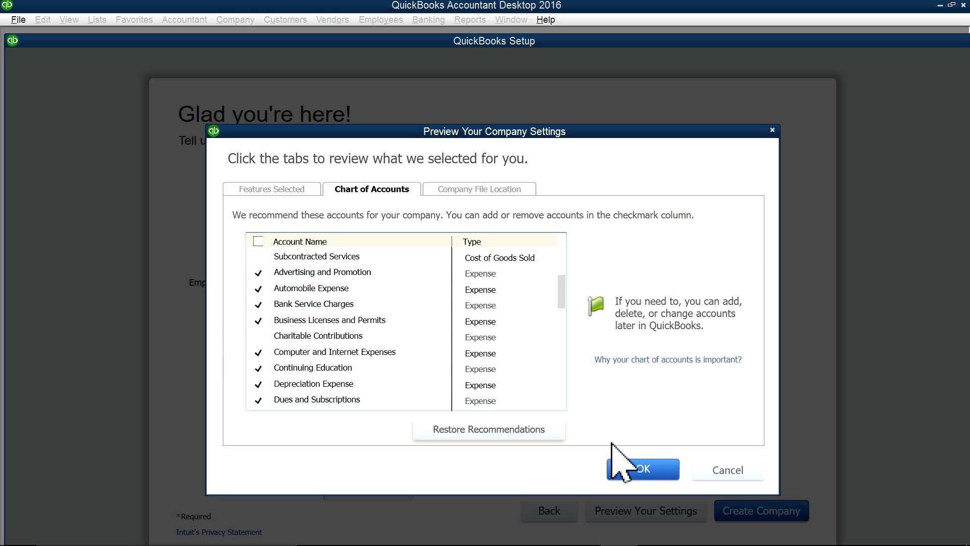
click(632, 469)
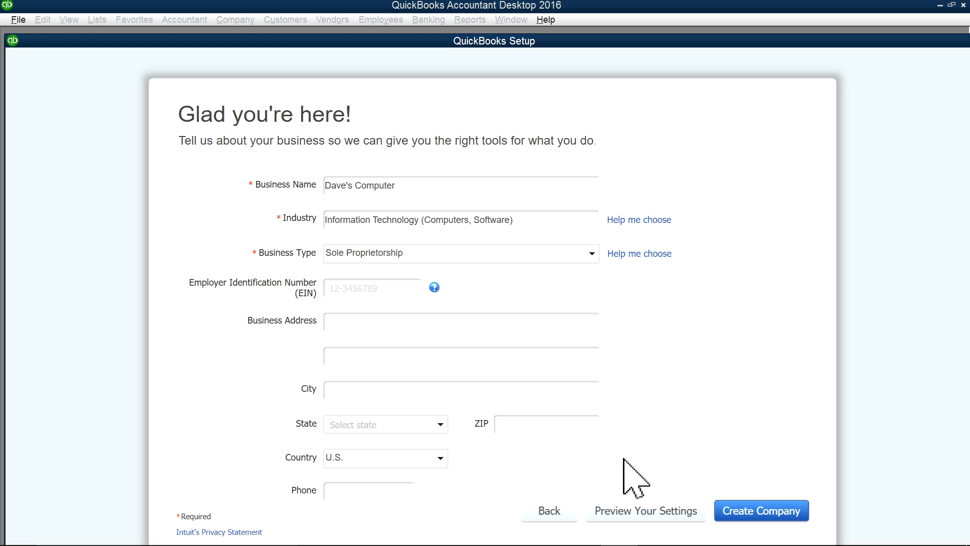
Step: Create the company file and start working without adding people, products or bank accounts
click(732, 512)
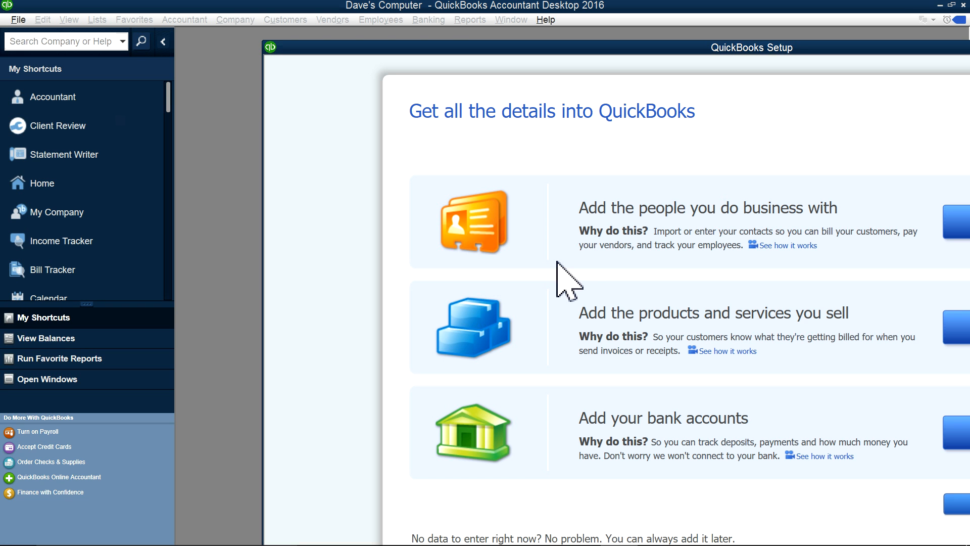
double_click(683, 48)
double_click(420, 20)
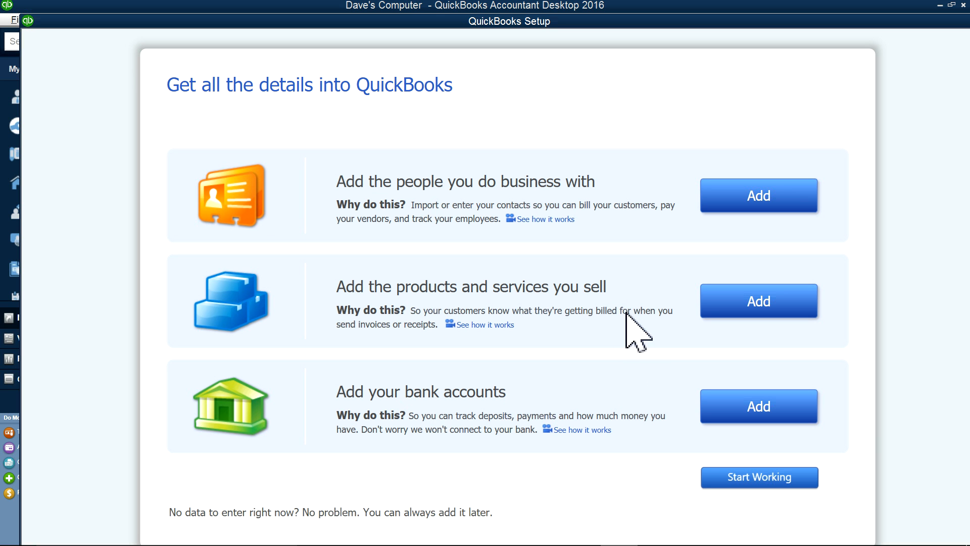
click(739, 485)
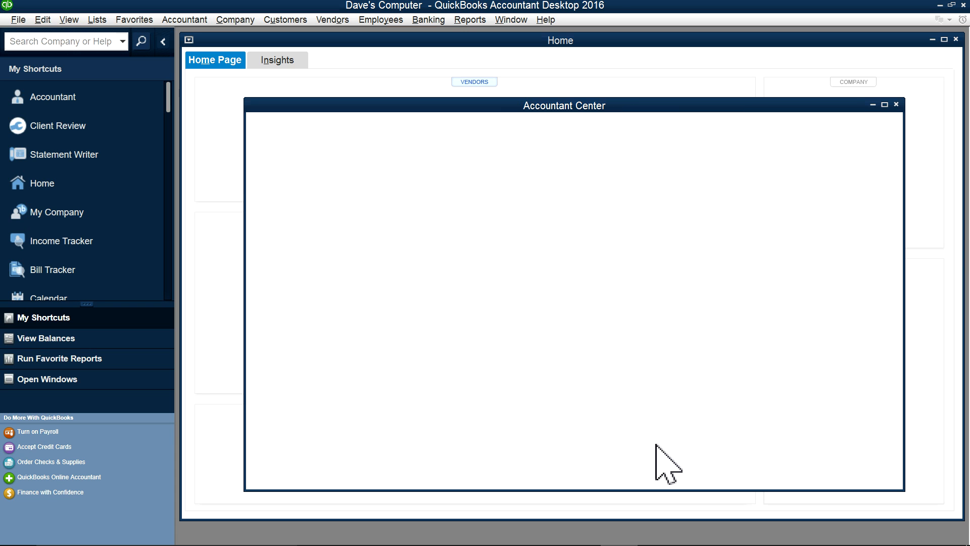
Step: Close the Accountant Center and open the Chart of Accounts in a maximized window
click(896, 104)
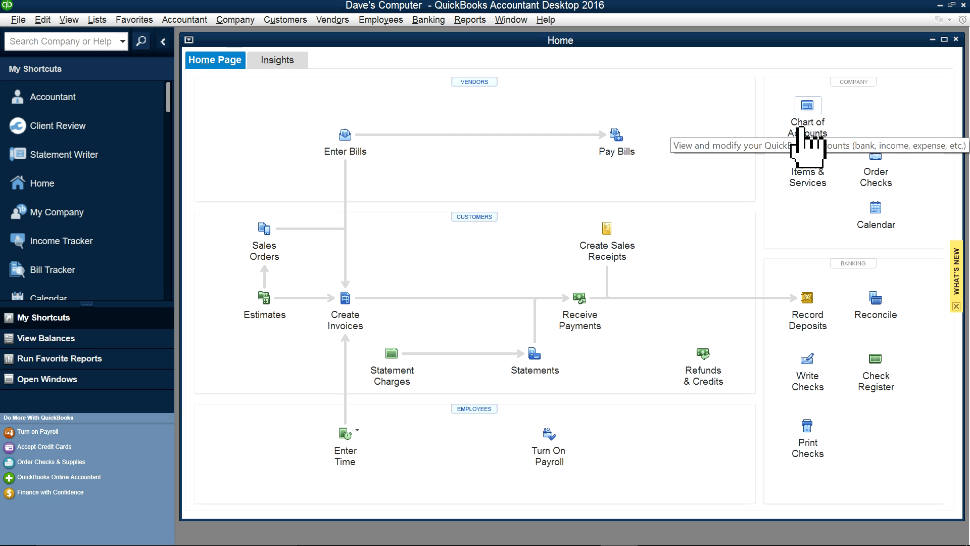
click(808, 147)
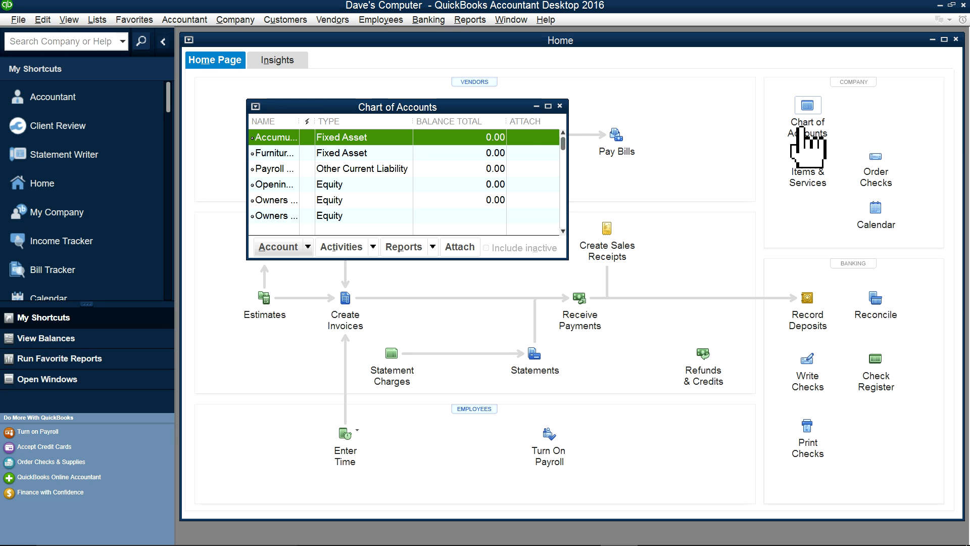
click(548, 107)
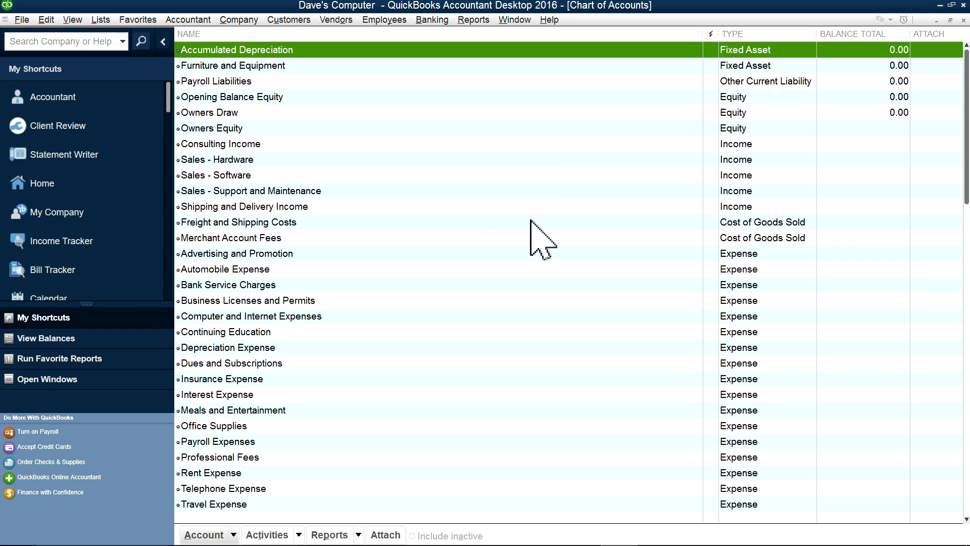
Step: Reorder the chart of accounts so that Owners Equity sits directly above Owners Draw
click(196, 130)
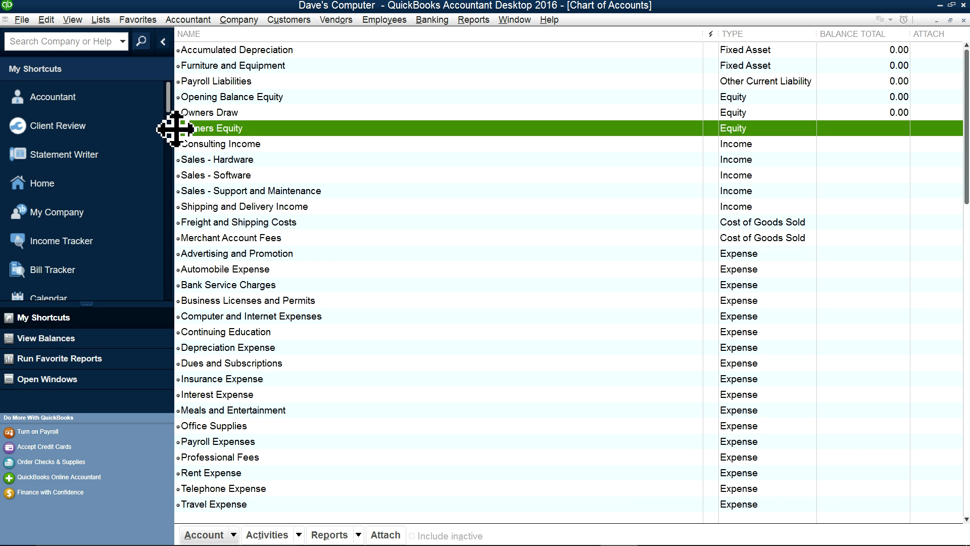
drag(175, 128, 173, 108)
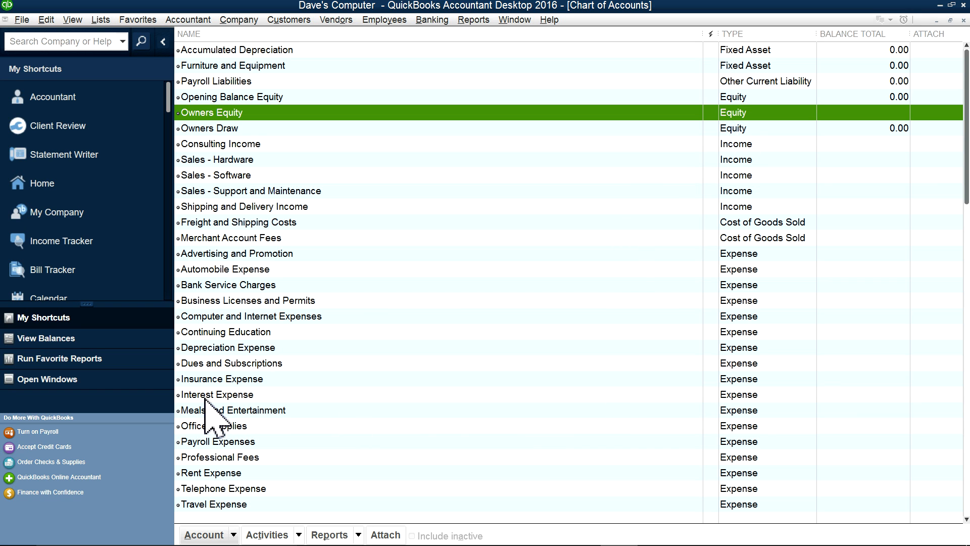
click(175, 394)
mouse_move(174, 392)
mouse_down()
mouse_move(176, 379)
mouse_move(175, 397)
mouse_up()
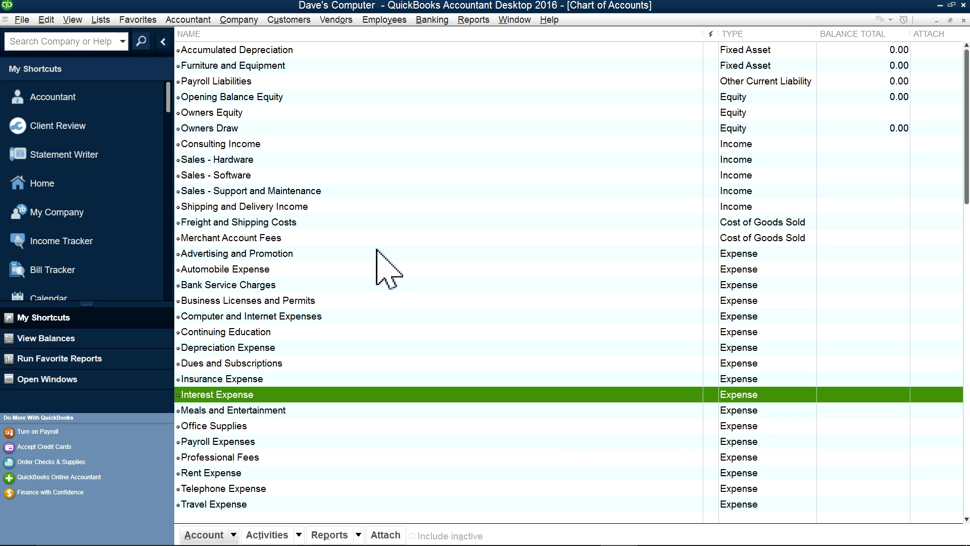
click(233, 534)
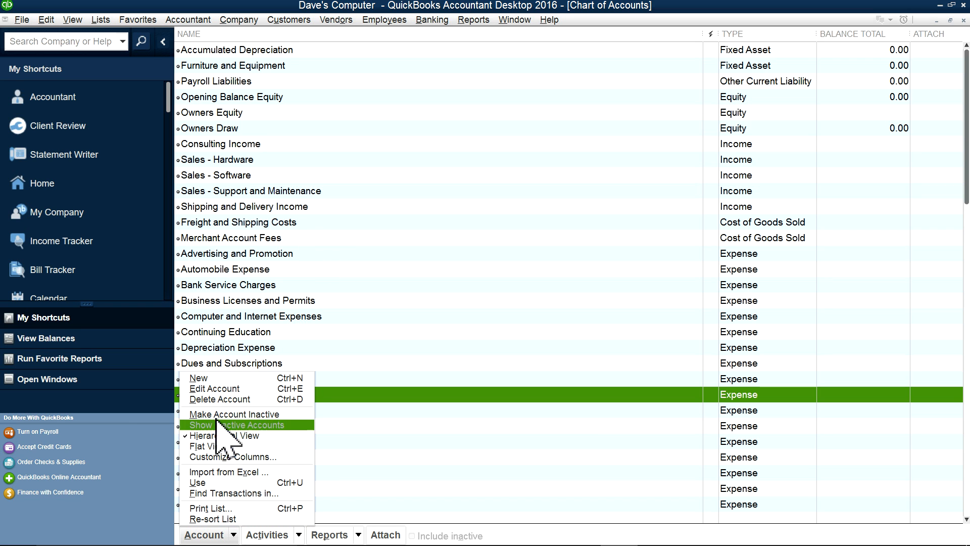
click(201, 382)
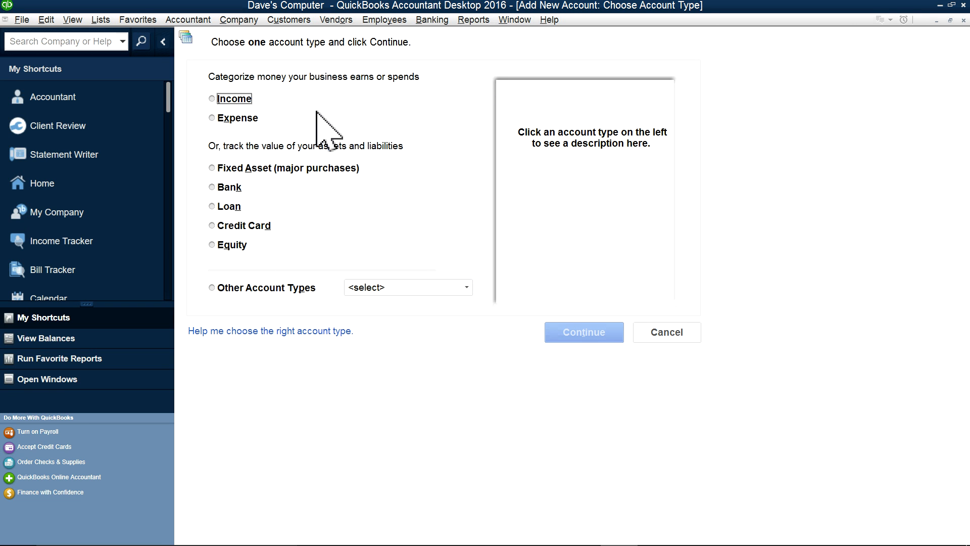
click(667, 331)
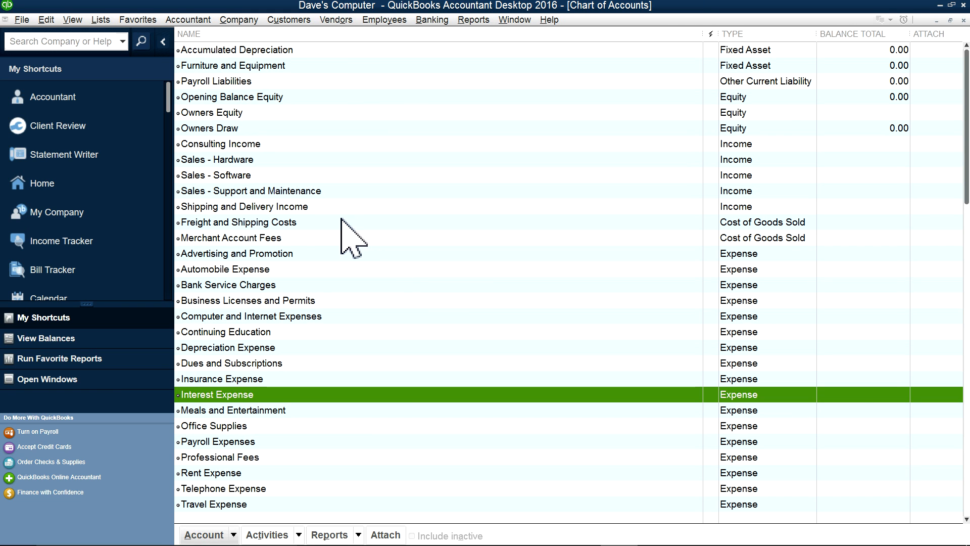
Step: Start a new account of type Bank and name it Chase Checking
right_click(221, 134)
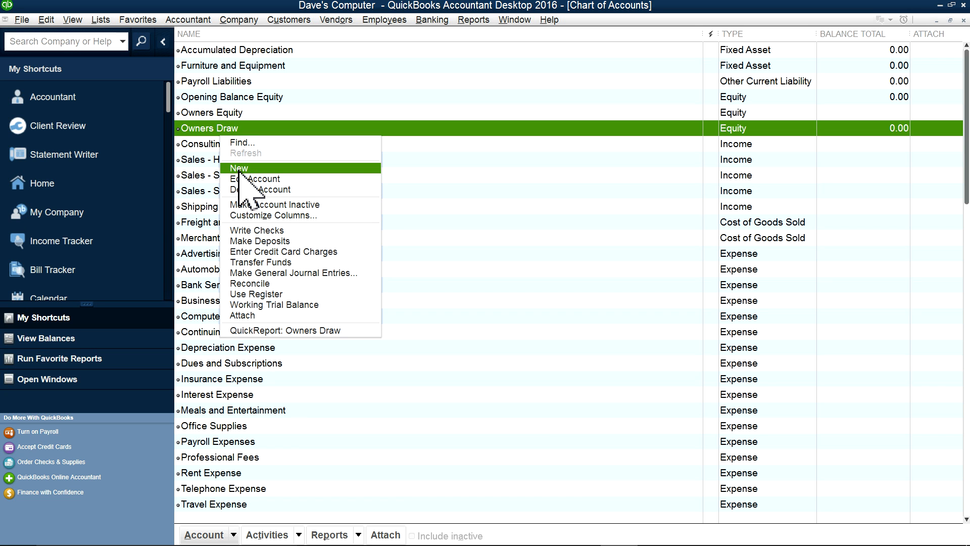
click(238, 170)
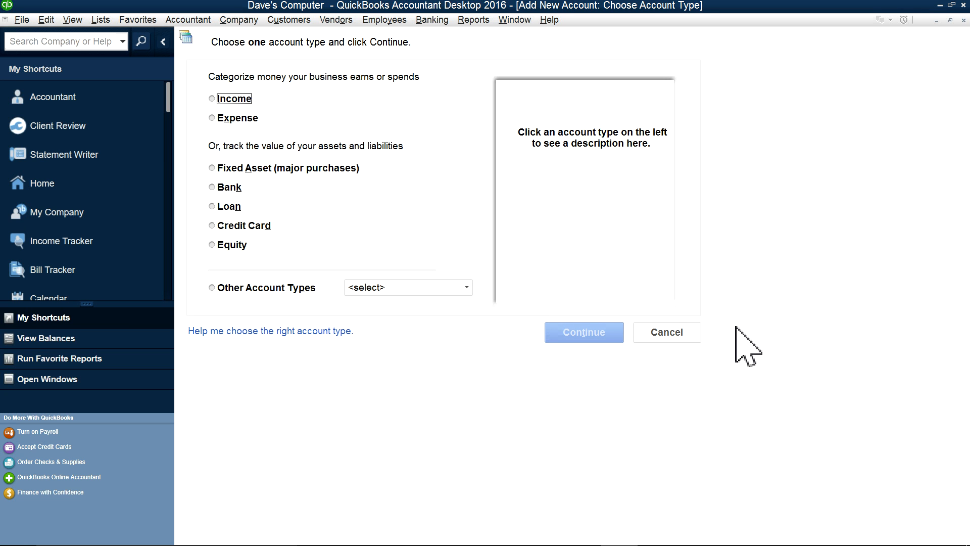
click(220, 187)
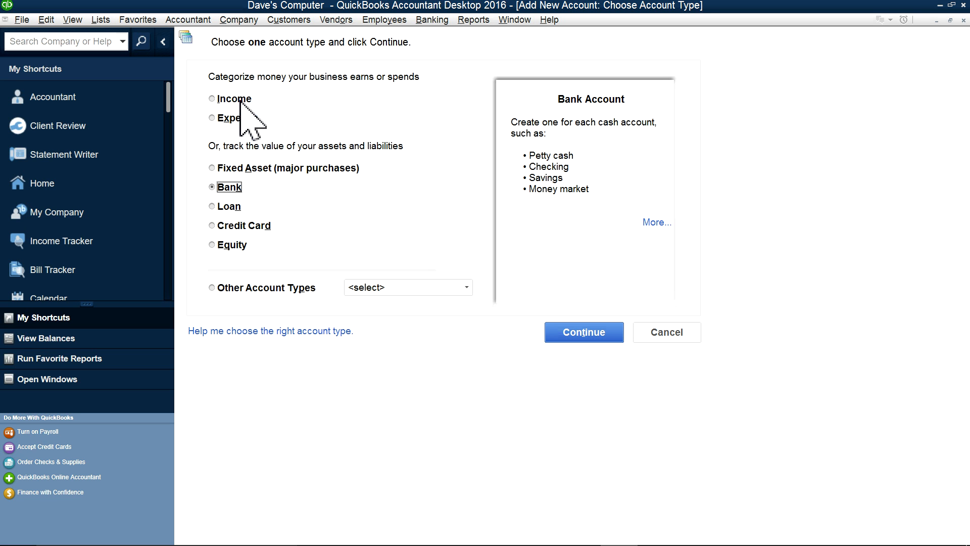
click(603, 336)
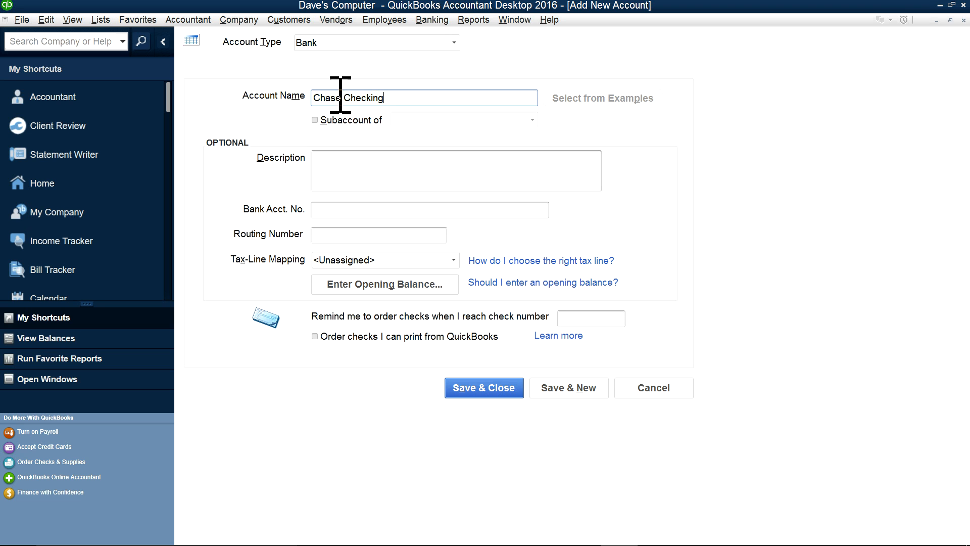
Step: Copy the account name Chase Checking into its description, and save the account with a new blank account form ready
drag(396, 97, 295, 98)
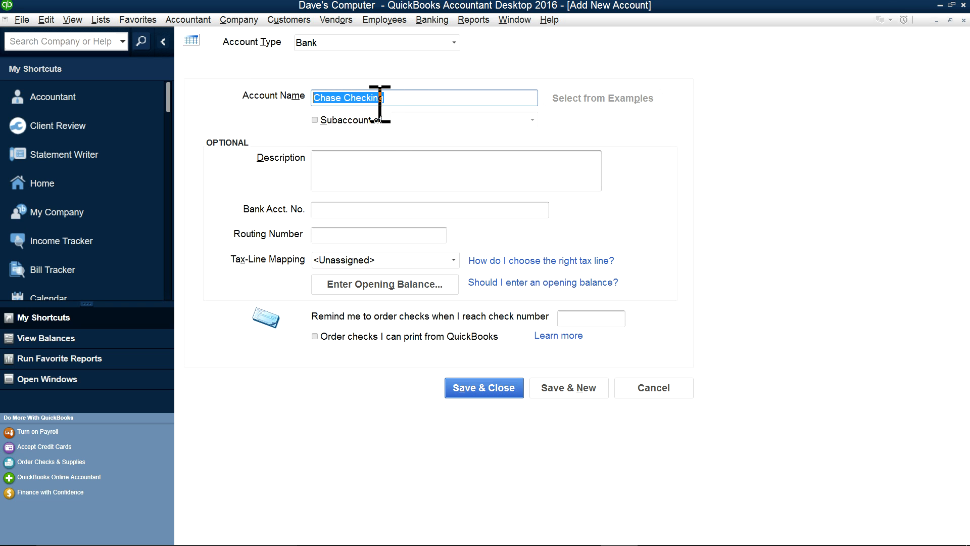
right_click(332, 97)
click(348, 126)
click(331, 179)
right_click(330, 179)
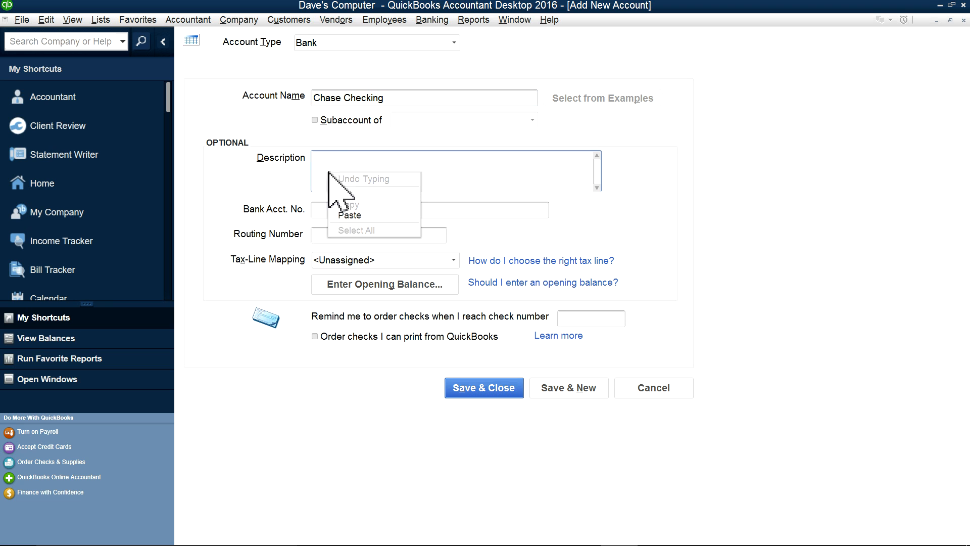
click(348, 210)
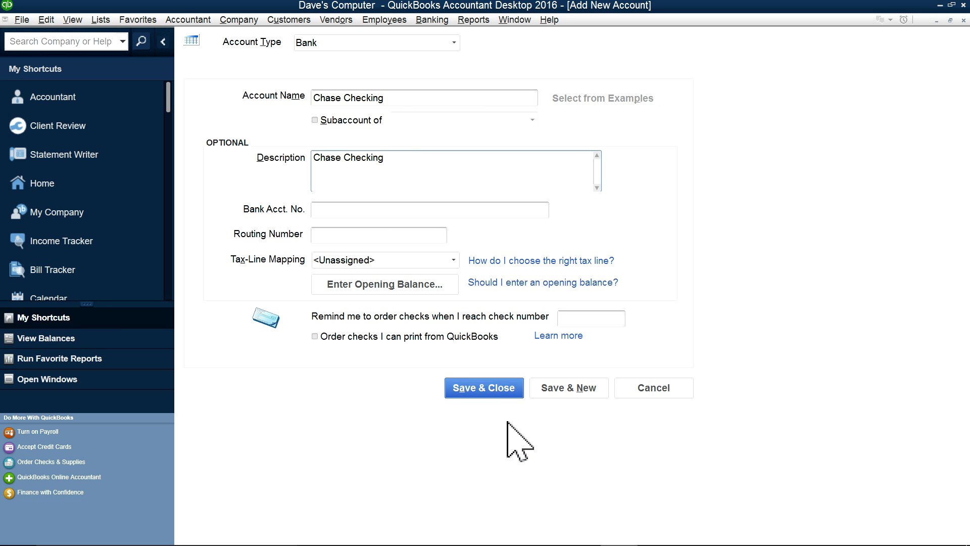
click(551, 388)
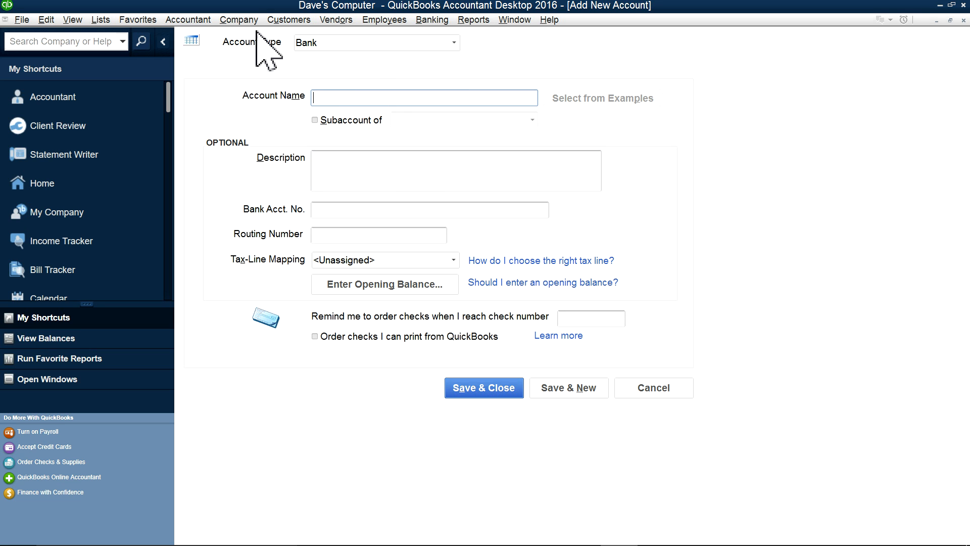
Step: Set the new account's type to Bank, name it Chase Savings, and copy that name into its description
click(448, 47)
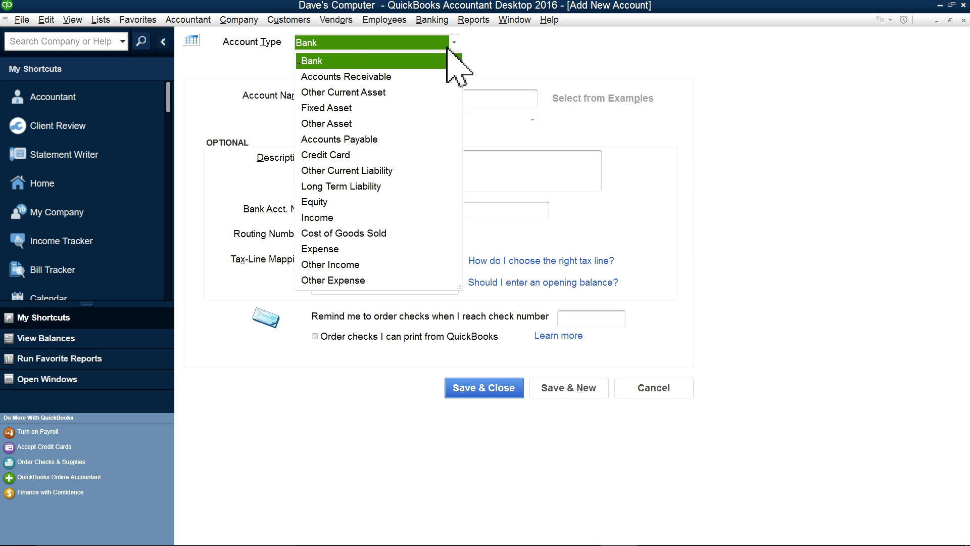
click(318, 61)
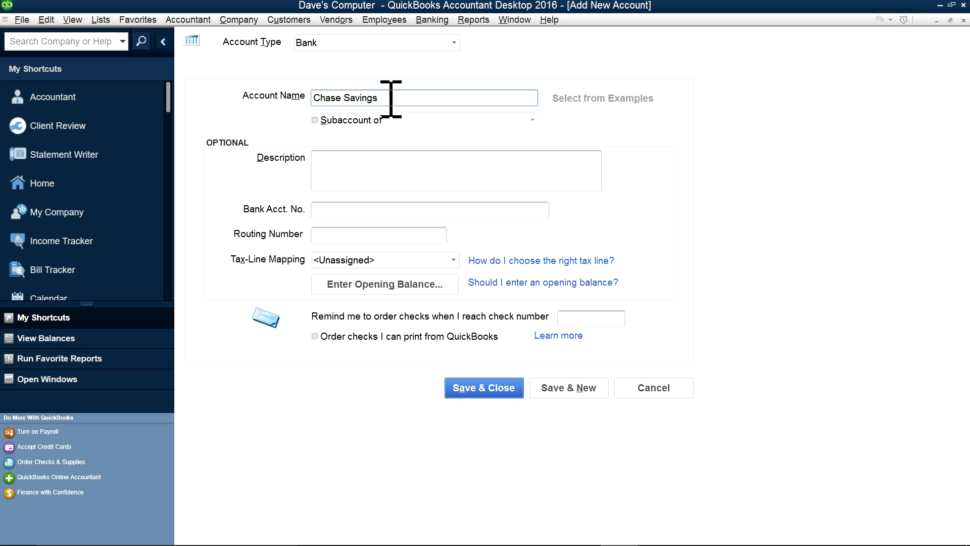
drag(390, 96, 313, 96)
right_click(332, 97)
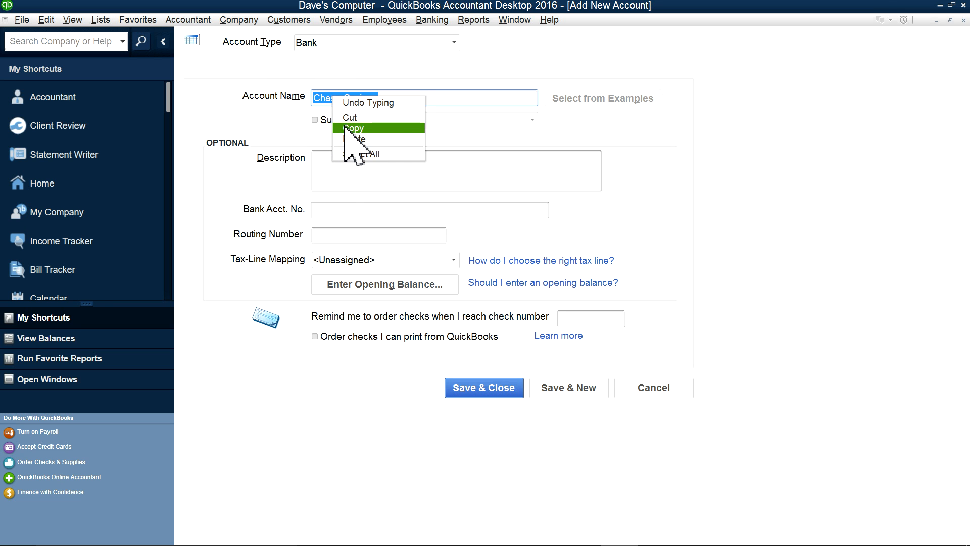
click(353, 129)
click(339, 174)
right_click(339, 175)
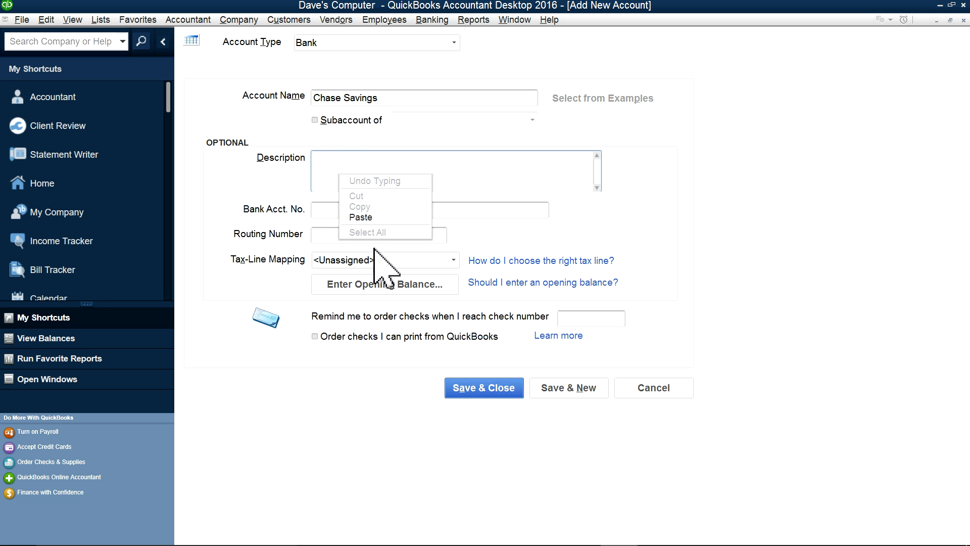
click(375, 217)
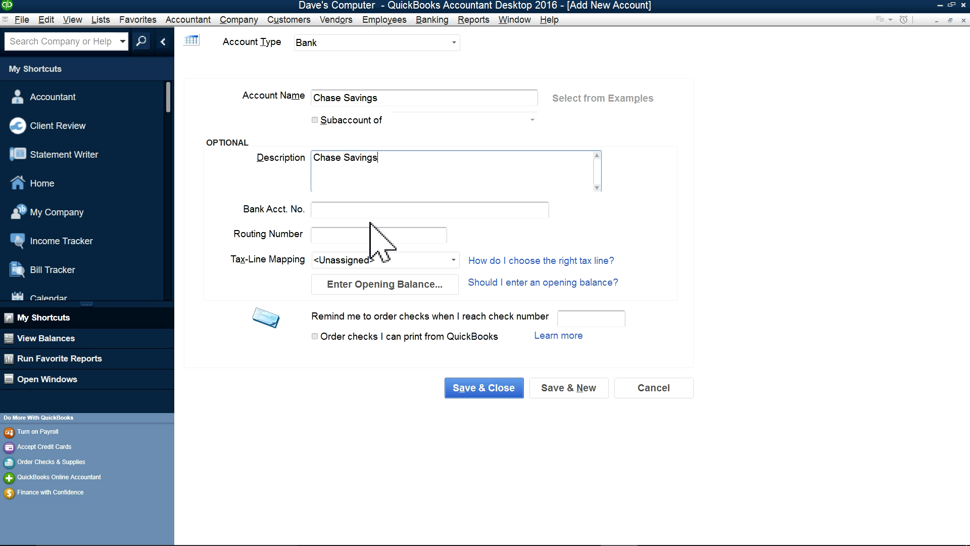
Step: Save and close the account without setting up bank feeds, and move Chase Checking above Chase Savings in the chart of accounts
click(470, 390)
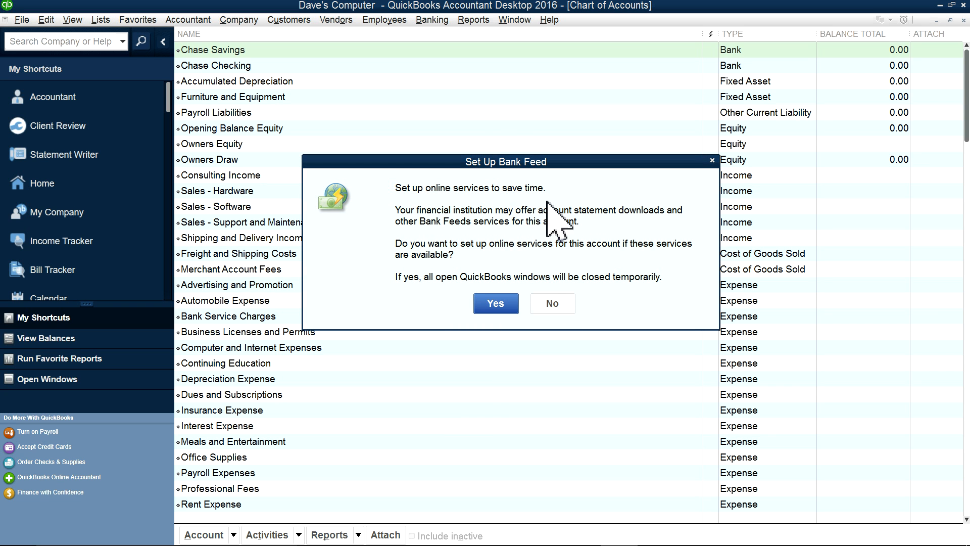
click(555, 306)
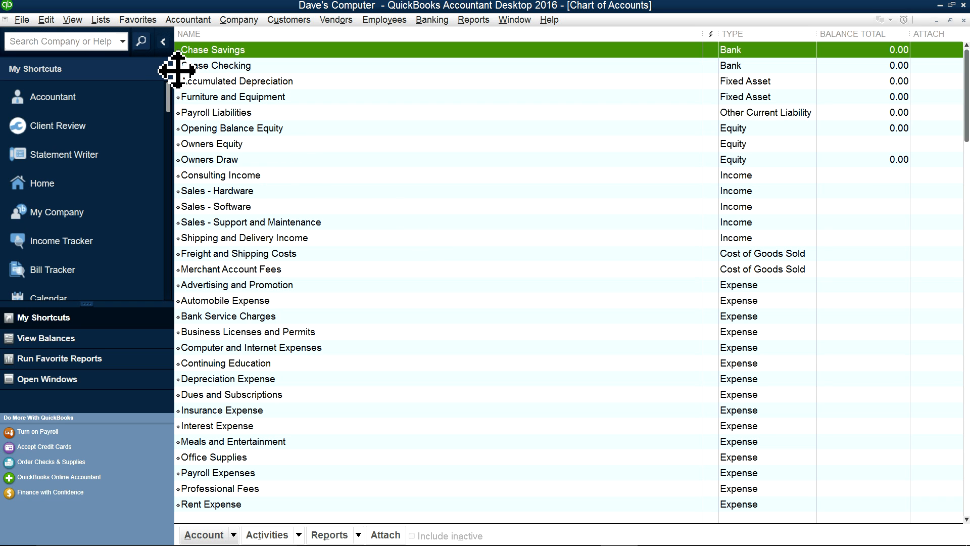
drag(177, 69, 177, 50)
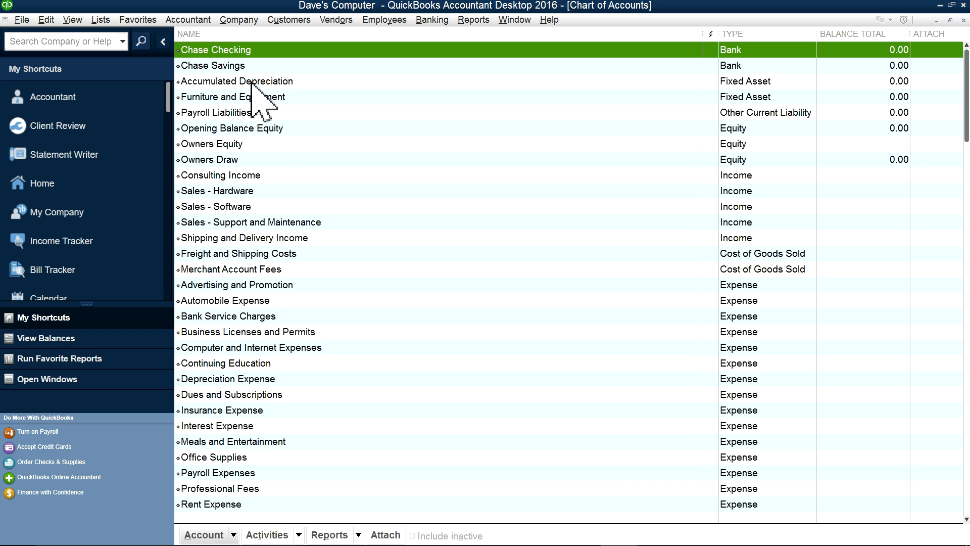
click(230, 67)
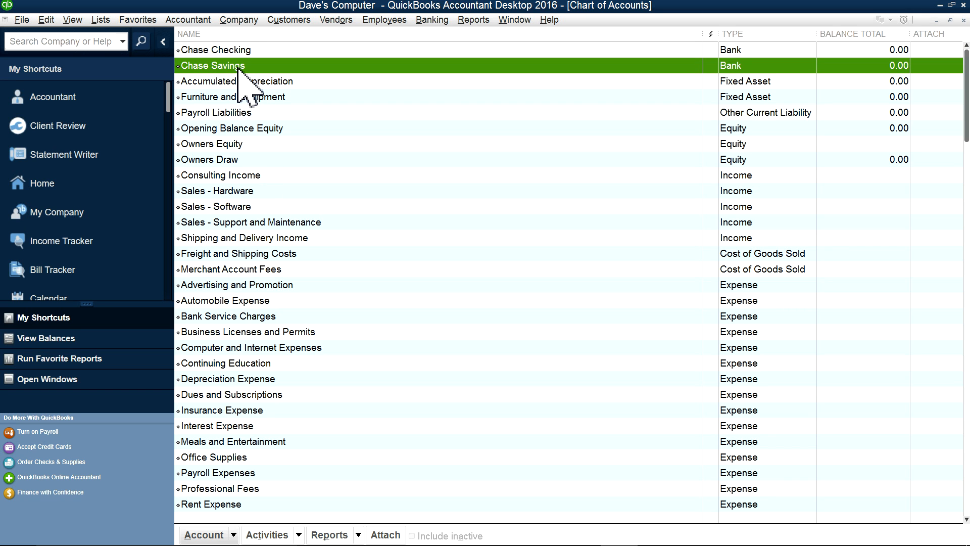
double_click(239, 68)
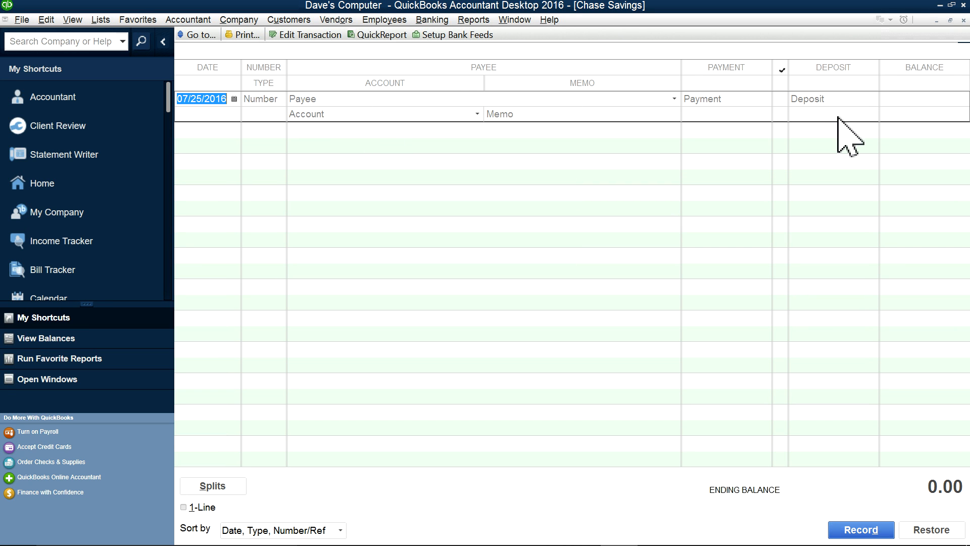
click(835, 99)
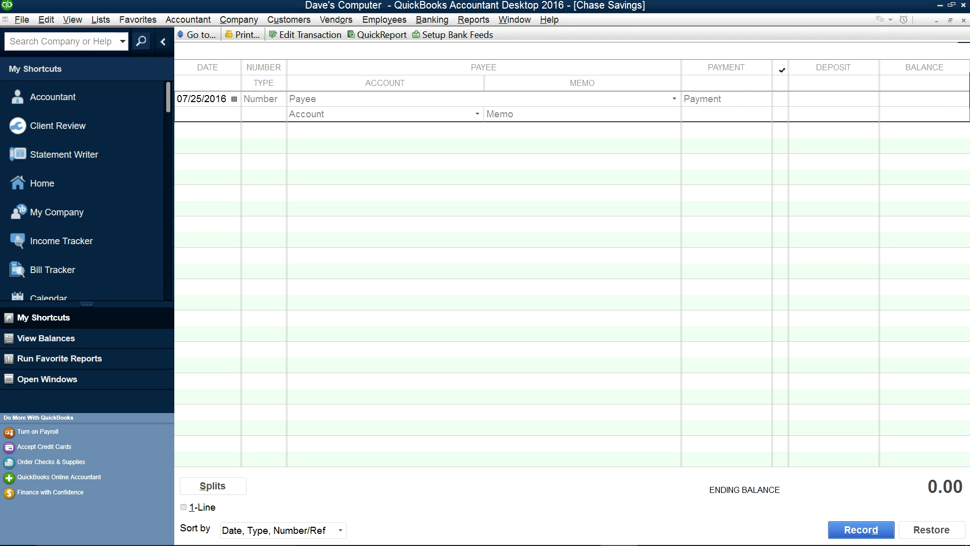
click(964, 19)
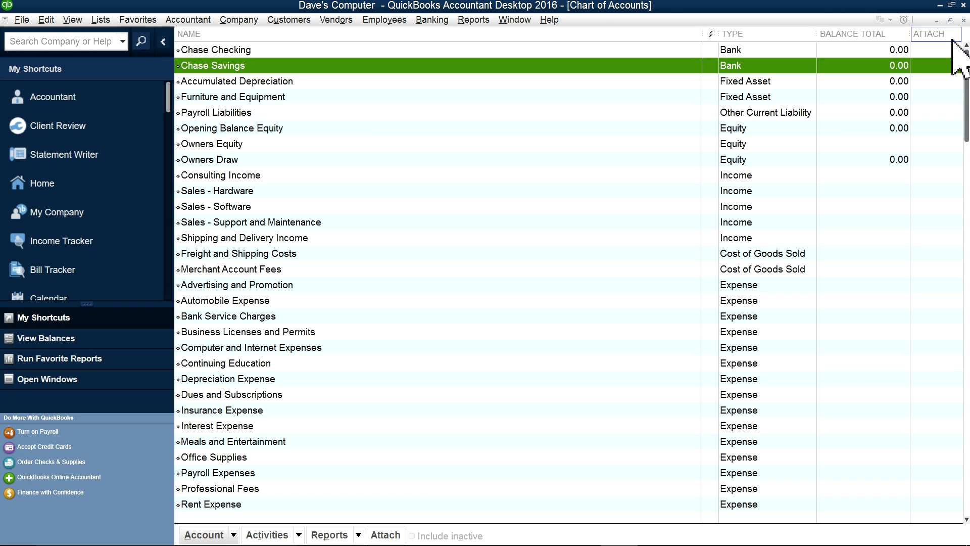
Step: In the Chase Savings register, enter a deposit of 50,000.00 with Owners Equity as its account
double_click(258, 67)
click(807, 105)
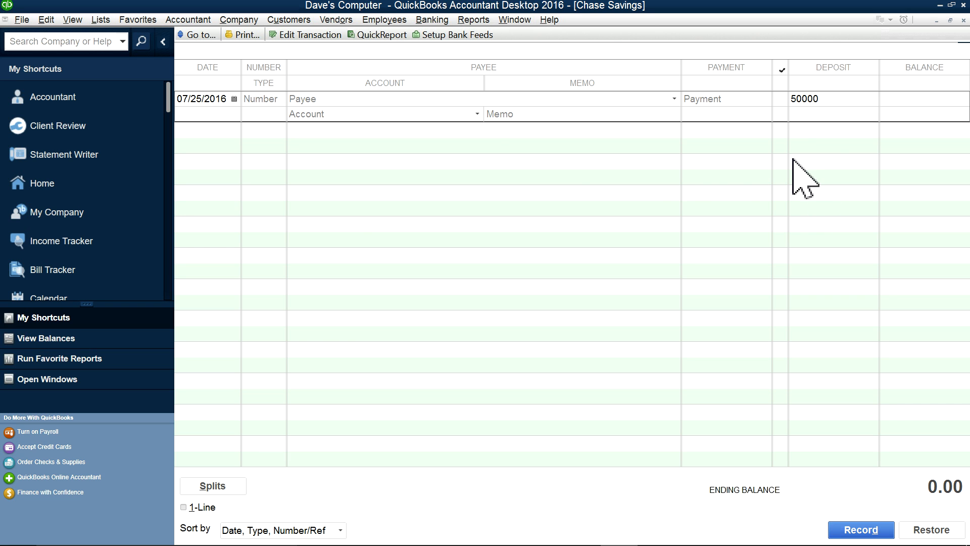
click(476, 114)
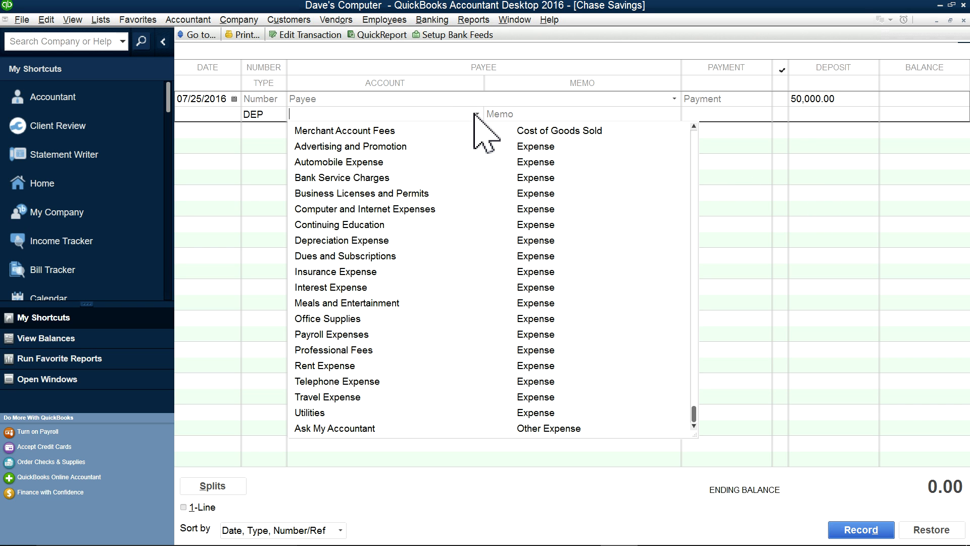
scroll(427, 202, up, 1)
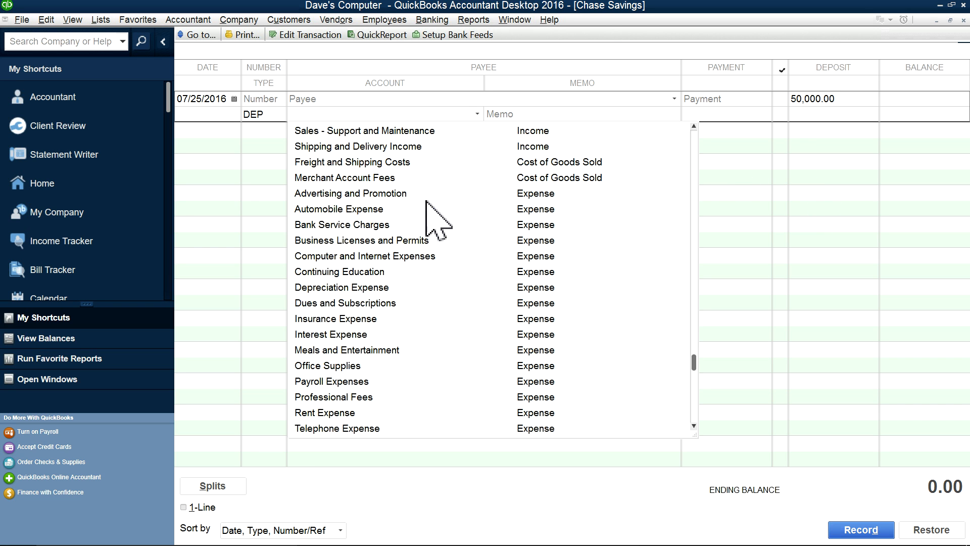
scroll(427, 192, up, 4)
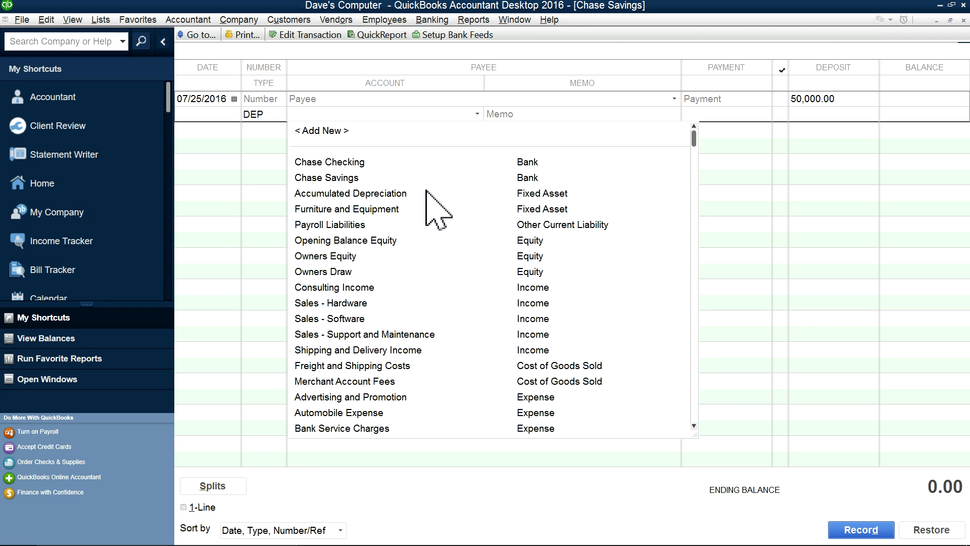
scroll(430, 207, down, 4)
scroll(430, 207, up, 4)
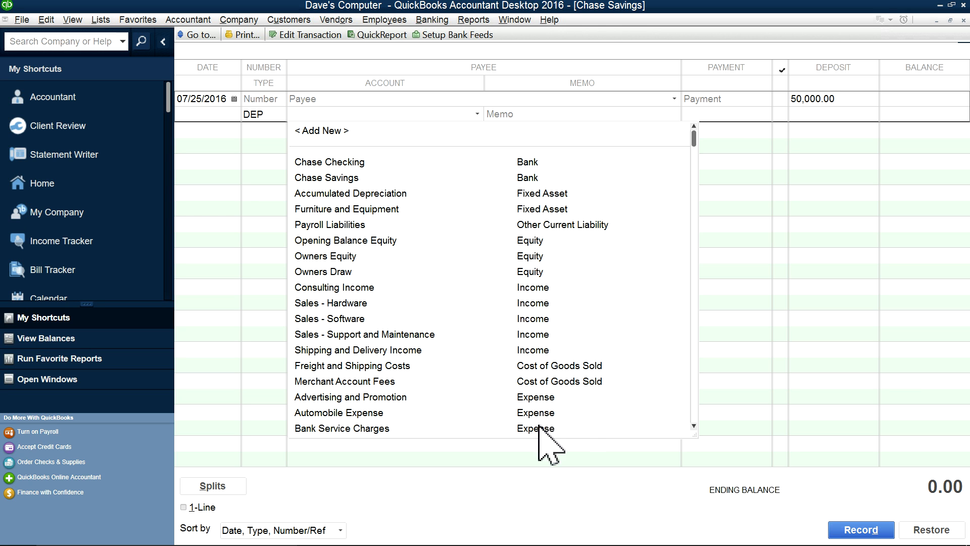
scroll(578, 406, down, 1)
scroll(591, 407, up, 1)
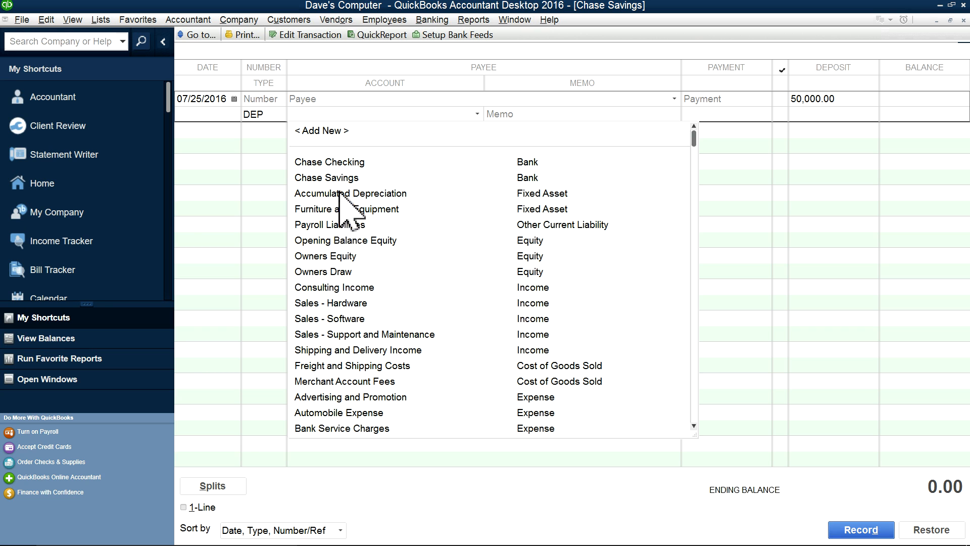
click(314, 257)
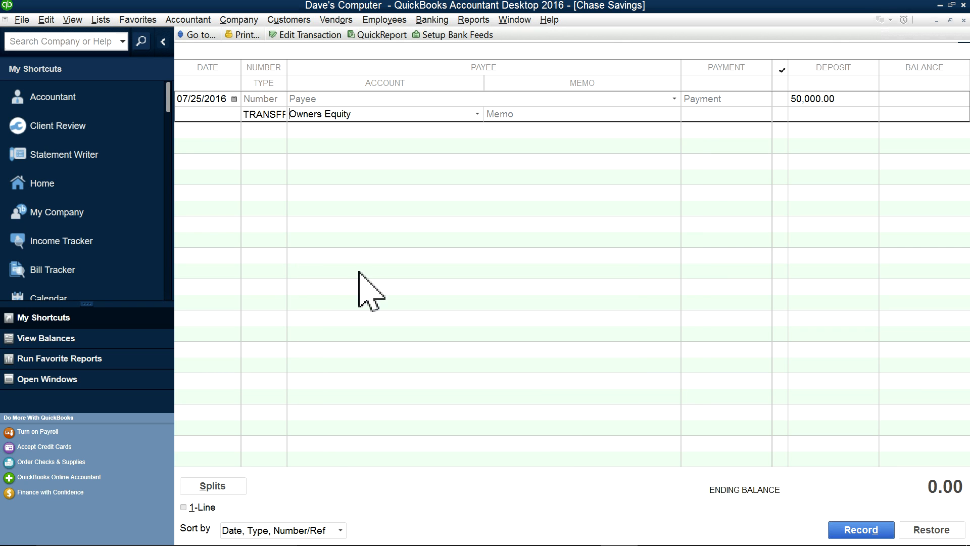
Step: Record the Chase Savings deposit, accept posting to the Retained Earnings account, and close the register
click(859, 528)
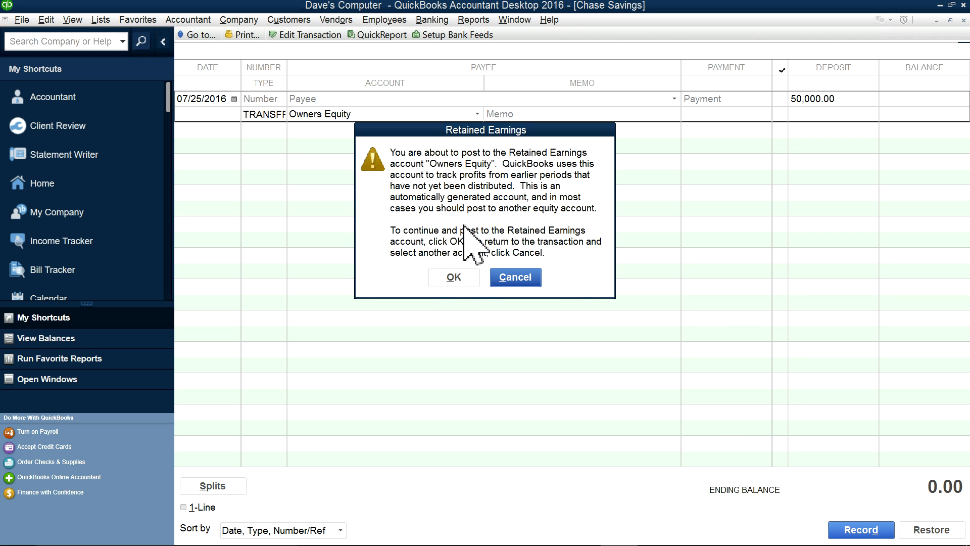
click(454, 277)
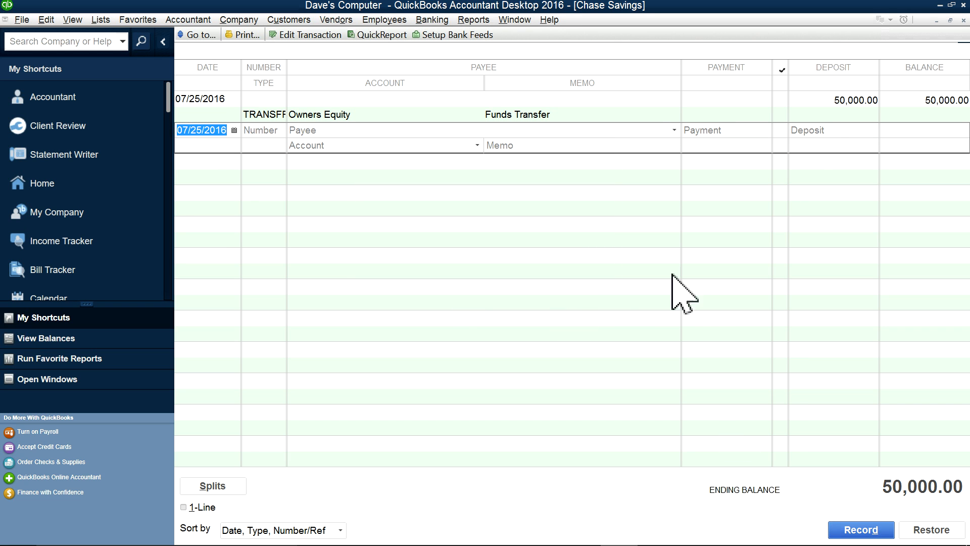
click(963, 21)
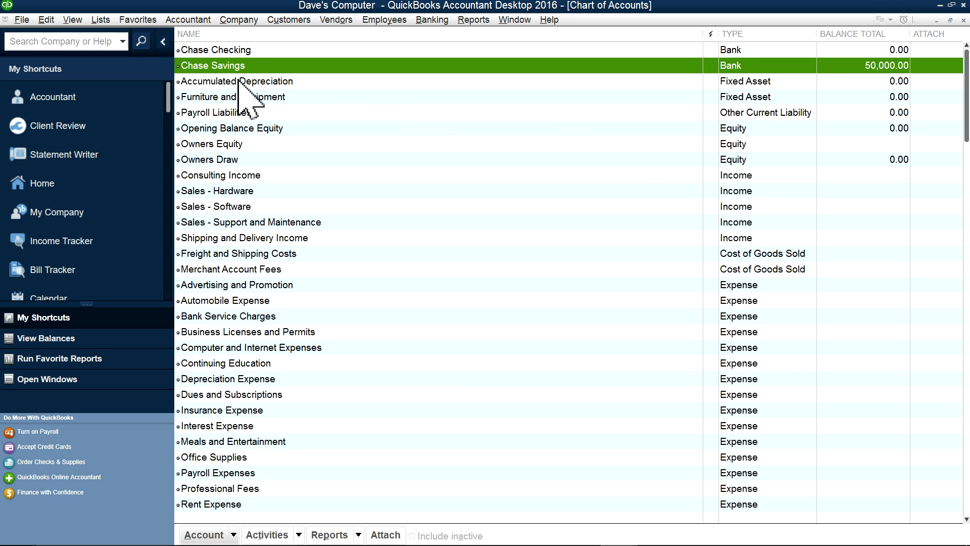
Step: In the Chase Checking register, enter a deposit of 50,000.00 with Owners Equity as its account
click(233, 51)
right_click(234, 51)
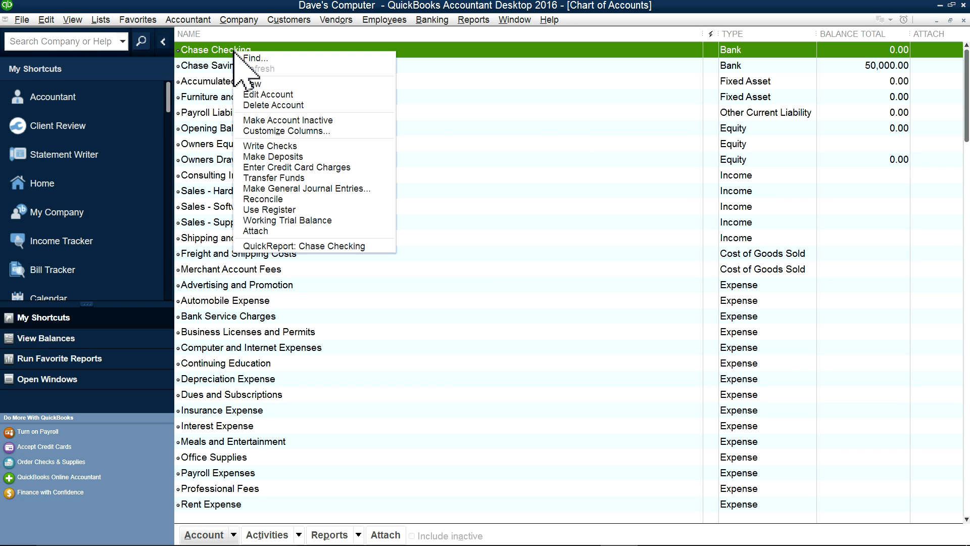
click(228, 51)
double_click(227, 51)
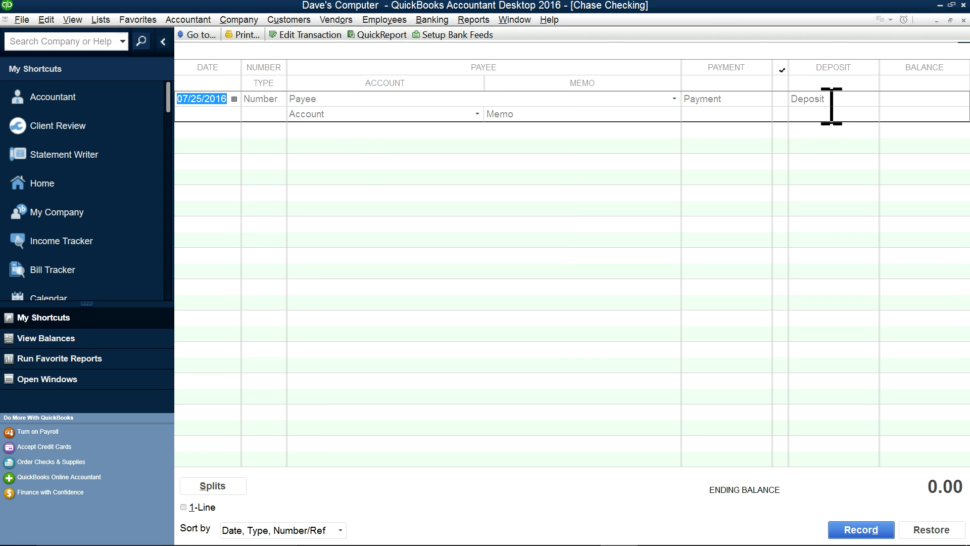
click(850, 101)
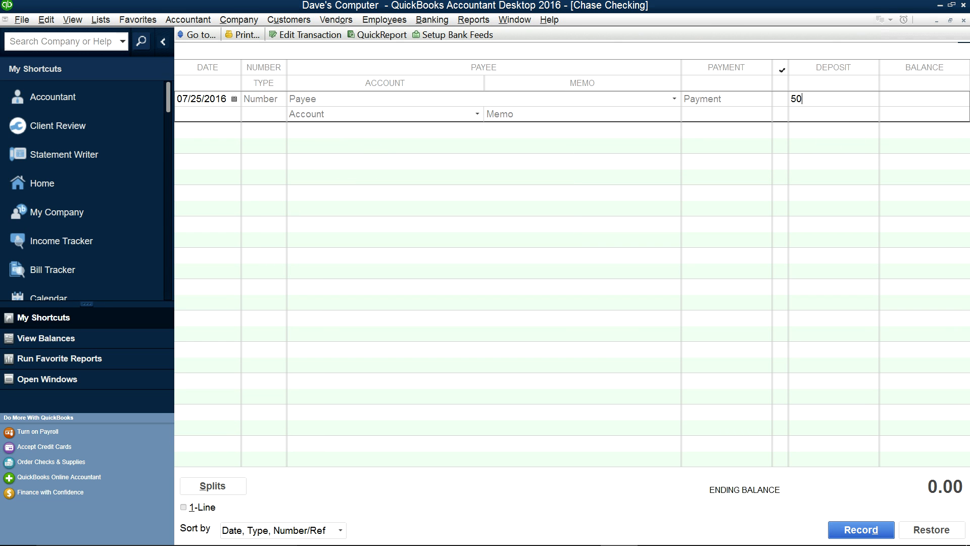
key(Tab)
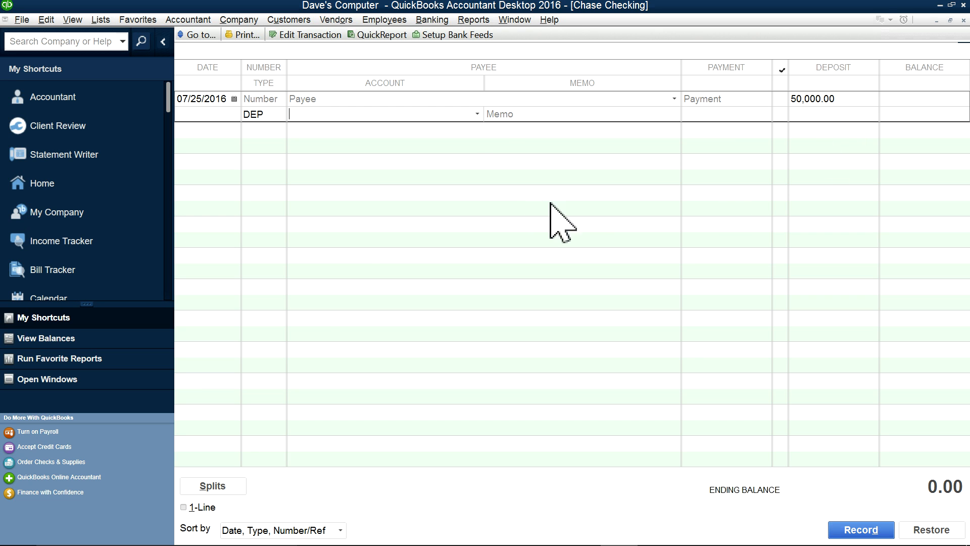
click(477, 114)
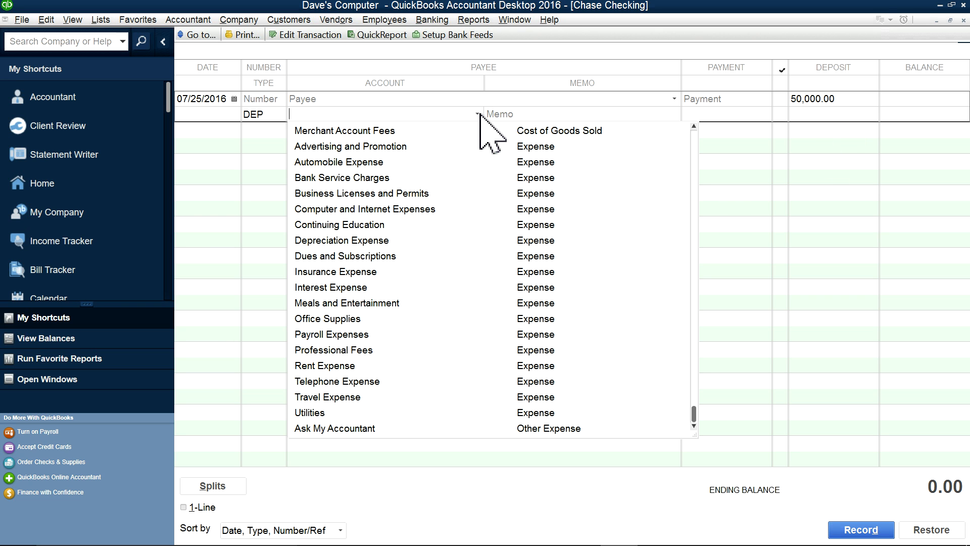
scroll(457, 214, up, 4)
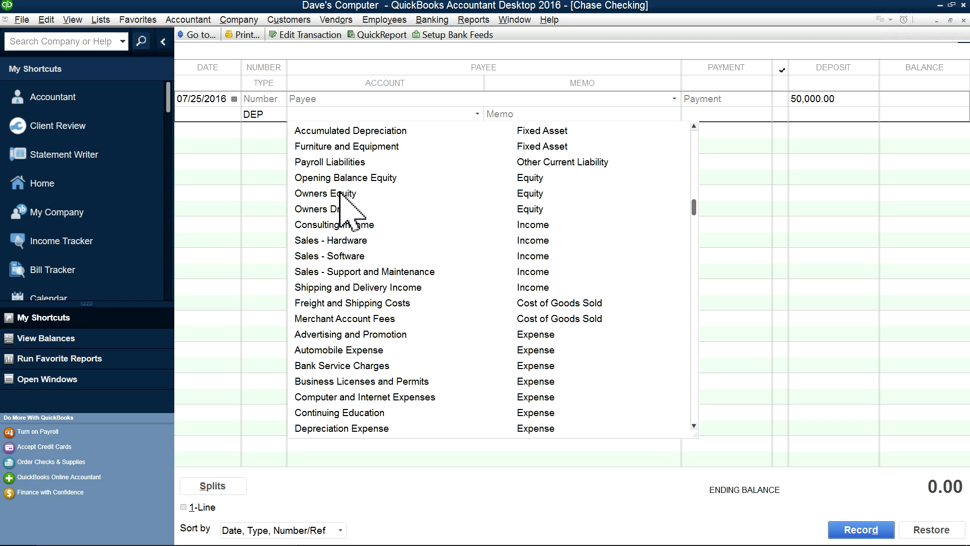
click(321, 193)
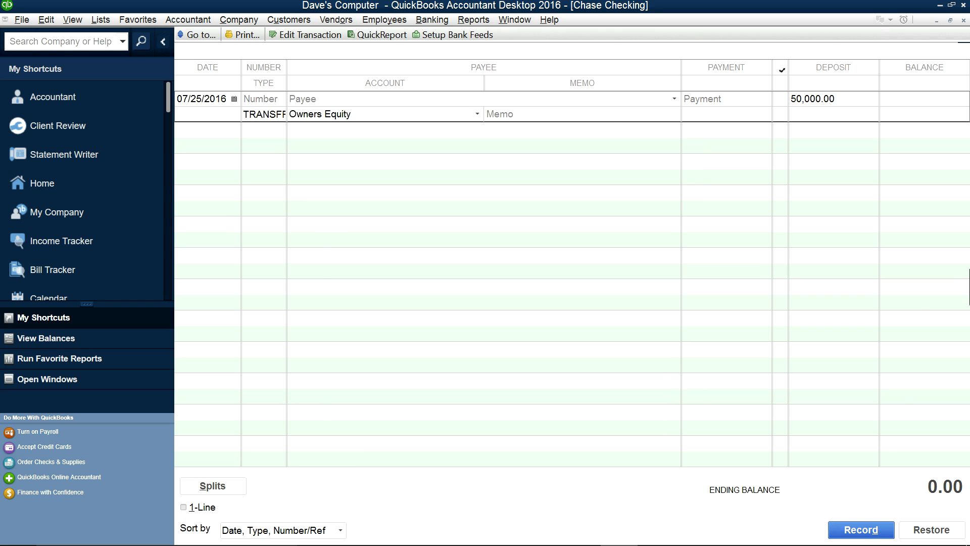
Step: Record the Chase Checking deposit, accept posting to the Retained Earnings account, and close the register
click(861, 530)
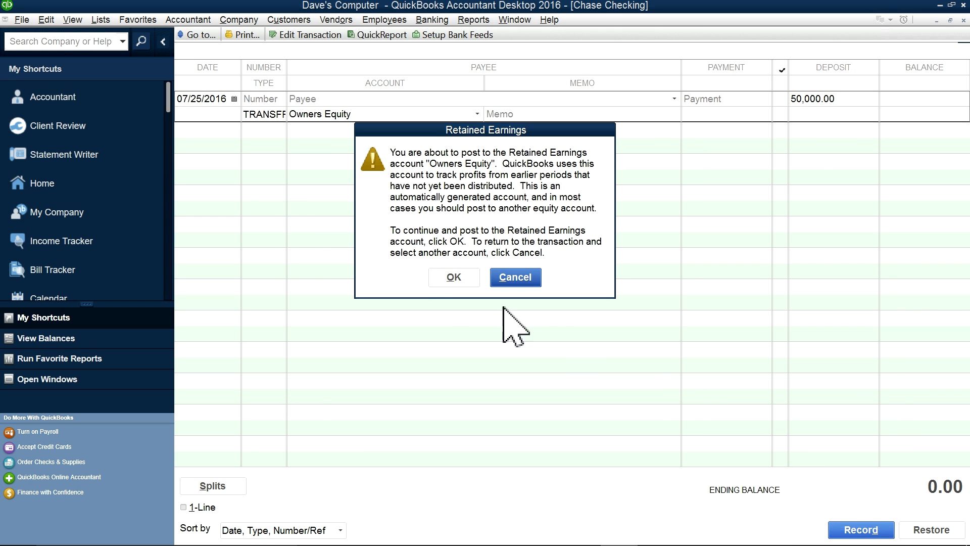
click(445, 277)
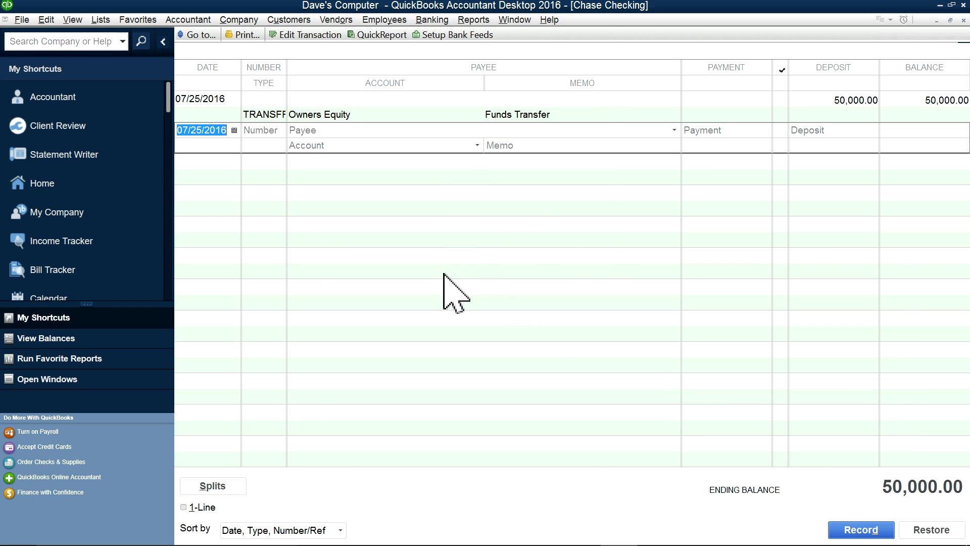
click(963, 20)
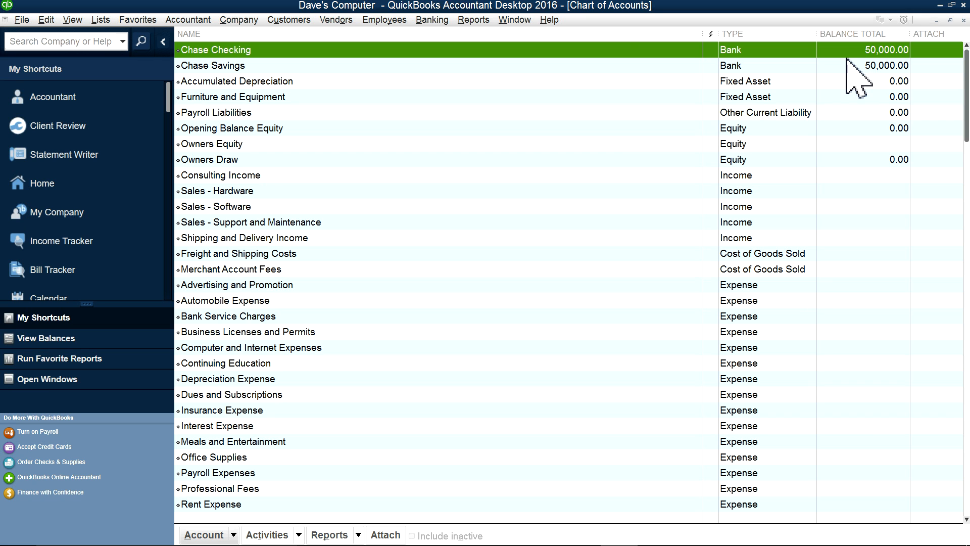
Step: Transfer 10000 from Chase Checking to Chase Savings, then save and close the funds transfer
click(433, 20)
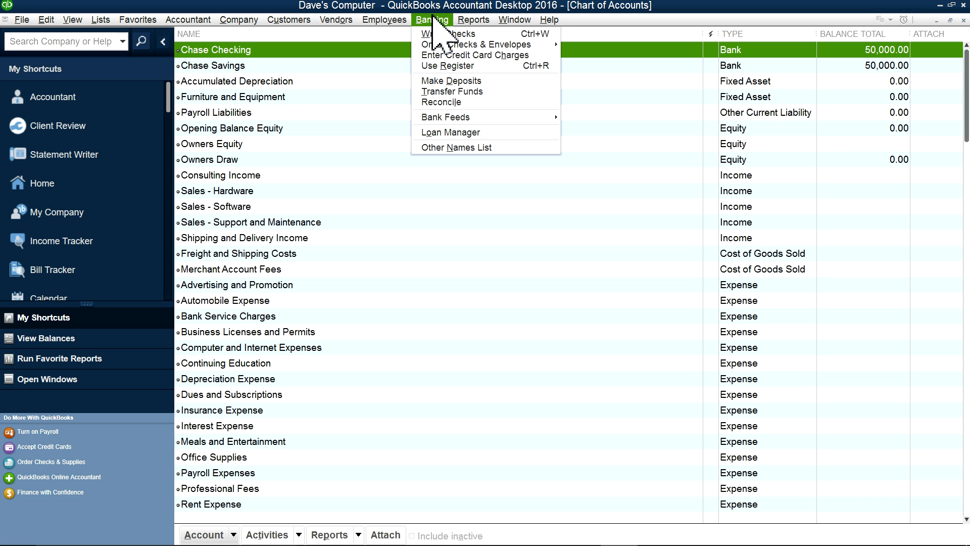
click(417, 92)
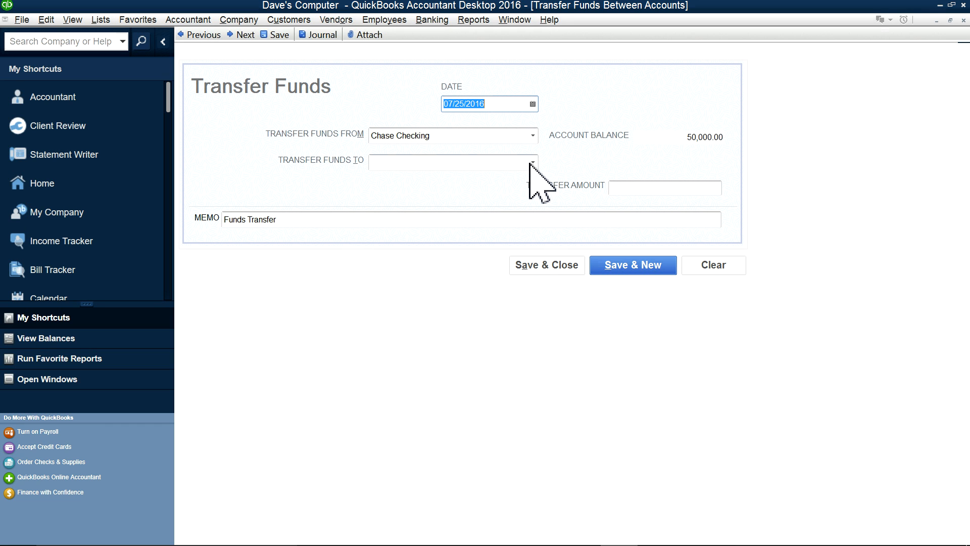
click(532, 162)
click(426, 231)
click(648, 191)
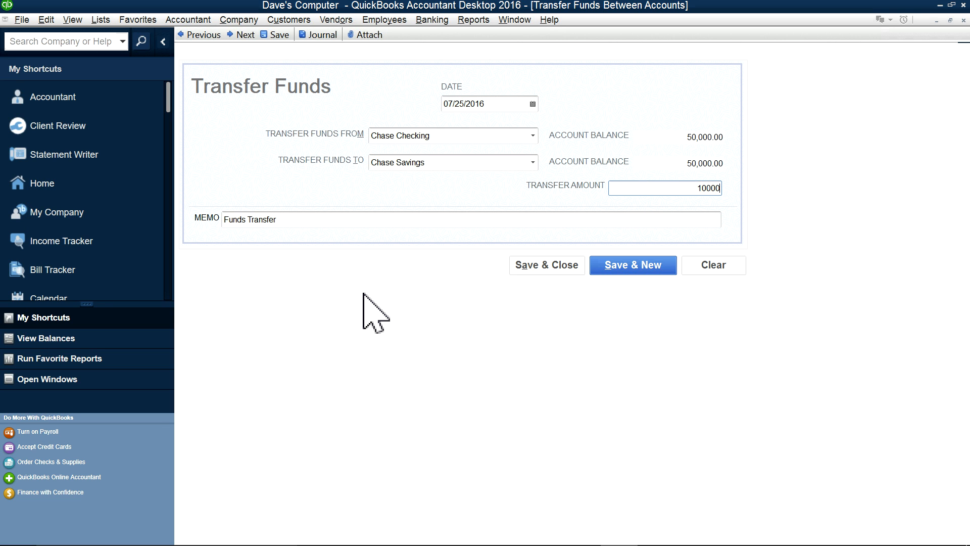
click(541, 269)
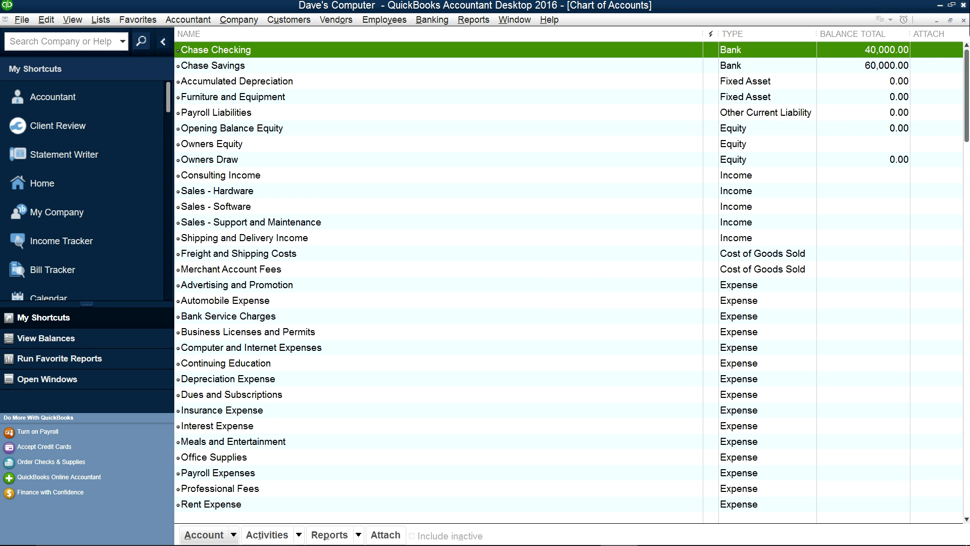
Step: Close the Chart of Accounts, review the transactions in the Chase Savings register, and close the register
click(963, 20)
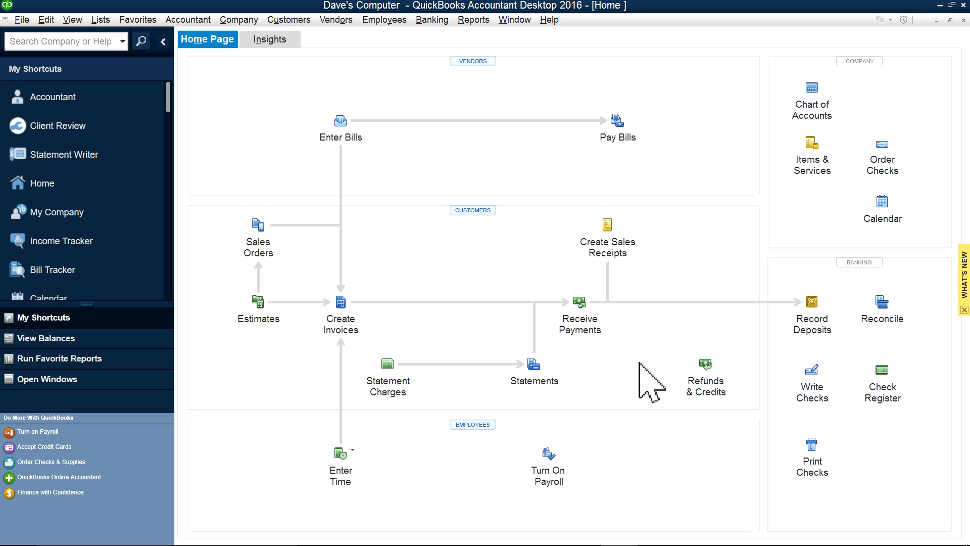
click(897, 397)
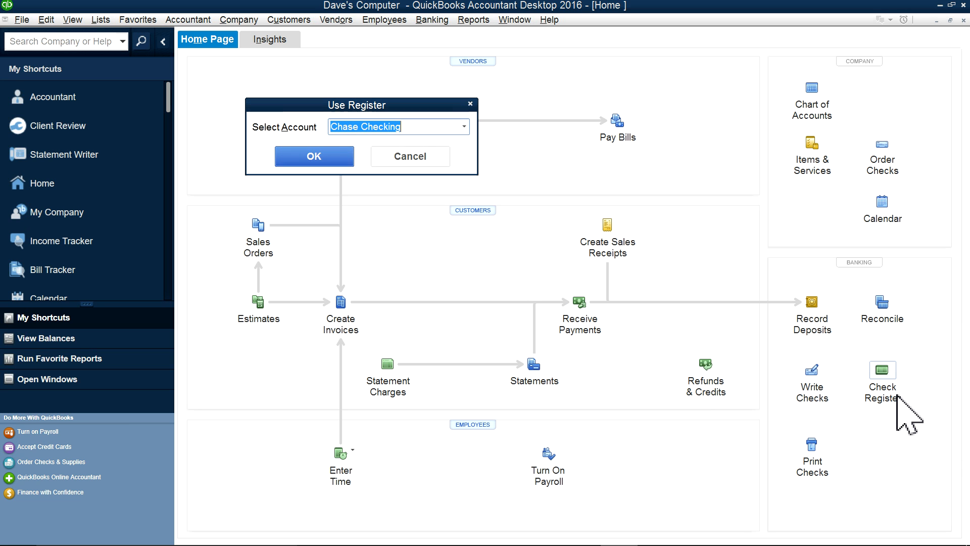
click(463, 126)
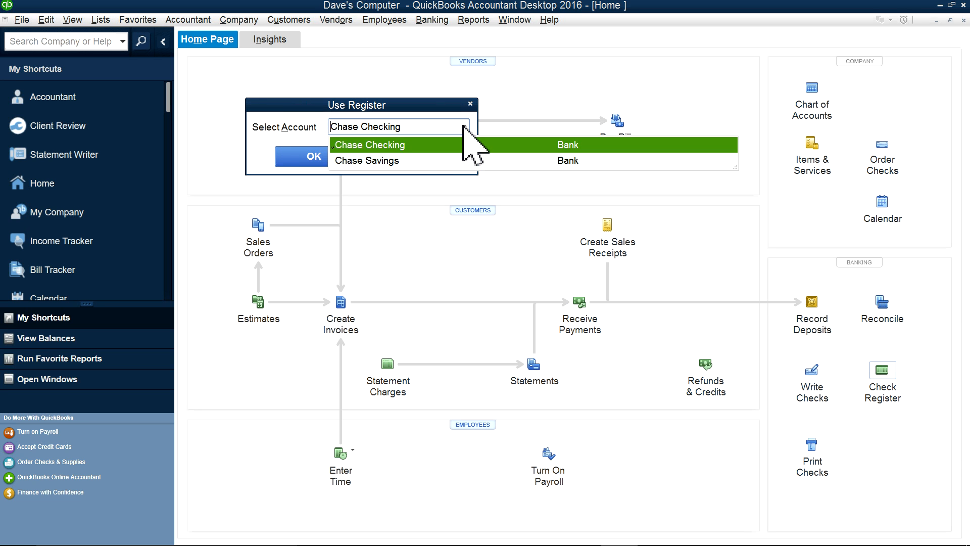
click(387, 160)
click(312, 161)
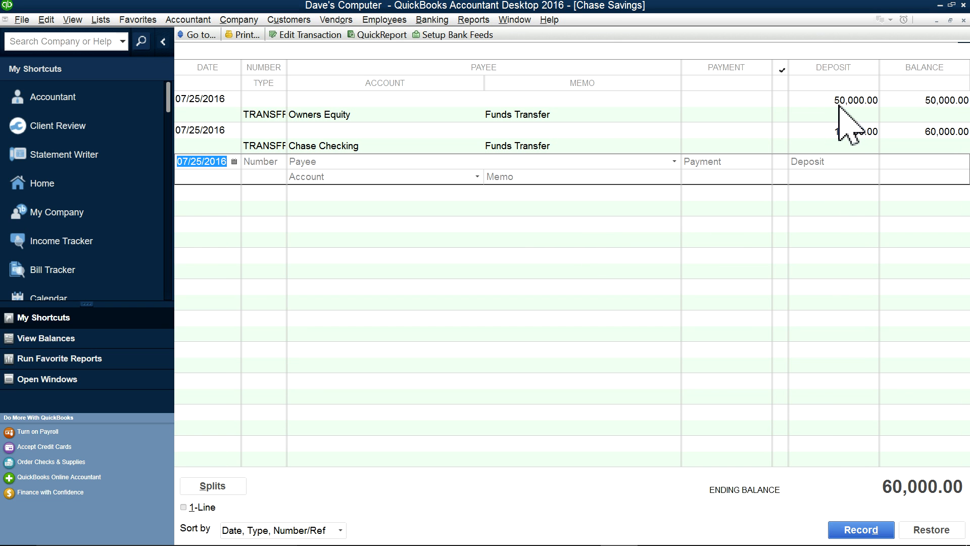
click(964, 21)
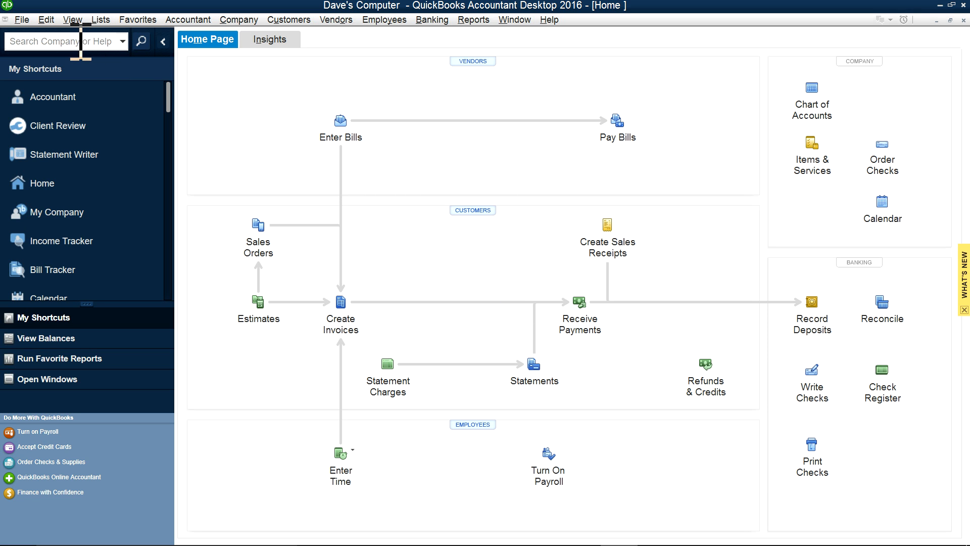
Step: Open the Item List and examine the types offered for a new item, cancelling the form without saving
click(813, 174)
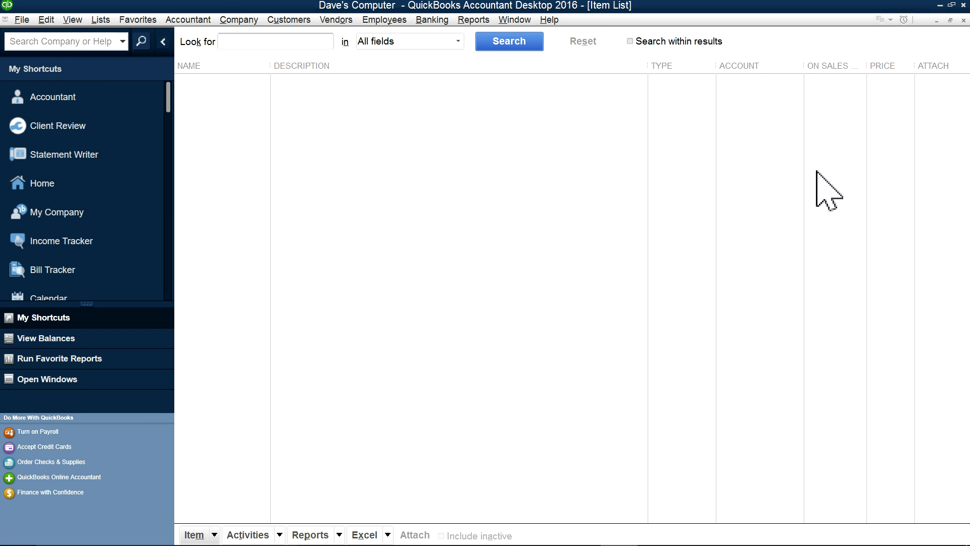
click(963, 19)
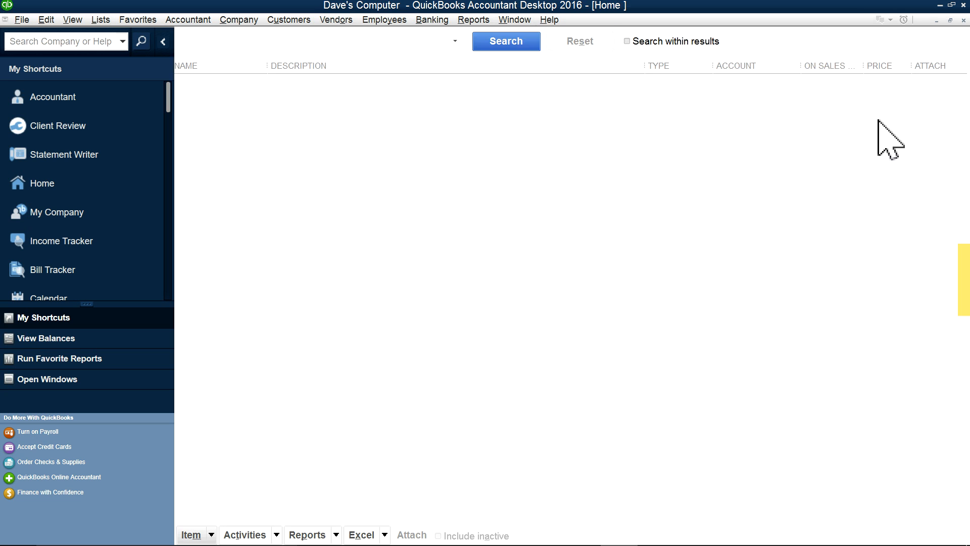
click(98, 18)
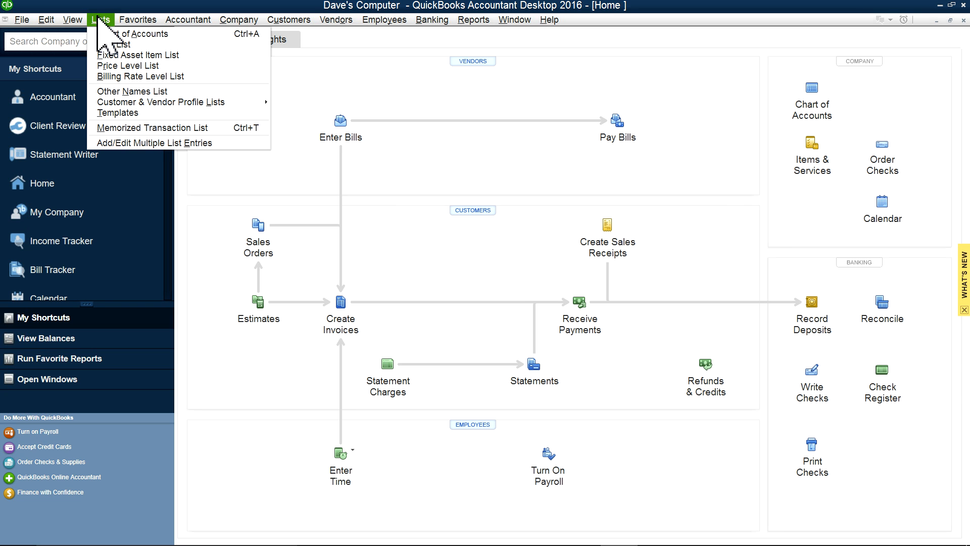
click(102, 44)
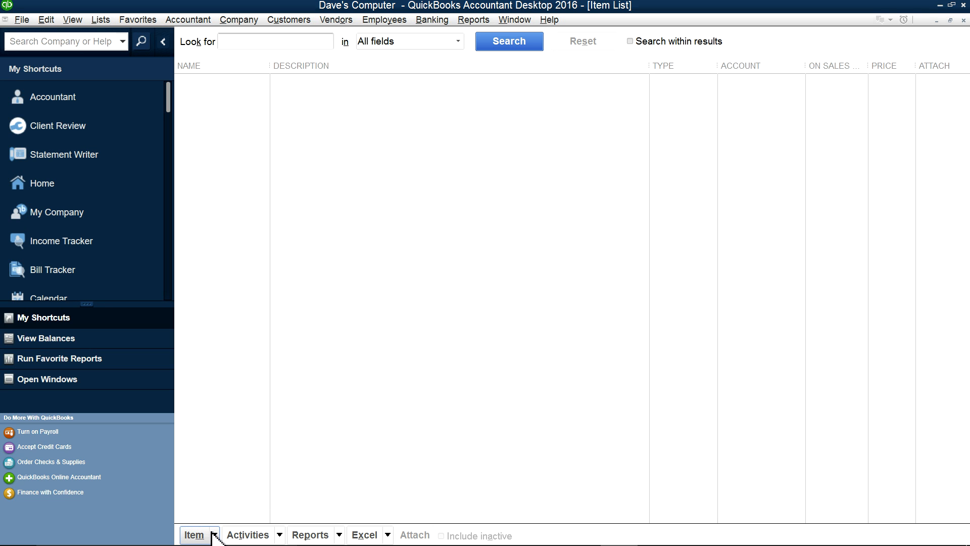
right_click(244, 402)
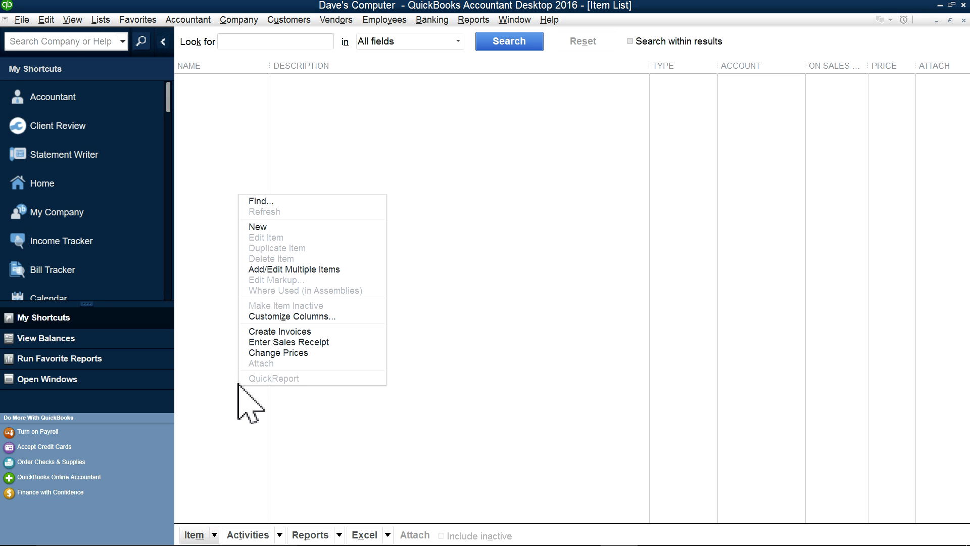
click(250, 228)
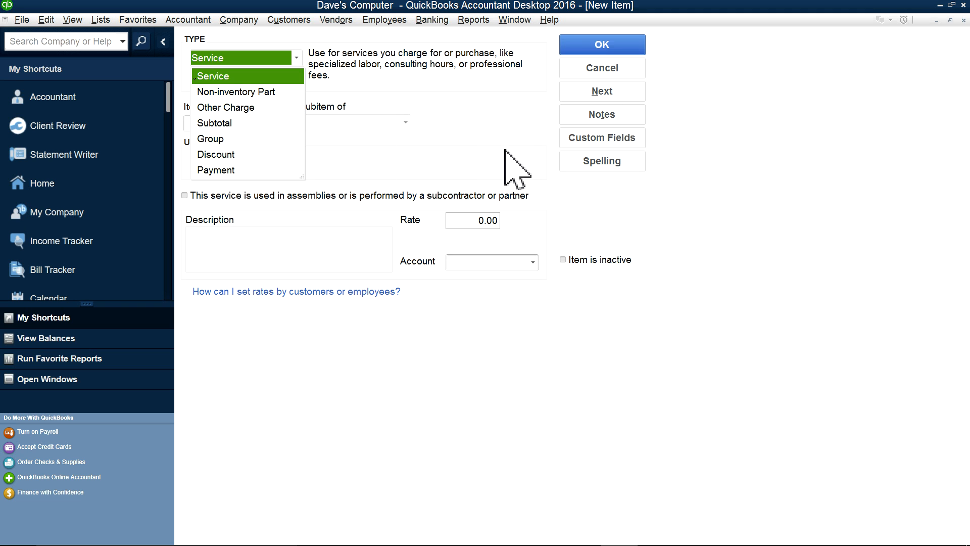
click(481, 136)
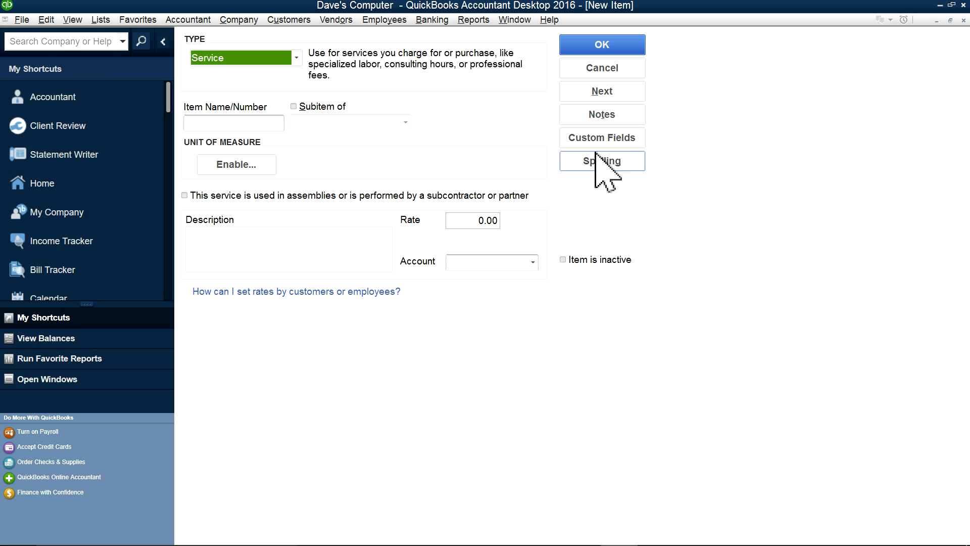
click(618, 68)
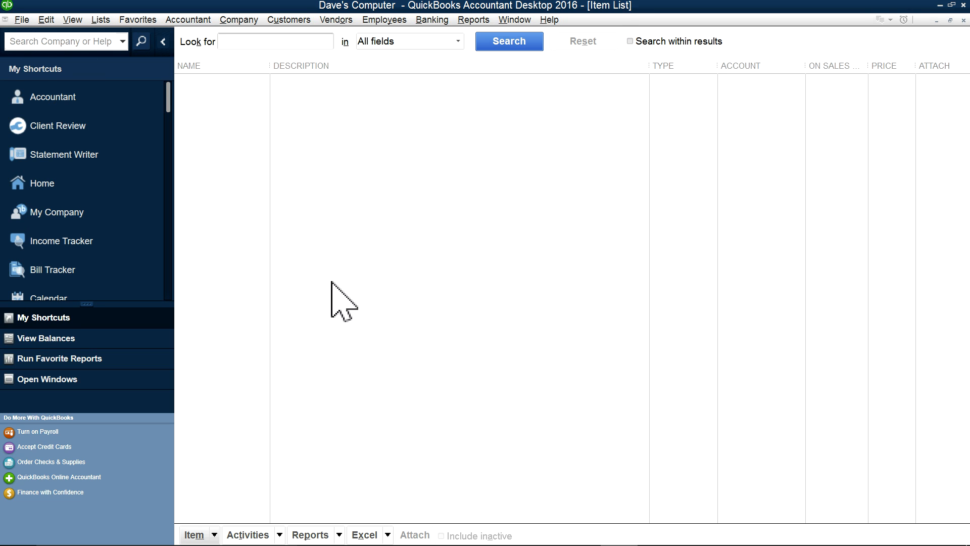
click(214, 535)
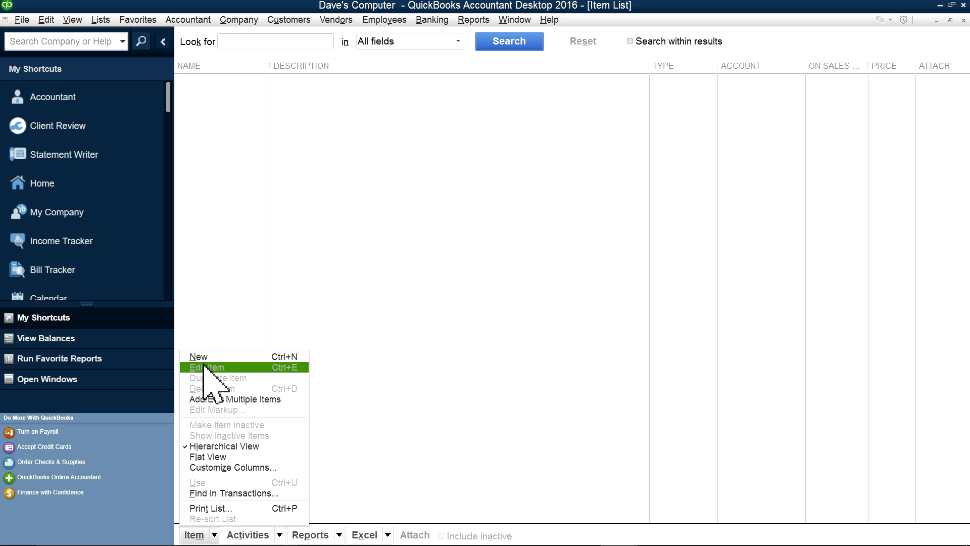
click(237, 212)
right_click(243, 215)
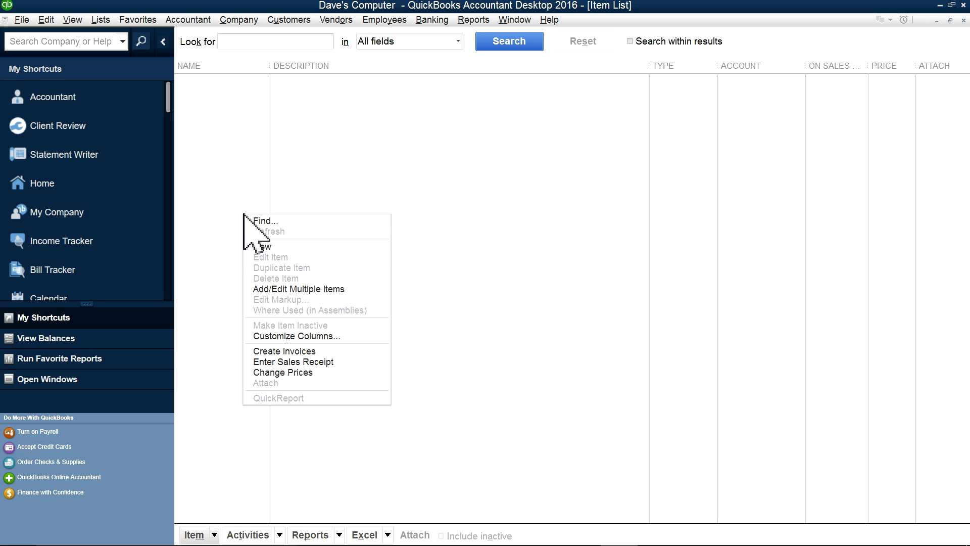
click(588, 315)
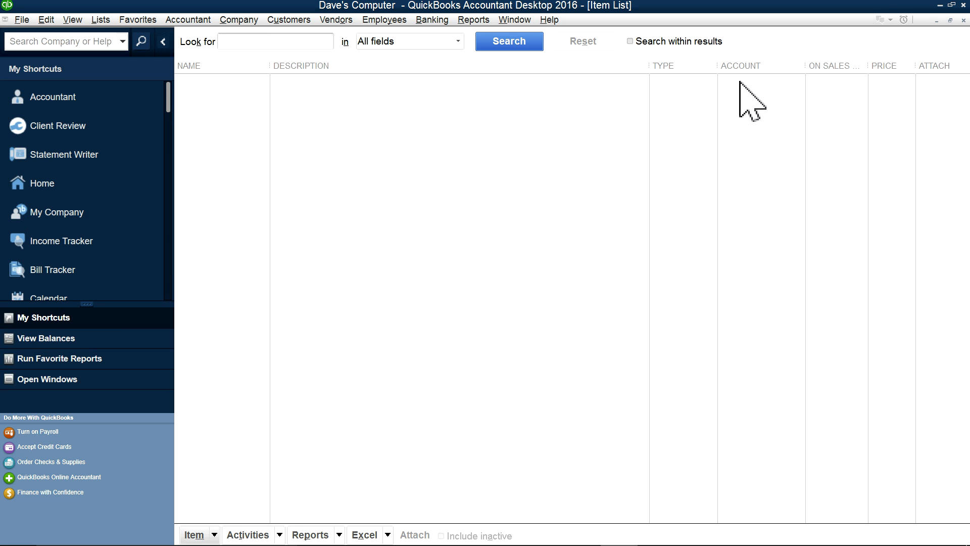
Step: Close the Item List and all remaining open windows in the company file
click(964, 21)
click(512, 19)
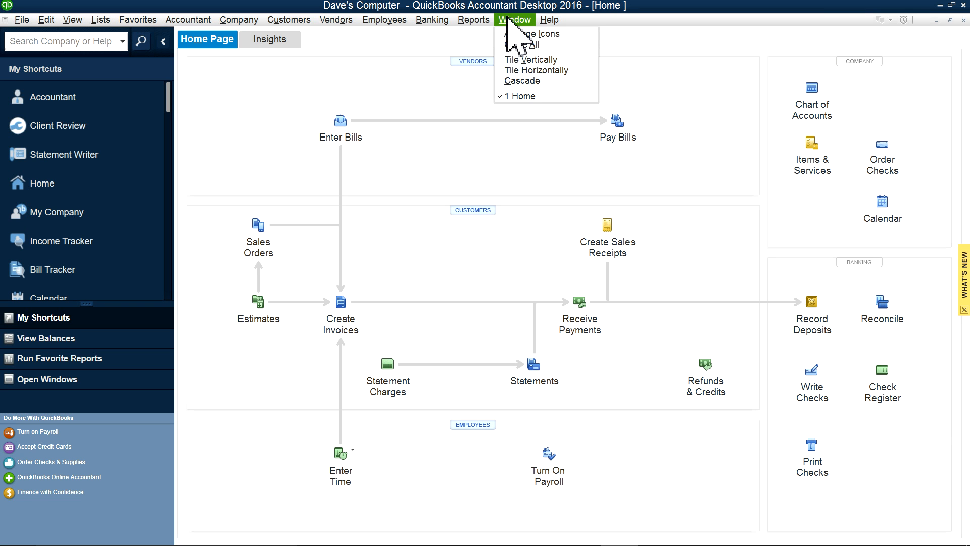
click(525, 44)
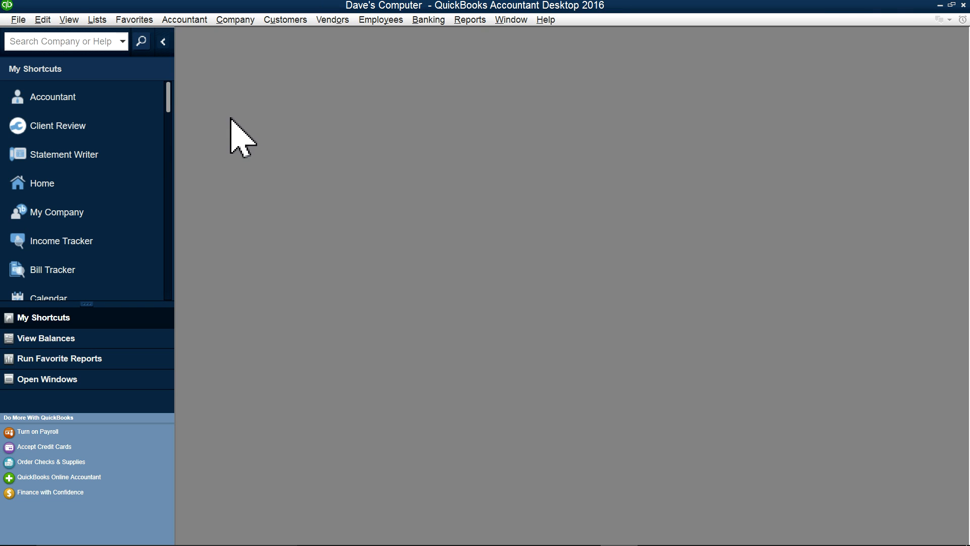
Step: Activate inventory and purchase orders in the company preferences for Items & Inventory and save the preferences
click(42, 20)
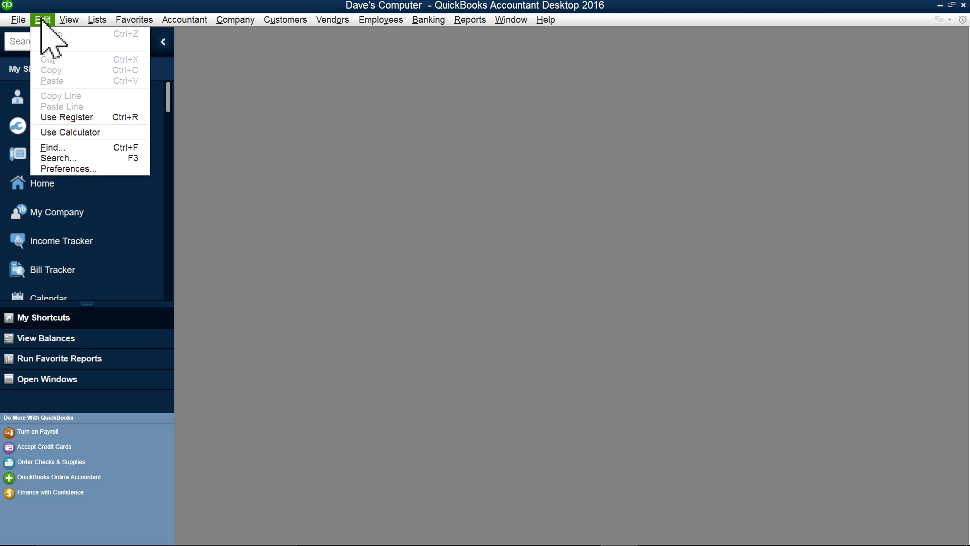
click(68, 168)
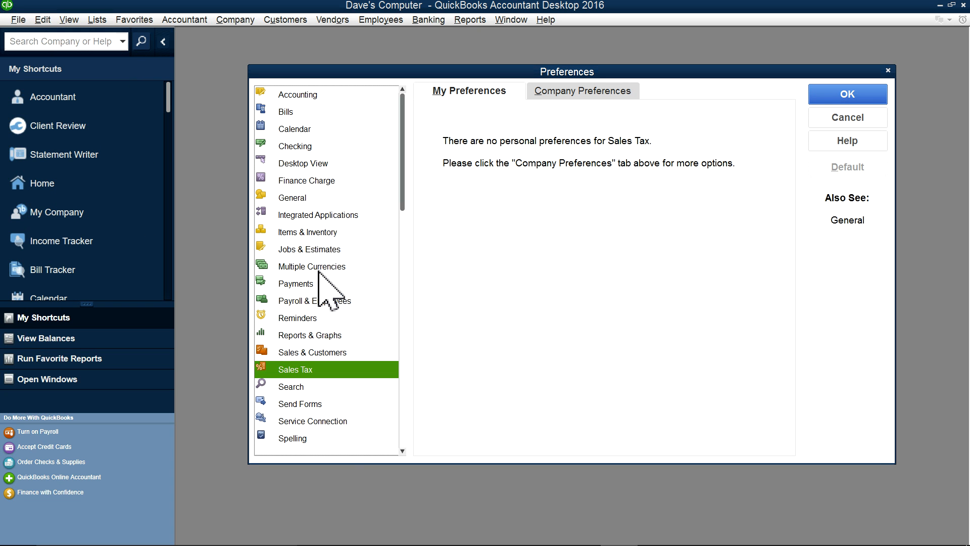
click(284, 232)
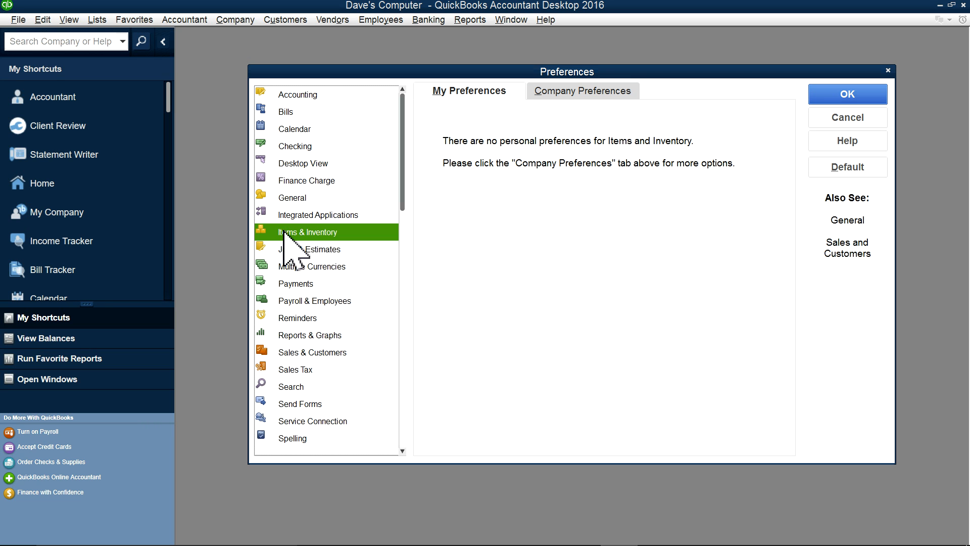
click(589, 90)
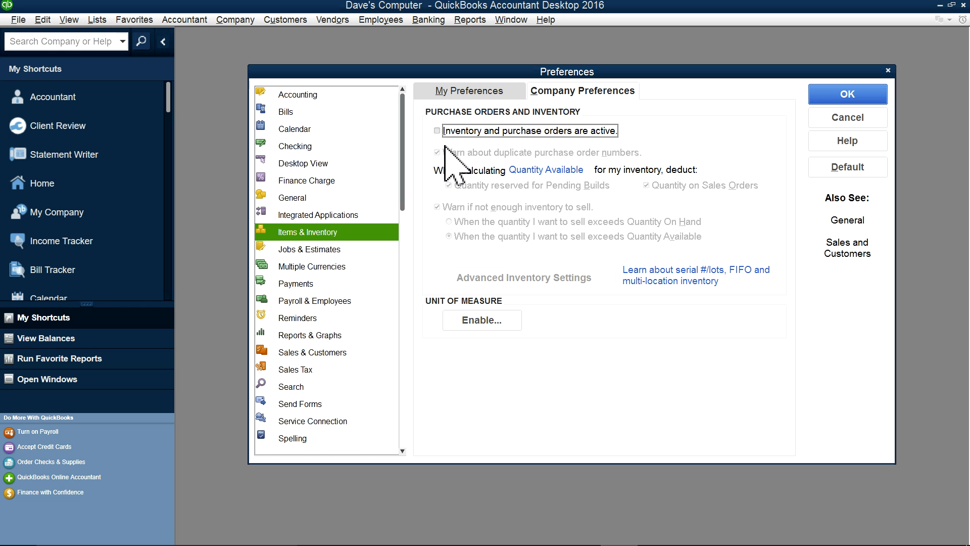
click(437, 130)
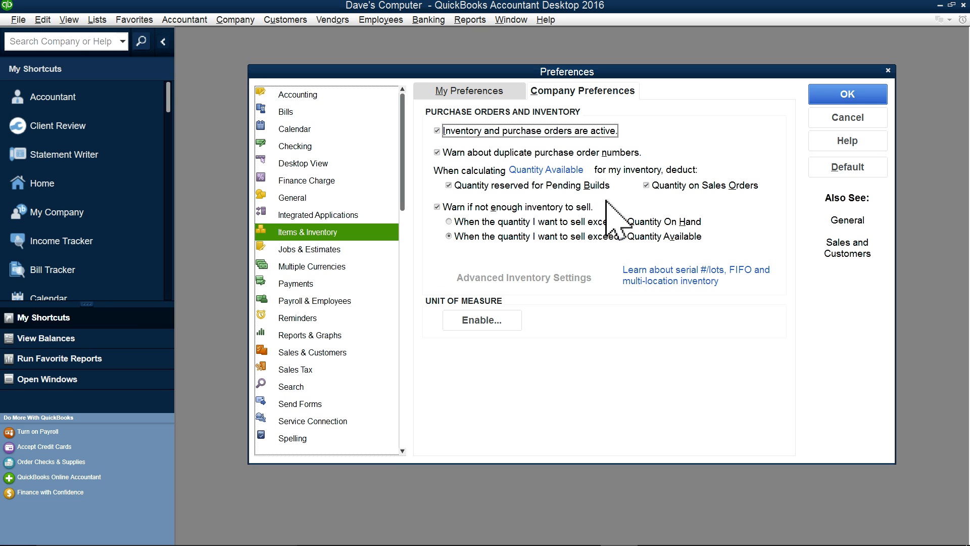
click(858, 96)
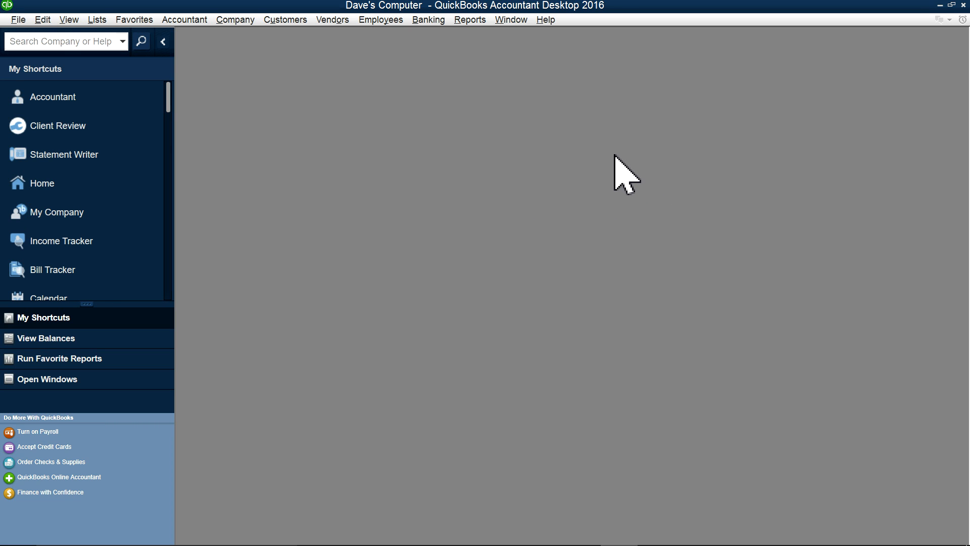
click(508, 21)
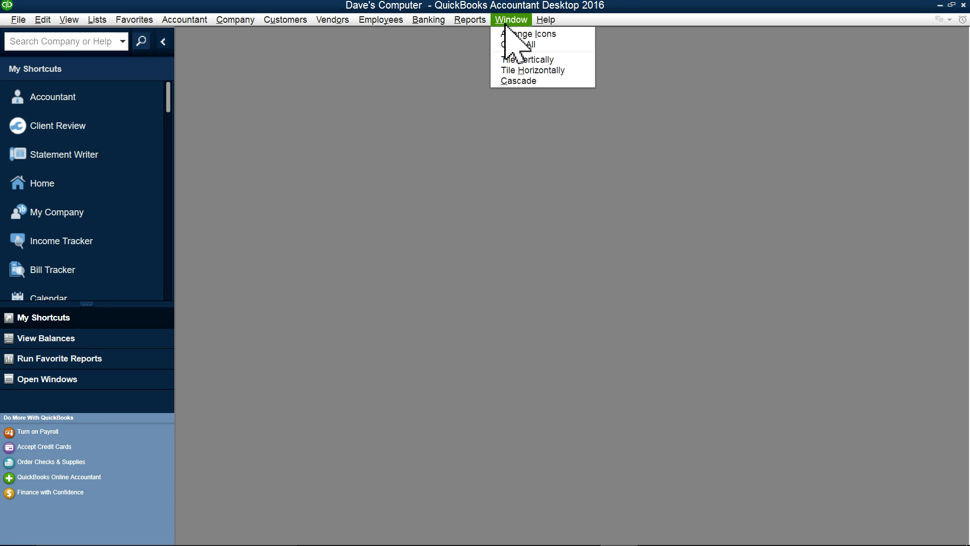
click(408, 104)
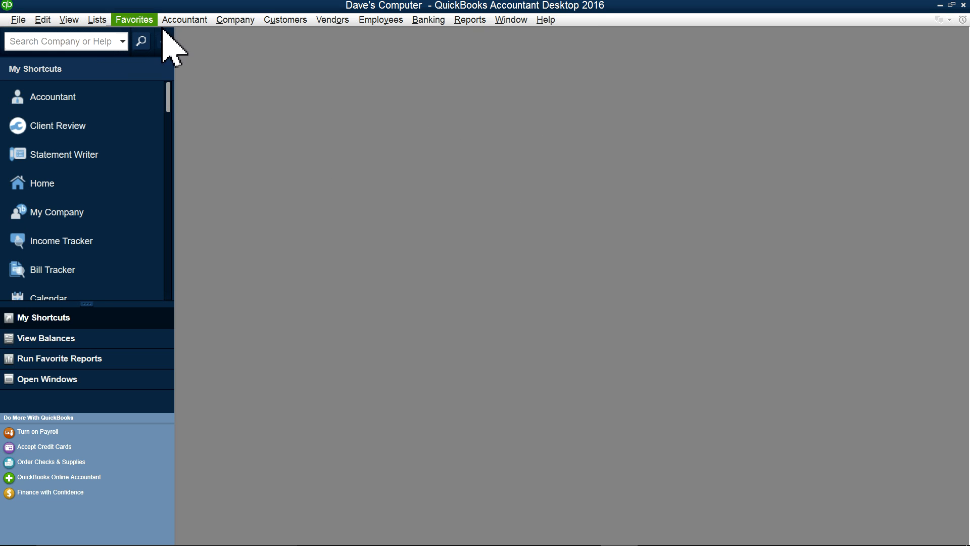
Step: Open the Item List at full size and examine the types offered for a new item, cancelling the form each time
click(97, 22)
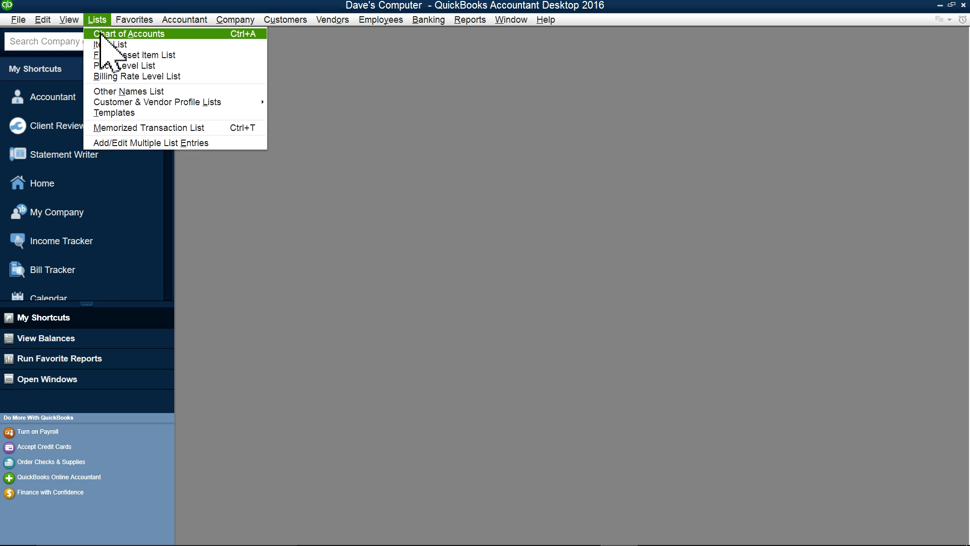
click(103, 45)
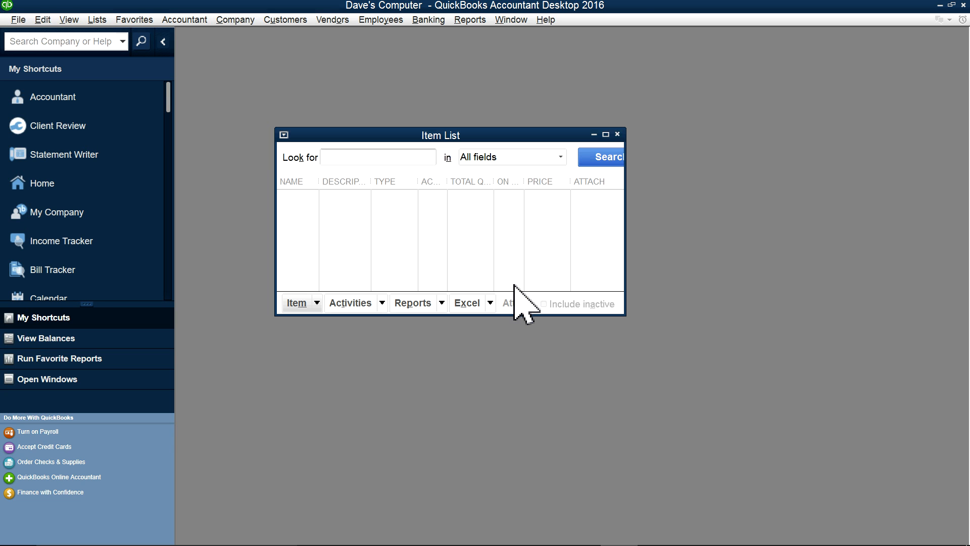
click(606, 134)
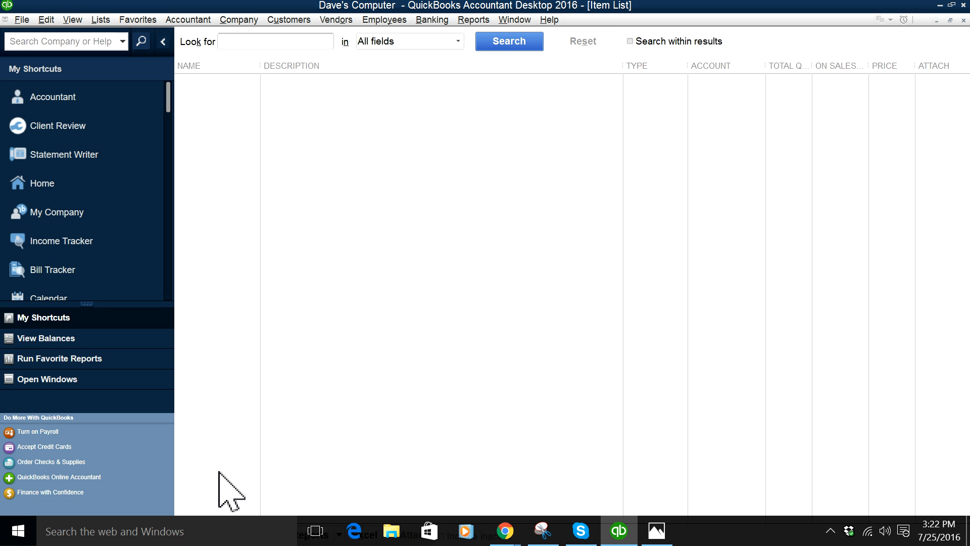
click(214, 534)
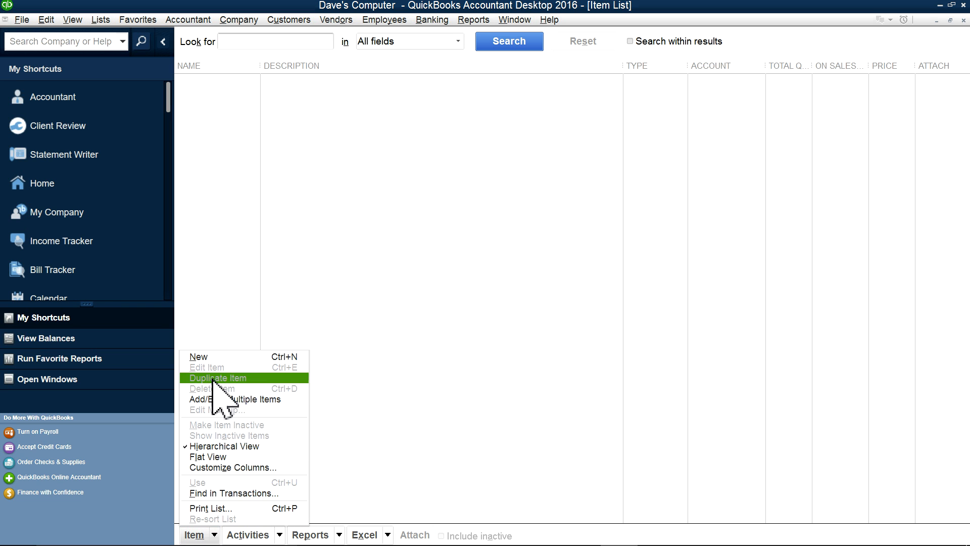
click(209, 355)
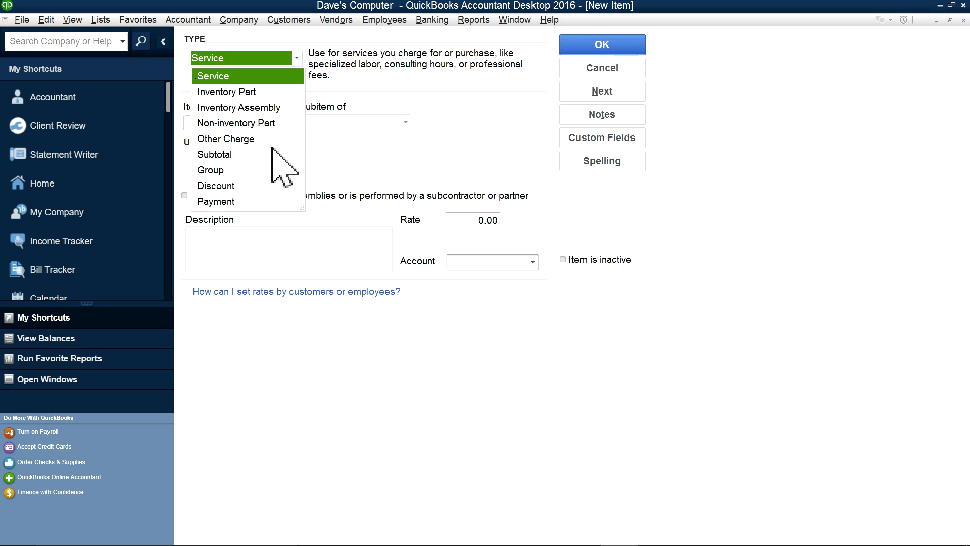
click(208, 91)
click(656, 69)
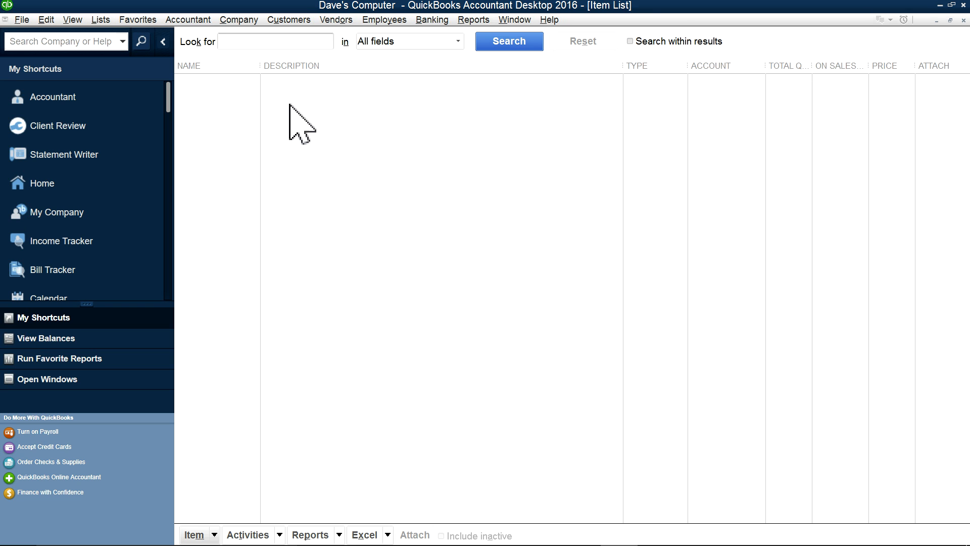
right_click(236, 225)
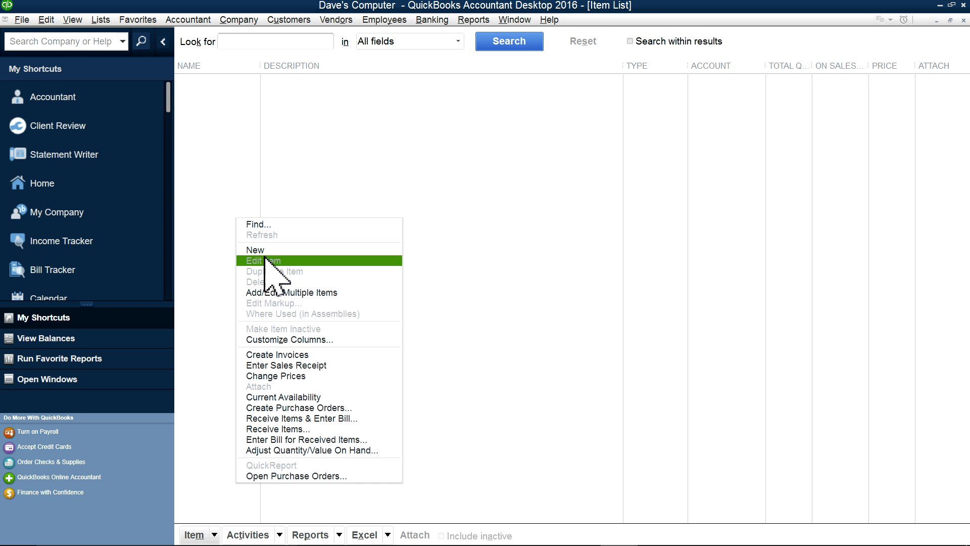
click(259, 254)
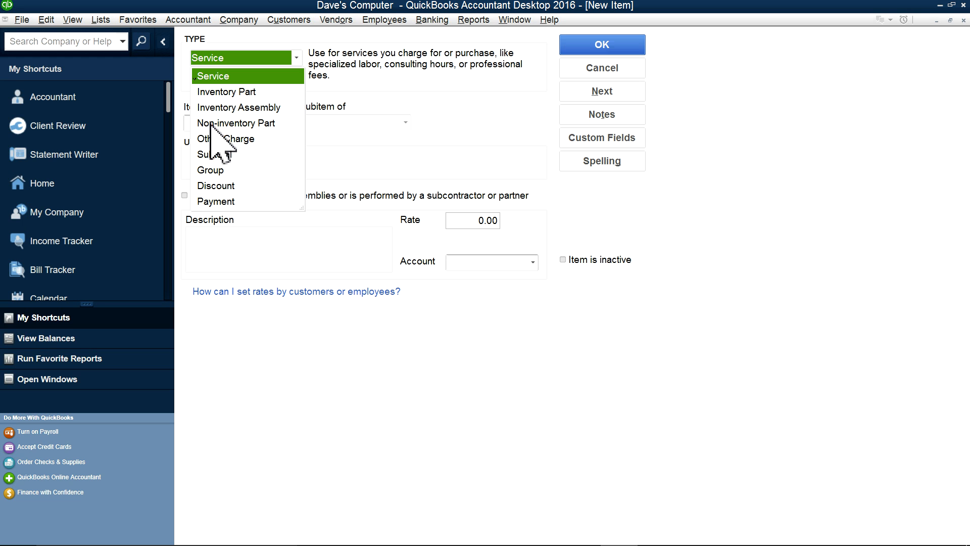
click(600, 66)
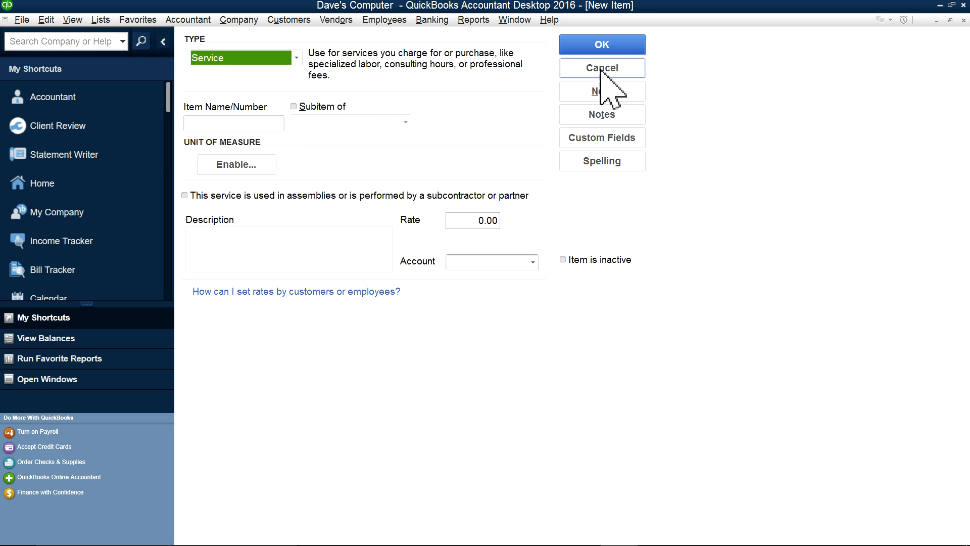
click(601, 71)
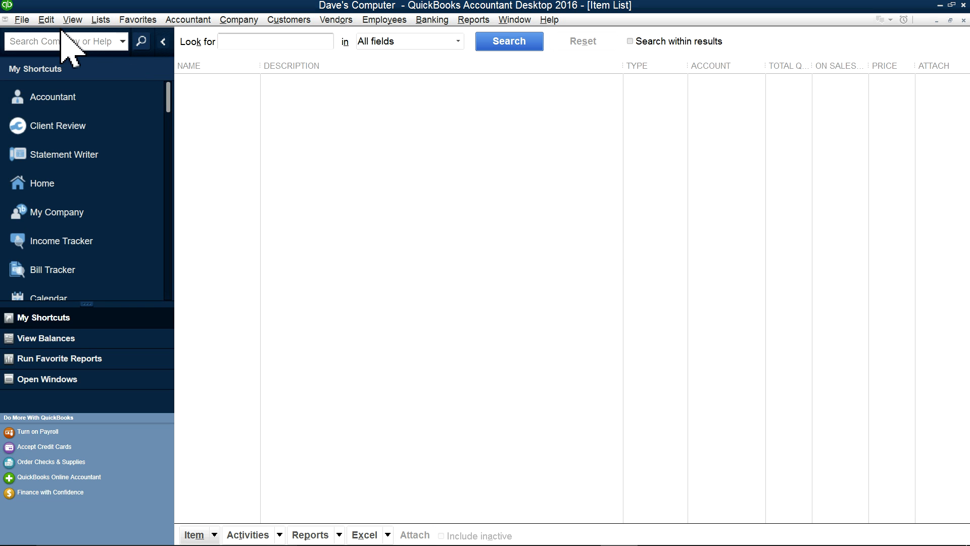
Step: Turn on charging sales tax in the company preferences for Sales Tax
click(47, 20)
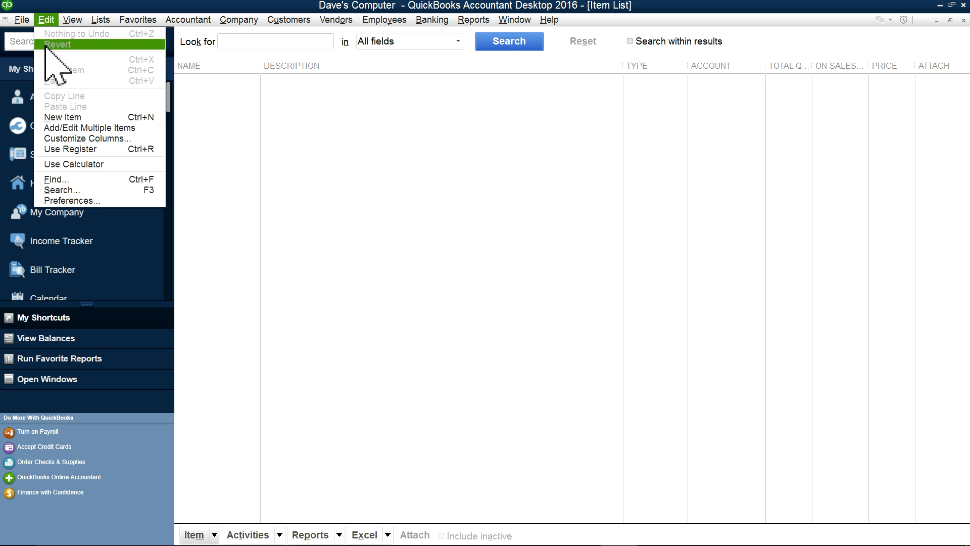
click(72, 201)
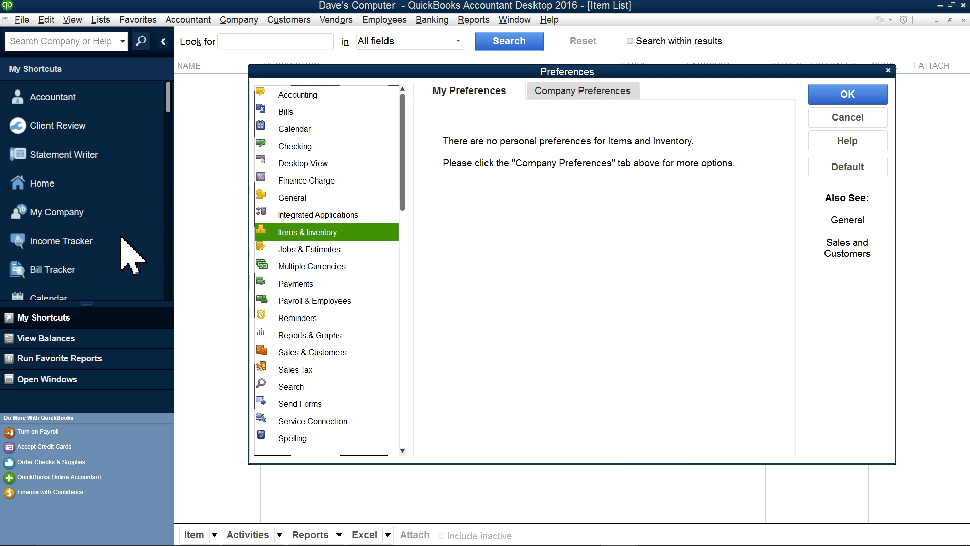
click(295, 370)
click(602, 112)
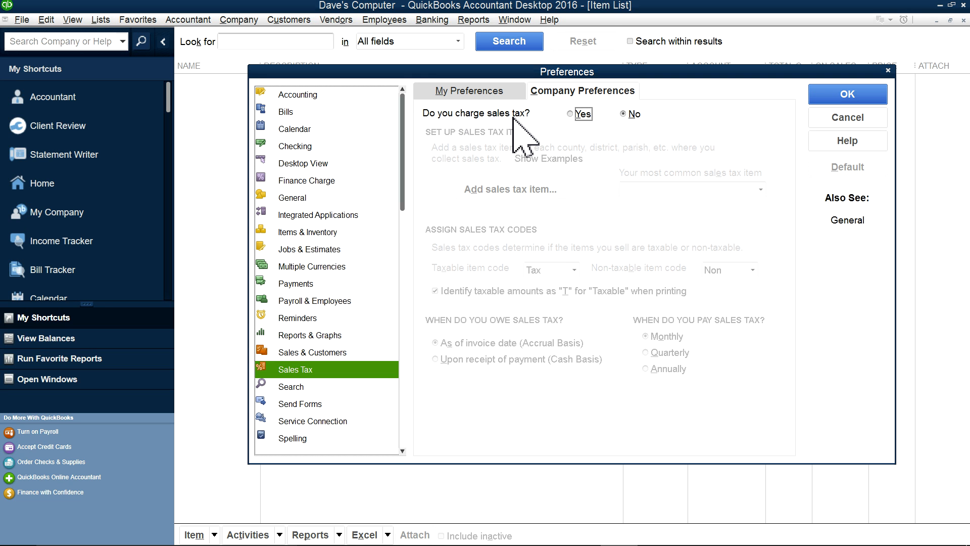
click(573, 116)
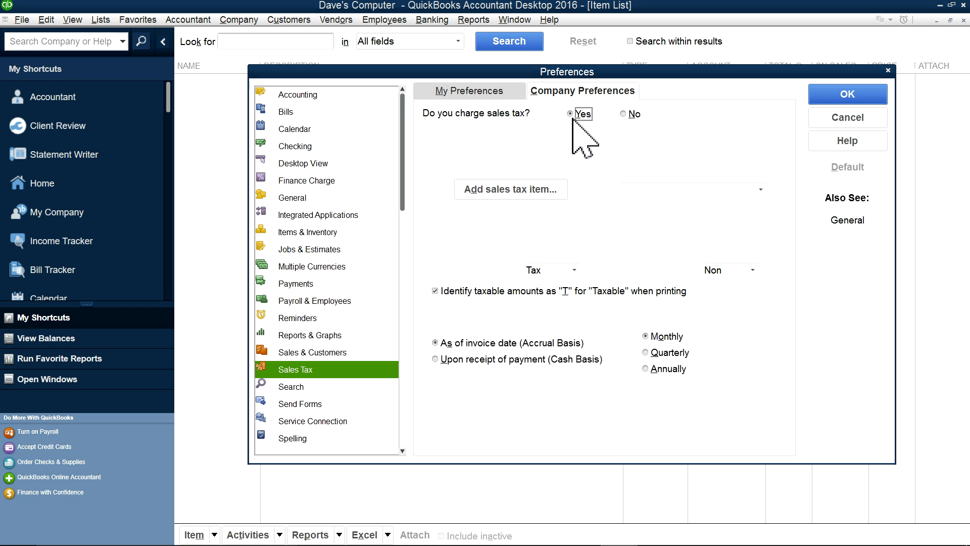
Step: Add a sales tax item named CA Sales Tax with the description California Sales Tax
click(529, 191)
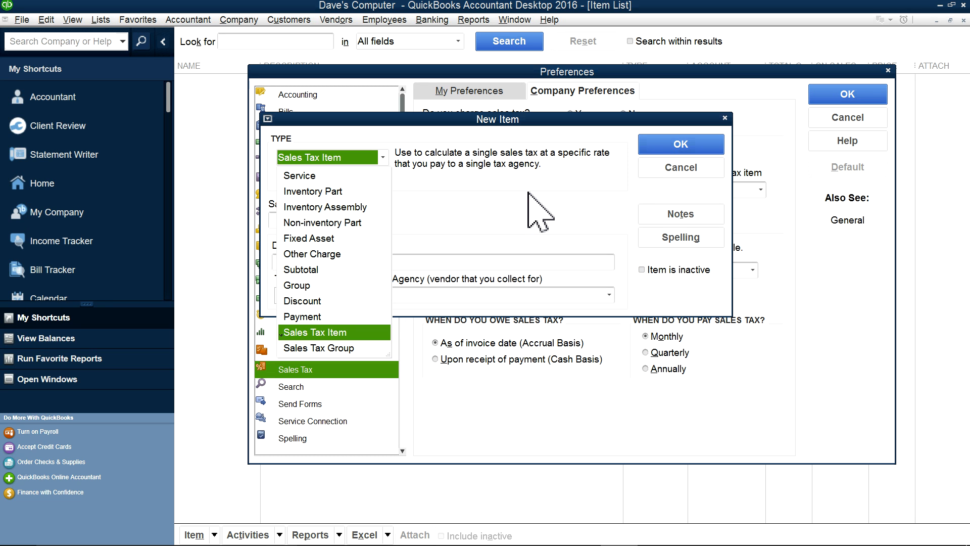
click(452, 222)
click(323, 218)
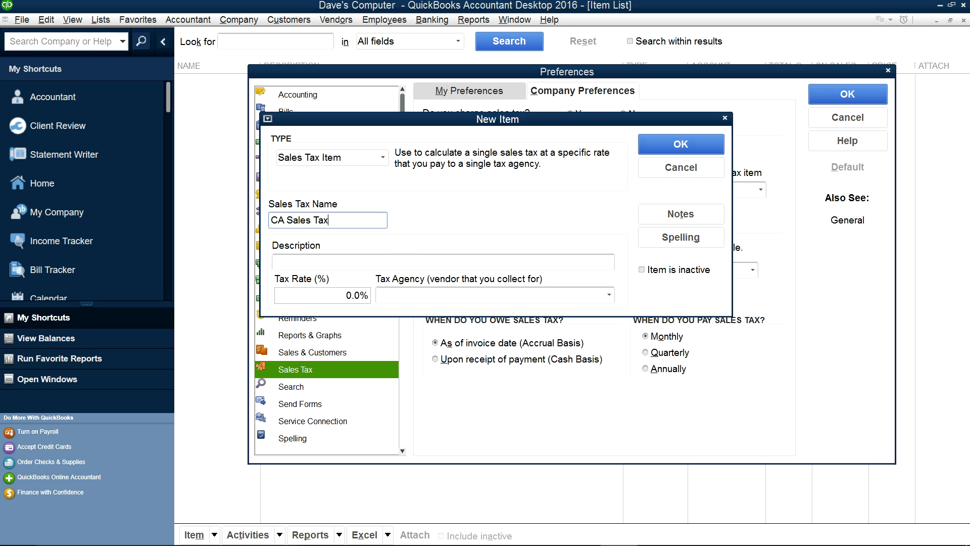
drag(340, 218, 273, 219)
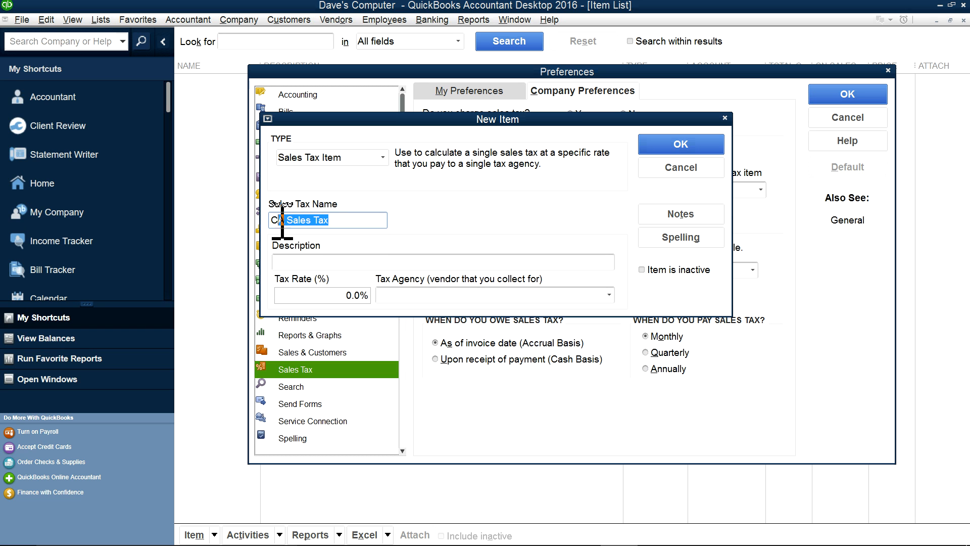
right_click(306, 221)
click(316, 253)
click(308, 263)
click(340, 265)
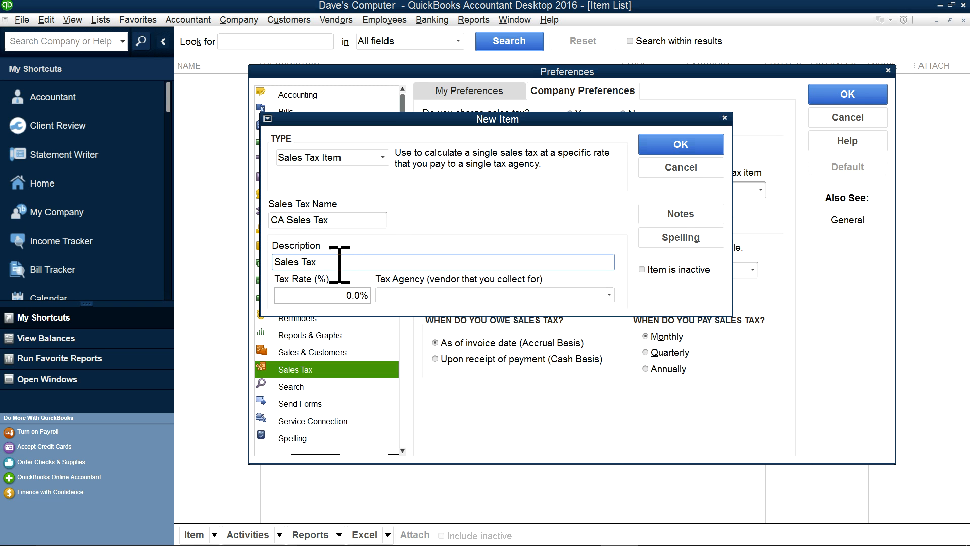
click(278, 264)
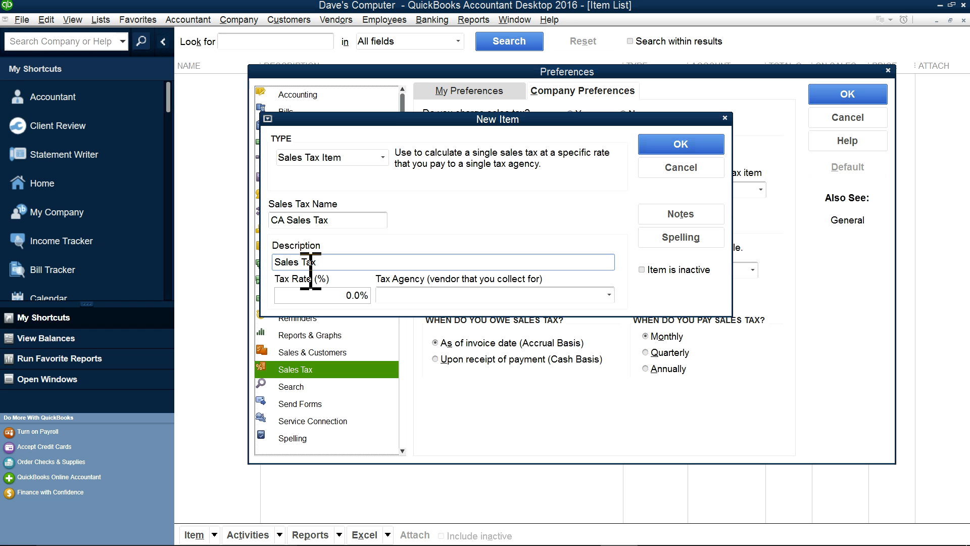
text(California)
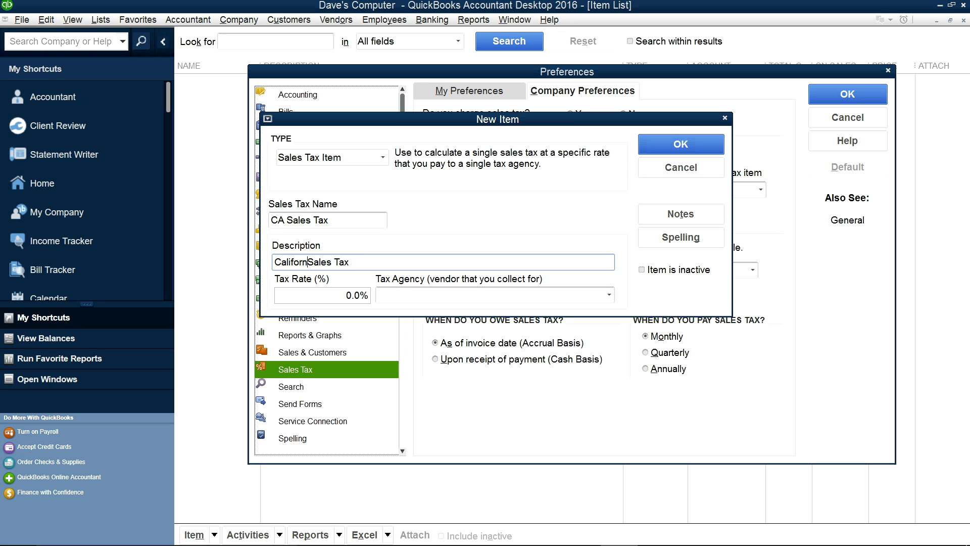
Step: Set the tax rate to 8.0% and the tax agency to BOE, quick-add BOE as a vendor, and save the item
click(354, 295)
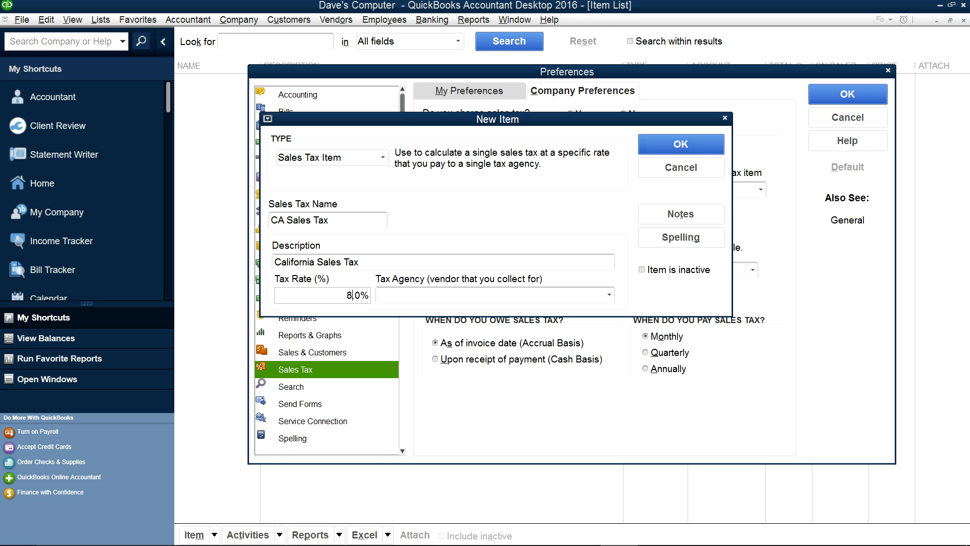
click(608, 294)
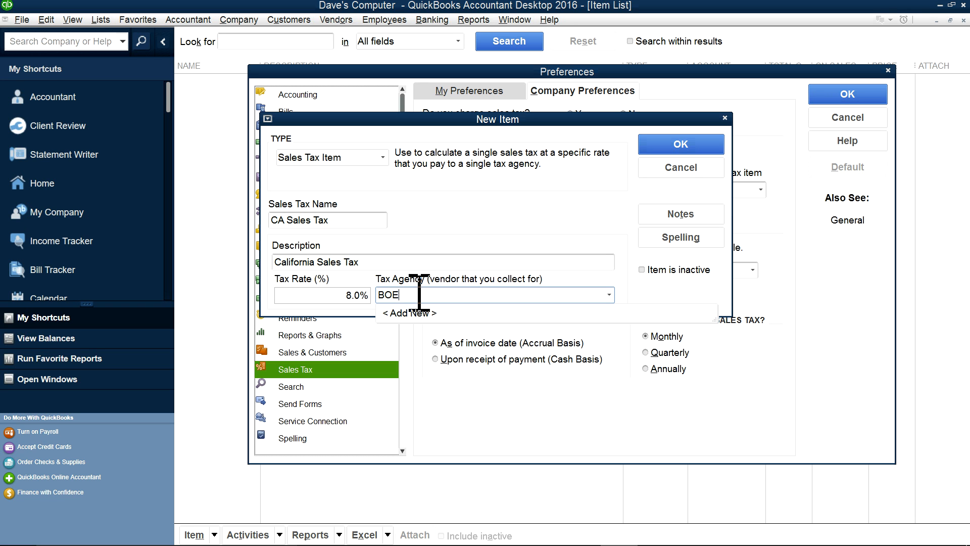
click(607, 222)
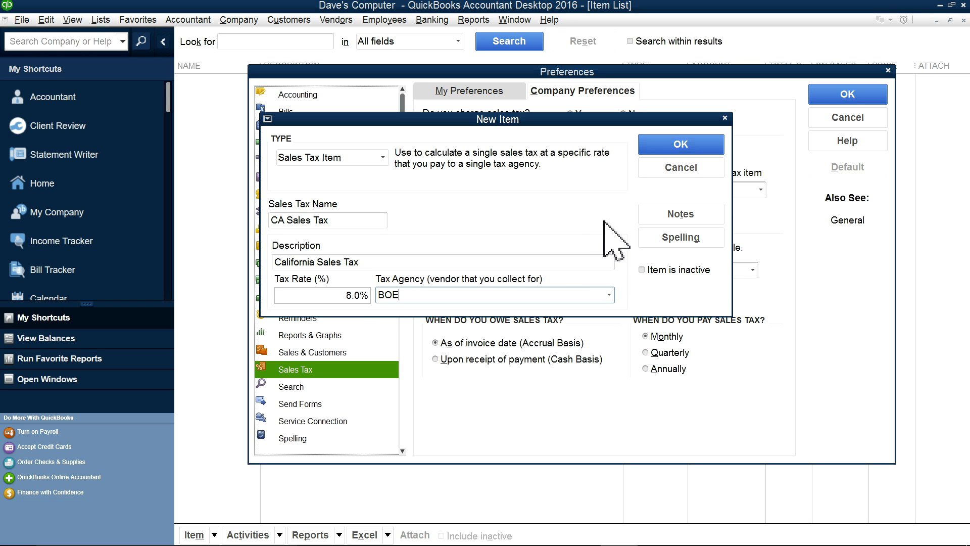
click(685, 146)
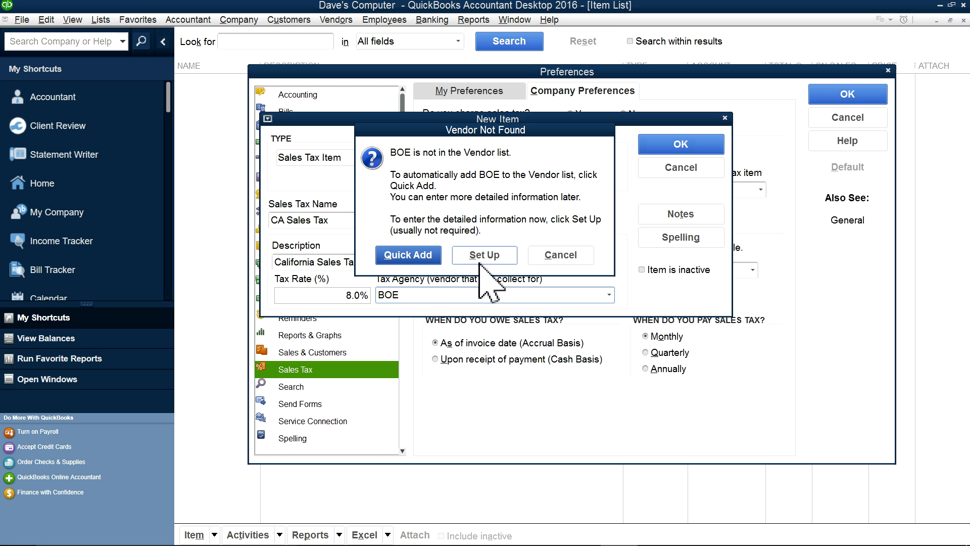
click(421, 255)
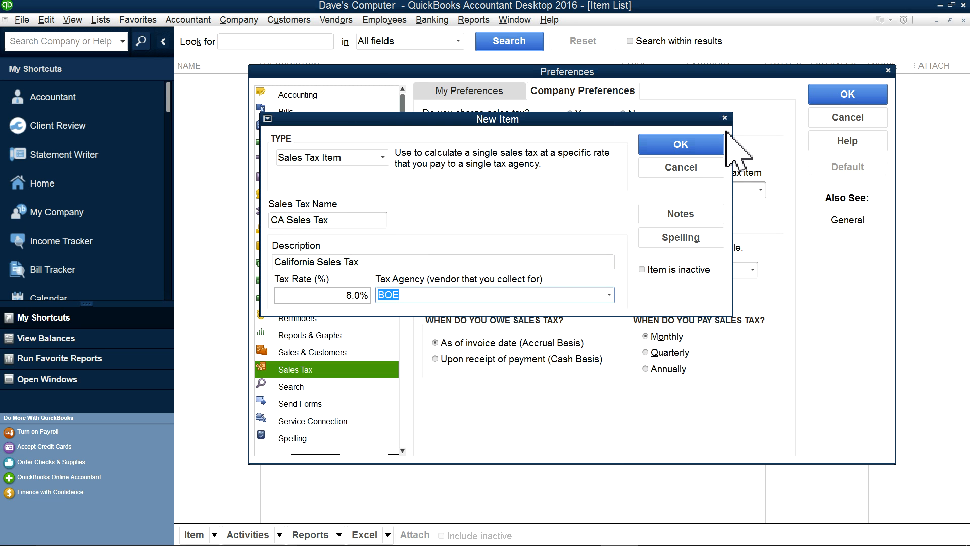
click(662, 147)
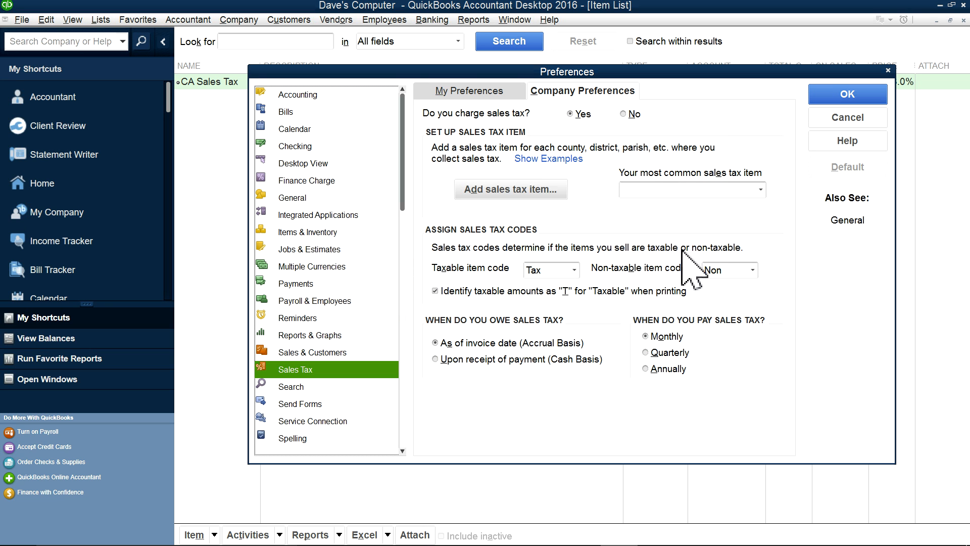
Step: Save the sales tax preferences, making all existing customers and parts taxable and accepting the closing of all open windows
click(832, 90)
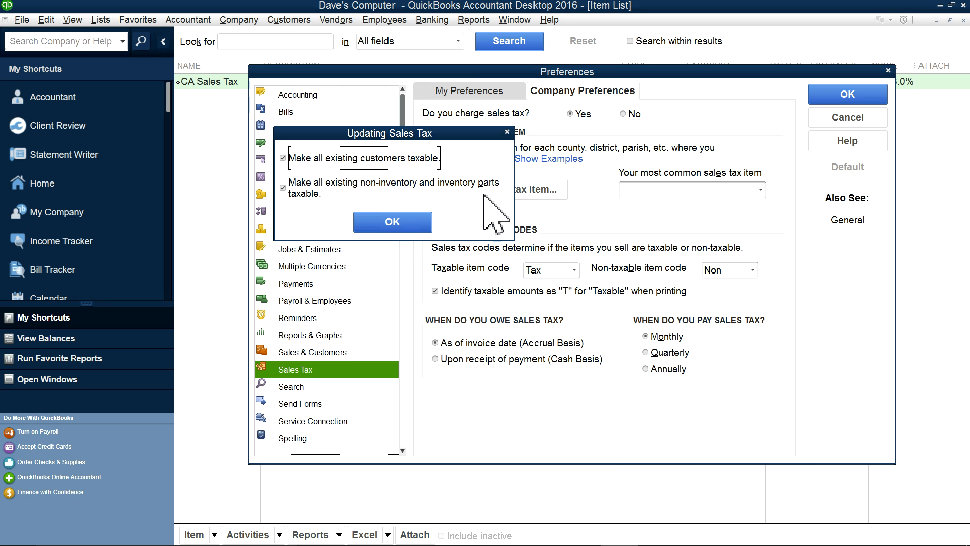
click(404, 222)
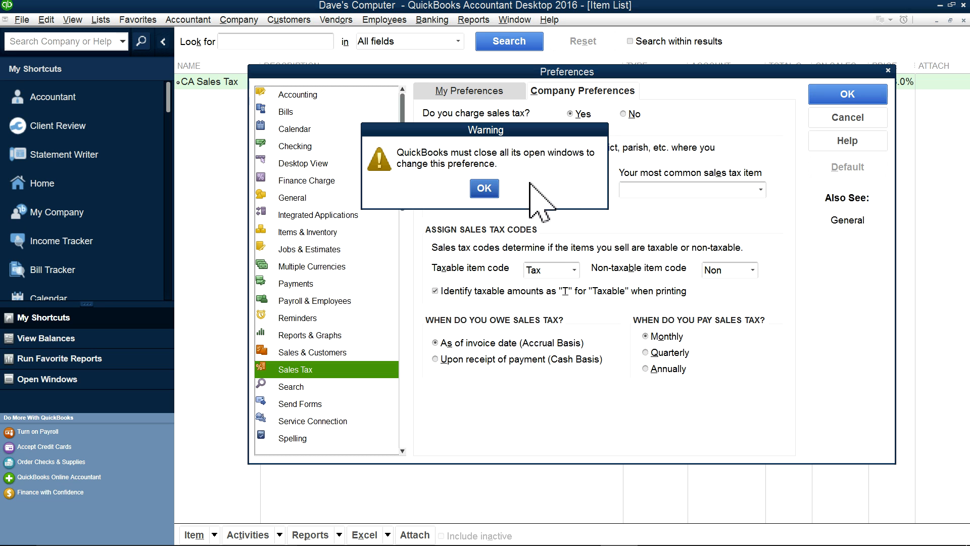
click(488, 189)
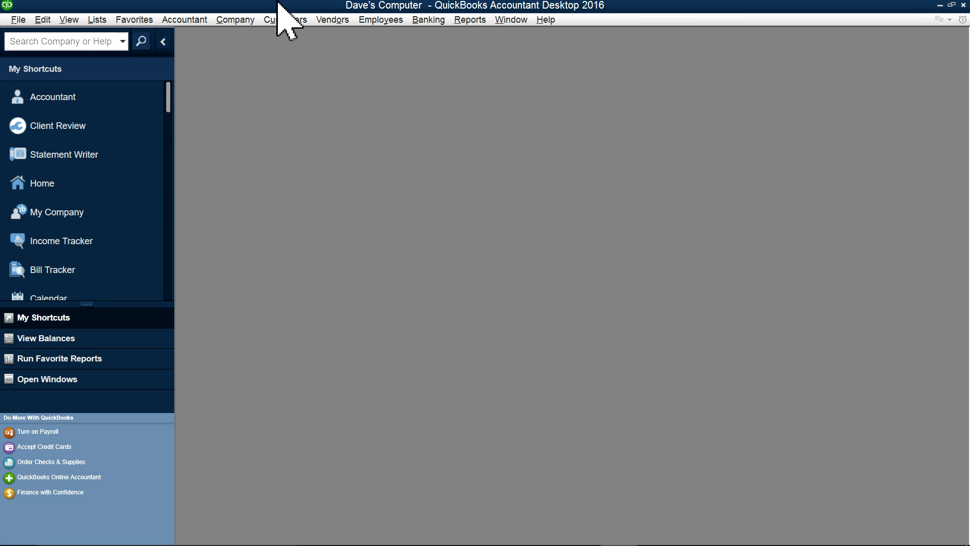
Step: Show the home page, open the Items & Services list and maximize its window
click(238, 21)
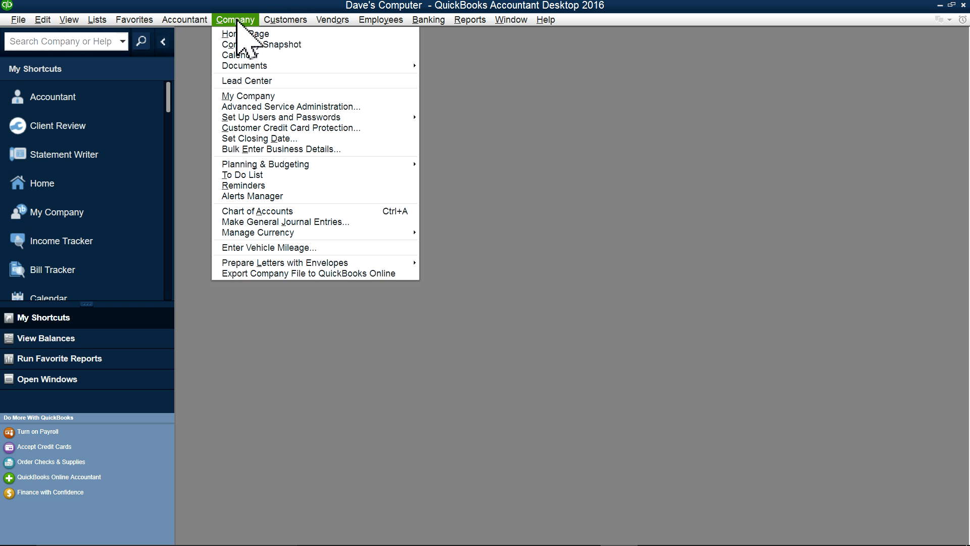
click(576, 206)
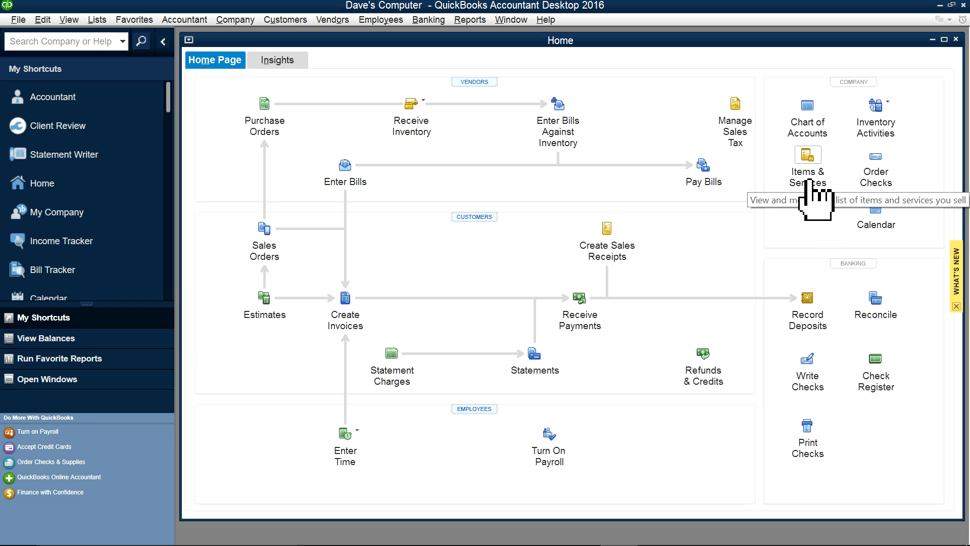
click(807, 157)
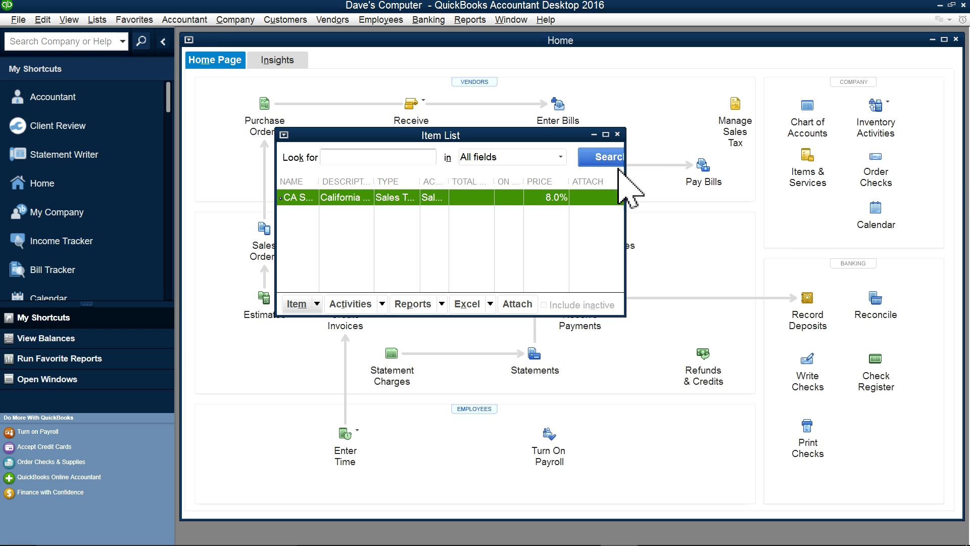
click(606, 134)
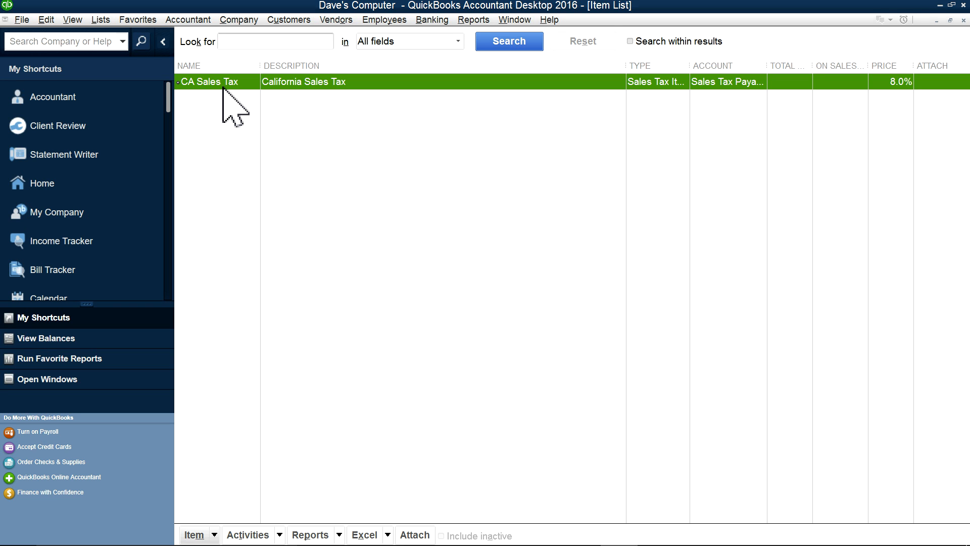
click(214, 534)
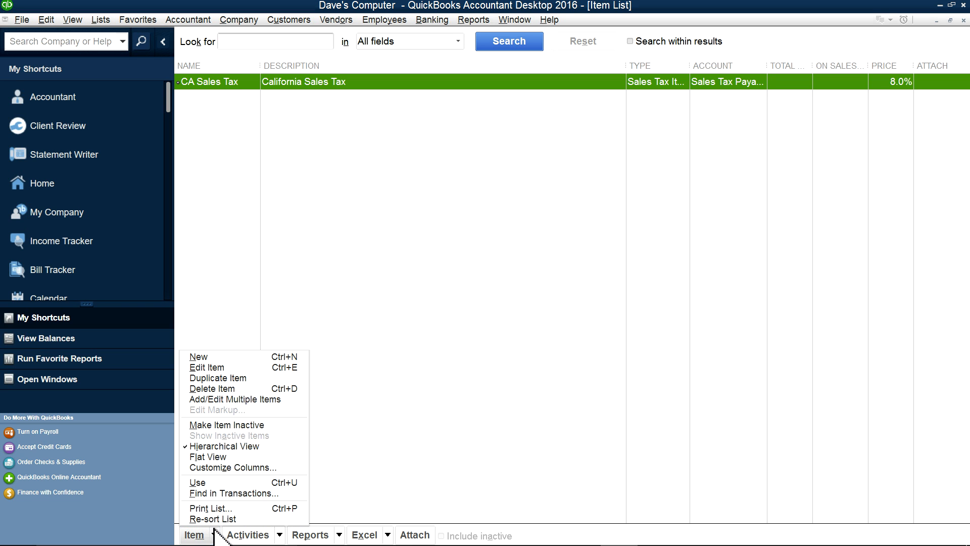
click(198, 357)
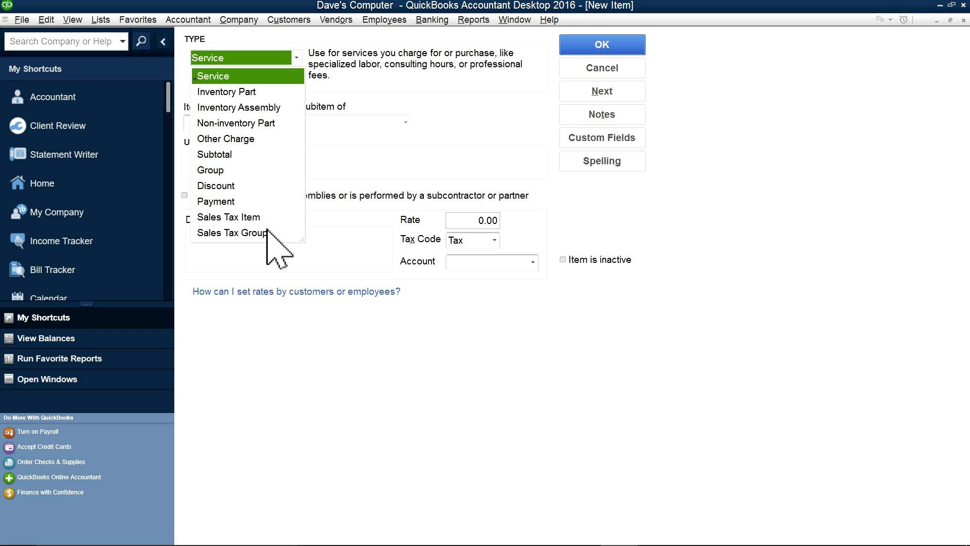
click(614, 71)
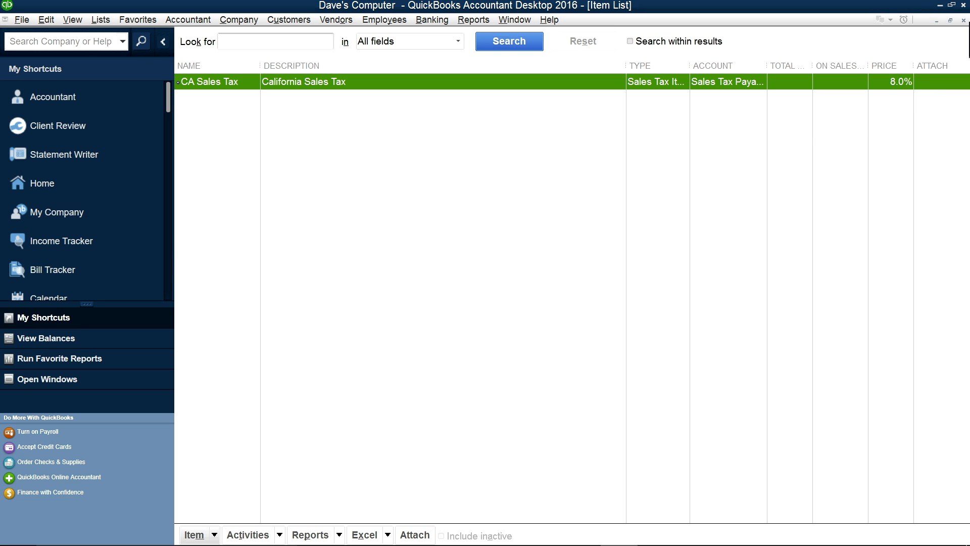
click(964, 19)
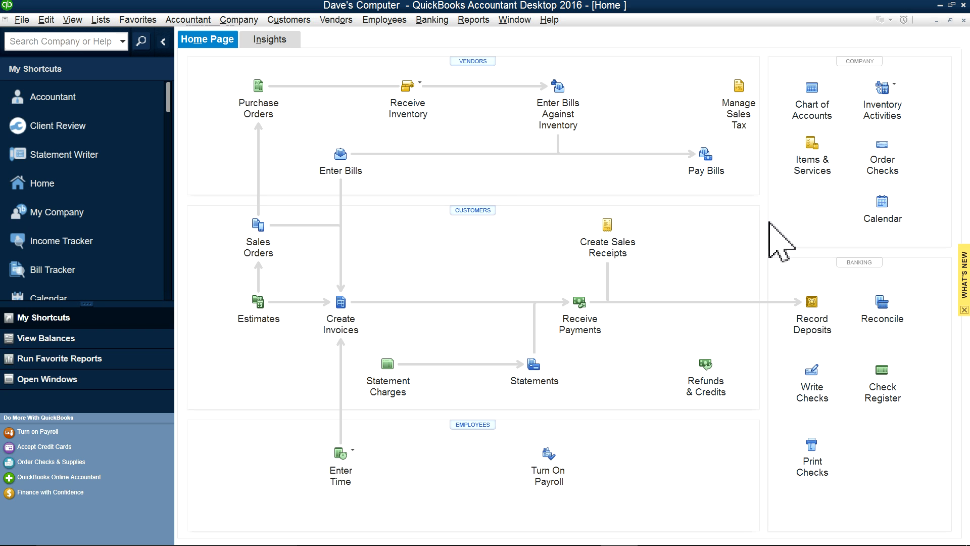
Step: Reopen the Items & Services list and start a new Inventory Part item named Computer 101
click(815, 166)
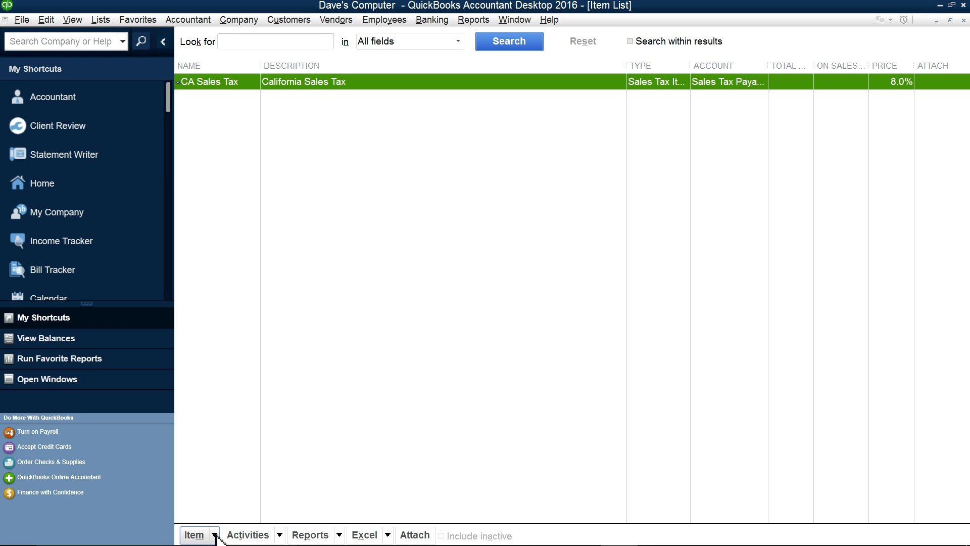
right_click(234, 130)
click(278, 160)
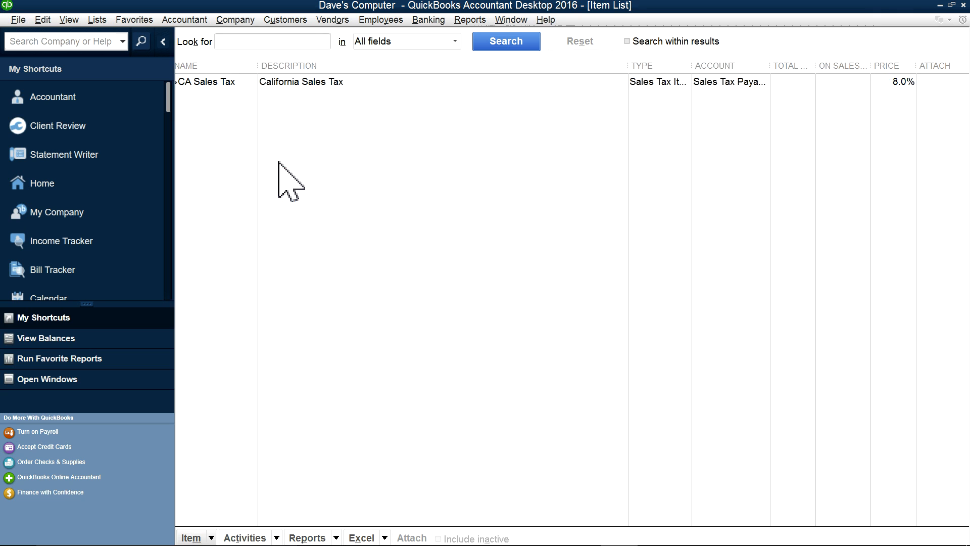
click(228, 92)
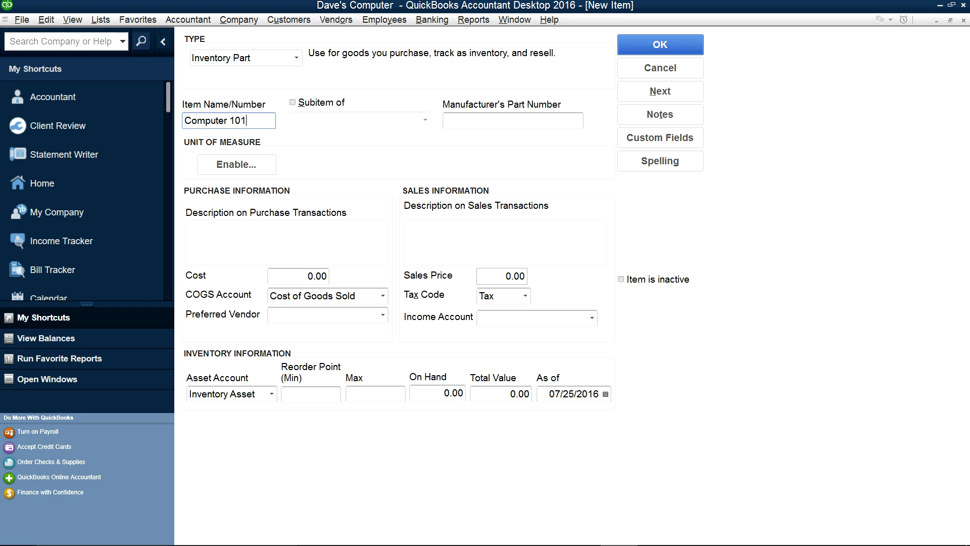
Step: Copy the item name Computer 101 into both the purchase and sales transaction descriptions
drag(260, 120, 177, 119)
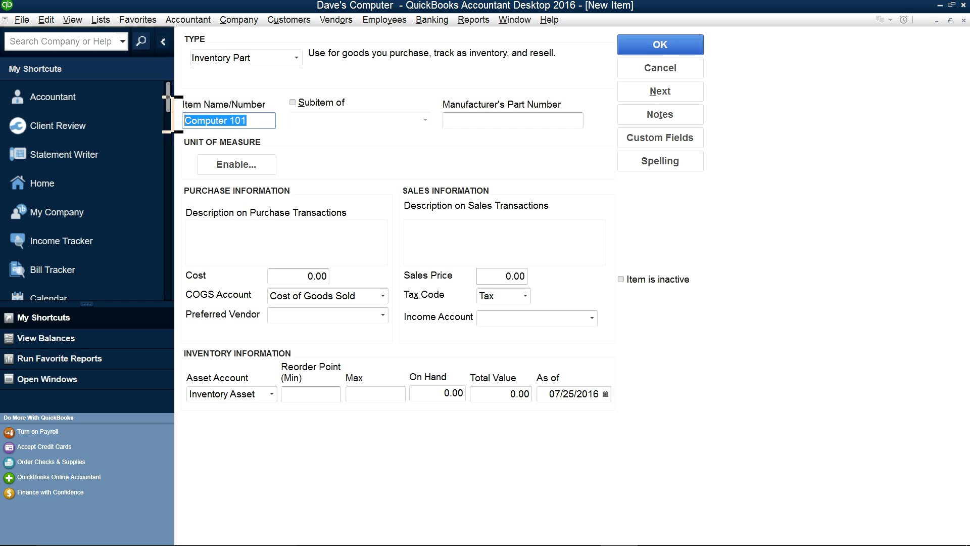
right_click(222, 121)
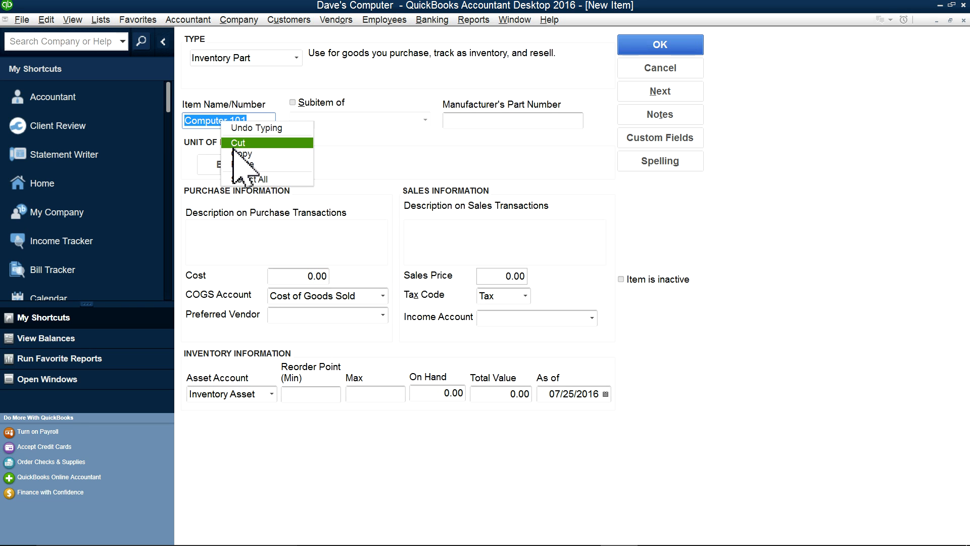
click(238, 154)
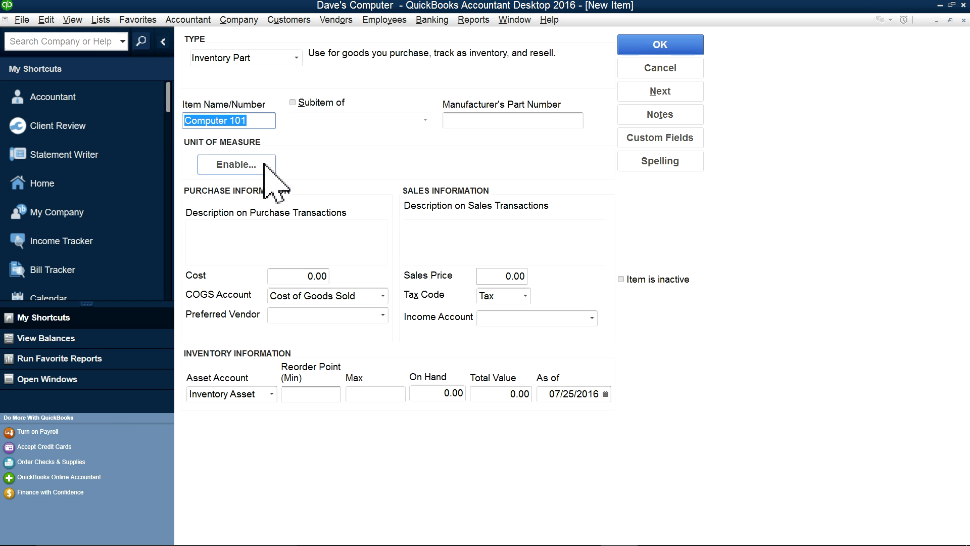
click(492, 120)
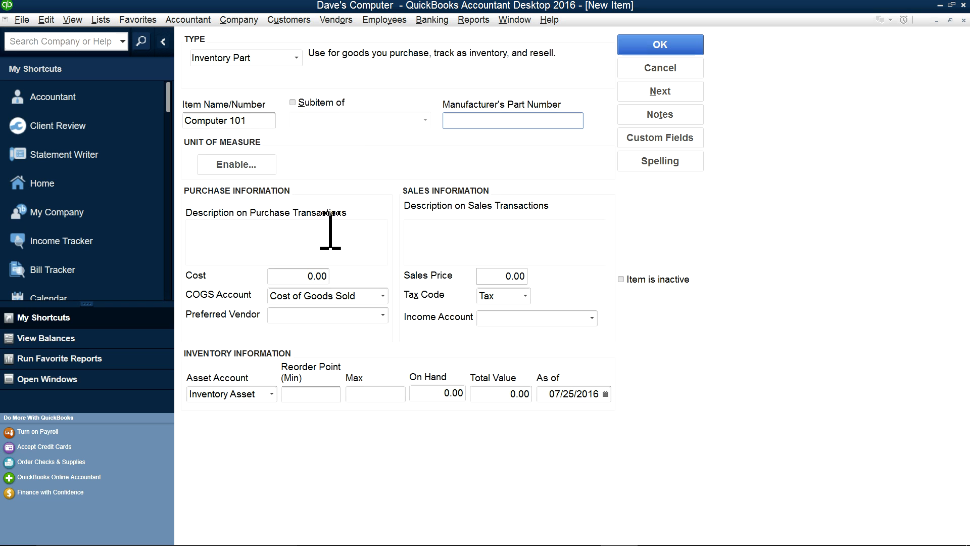
click(234, 238)
right_click(232, 240)
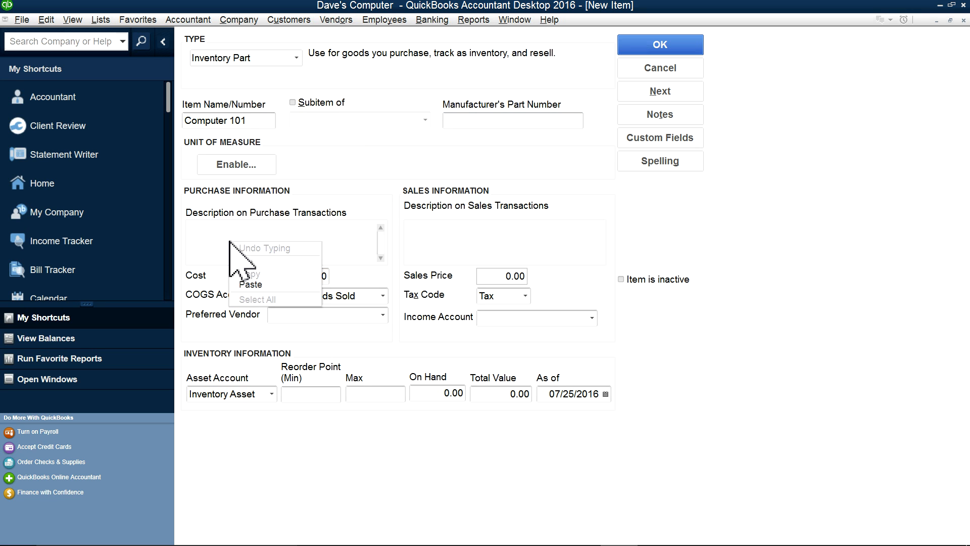
click(250, 284)
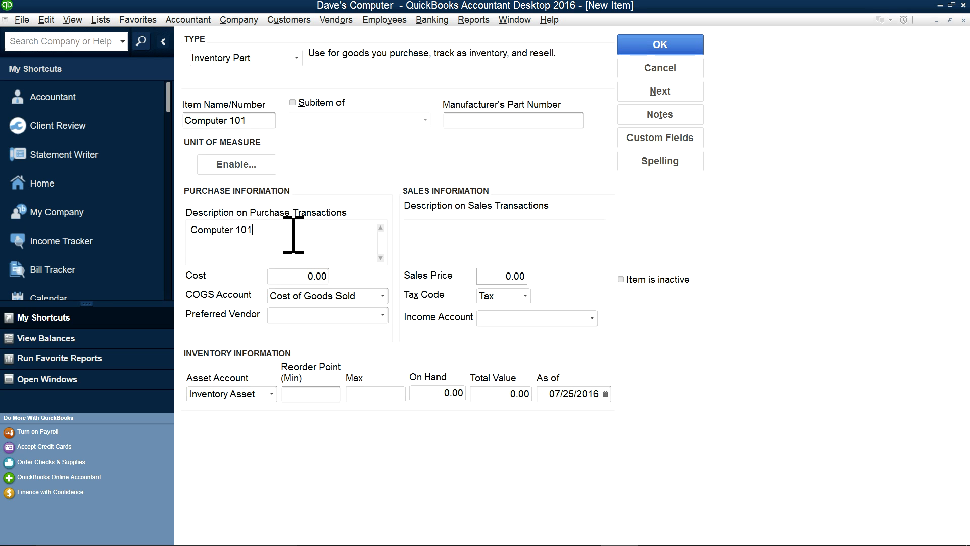
click(496, 241)
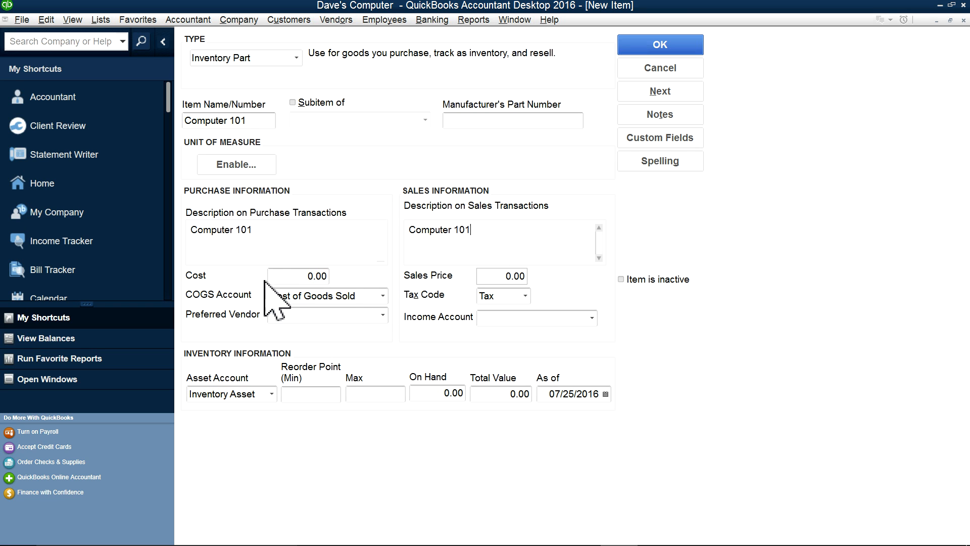
Step: Set the cost of Computer 101 to 80.00 and its sales price to 100.00
click(281, 276)
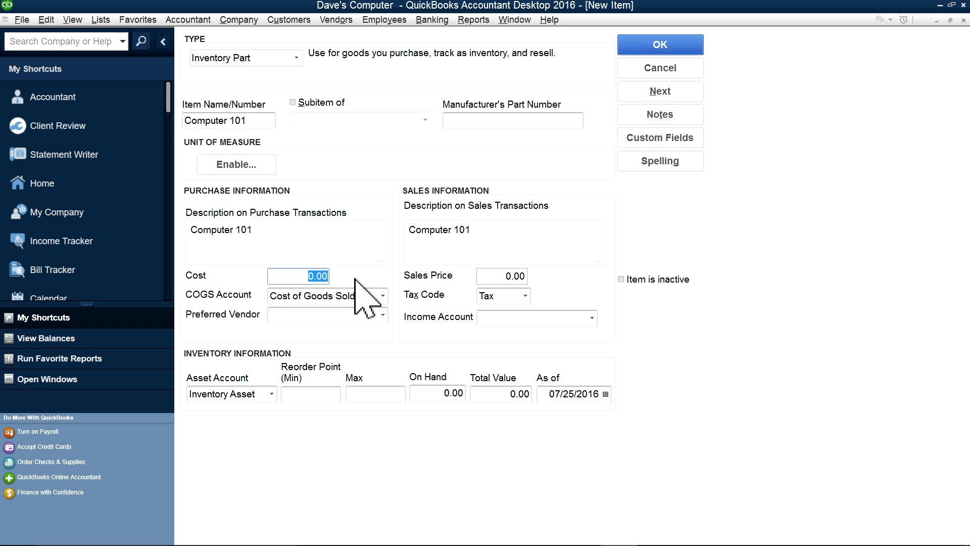
text(80)
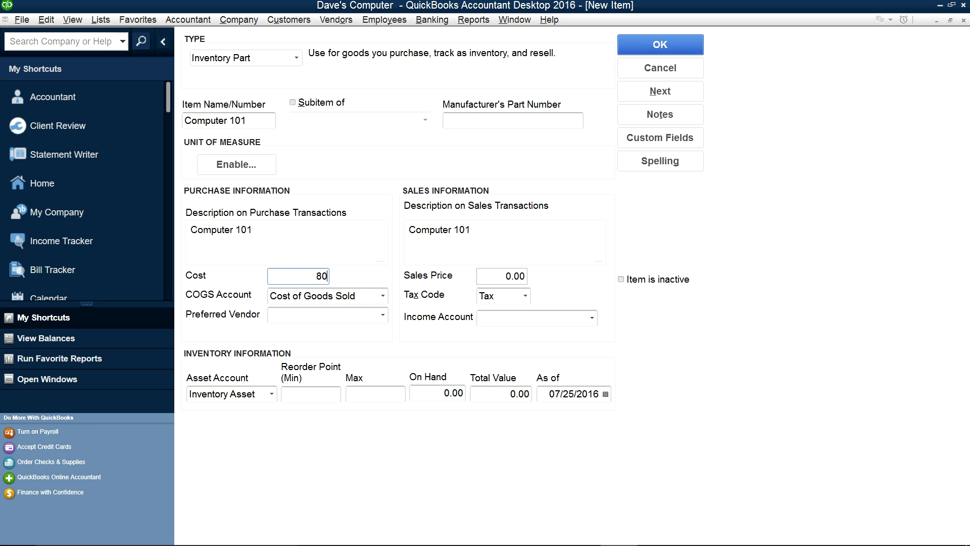
click(511, 276)
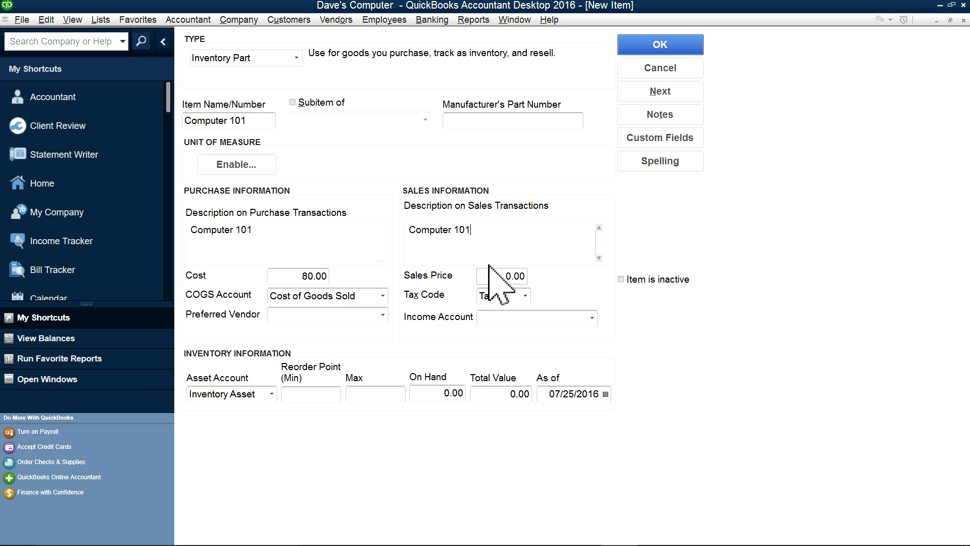
text(1)
click(595, 255)
Step: Assign the Sales - Hardware income account to Computer 101 and save it, continuing with another new item
click(592, 319)
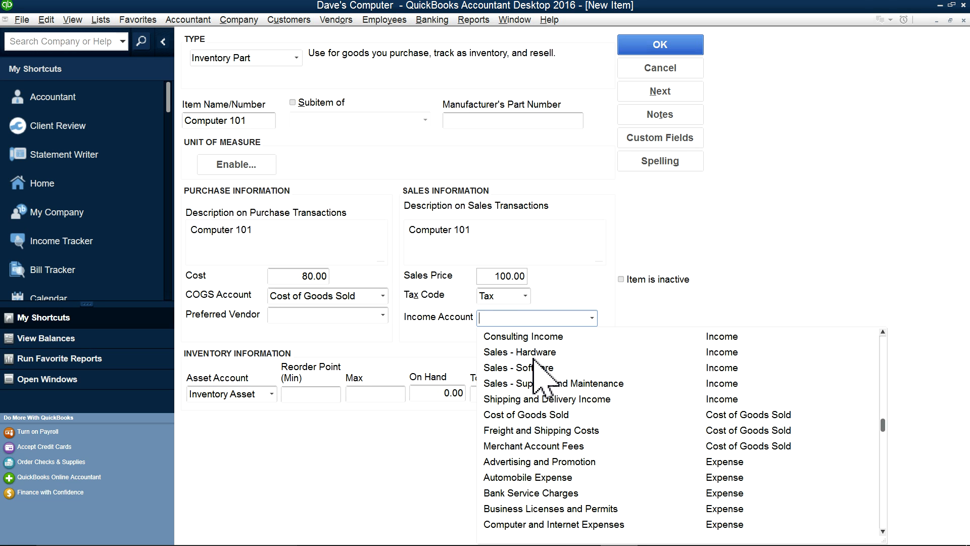
click(519, 354)
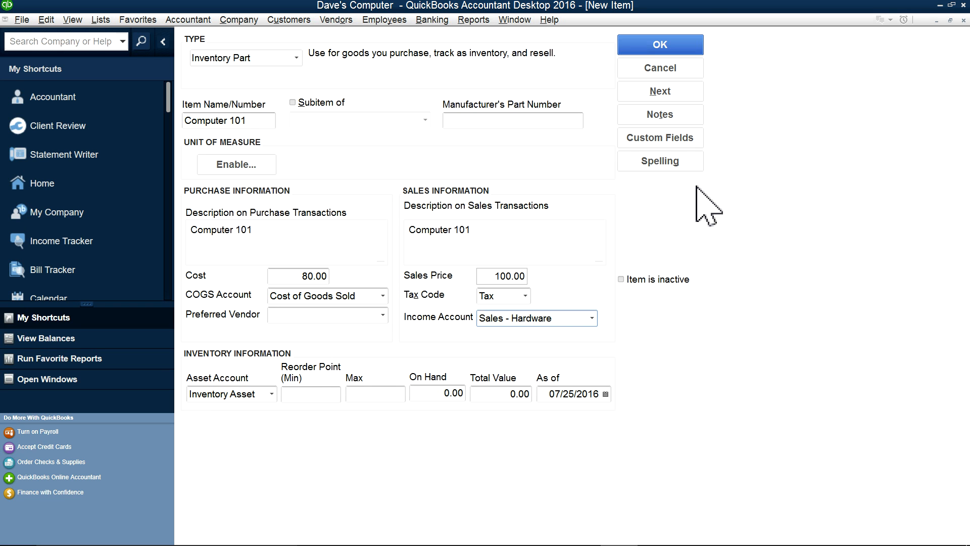
click(651, 92)
Step: Name the new inventory part Computer 102 and copy that name into the purchase and sales descriptions
click(221, 119)
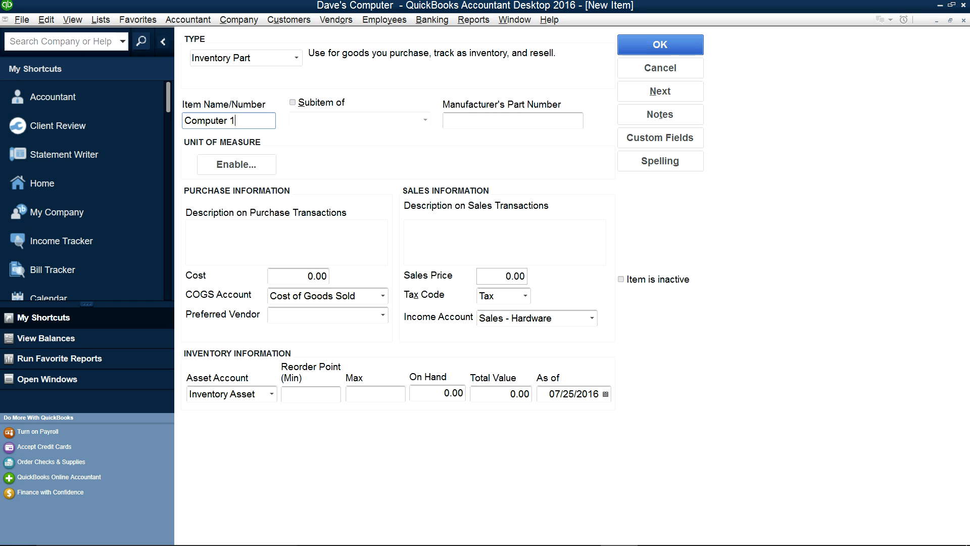
text(Computer 102)
drag(260, 120, 166, 116)
right_click(211, 119)
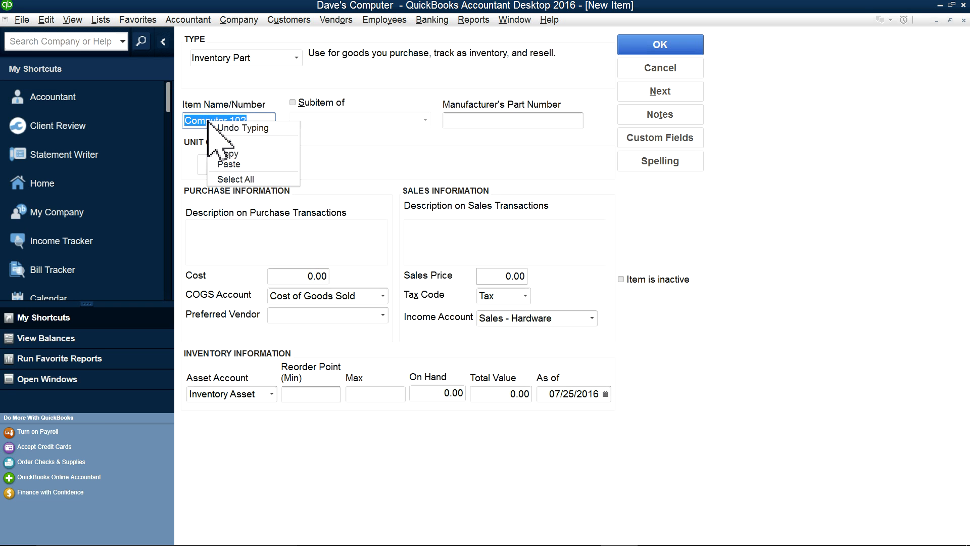
click(221, 152)
click(225, 251)
right_click(226, 251)
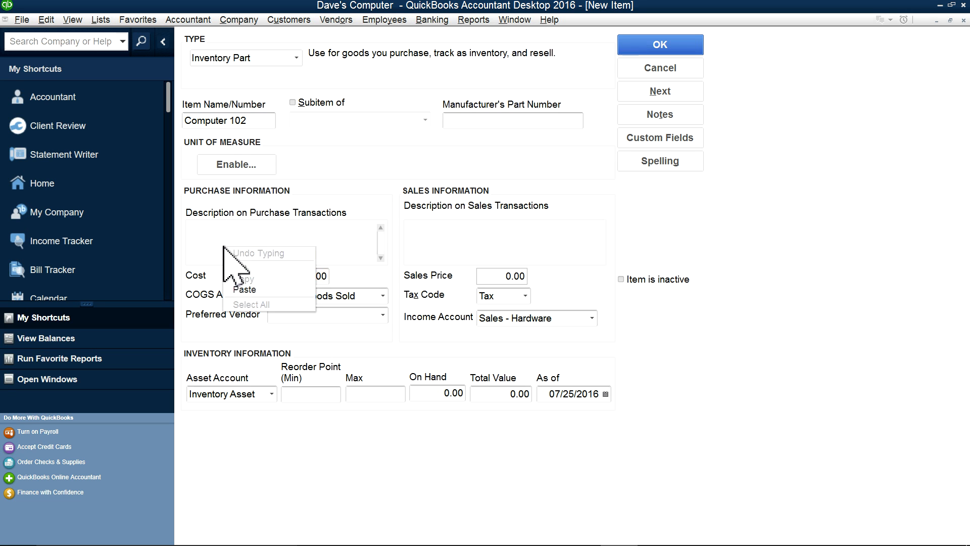
click(242, 296)
click(498, 227)
key(ctrl+v)
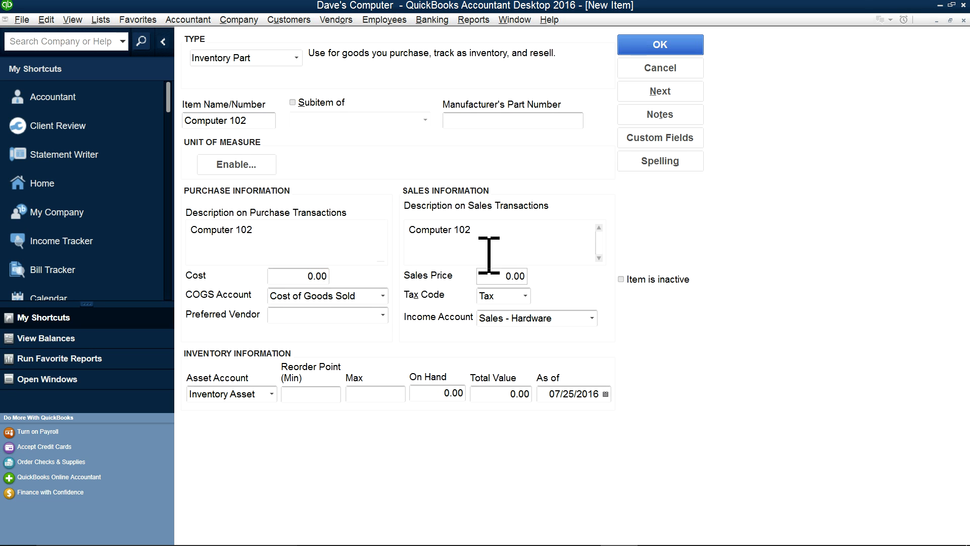
Step: Set the cost of Computer 102 to 160.00 and its sales price to 200.00
click(303, 278)
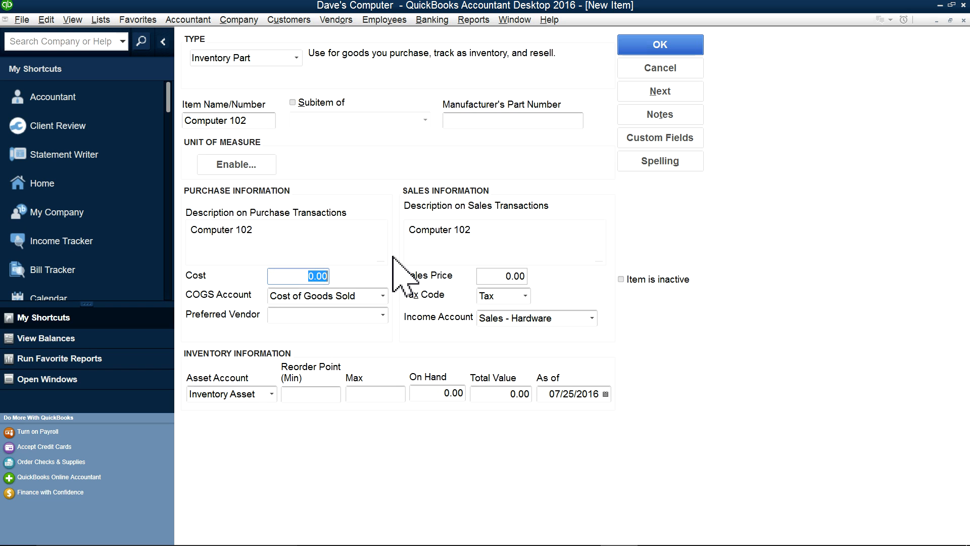
text(160)
click(503, 275)
text(200)
click(574, 242)
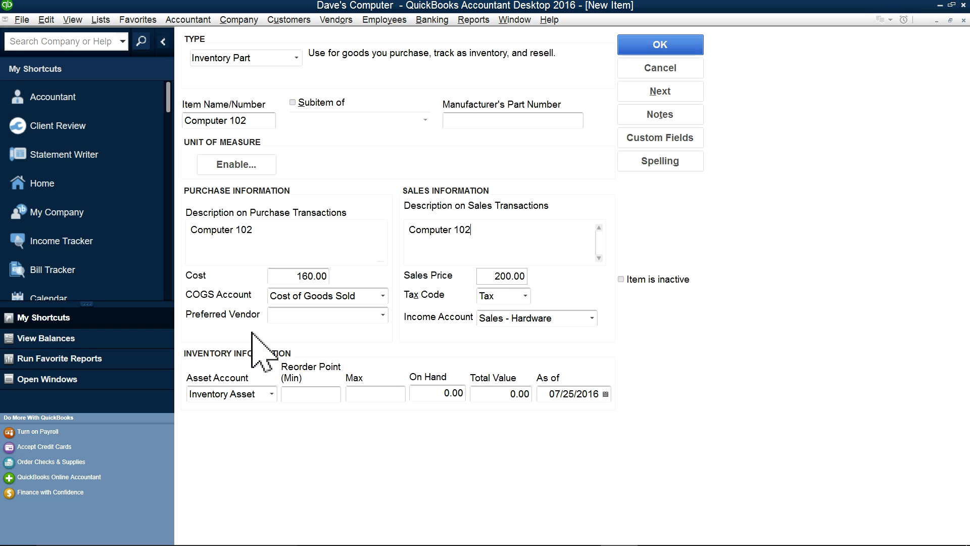
Step: Add a new preferred vendor for Computer 102 by entering the supplier's name, and save the vendor and the item
click(344, 318)
click(382, 315)
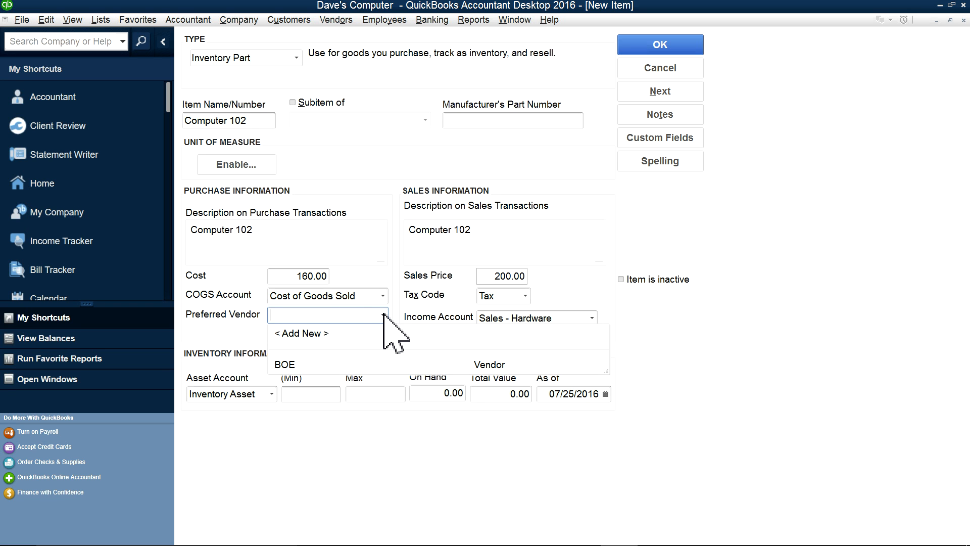
click(298, 333)
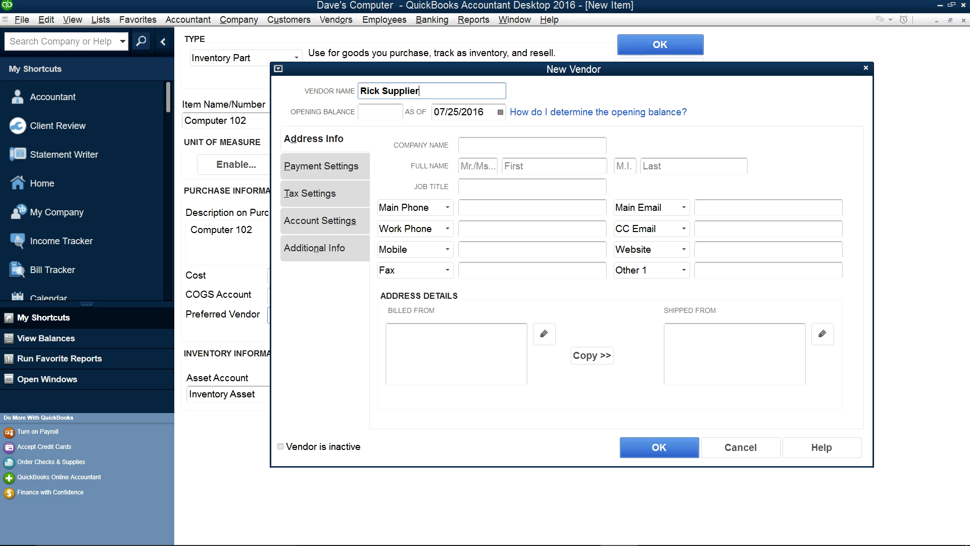
click(656, 447)
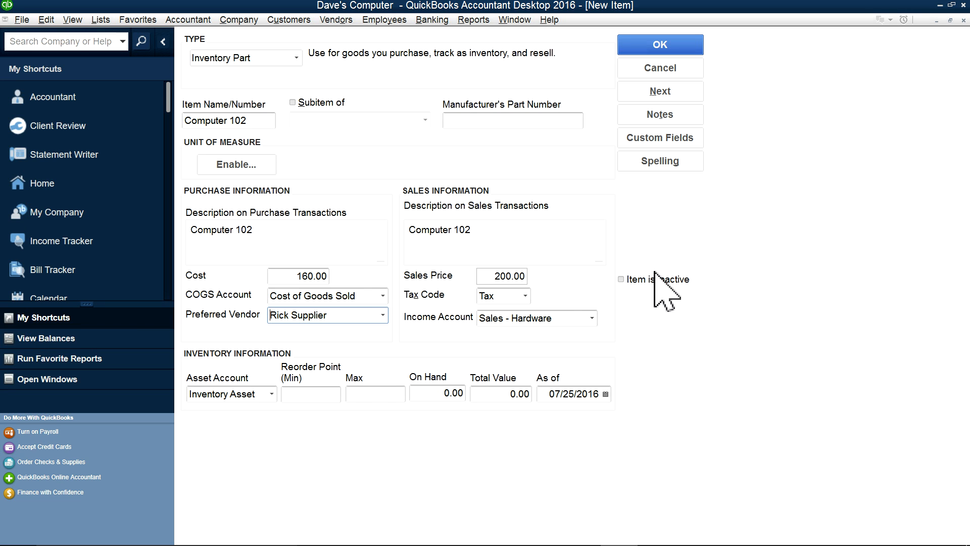
click(666, 49)
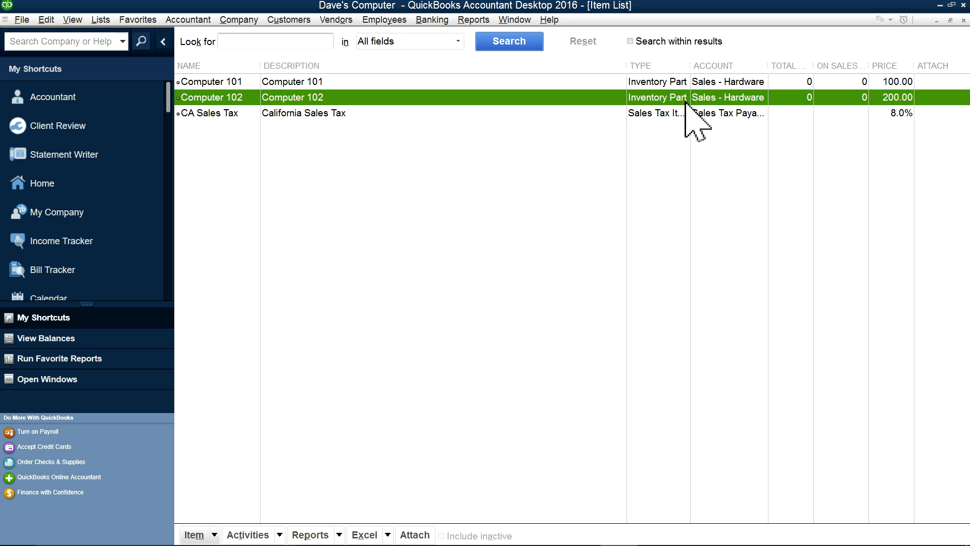
Step: Create a non-inventory part named Part 101 and mark it as used in assemblies or purchased for a specific customer:job
click(209, 537)
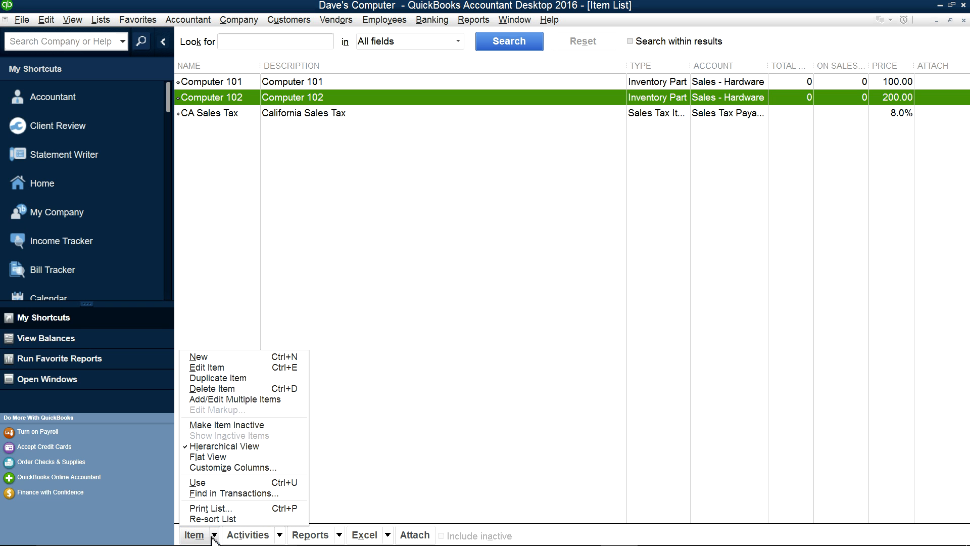
click(206, 357)
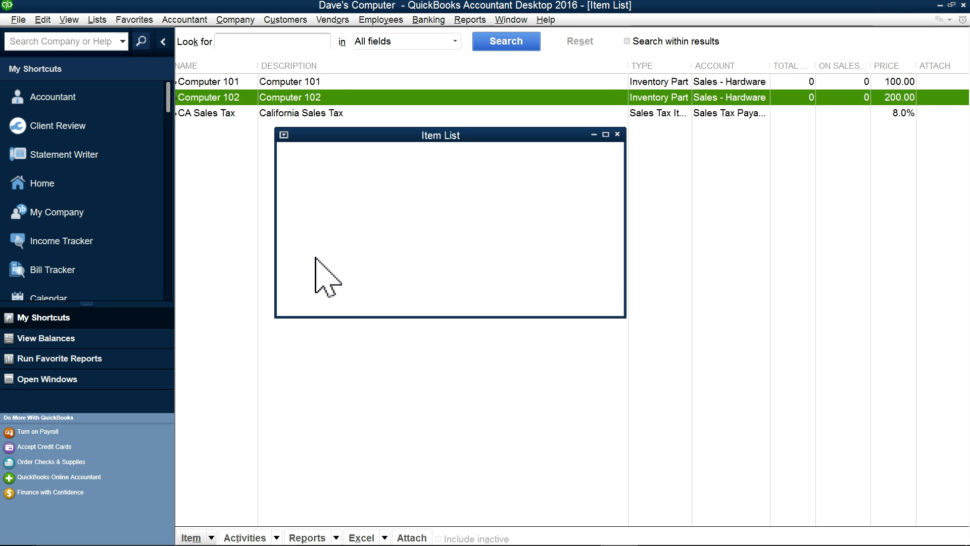
click(238, 123)
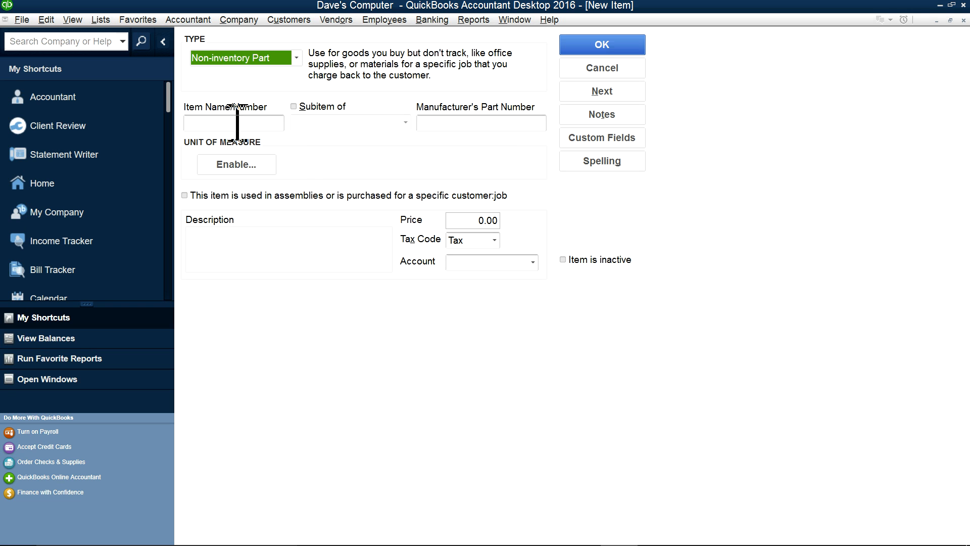
click(265, 126)
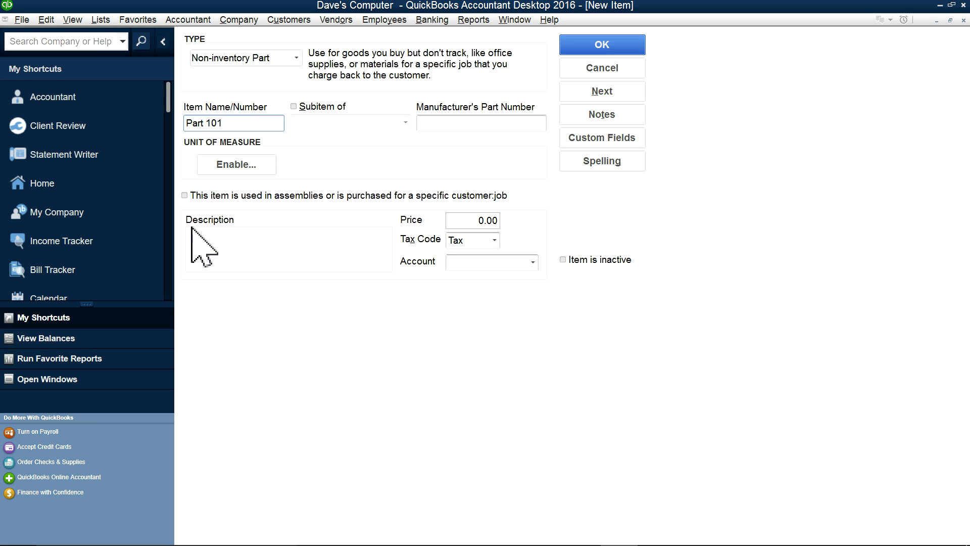
click(185, 196)
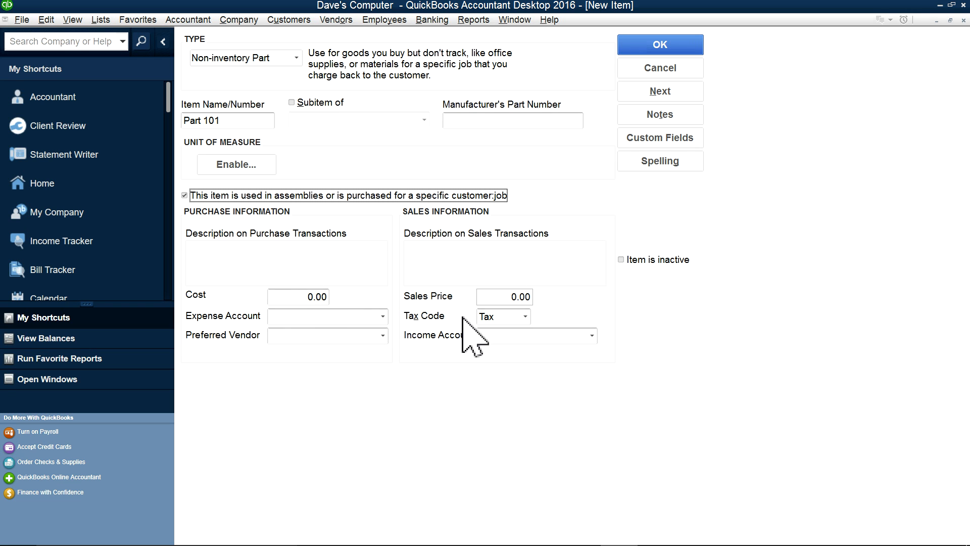
Step: Assign Part 101 the Cost of Goods Sold expense account and the Sales - Hardware income account, and save the item
click(382, 316)
scroll(455, 434, up, 3)
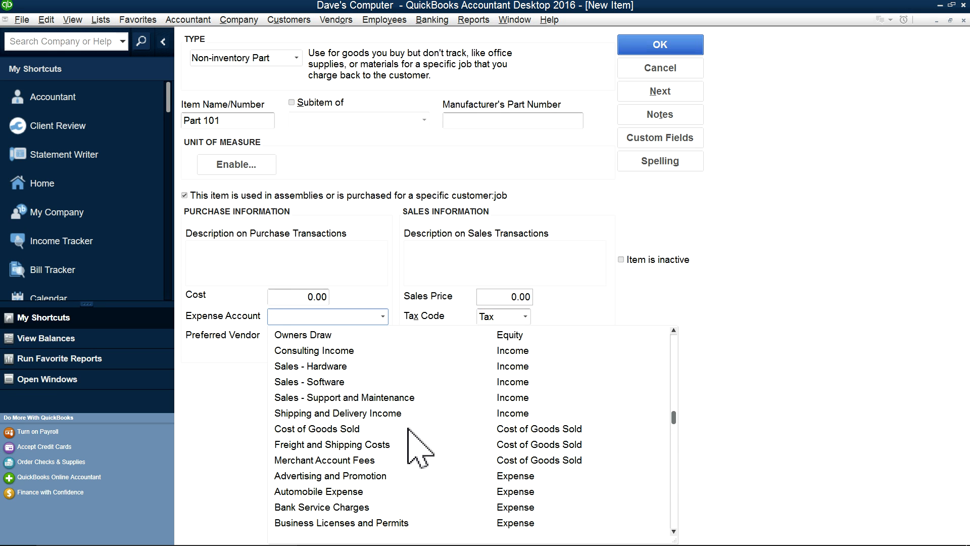
click(374, 429)
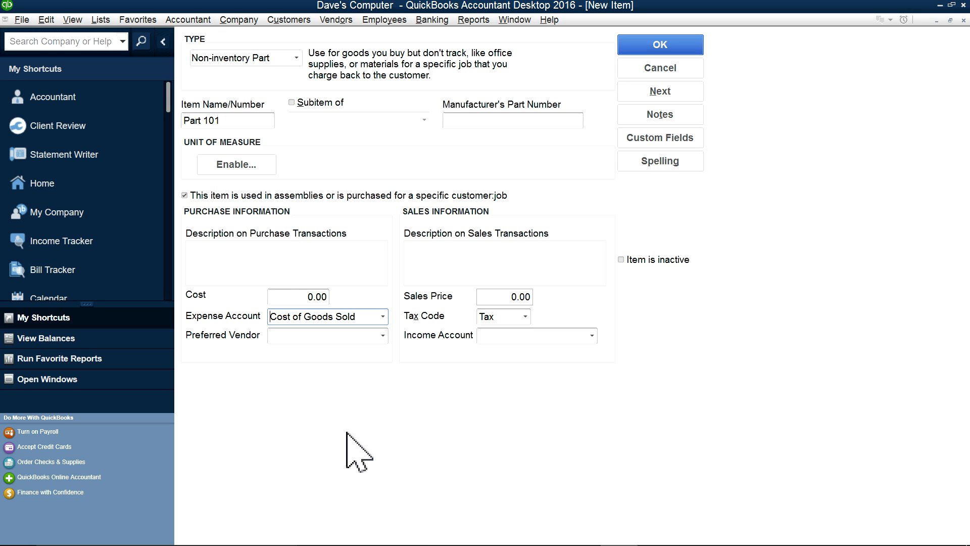
click(592, 335)
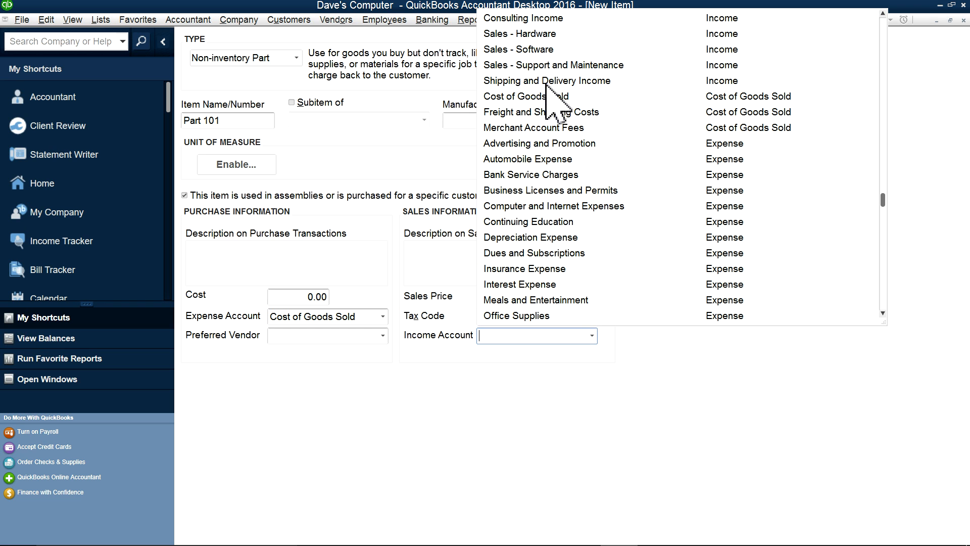
click(509, 35)
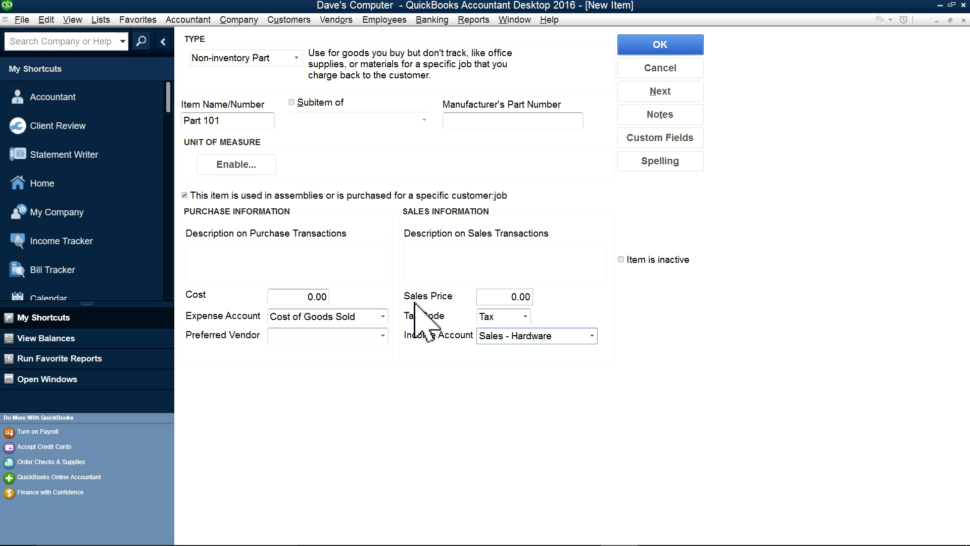
click(658, 48)
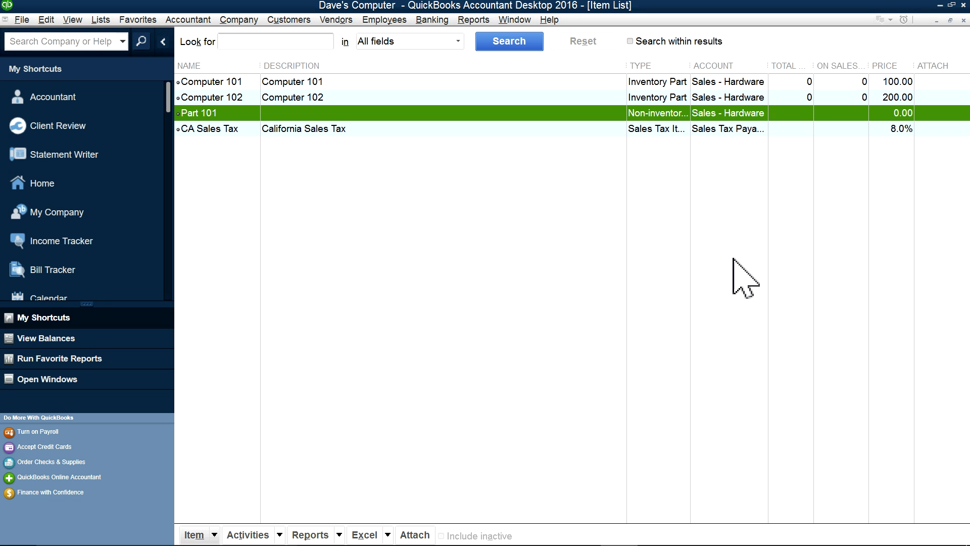
Step: Reopen Part 101 for editing and copy its item name into the description on purchase transactions
right_click(219, 117)
click(236, 159)
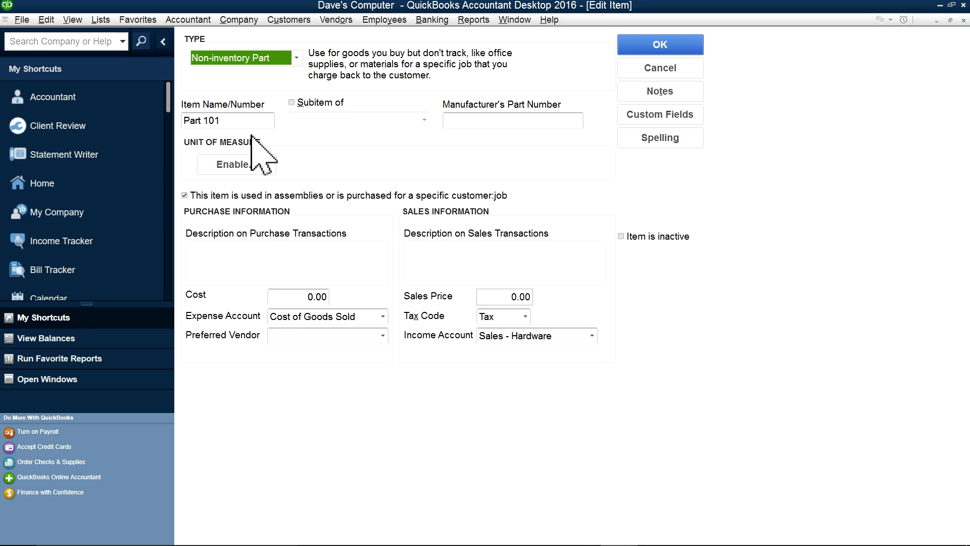
drag(237, 120, 177, 118)
right_click(204, 120)
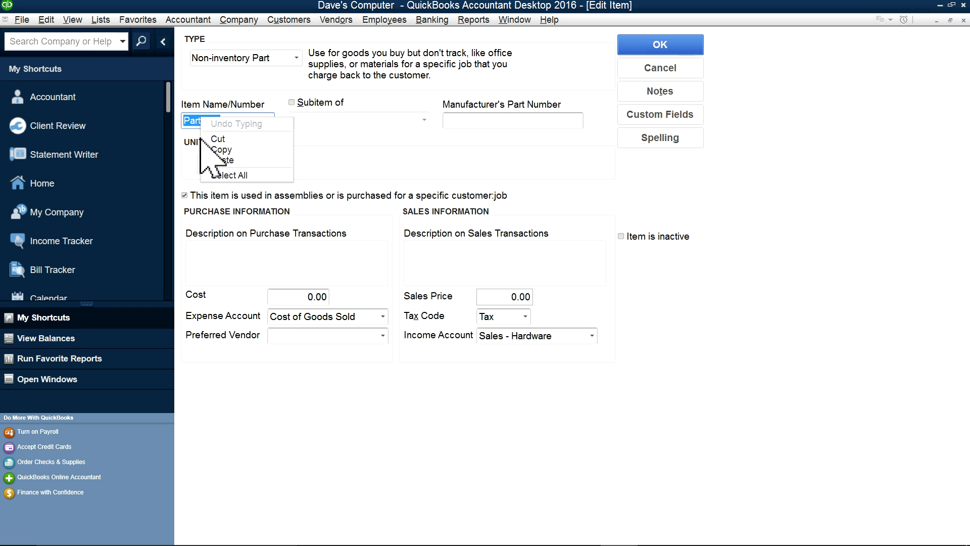
click(230, 151)
click(227, 258)
right_click(223, 258)
click(245, 301)
Step: Paste Part 101 into the description on sales transactions and save the edited item
click(478, 259)
right_click(475, 258)
click(686, 339)
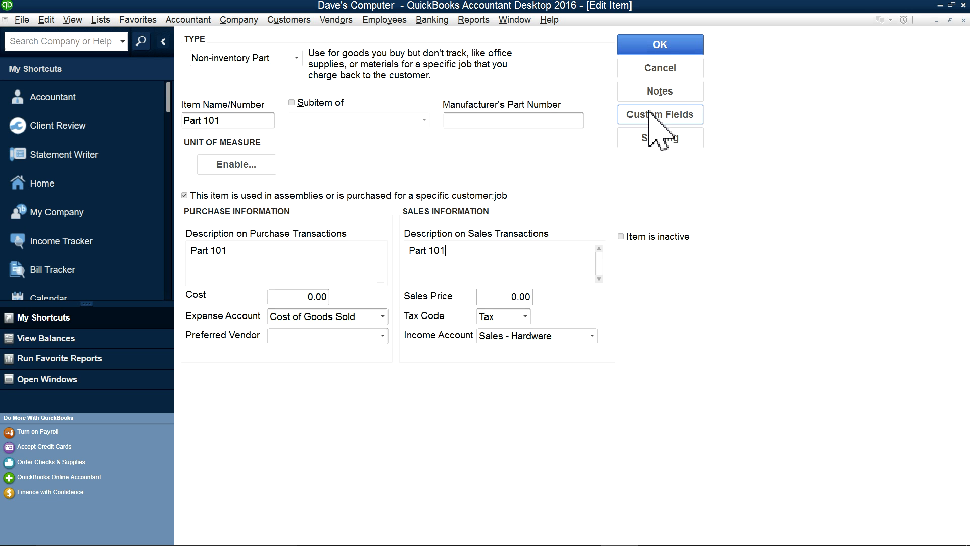
click(656, 46)
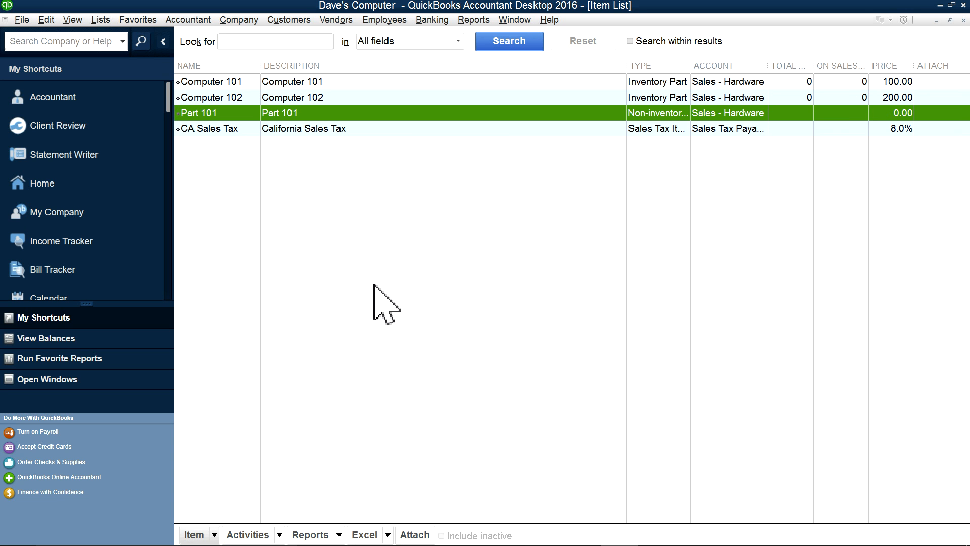
Step: Create a new item of type Service and name it Installation
mouse_move(169, 541)
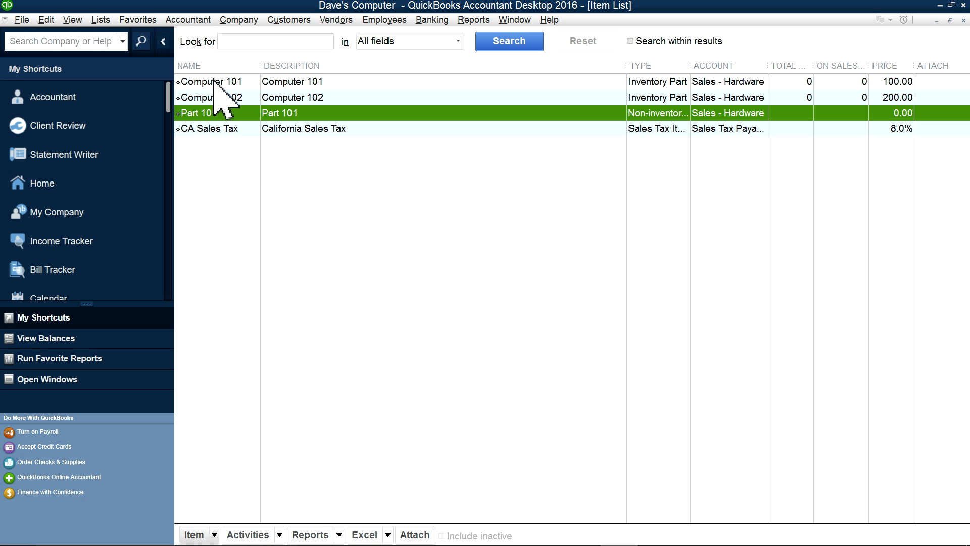
right_click(210, 97)
click(231, 129)
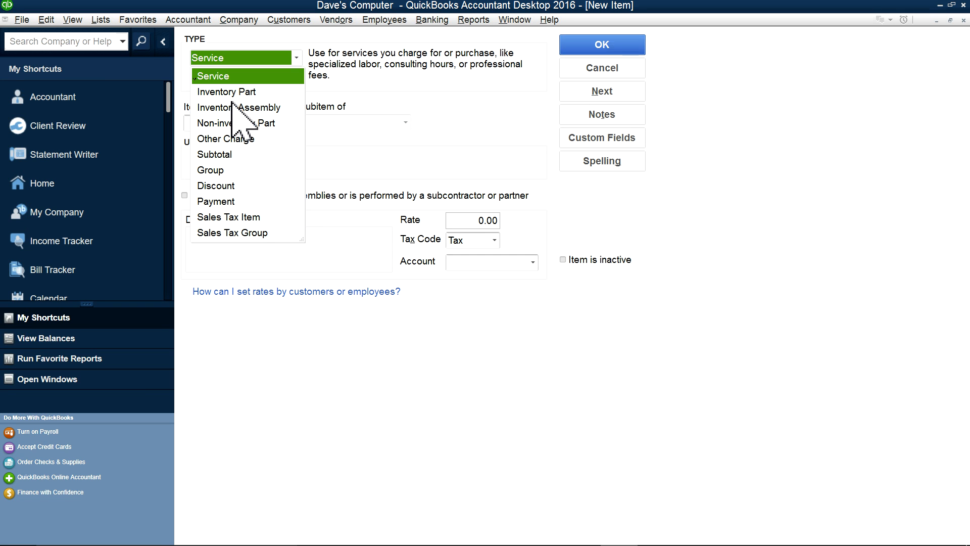
click(219, 79)
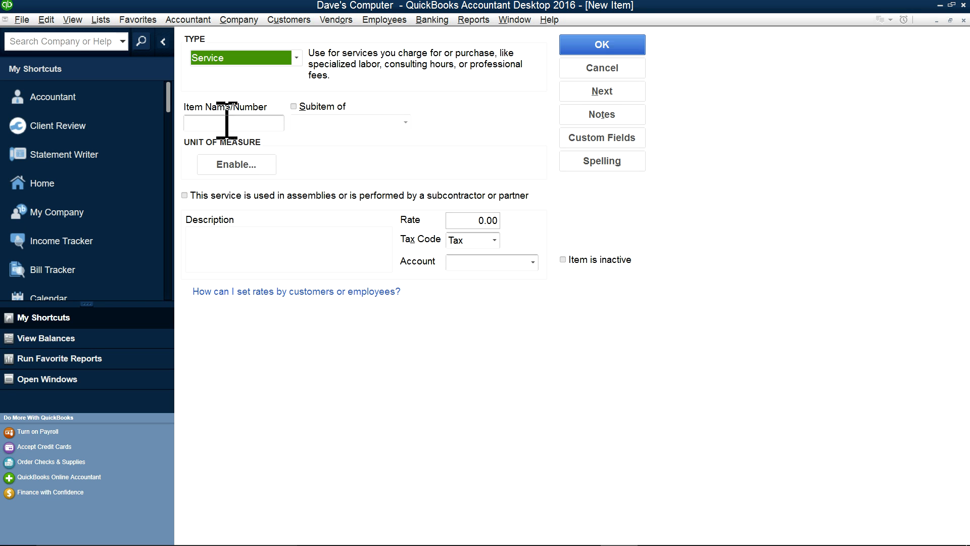
click(228, 122)
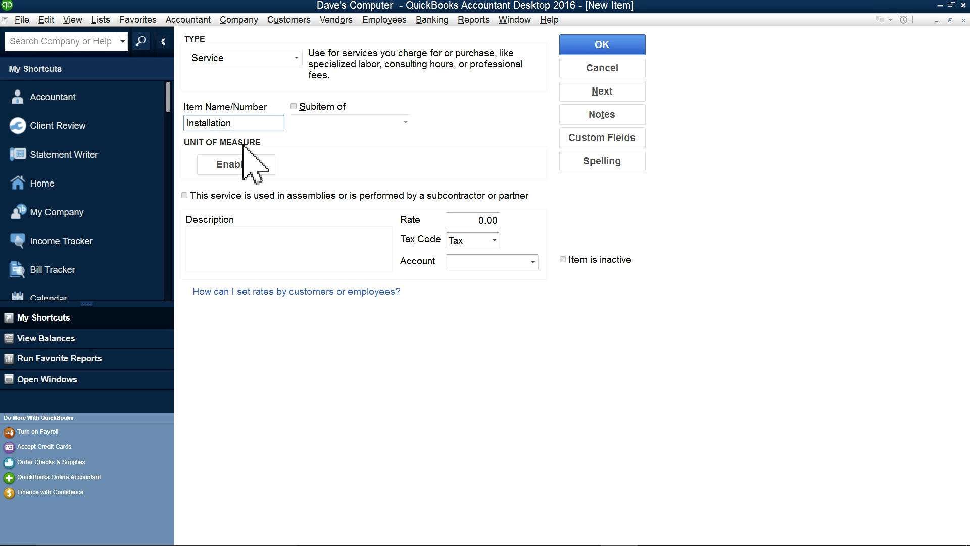
Step: Copy the service item's name, Installation, into its description
drag(238, 123, 151, 116)
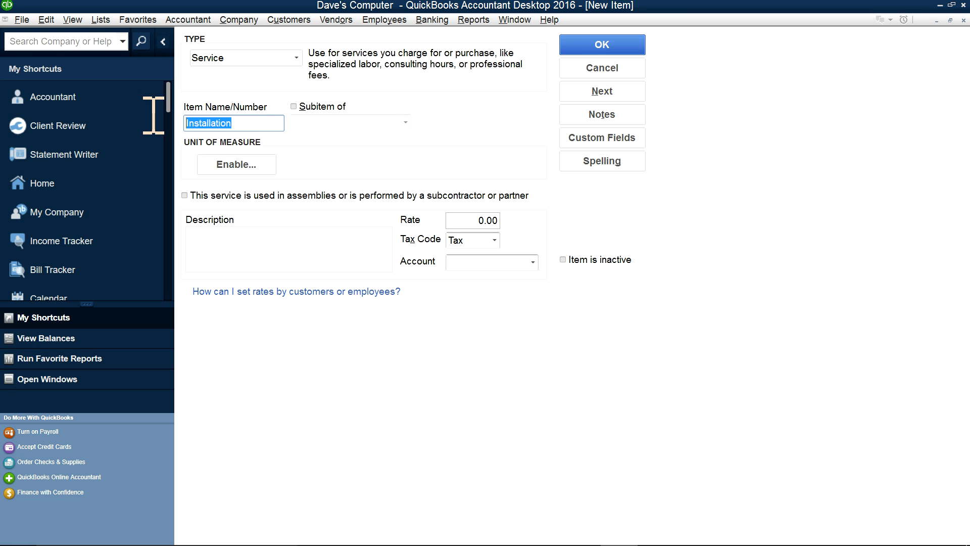
right_click(210, 122)
click(221, 153)
click(223, 238)
right_click(223, 237)
click(255, 283)
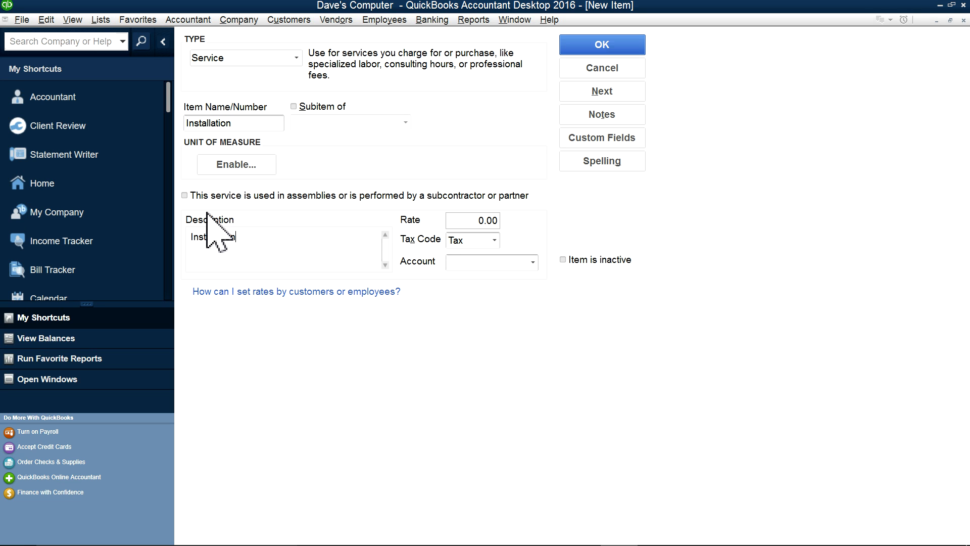
Step: Mark the Installation service as used in assemblies or performed by a subcontractor, and paste Installation as its purchase description
click(185, 196)
click(303, 260)
right_click(302, 260)
click(319, 299)
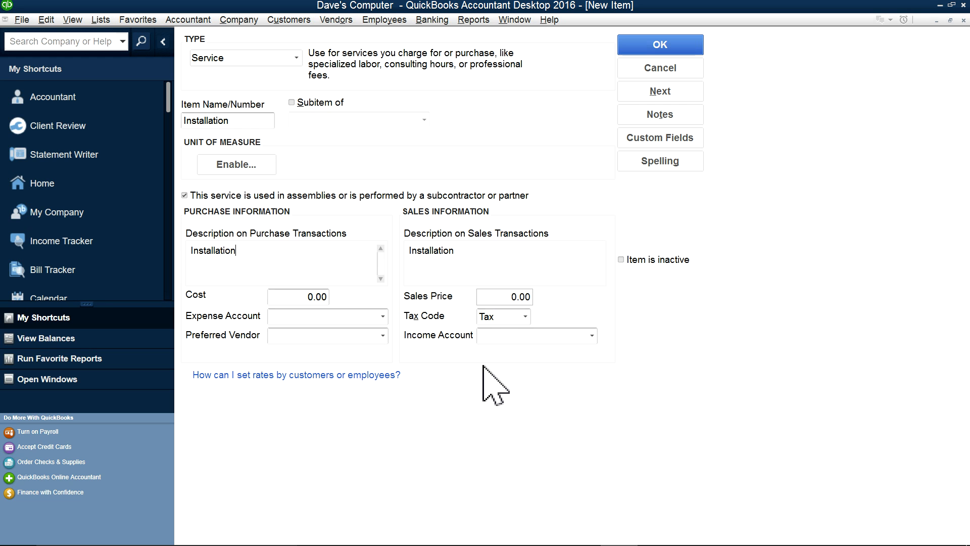
Step: Assign Installation the Sales - Support and Maintenance income account and the Cost of Goods Sold expense account, and save the item
click(592, 334)
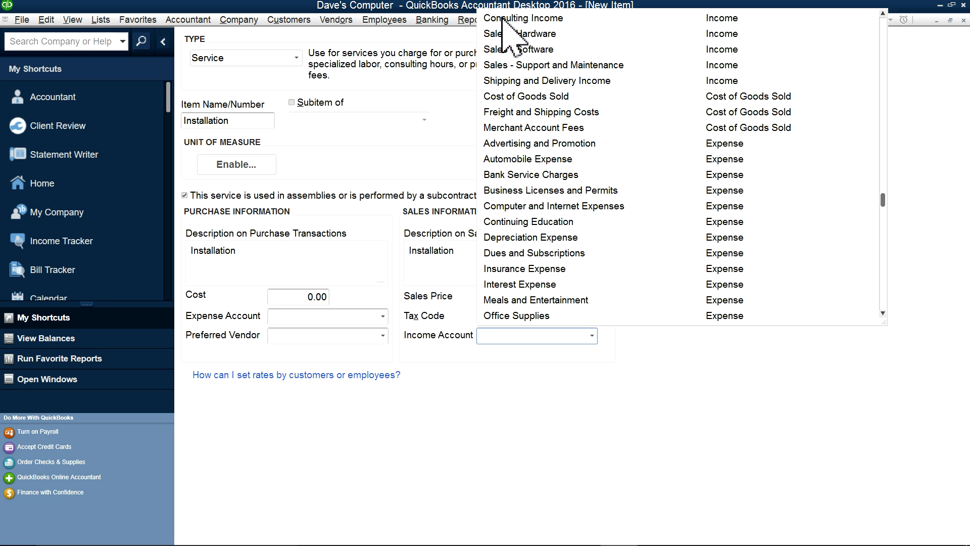
click(509, 69)
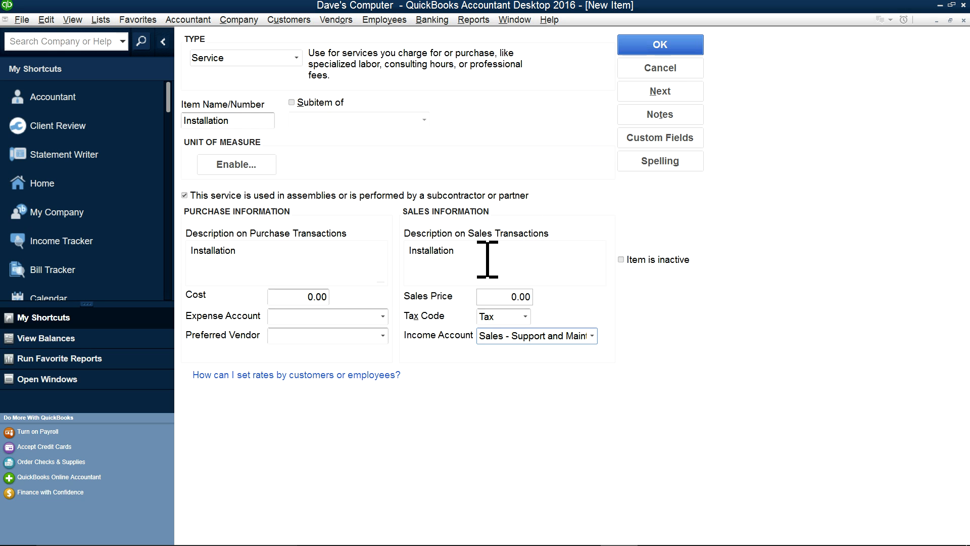
click(381, 316)
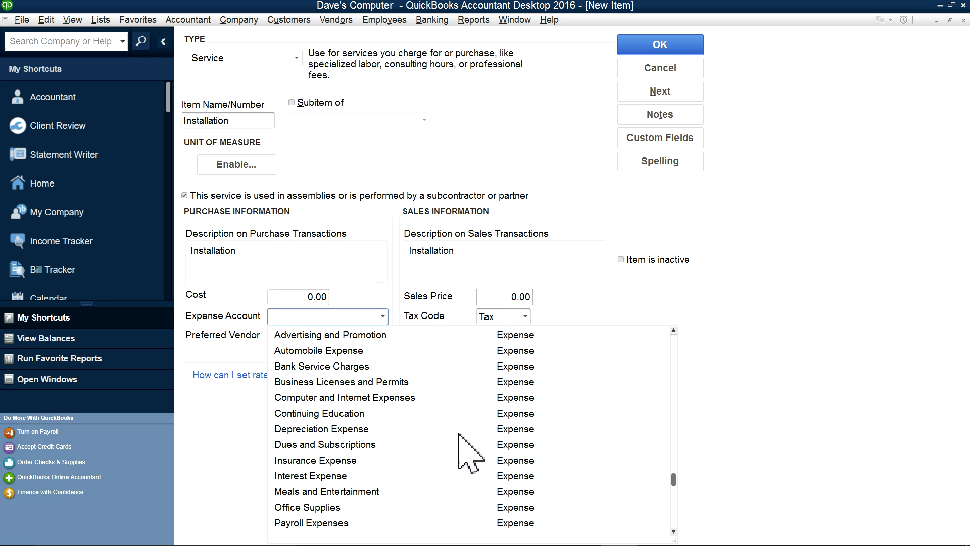
scroll(456, 427, up, 3)
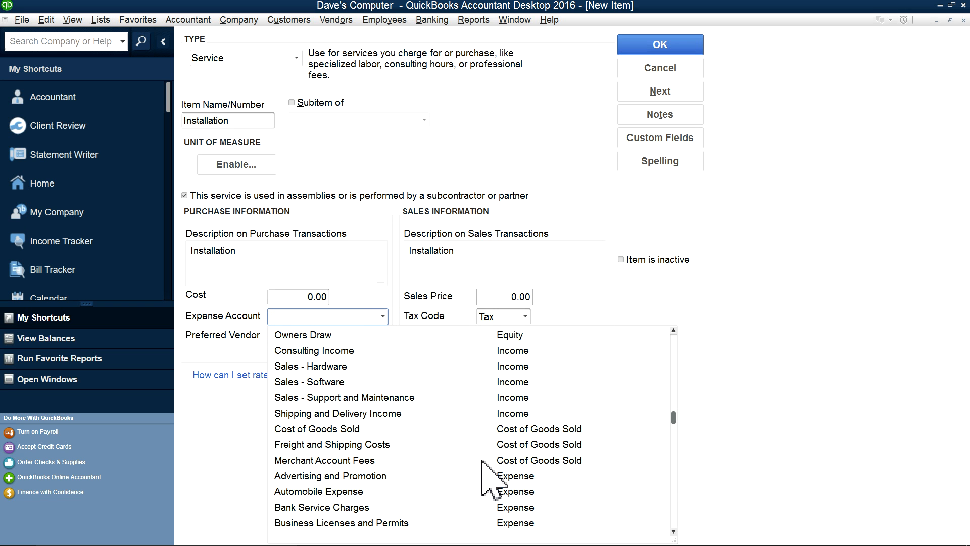
click(337, 428)
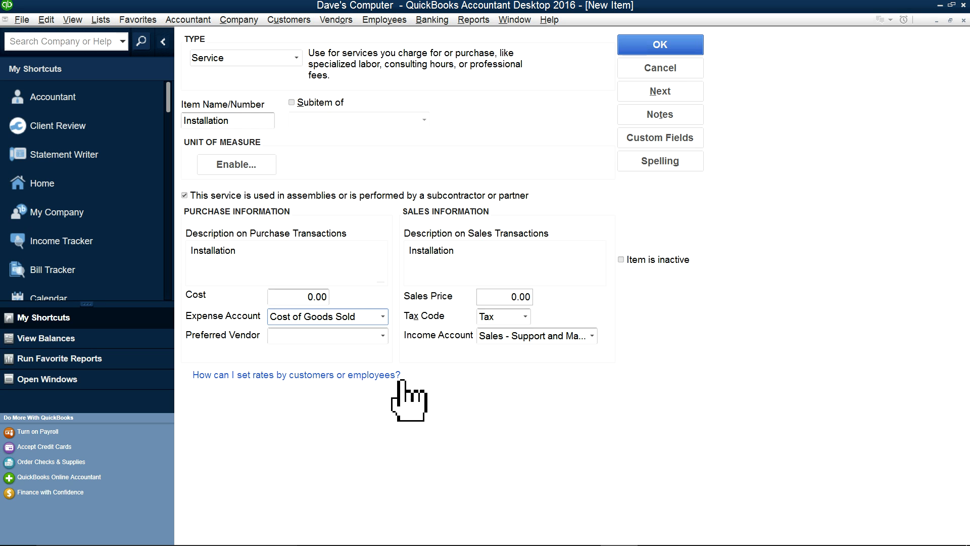
click(382, 317)
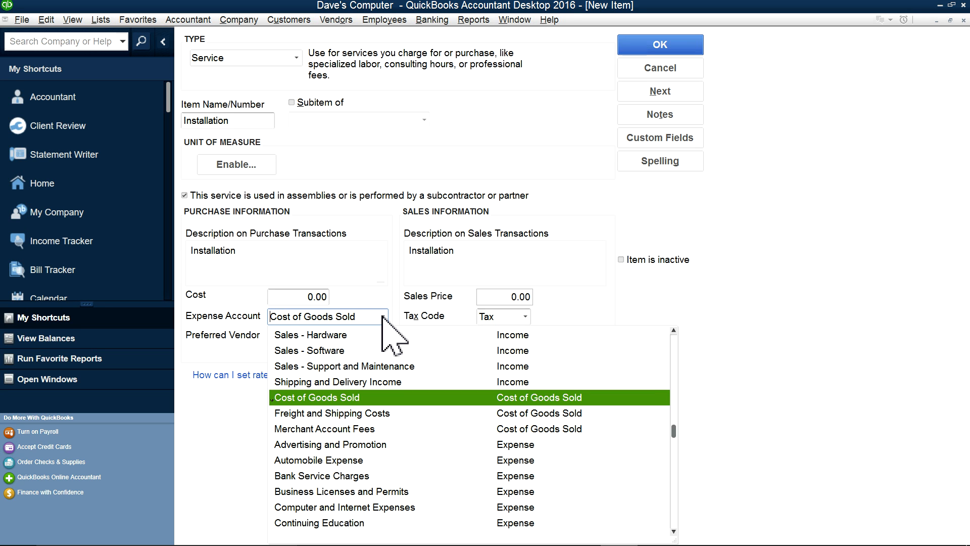
click(383, 316)
click(674, 44)
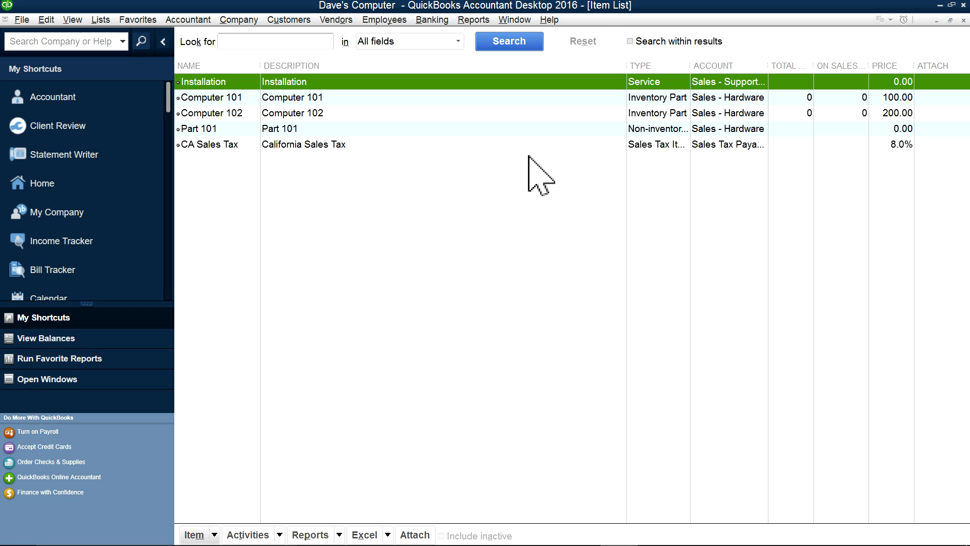
Step: Close the item list and start a new purchase order with the computer supplier as its vendor
click(966, 21)
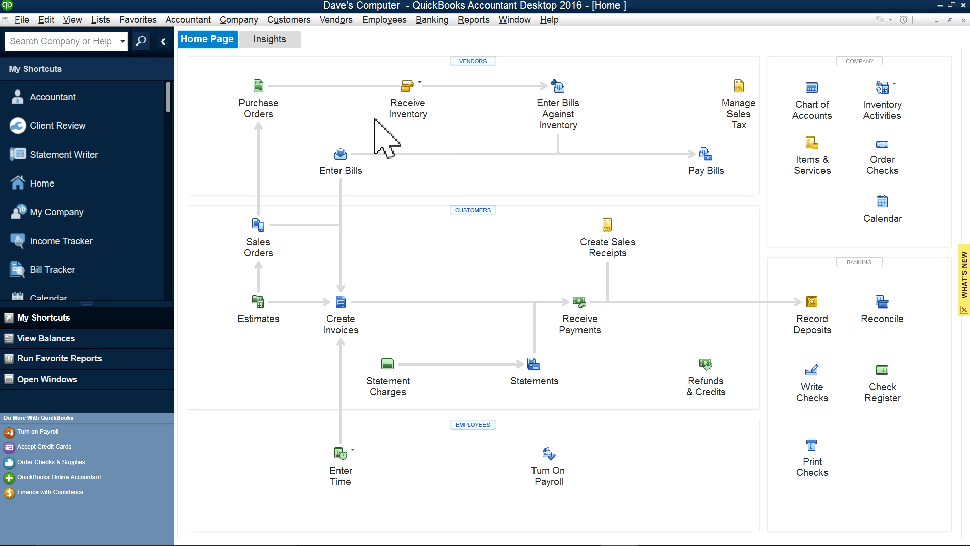
click(263, 108)
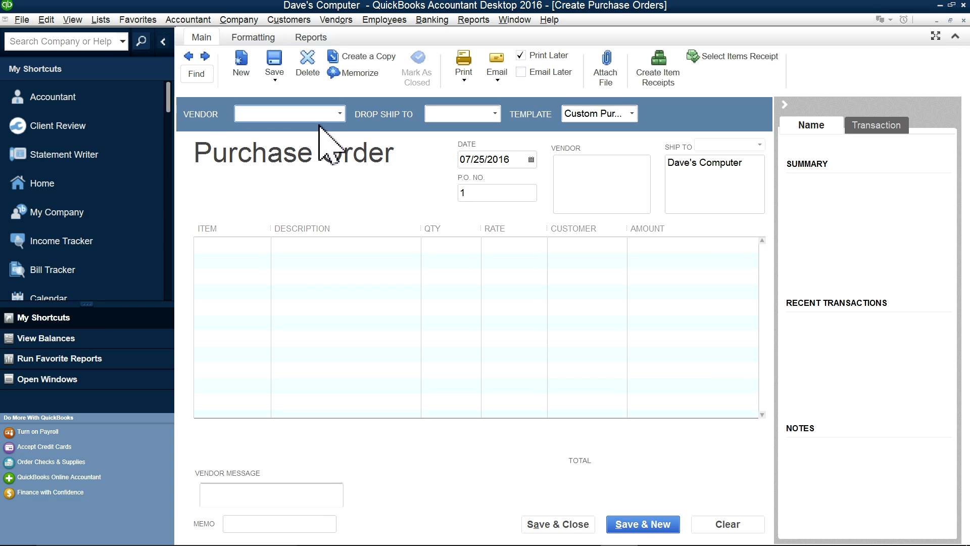
click(340, 114)
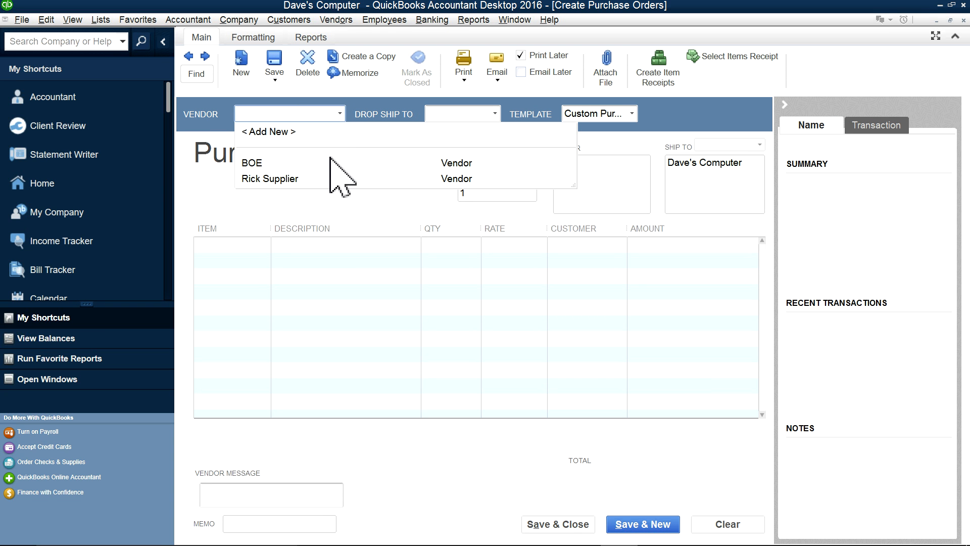
click(283, 179)
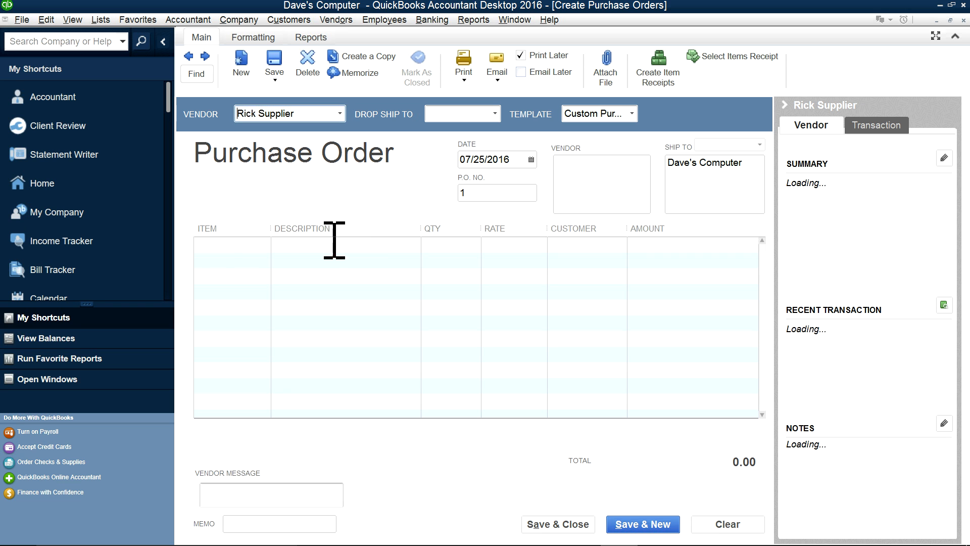
Step: Add Computer 101, Computer 102 and Part 101 as line items on the purchase order
click(239, 244)
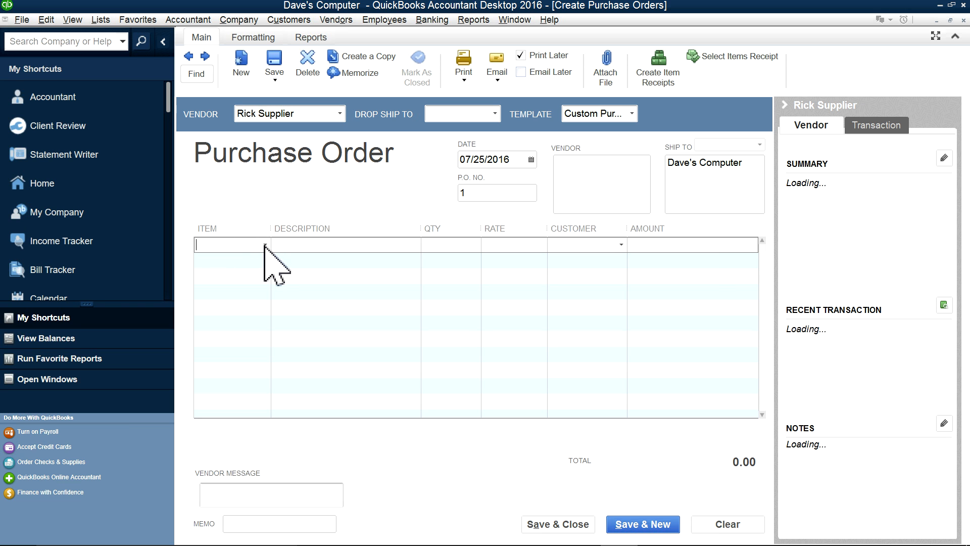
click(265, 245)
click(240, 309)
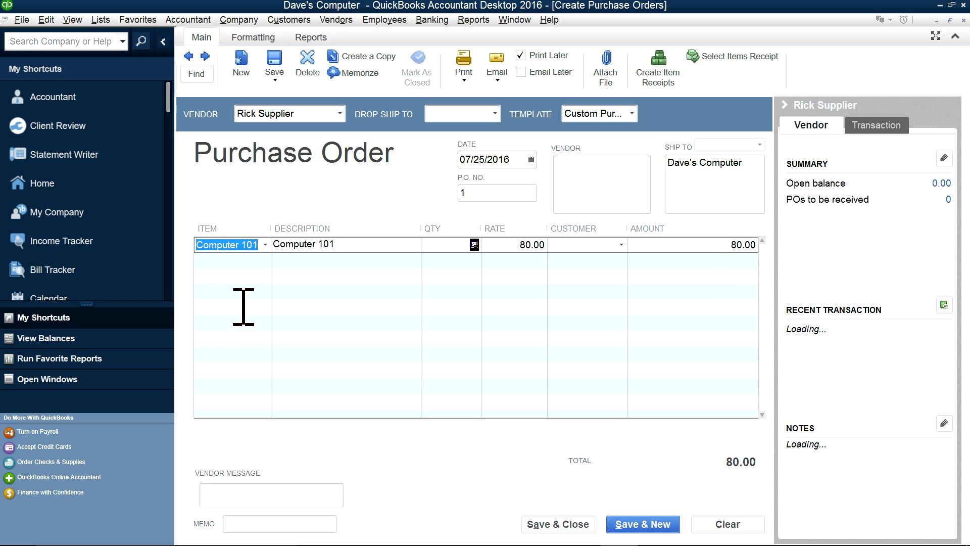
click(253, 261)
click(265, 260)
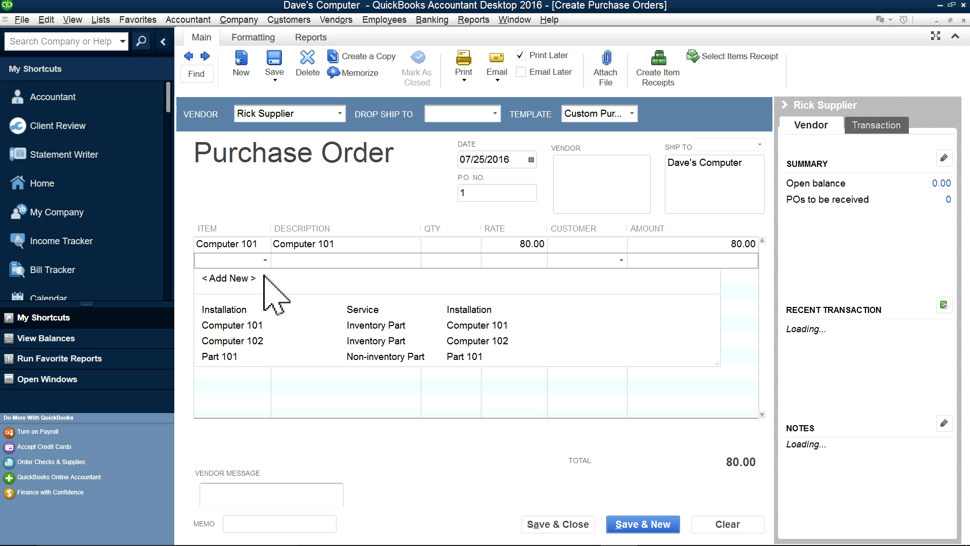
click(247, 338)
click(231, 276)
click(264, 275)
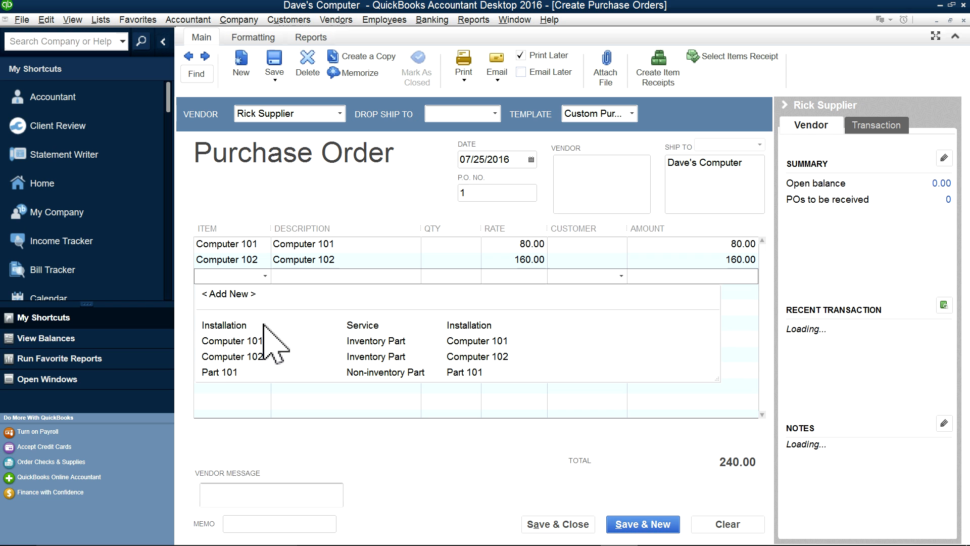
click(225, 373)
Step: Set the ordered quantity to 200 for each of Computer 101, Computer 102 and Part 101
click(464, 247)
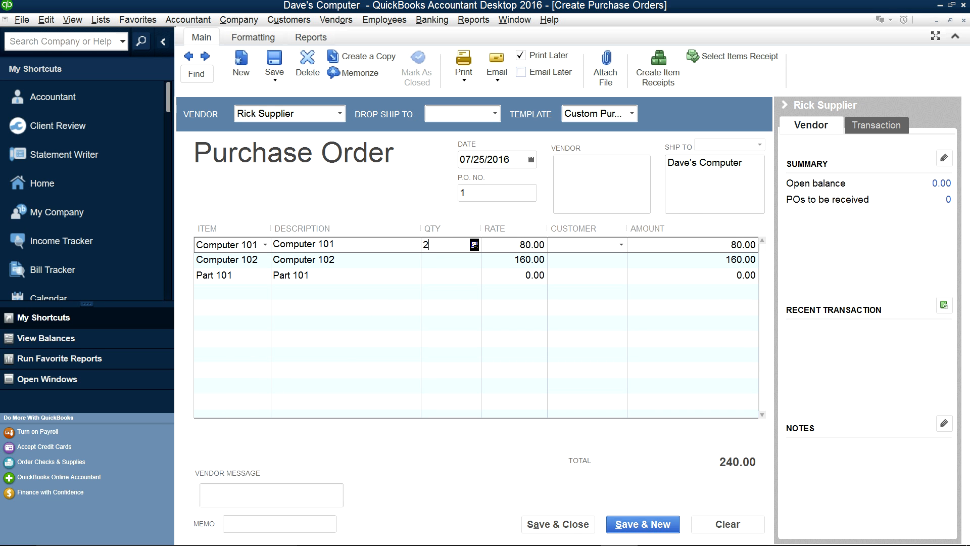
click(465, 259)
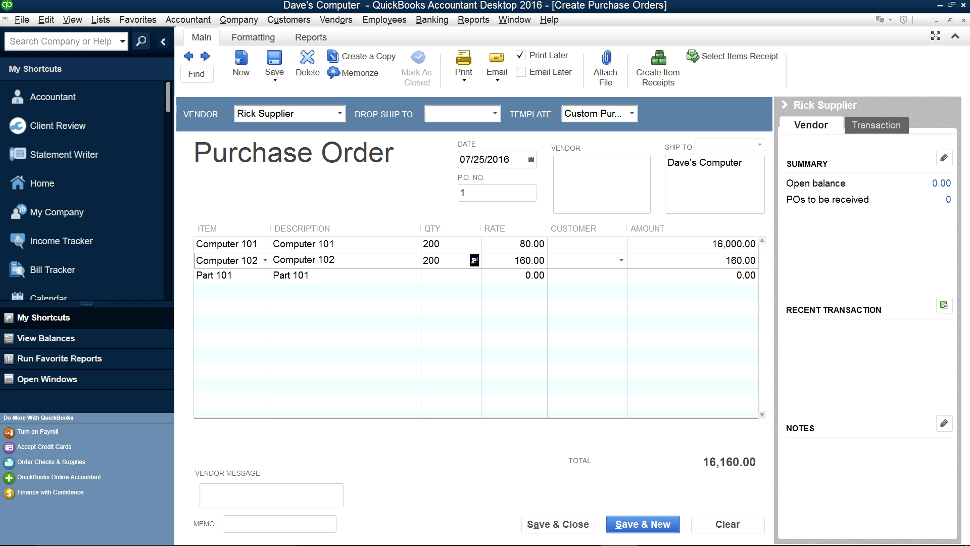
click(449, 275)
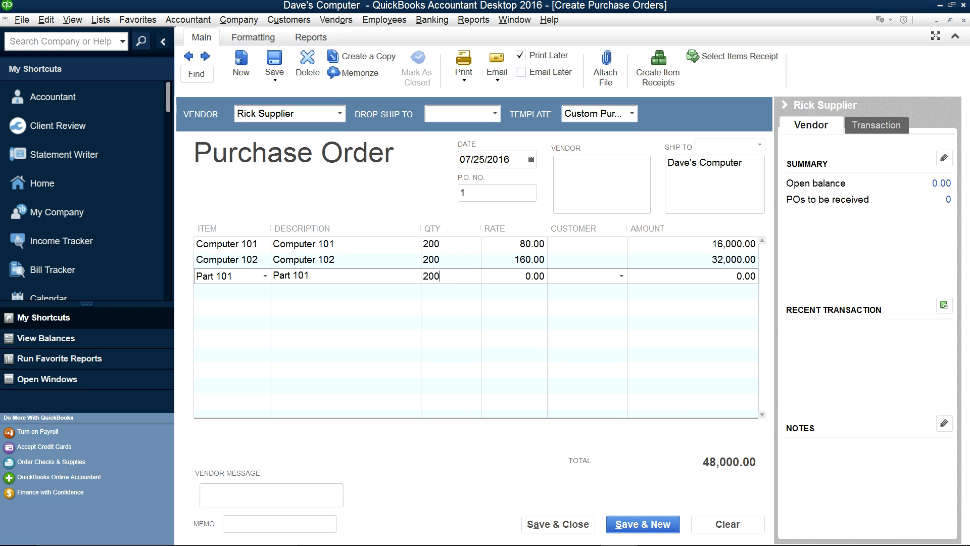
Step: Set Part 101's rate to 50 and save and close the purchase order
click(480, 320)
click(514, 278)
drag(513, 279, 556, 276)
text(50)
click(509, 303)
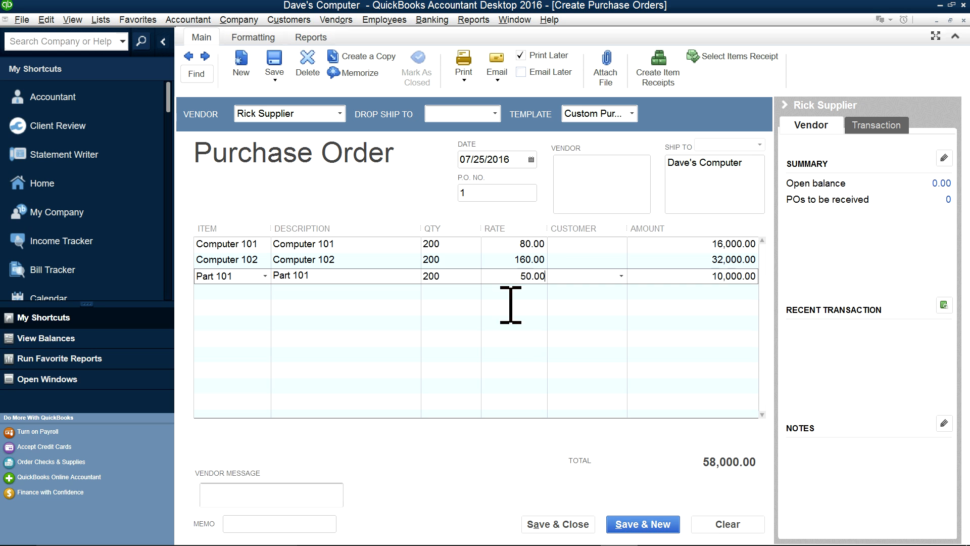
click(537, 246)
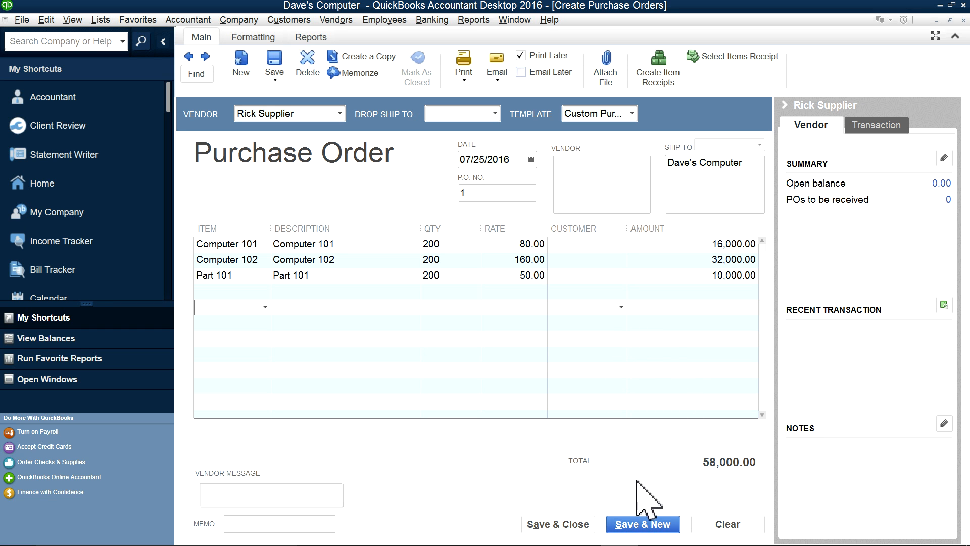
click(560, 527)
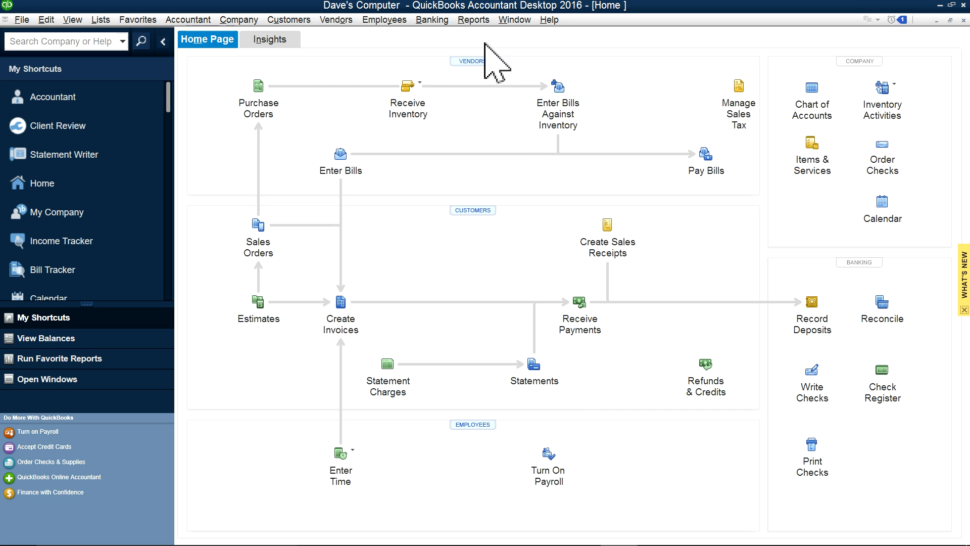
Step: Open the Vendor Center, collapse the shortcuts sidebar, widen the vendor list and display the computer supplier's transactions
click(335, 21)
click(332, 35)
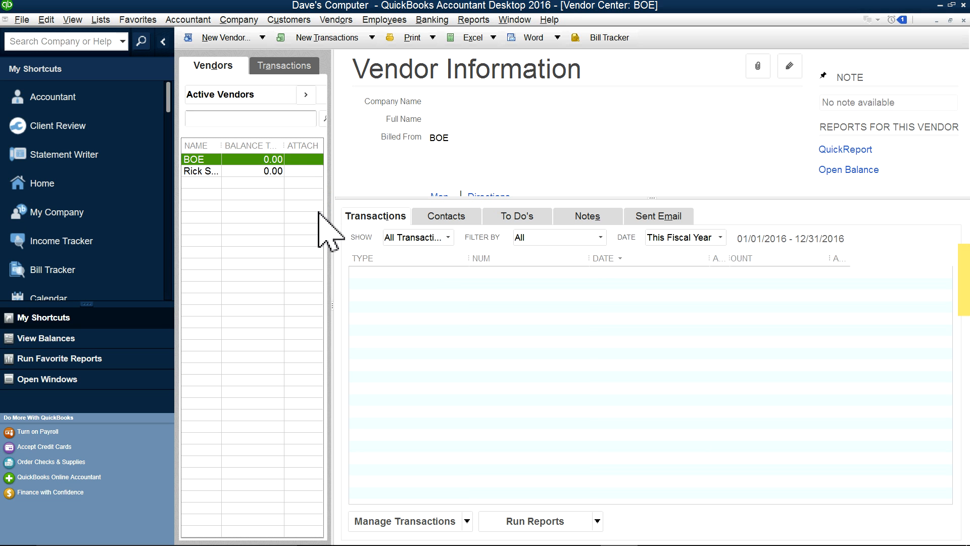
drag(282, 144, 338, 139)
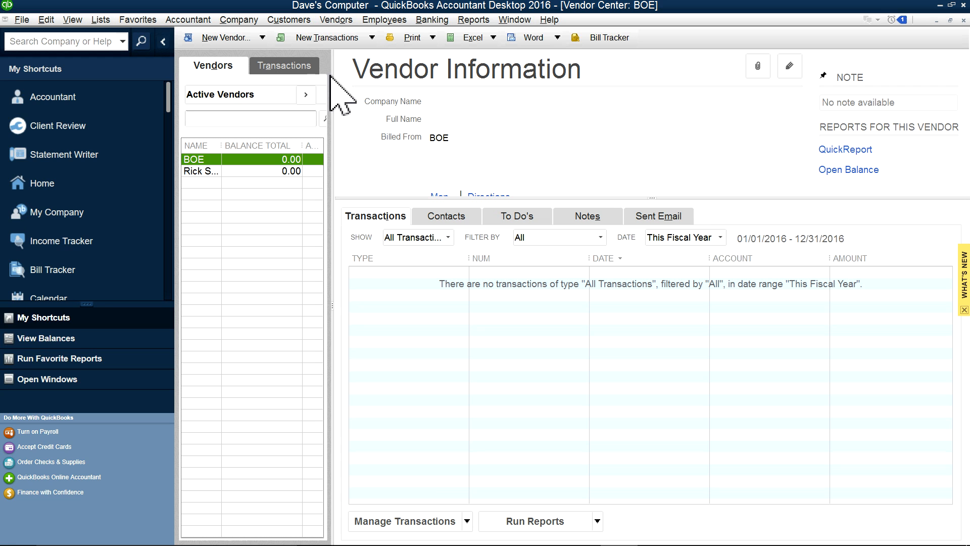
click(162, 42)
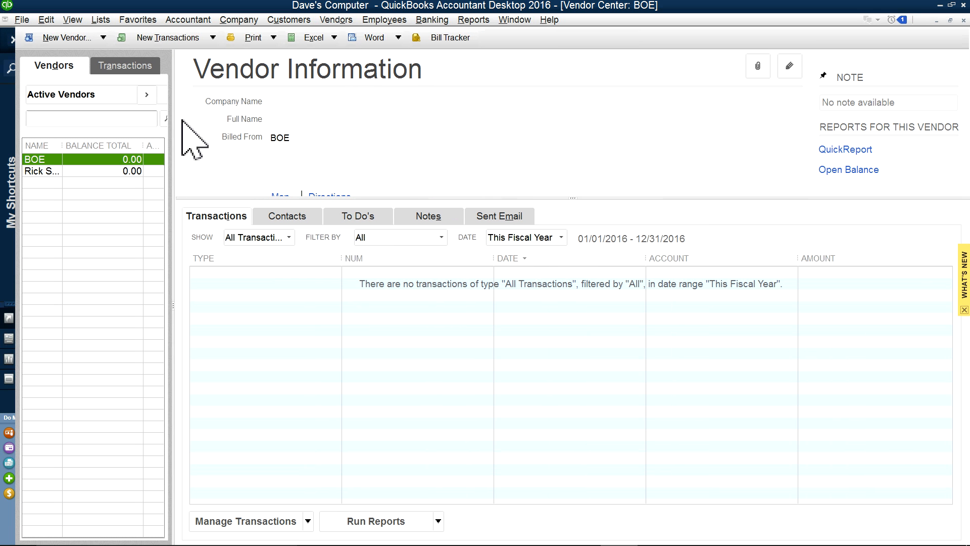
drag(171, 131, 256, 131)
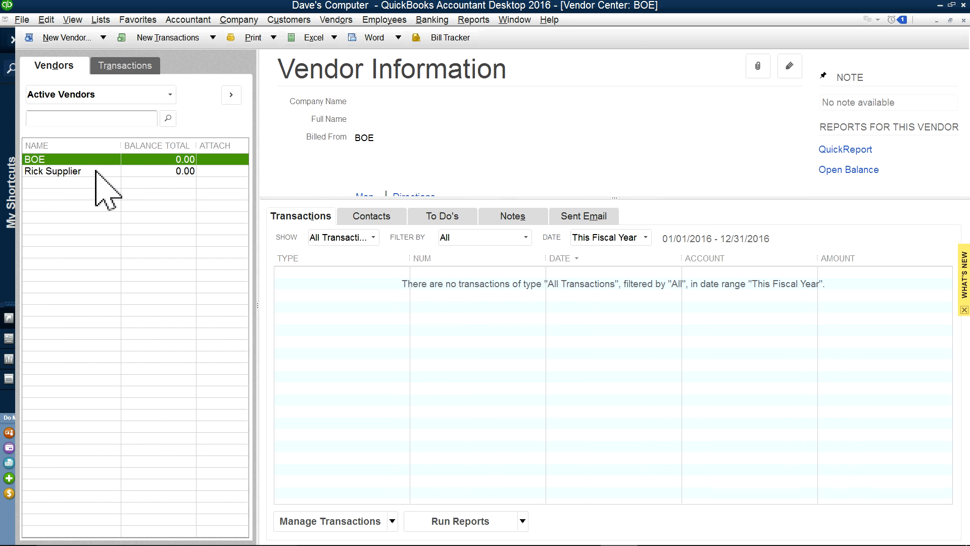
click(66, 172)
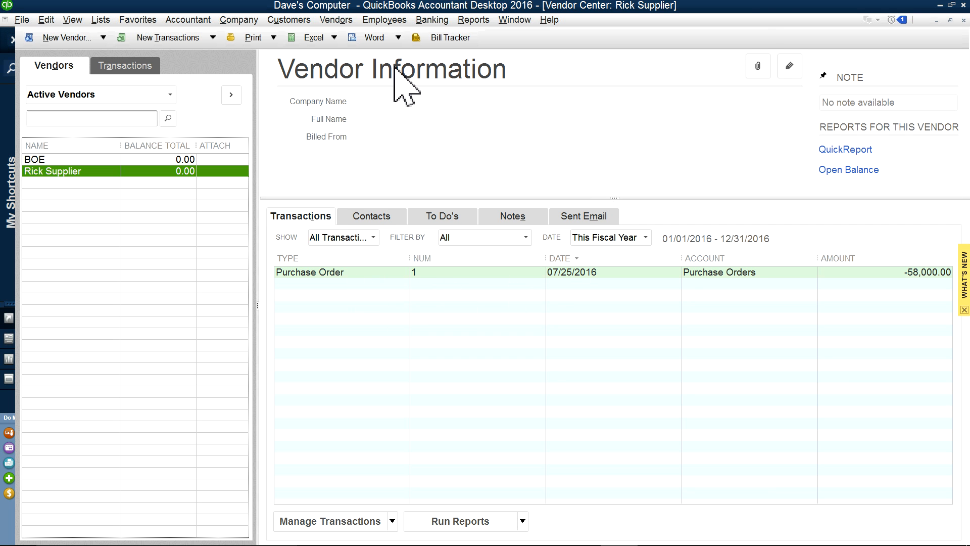
Step: Return to the home page and start receiving inventory without a bill, with the computer supplier as vendor
click(238, 20)
click(241, 35)
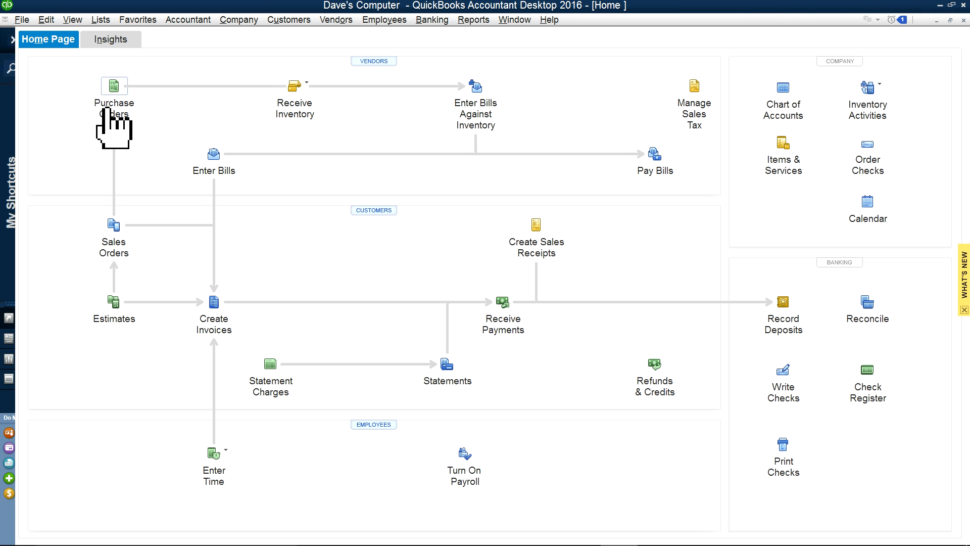
click(300, 119)
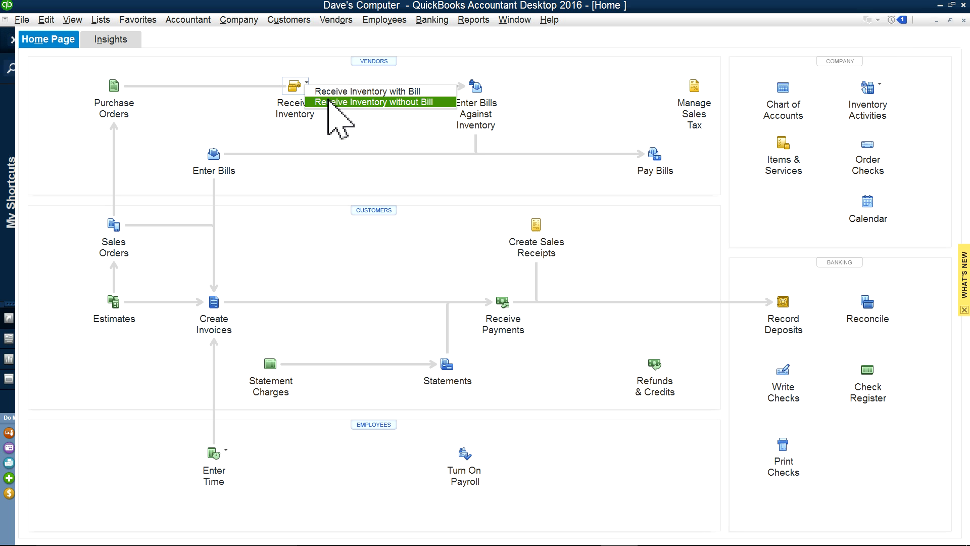
click(343, 103)
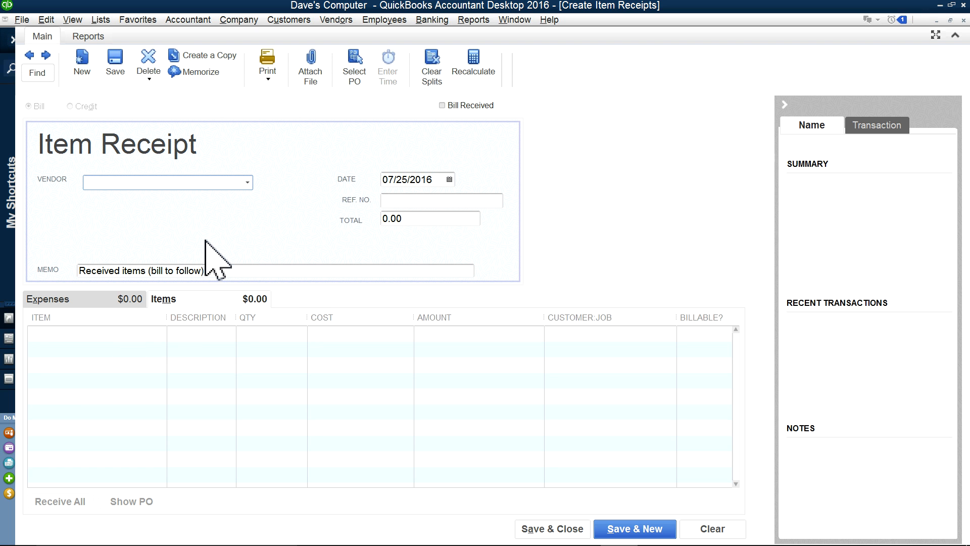
click(249, 182)
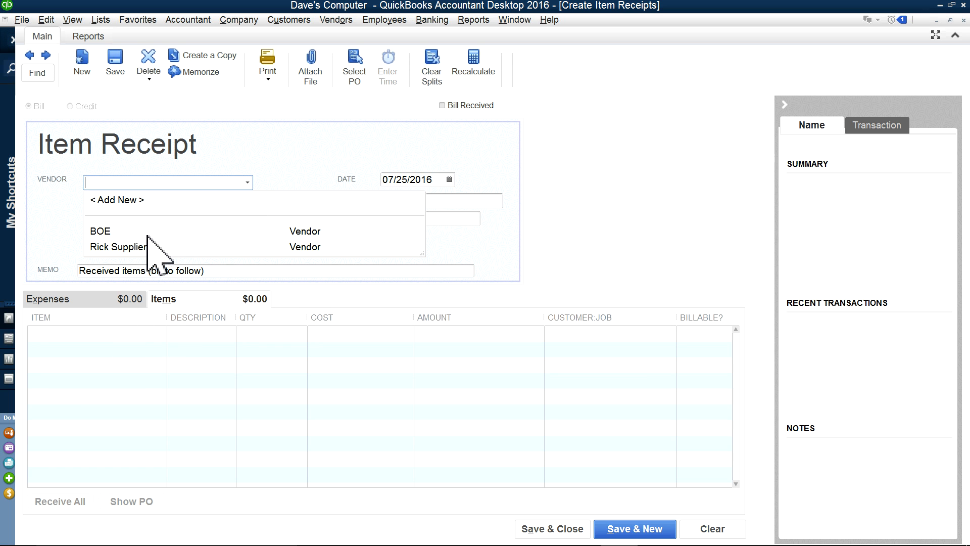
click(133, 246)
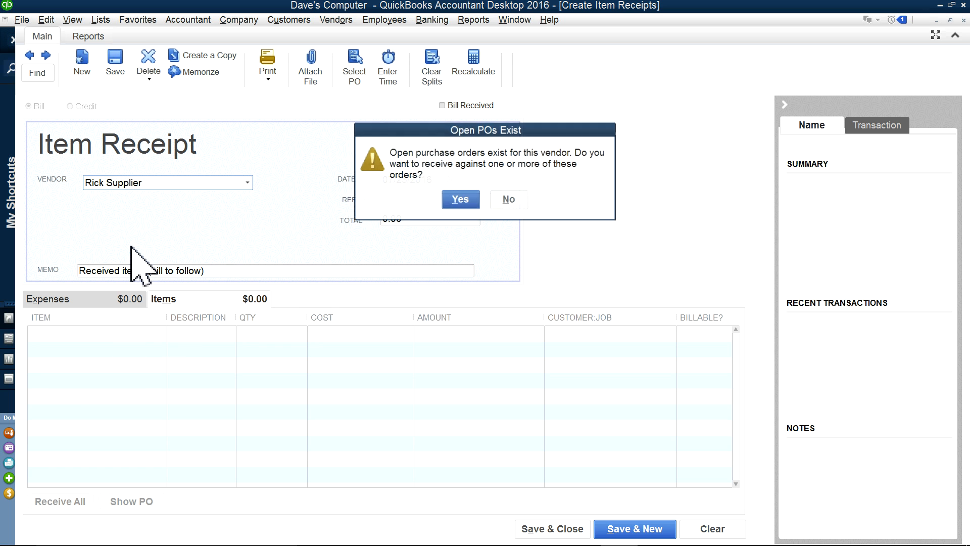
Step: Receive against the open purchase order dated 07/25/2016 and set the item receipt's reference number to 07252016
click(459, 201)
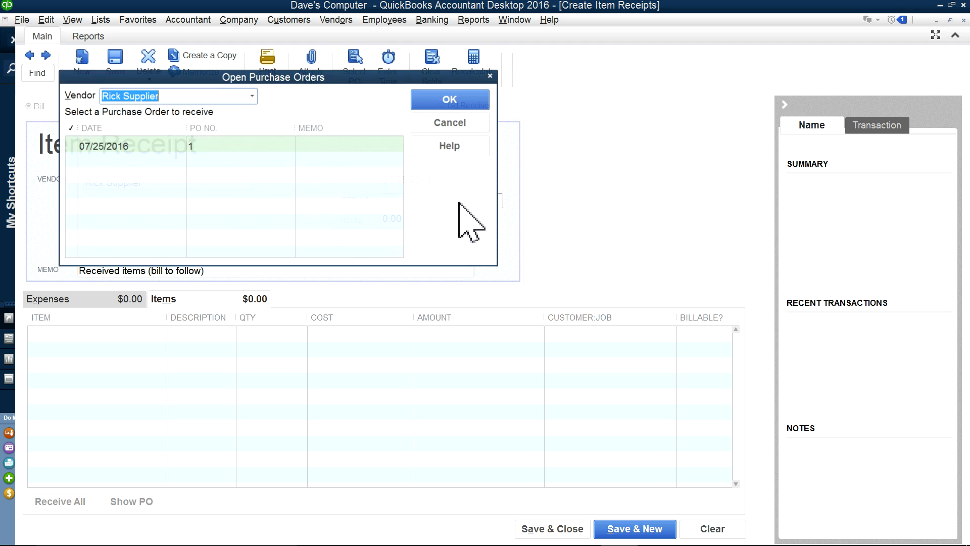
click(70, 146)
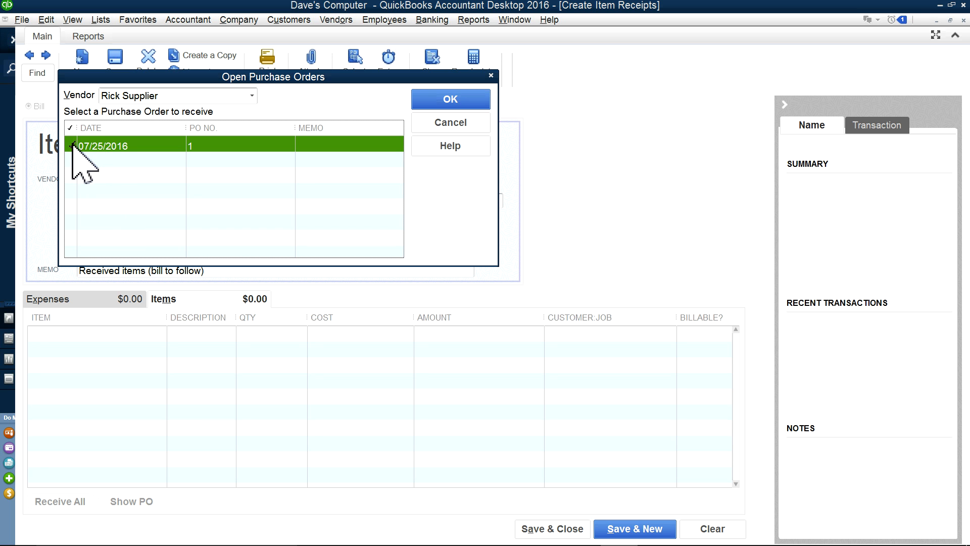
click(452, 101)
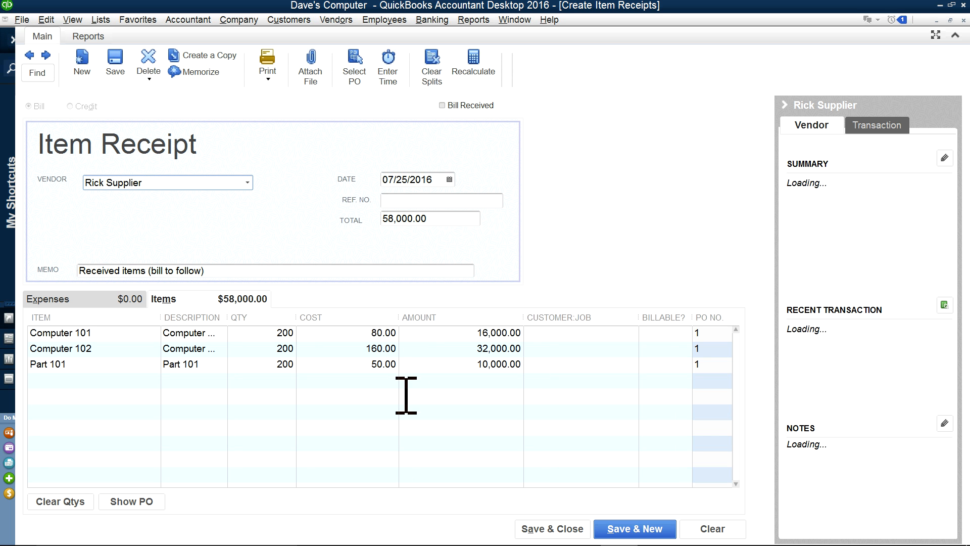
click(444, 201)
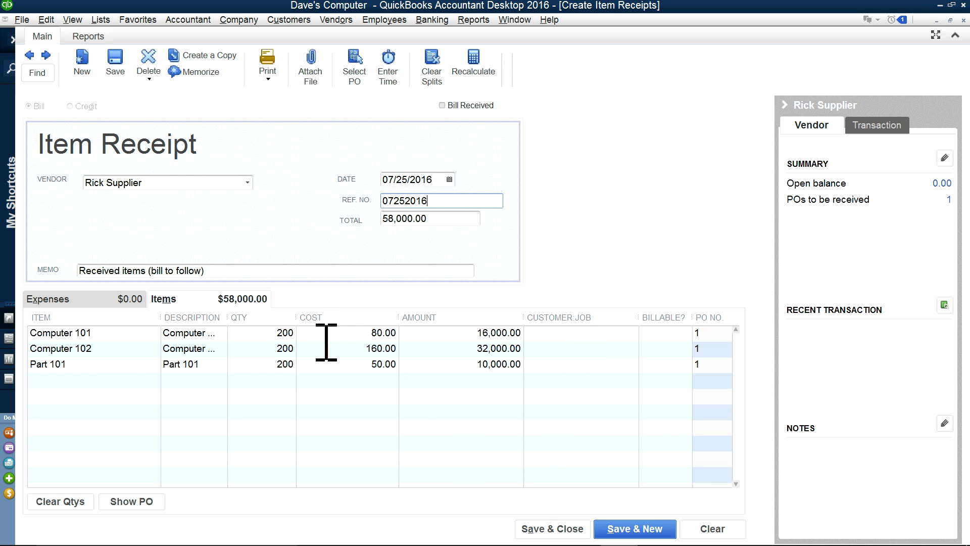
Step: Set the received quantity of Computer 101 to 100 on the item receipt
click(272, 332)
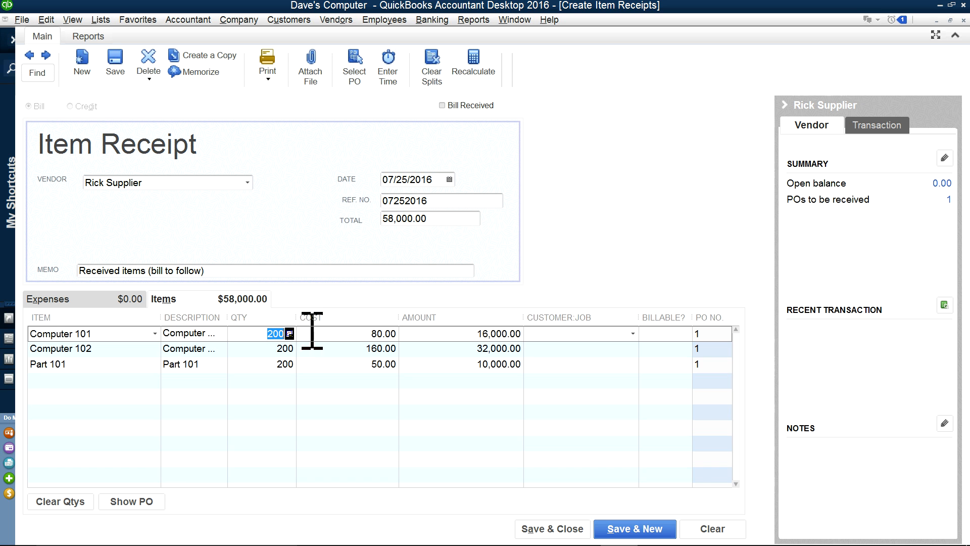
click(312, 358)
click(323, 411)
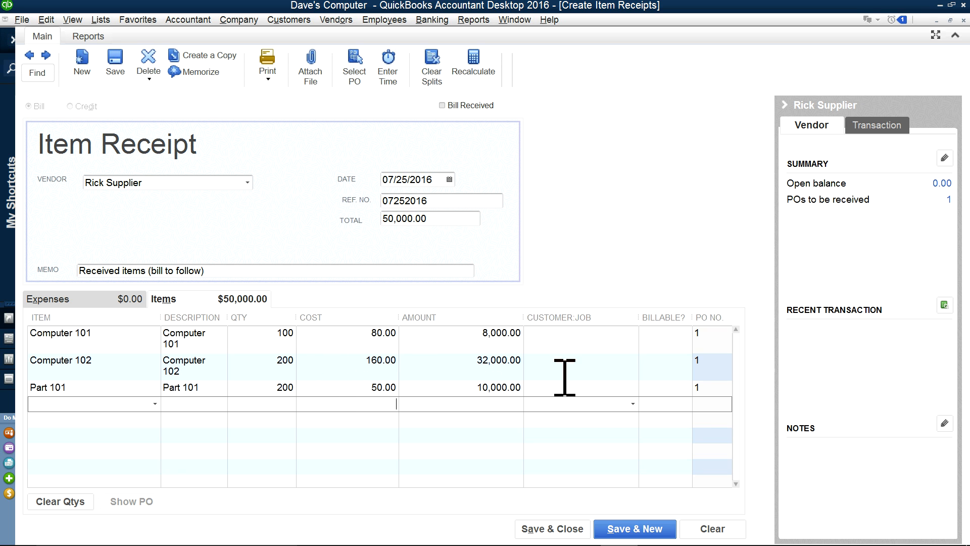
Step: Set the received quantity of Computer 101 to 200 and save and close the item receipt
click(267, 332)
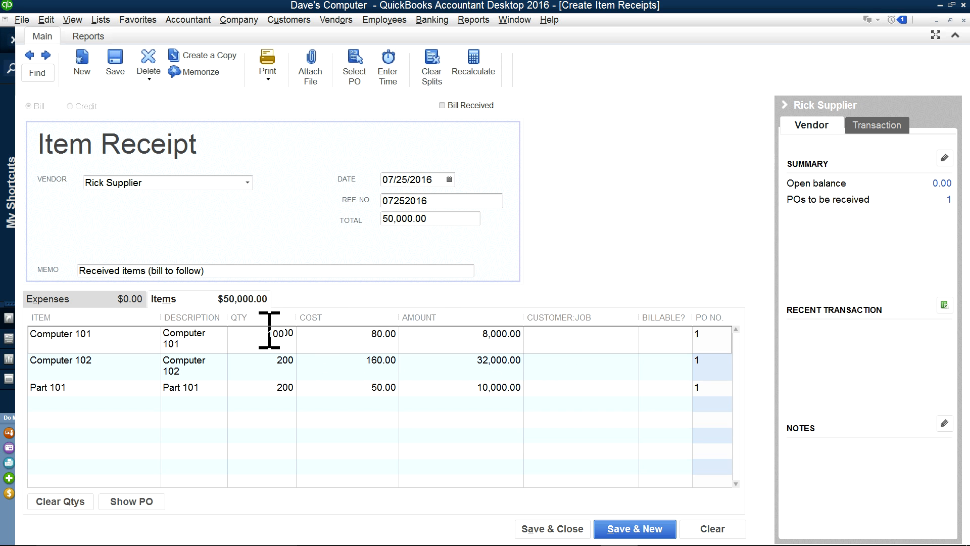
text(2)
click(332, 420)
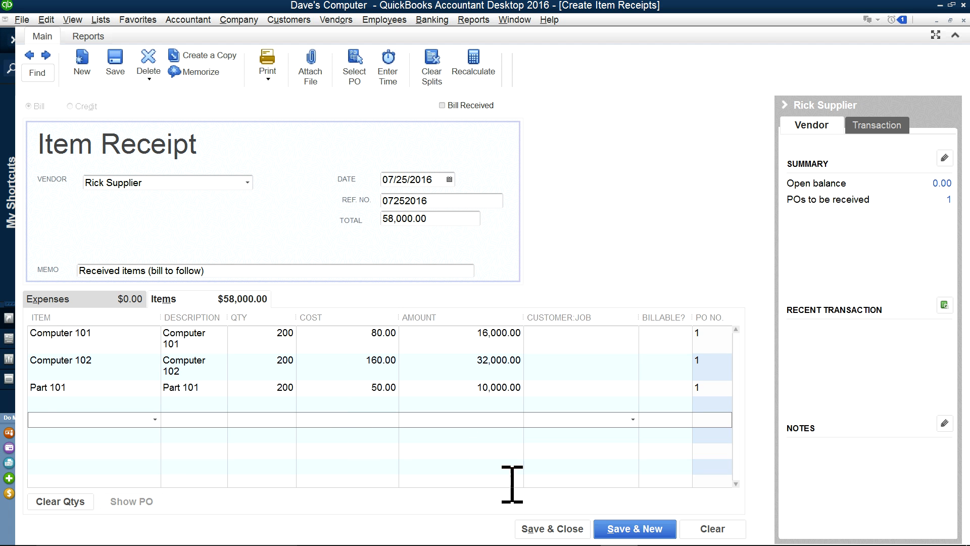
click(546, 530)
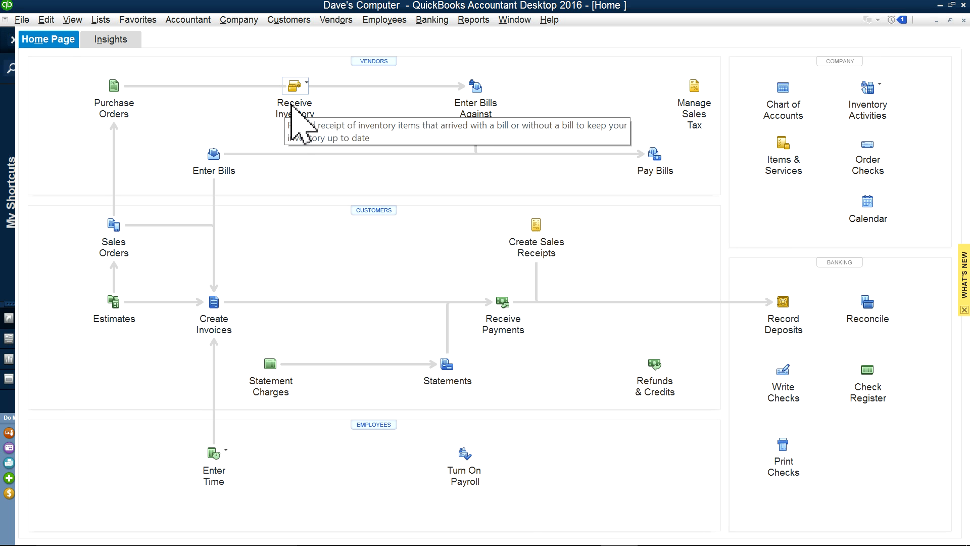
Step: Enter a bill against the computer supplier's 07/25/2016 item receipt and set the bill's reference number to 8979
click(483, 103)
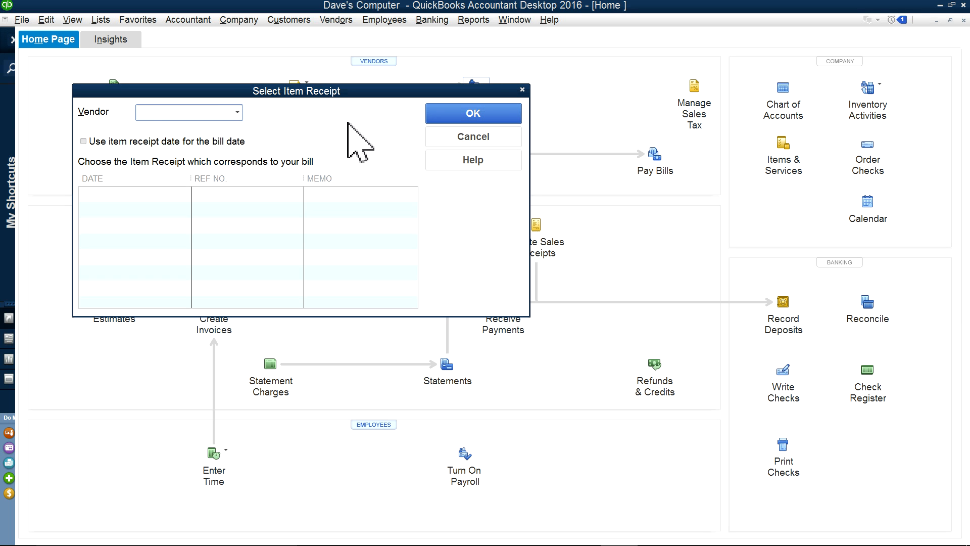
click(237, 112)
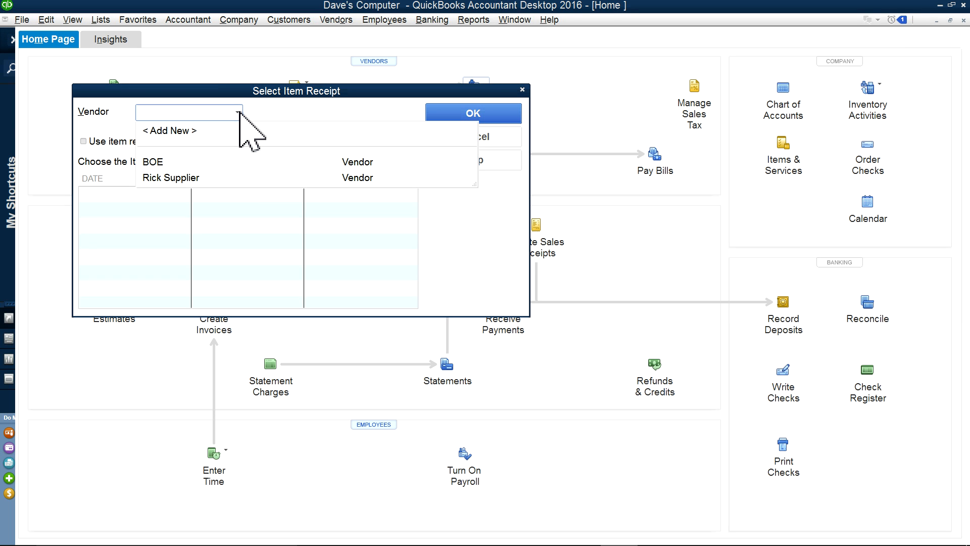
click(189, 178)
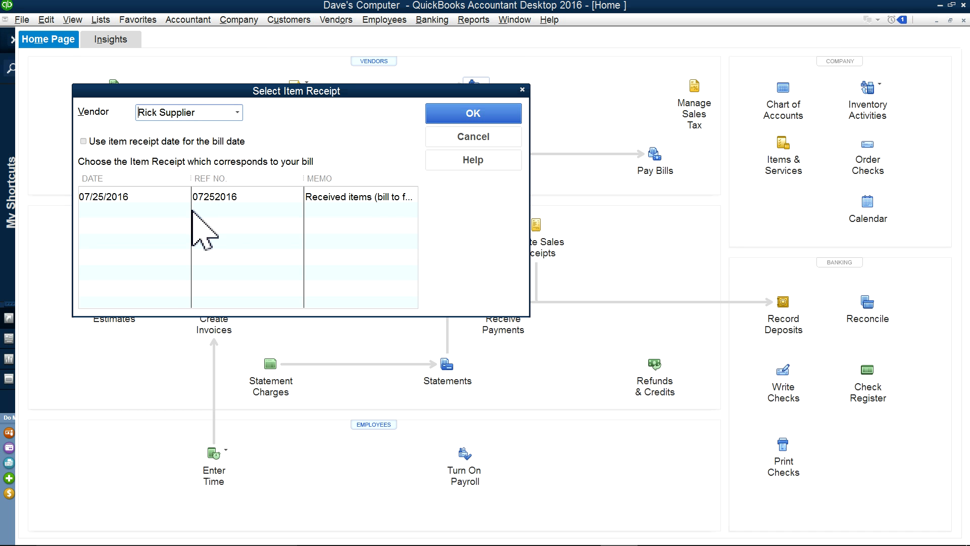
click(232, 197)
click(460, 115)
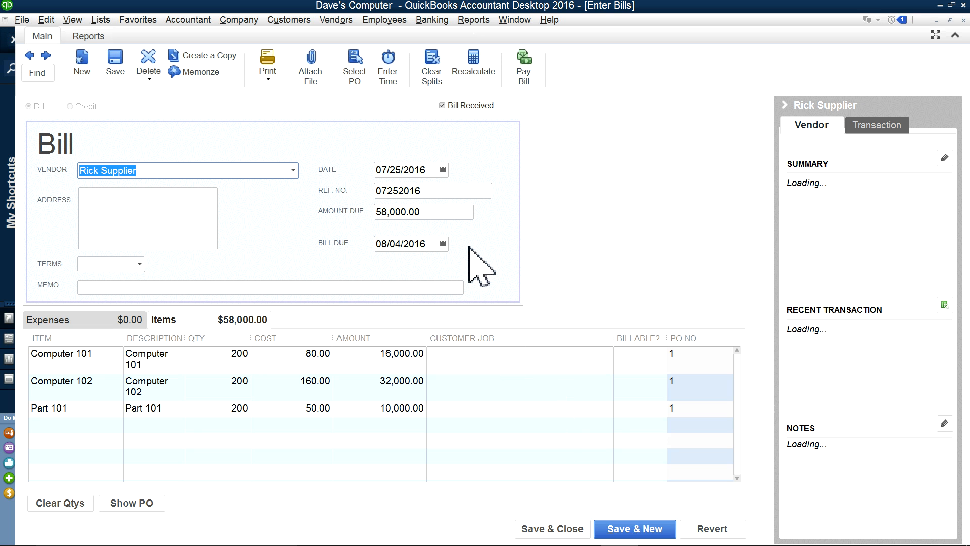
drag(445, 190, 333, 184)
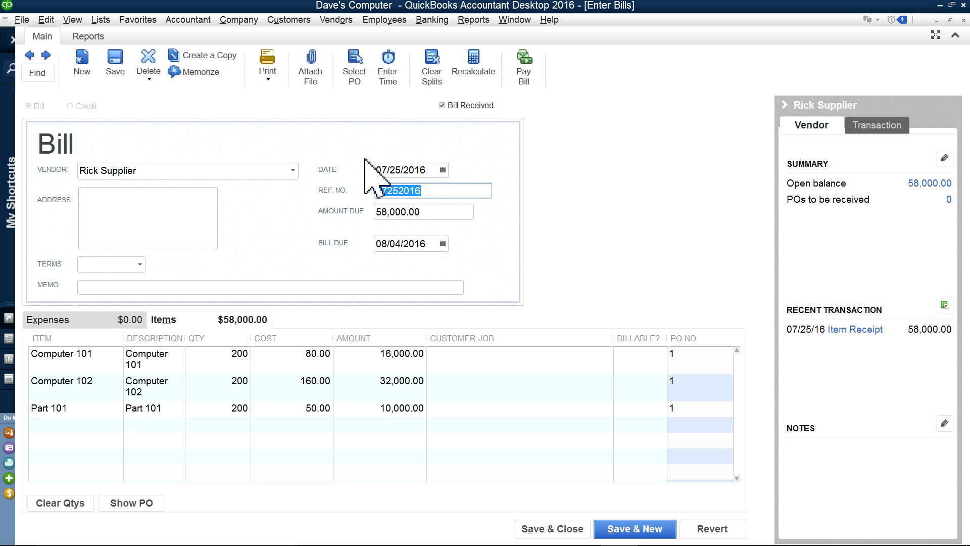
text(8979)
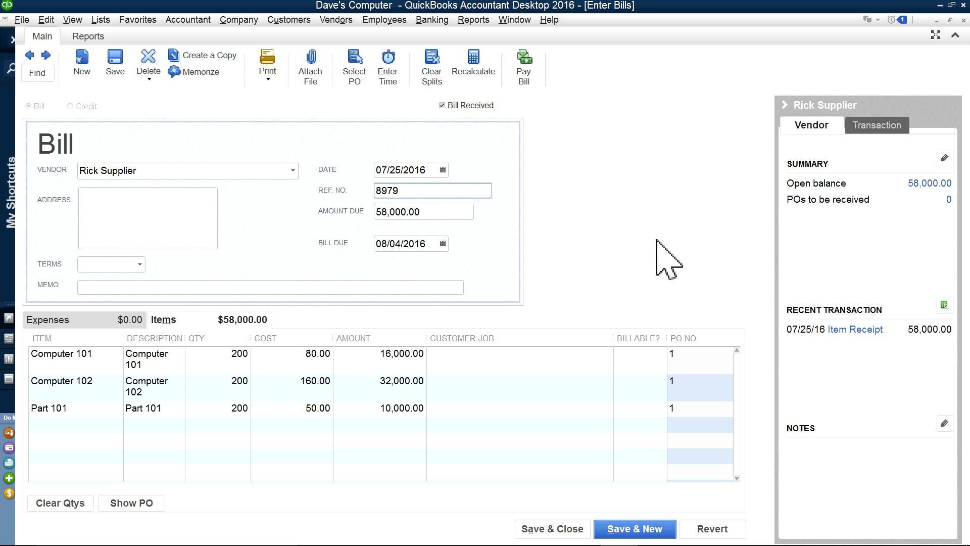
Step: Set the payment terms of the supplier's bill to Net 30
click(555, 528)
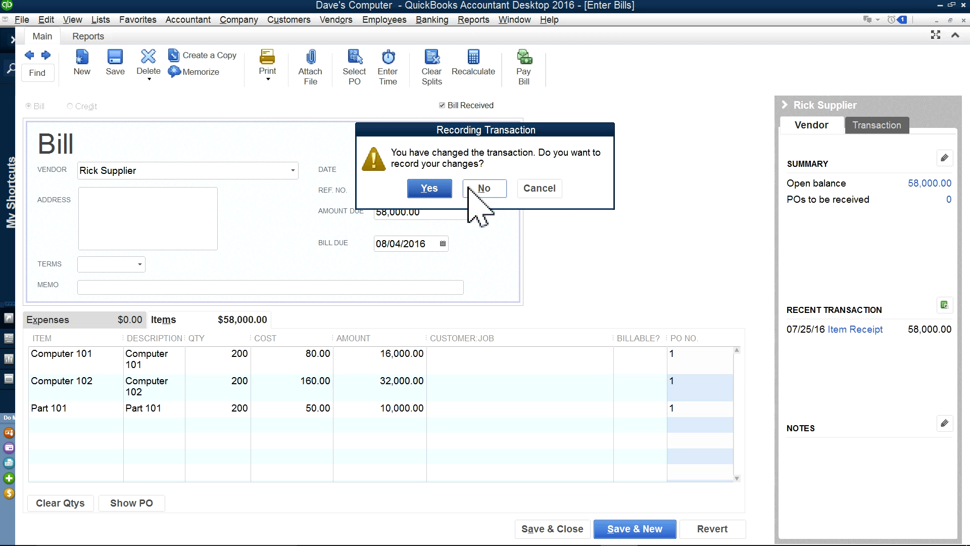
click(546, 190)
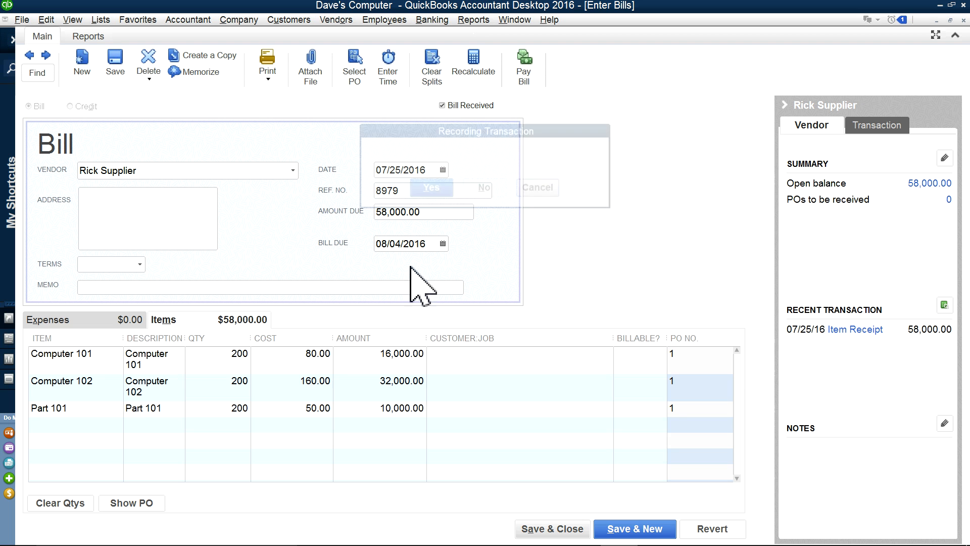
click(136, 264)
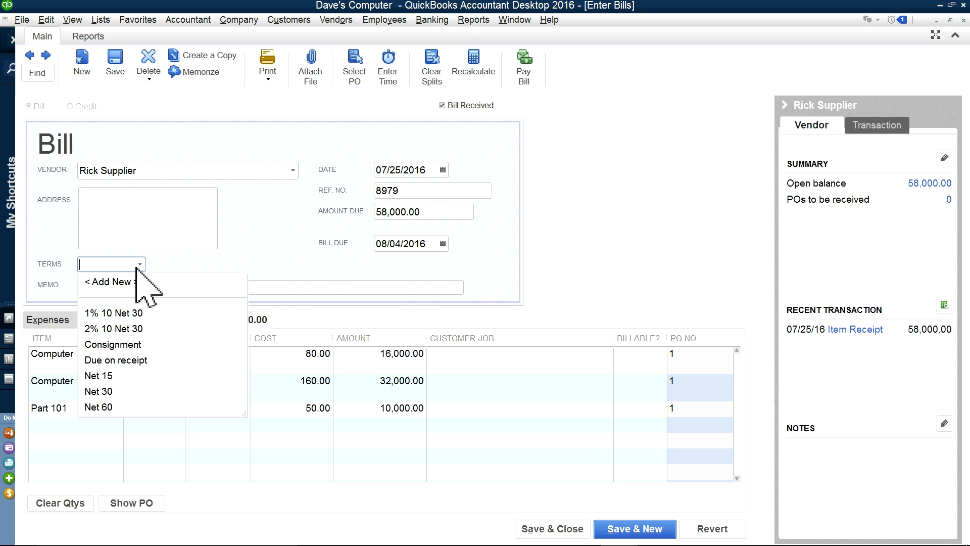
click(104, 391)
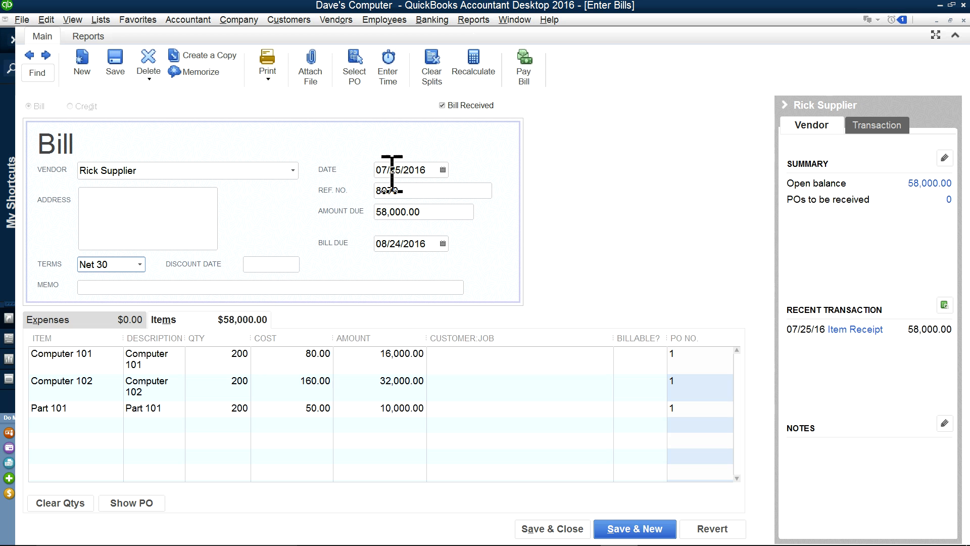
drag(429, 169, 381, 168)
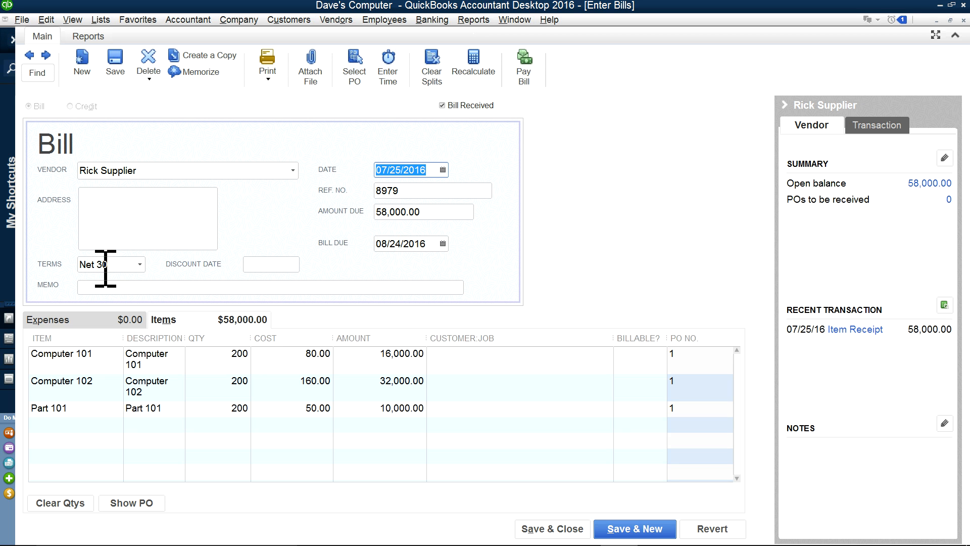
click(395, 244)
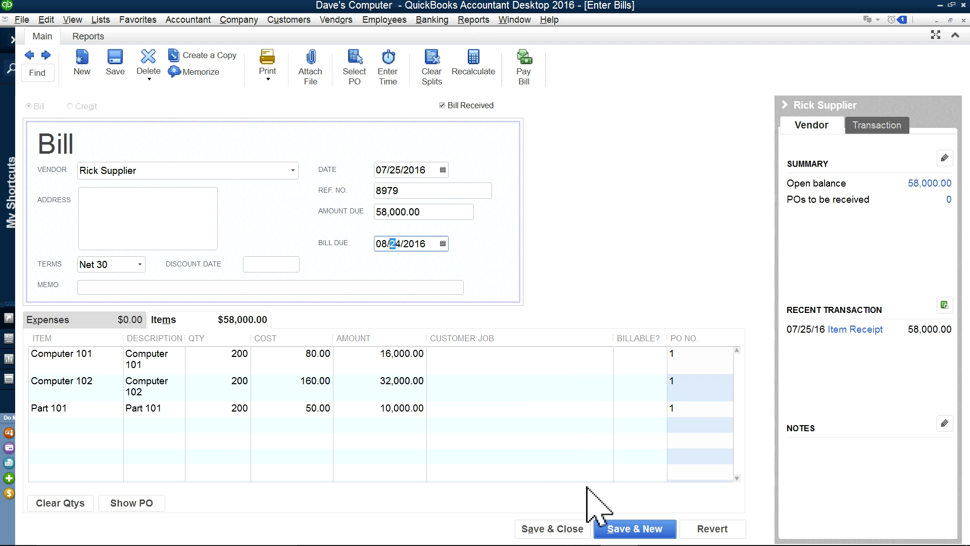
Step: Save and close the bill, recording the changes and keeping the new terms for the supplier's future transactions
click(545, 529)
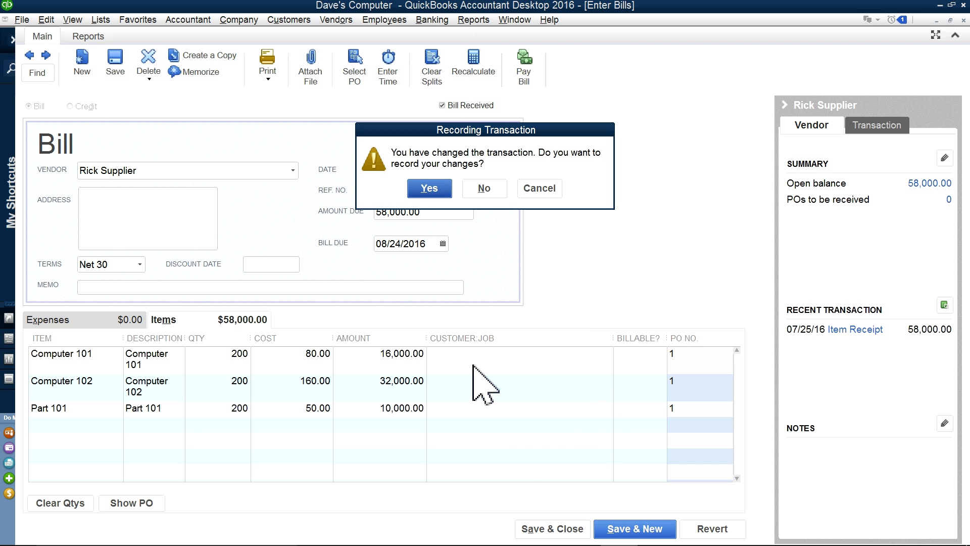
click(430, 188)
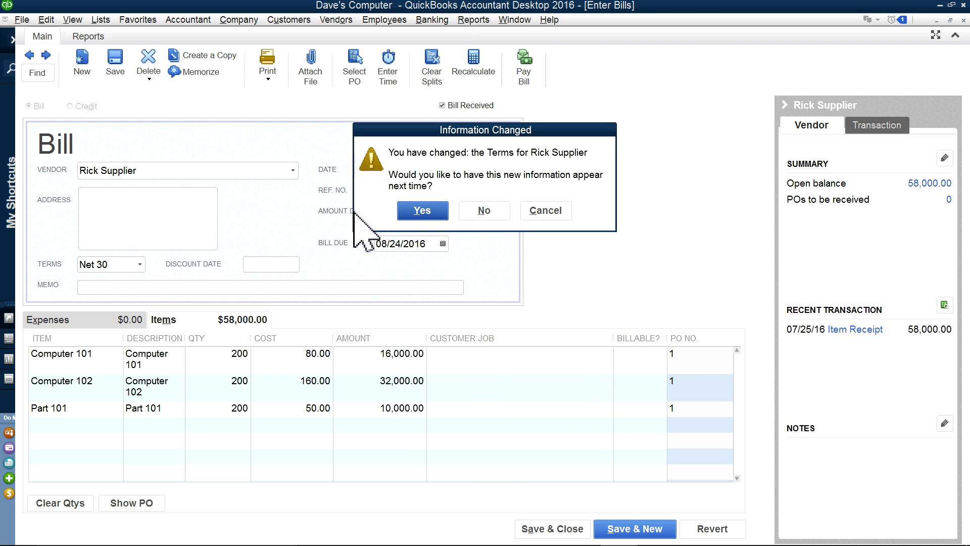
click(430, 208)
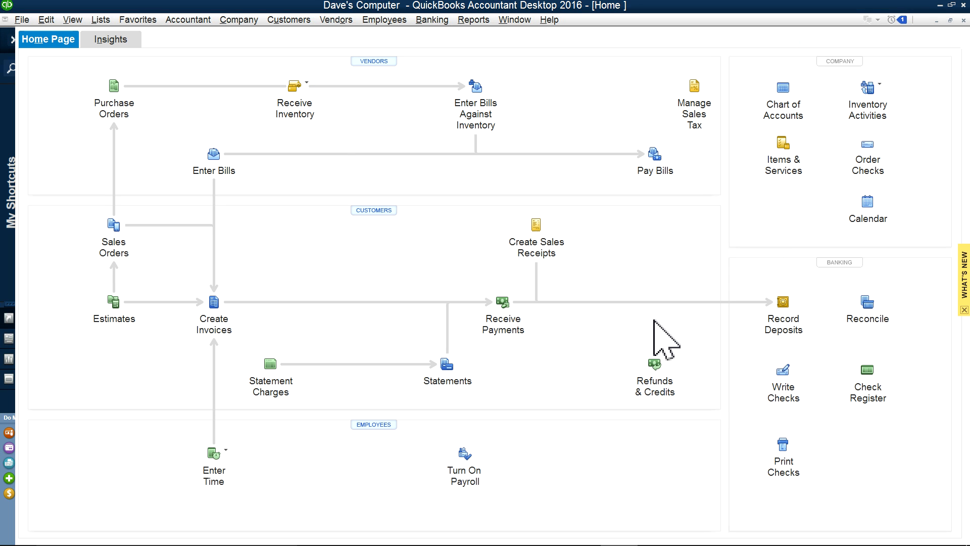
Step: Check the on-hand quantities of Computer 101 and Computer 102 in the Item List and close it
click(109, 22)
click(106, 44)
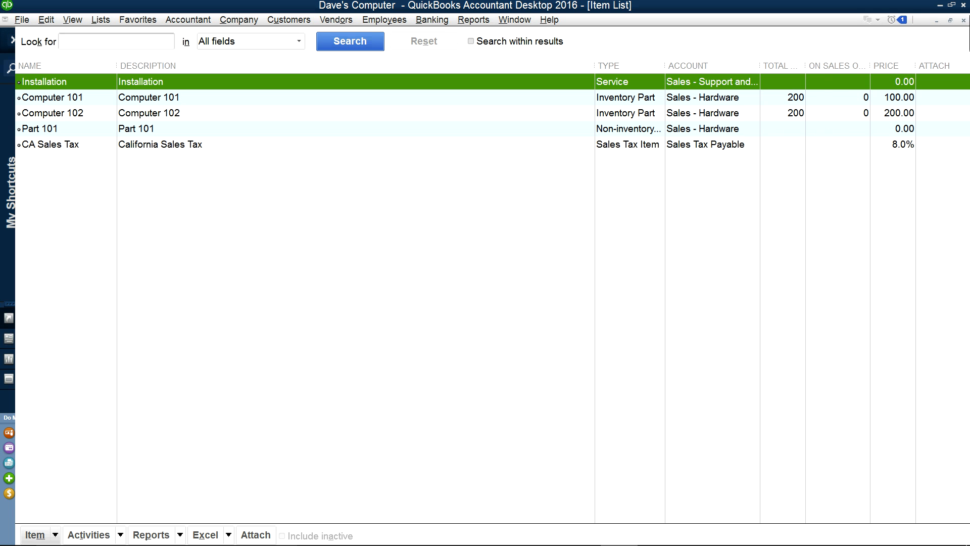
click(963, 20)
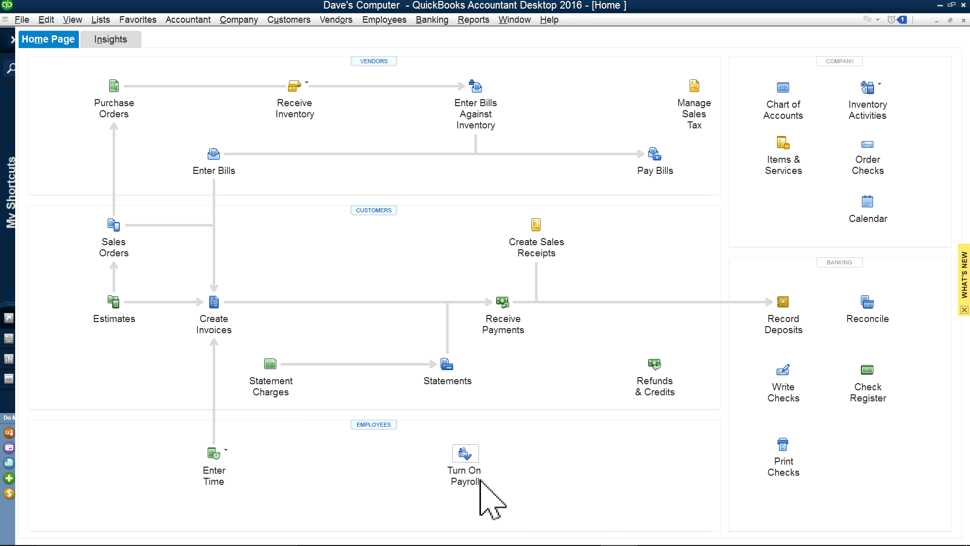
Step: Start a new estimate and add AAA Computer as a new customer for it
click(115, 314)
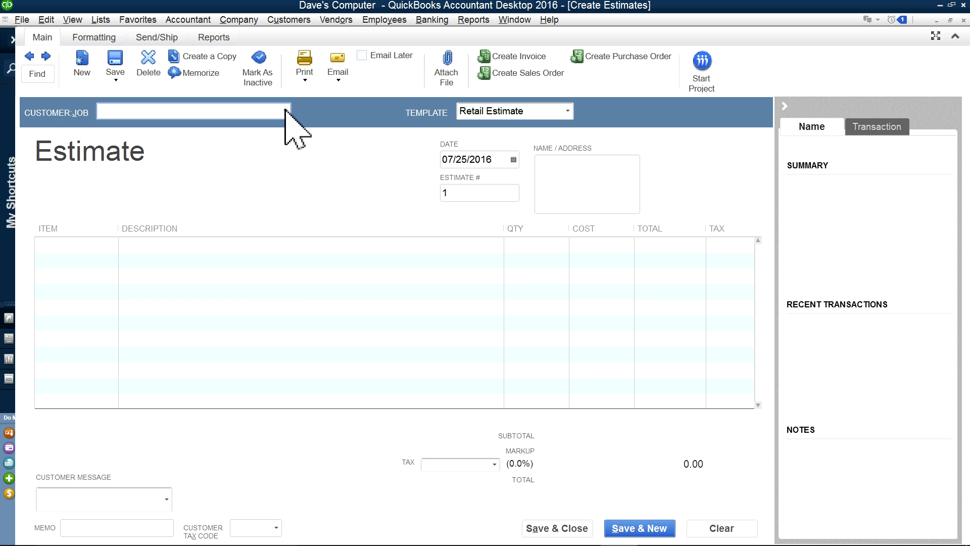
click(963, 20)
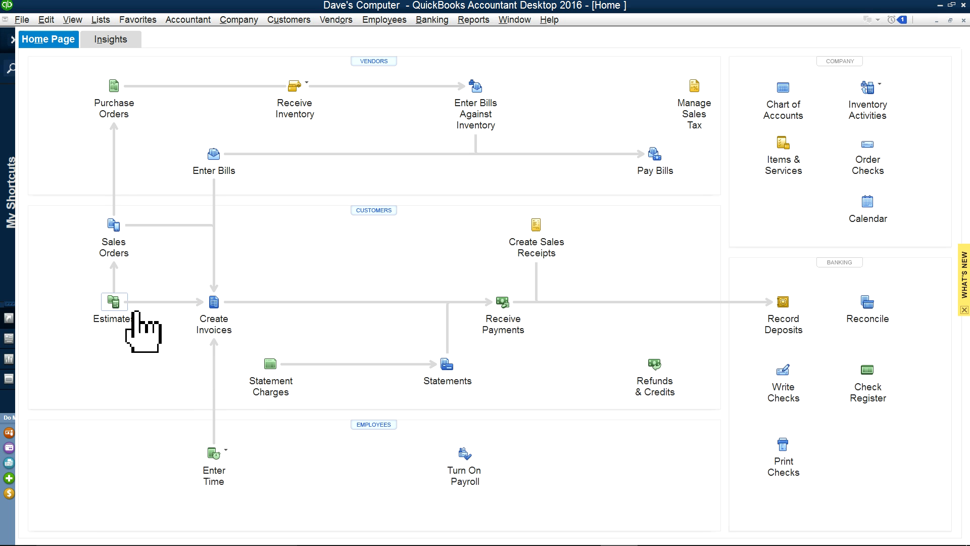
click(113, 304)
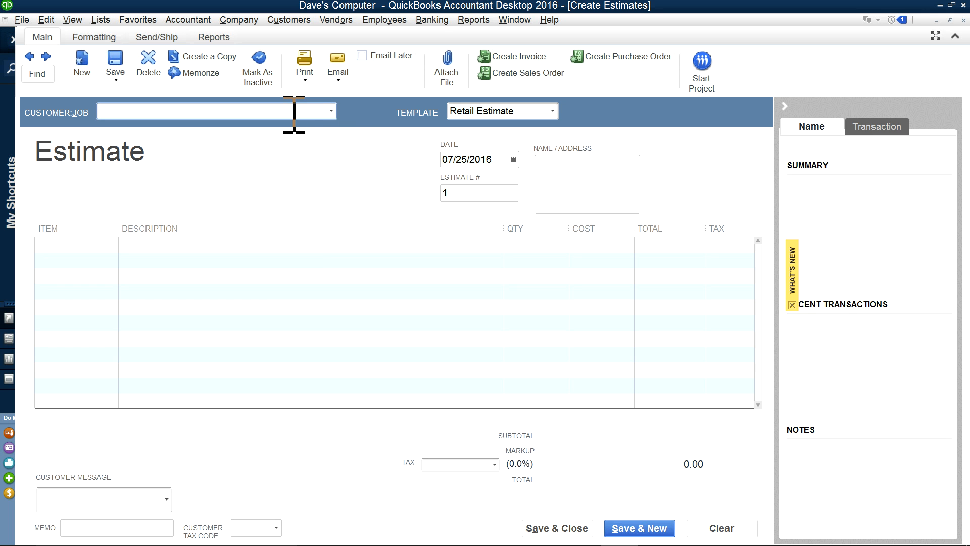
click(330, 110)
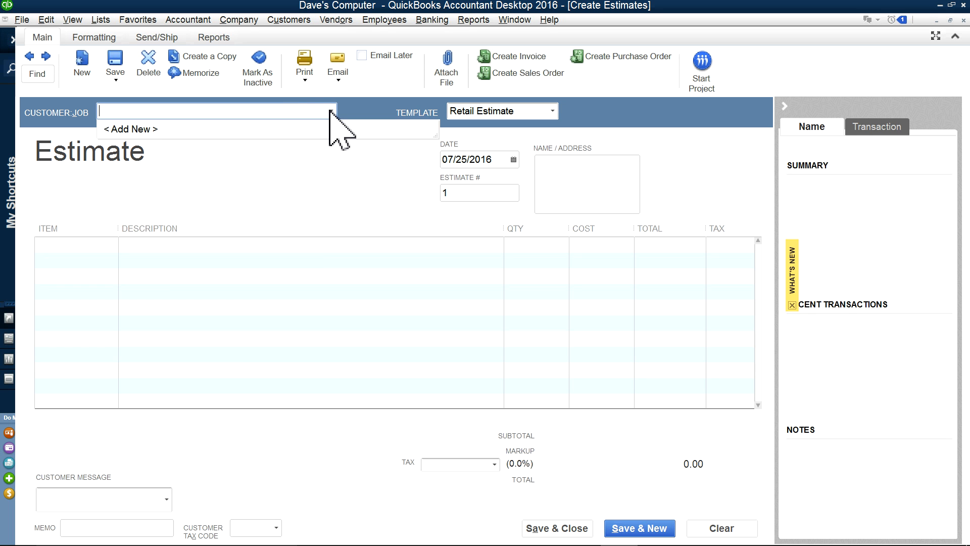
click(143, 130)
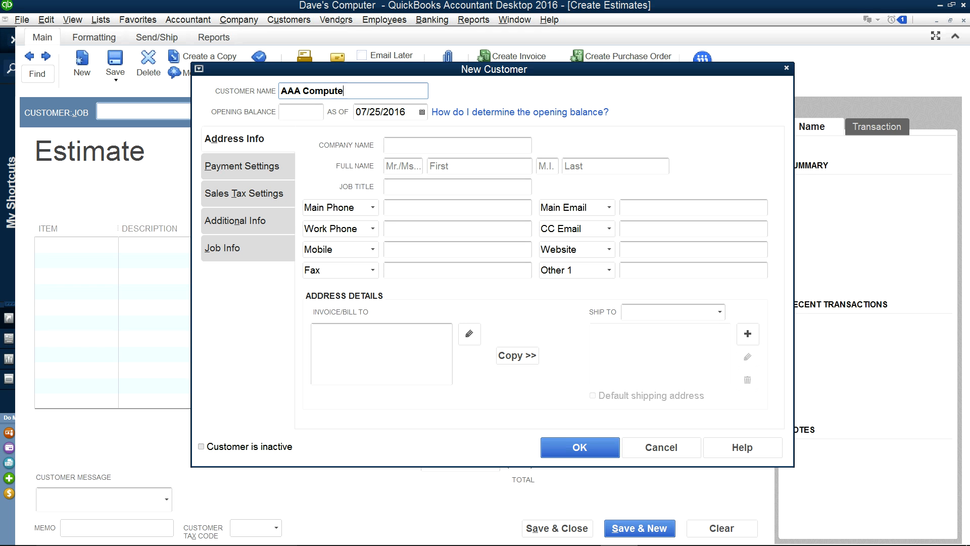
click(608, 449)
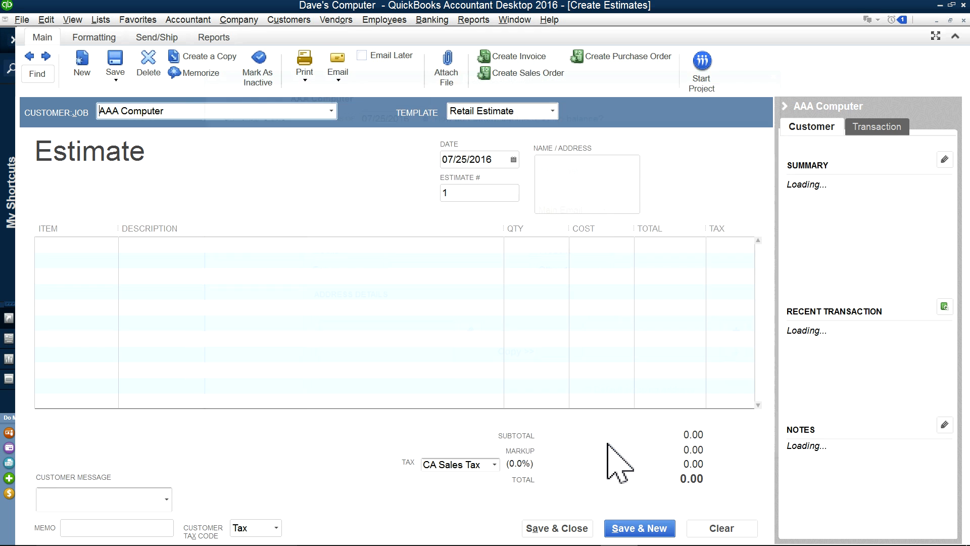
Step: Add Computer 101 and Computer 102 as the first two line items of the estimate
click(86, 248)
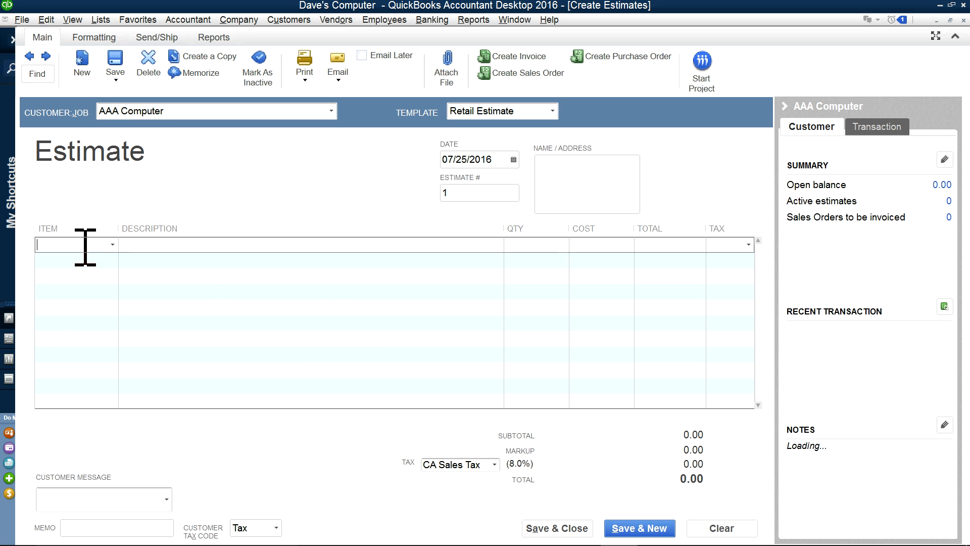
click(112, 245)
click(91, 309)
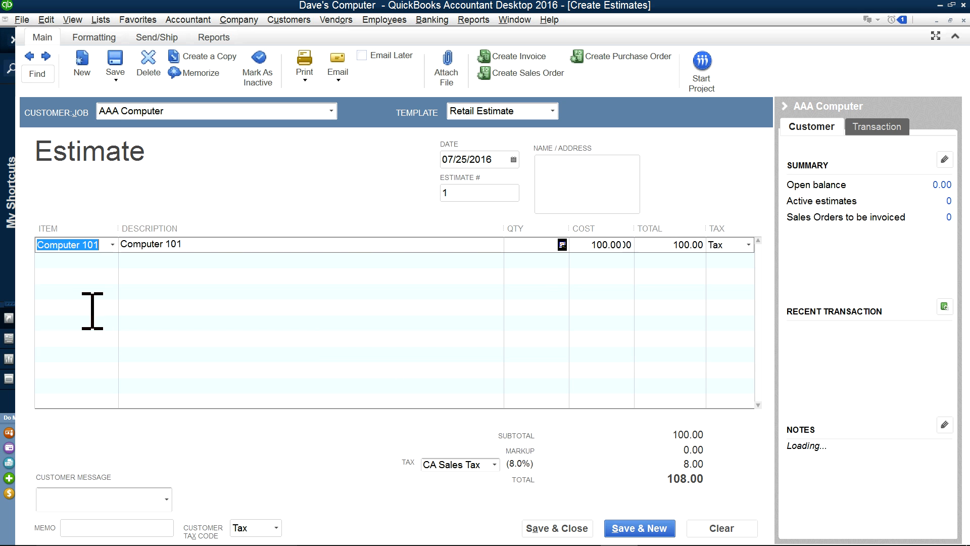
click(103, 262)
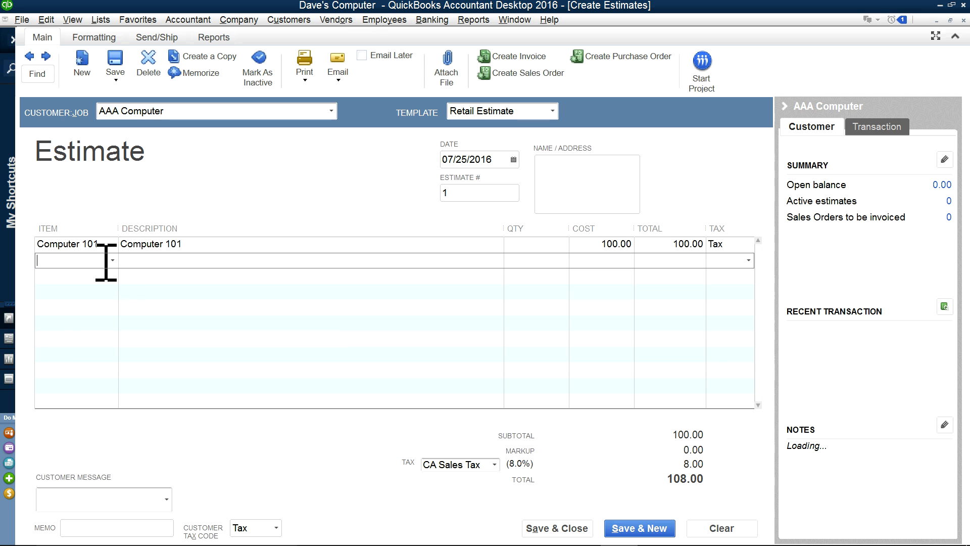
click(112, 261)
click(93, 342)
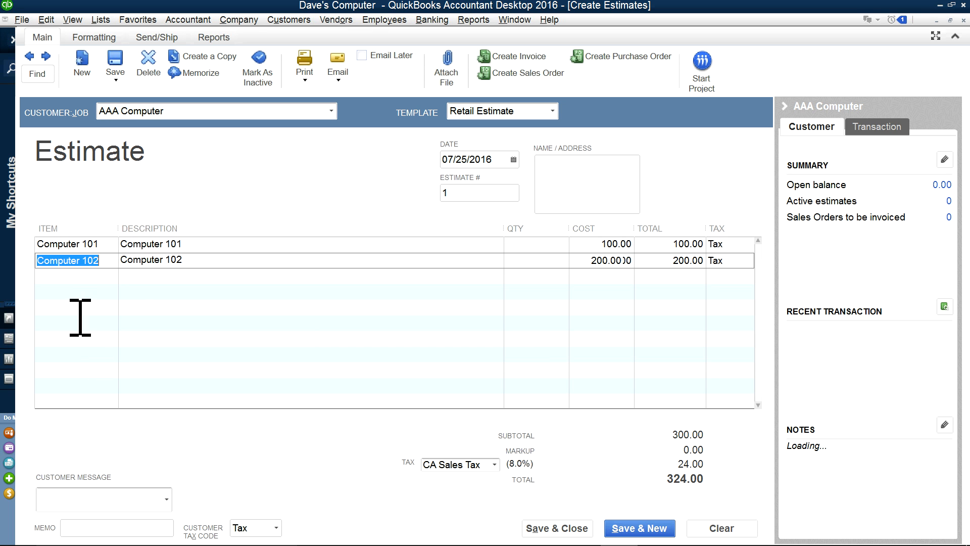
Step: Add Part 101 and Installation as the third and fourth line items of the estimate
click(71, 276)
click(112, 276)
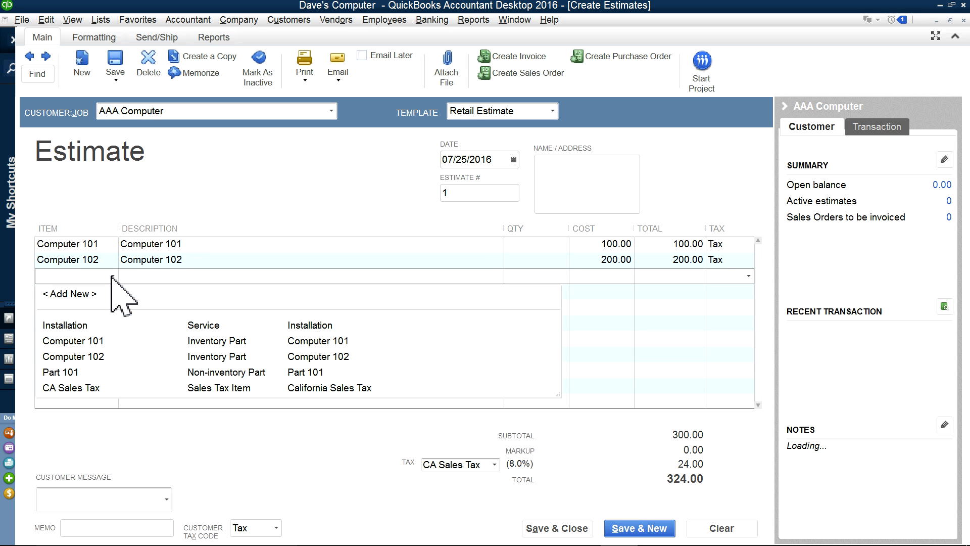
click(60, 372)
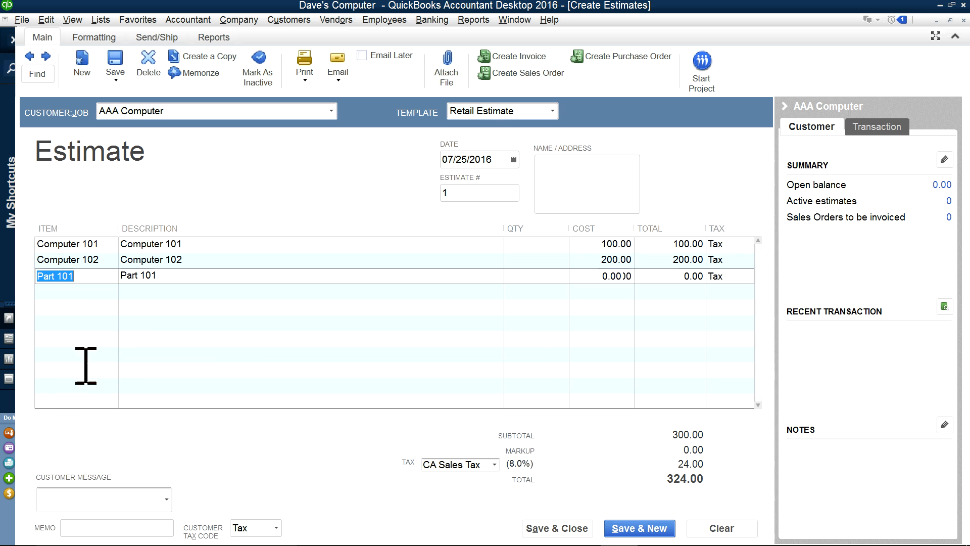
click(75, 295)
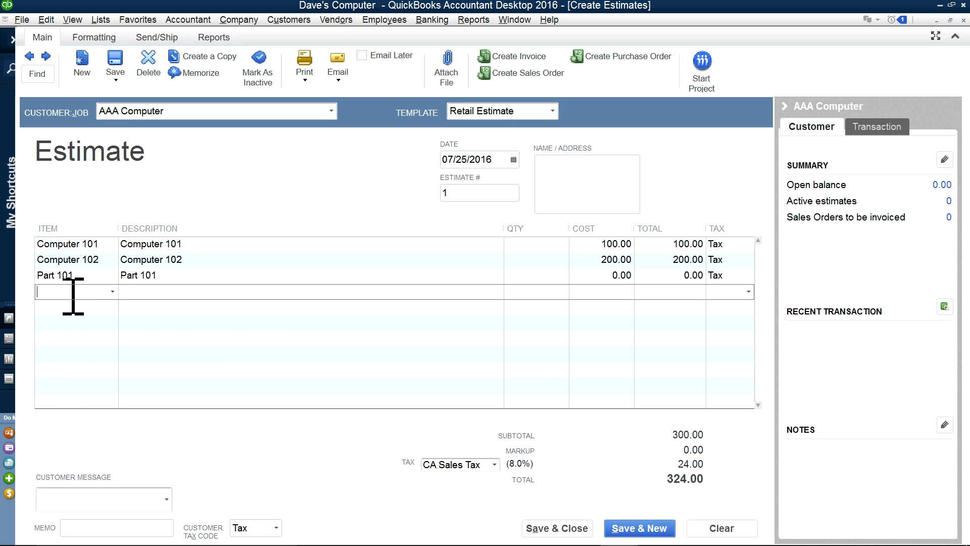
click(111, 292)
click(79, 339)
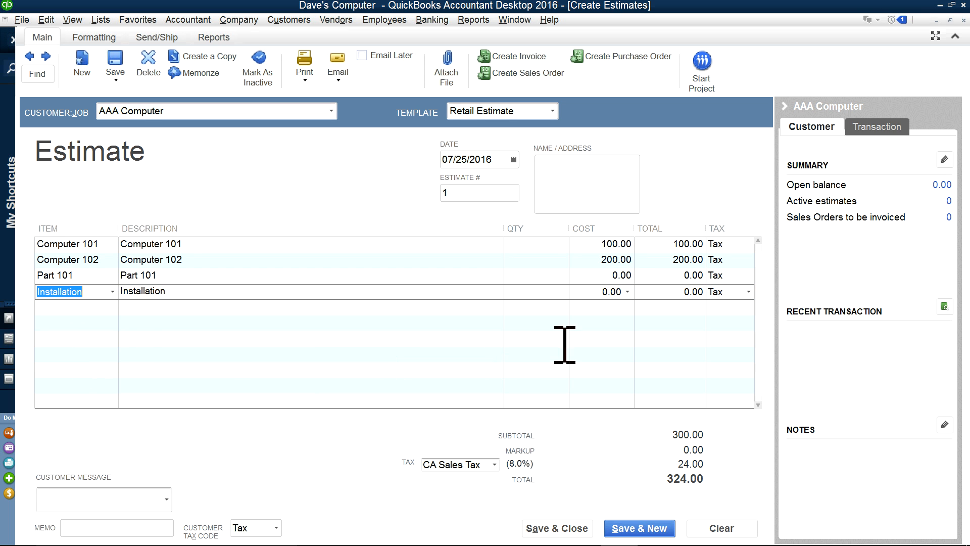
Step: Set the estimate quantities to 30 for Computer 101, 30 for Computer 102, 10 for Part 101 and 2 for Installation
click(528, 248)
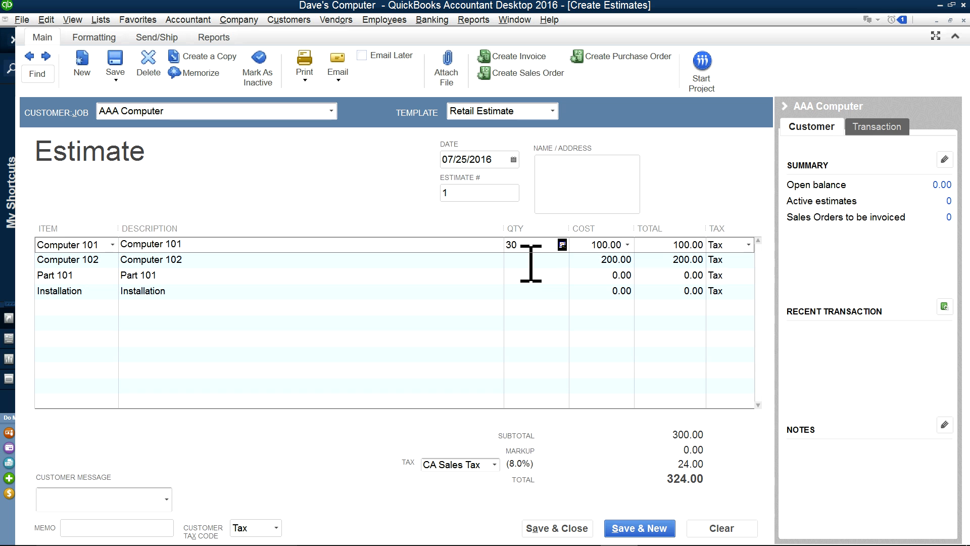
click(528, 259)
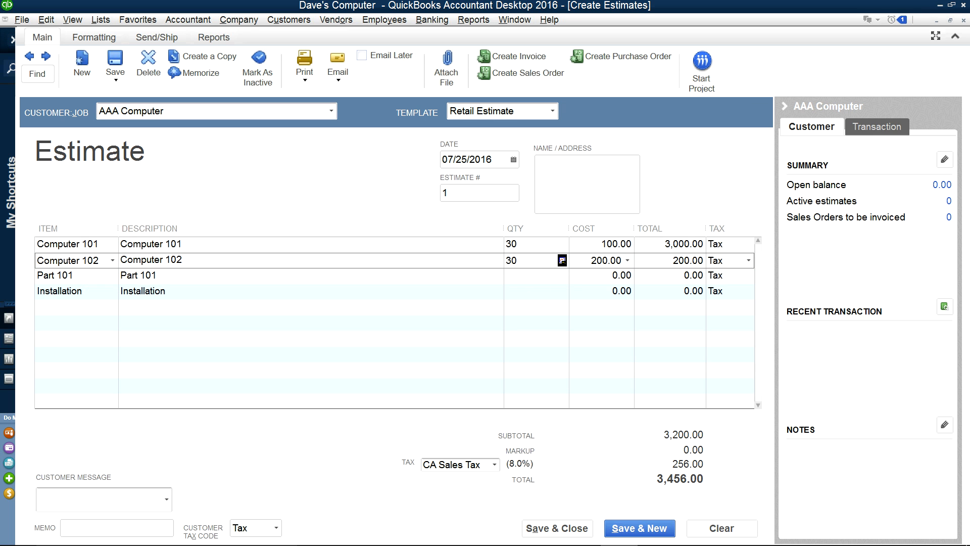
click(528, 277)
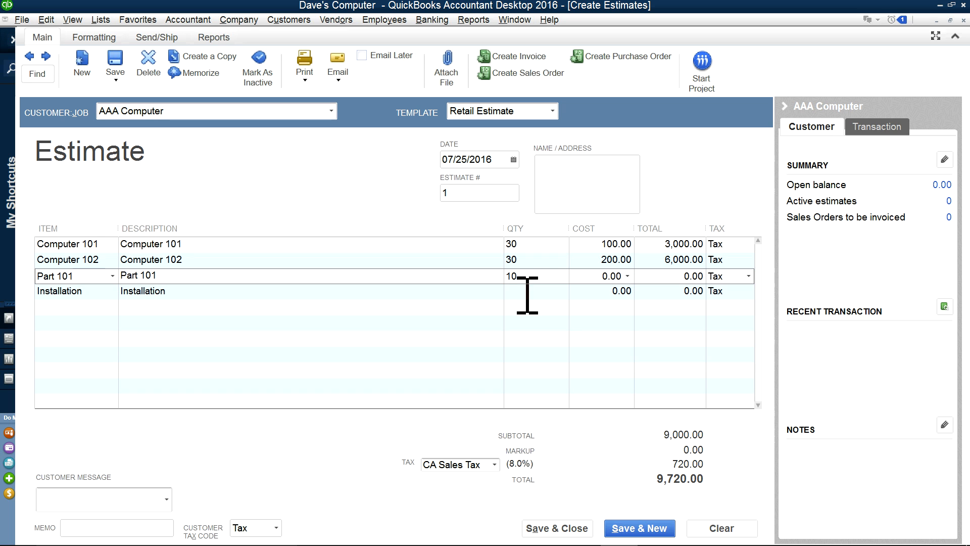
click(528, 293)
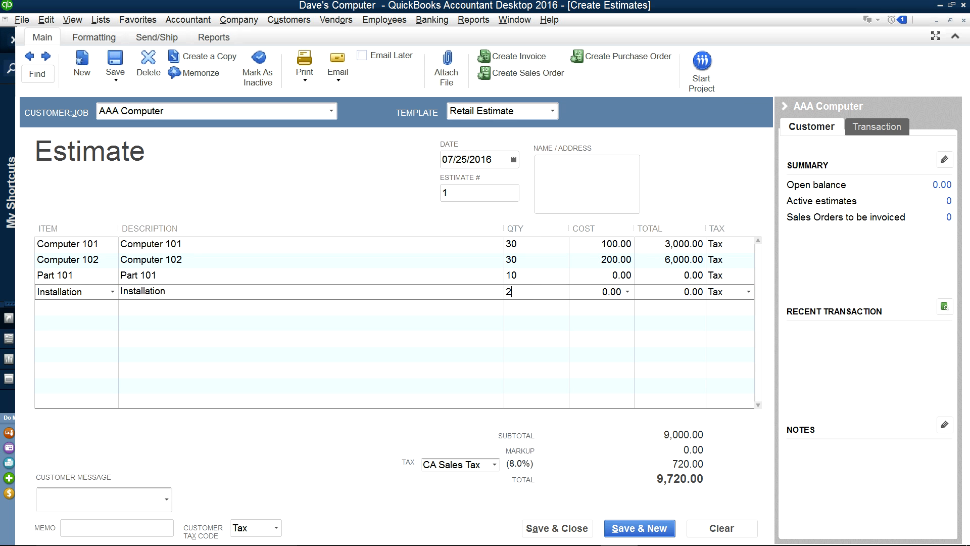
Step: Set the cost of Part 101 to 100 and Installation to 300, and save and close the estimate
click(606, 276)
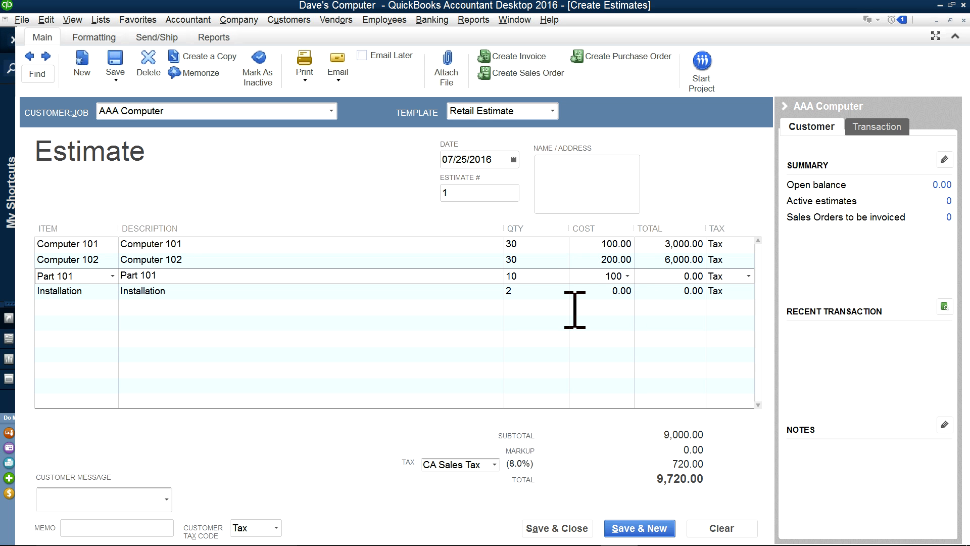
click(596, 316)
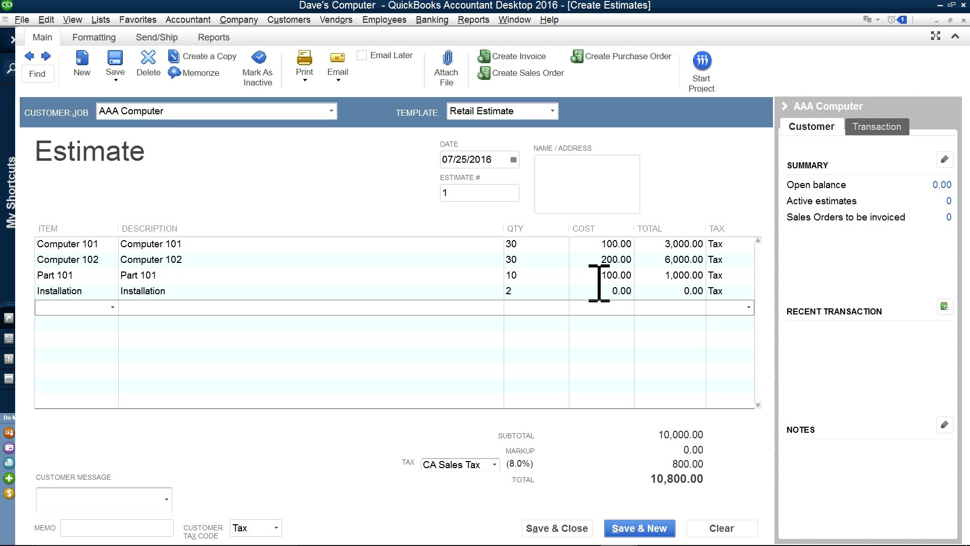
click(599, 290)
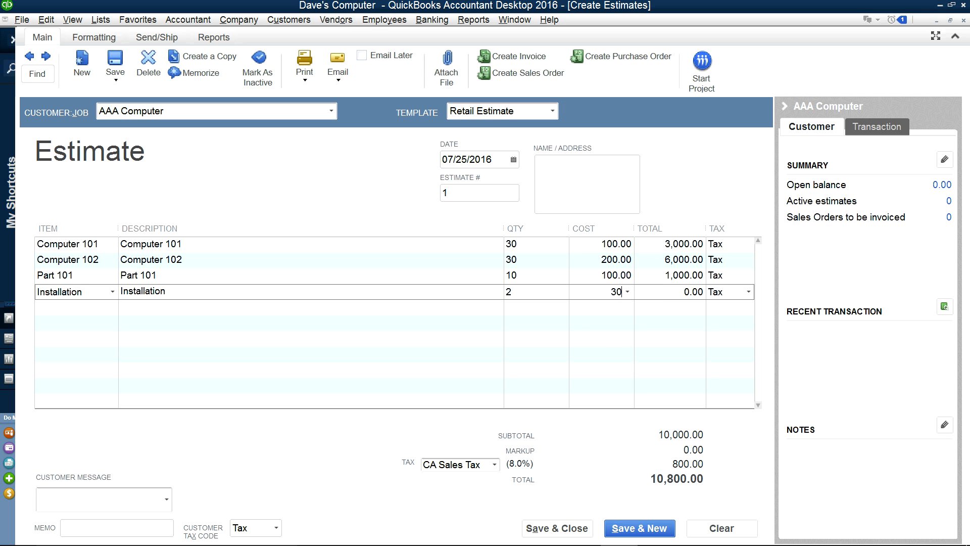
click(604, 347)
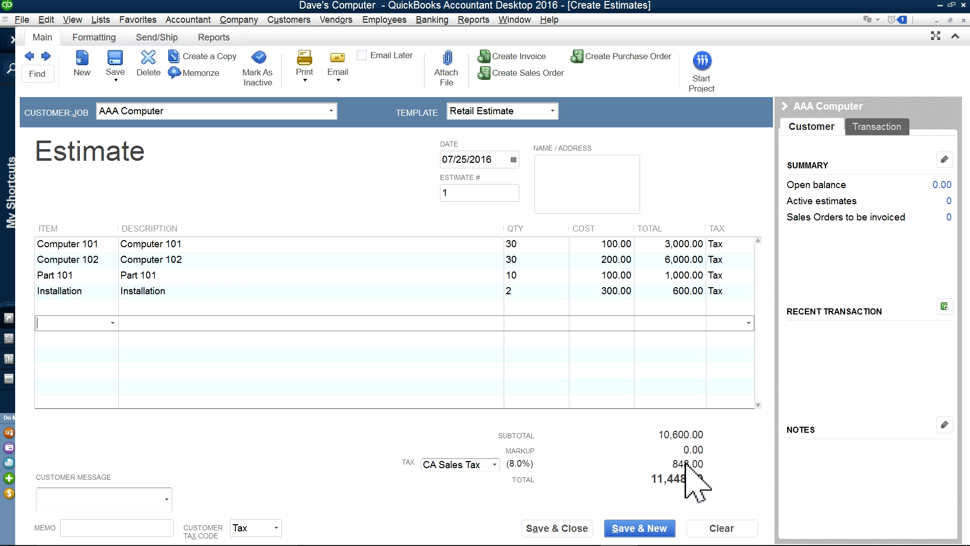
click(560, 531)
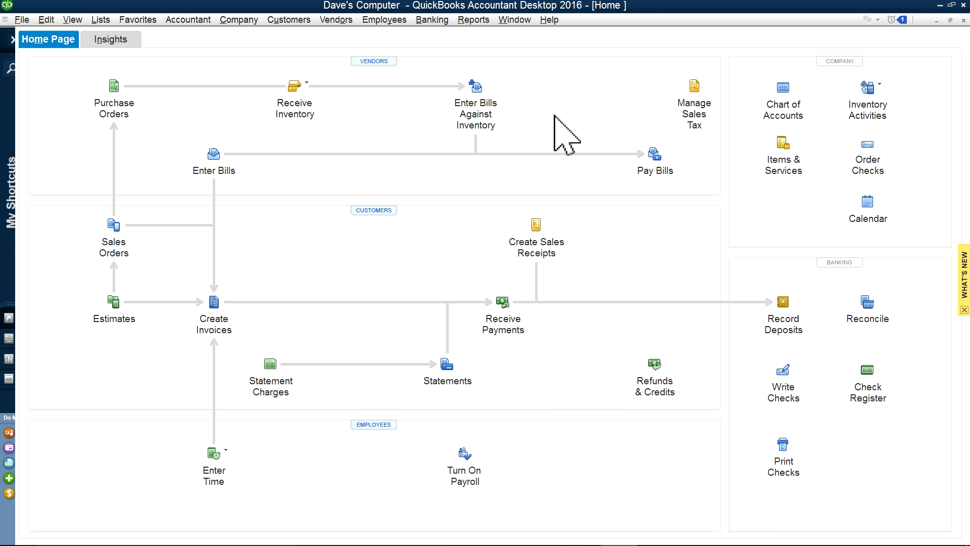
Step: Review Computer 101's inventory details in the item list, then close the item and the list without changes
click(101, 20)
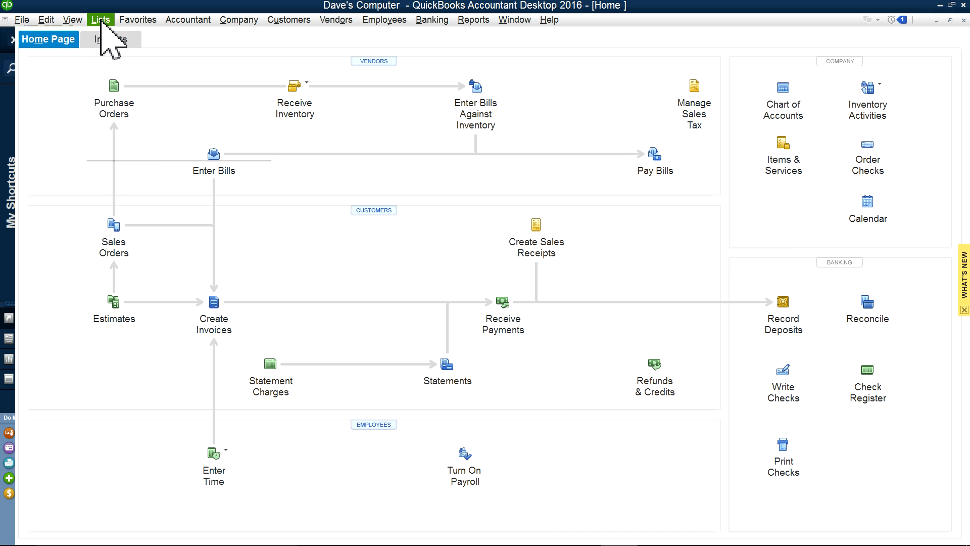
click(113, 44)
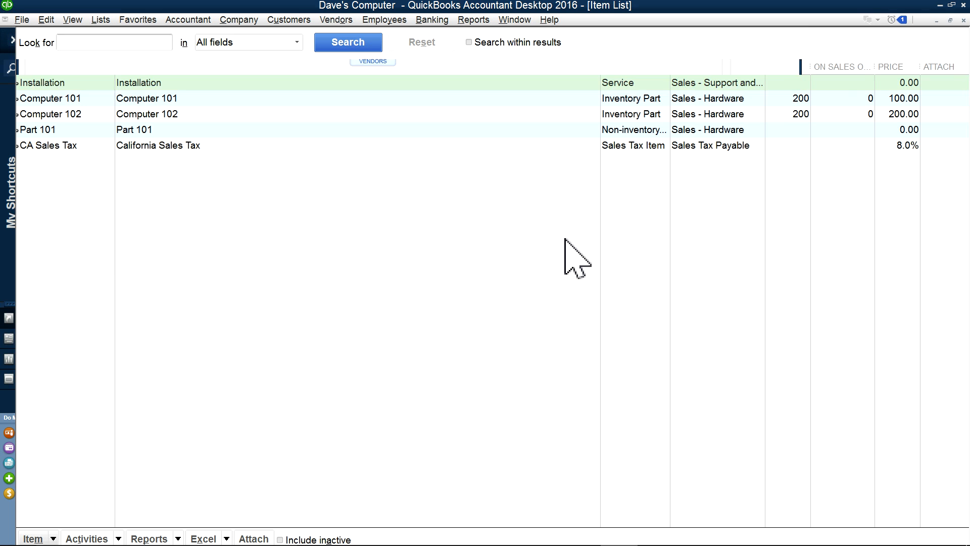
click(772, 99)
double_click(772, 99)
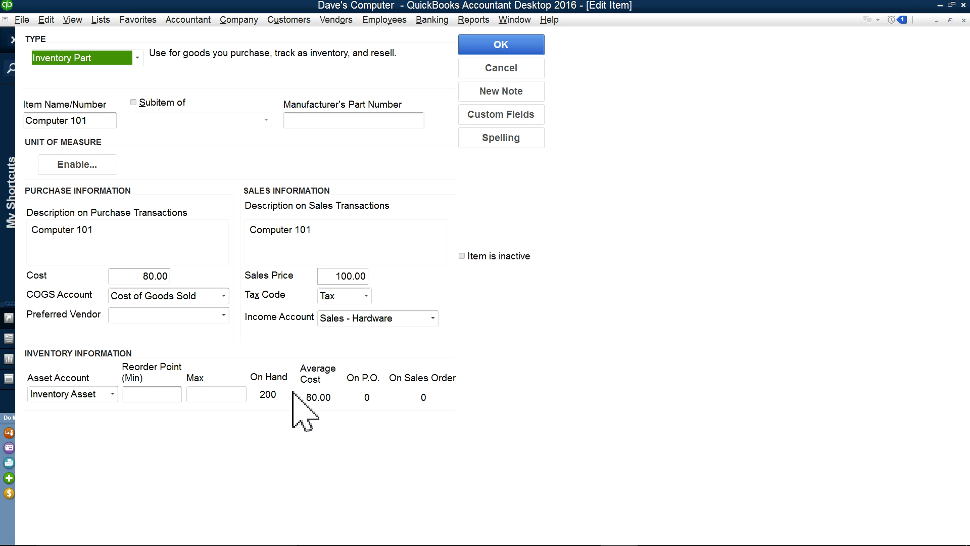
click(507, 71)
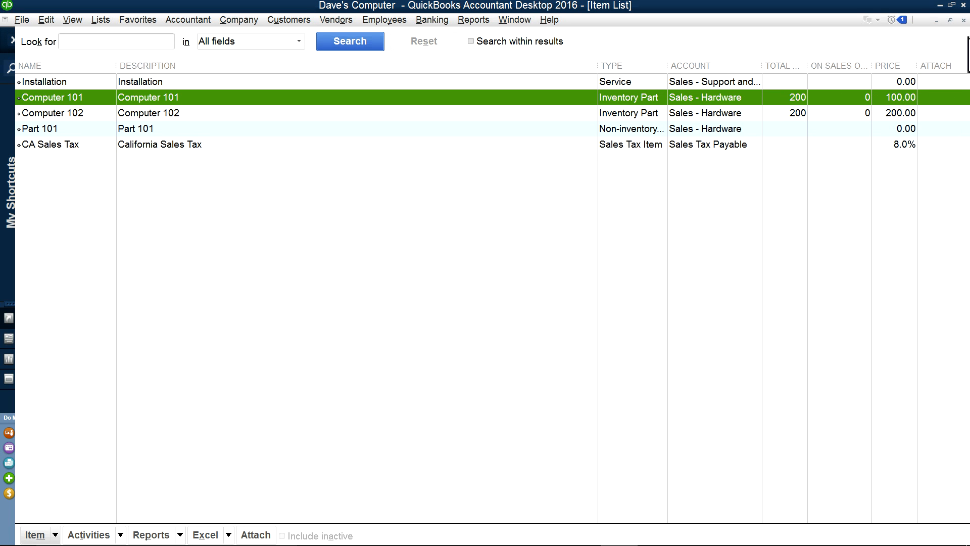
click(964, 21)
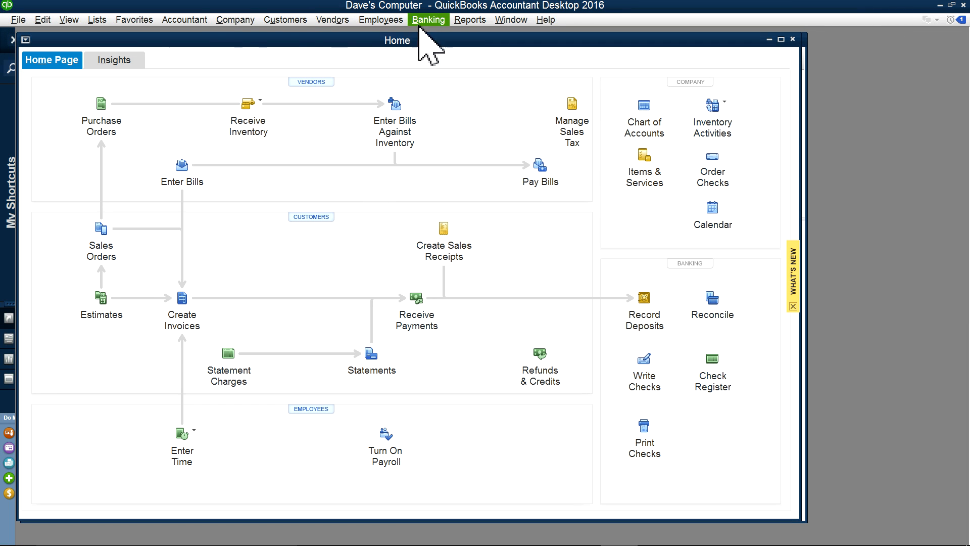
Step: View the Inventory Valuation Summary report to check the stock of both computers, and close it
click(466, 22)
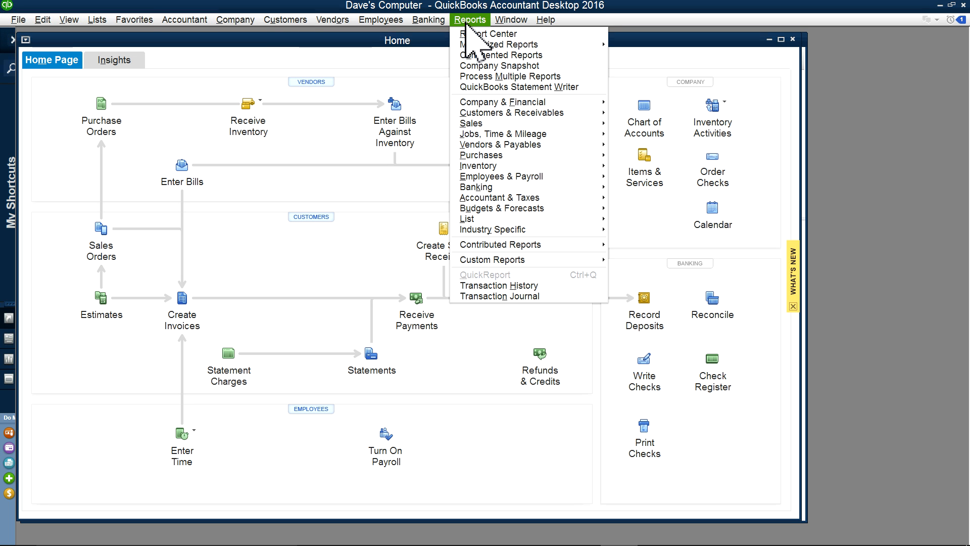
mouse_move(479, 107)
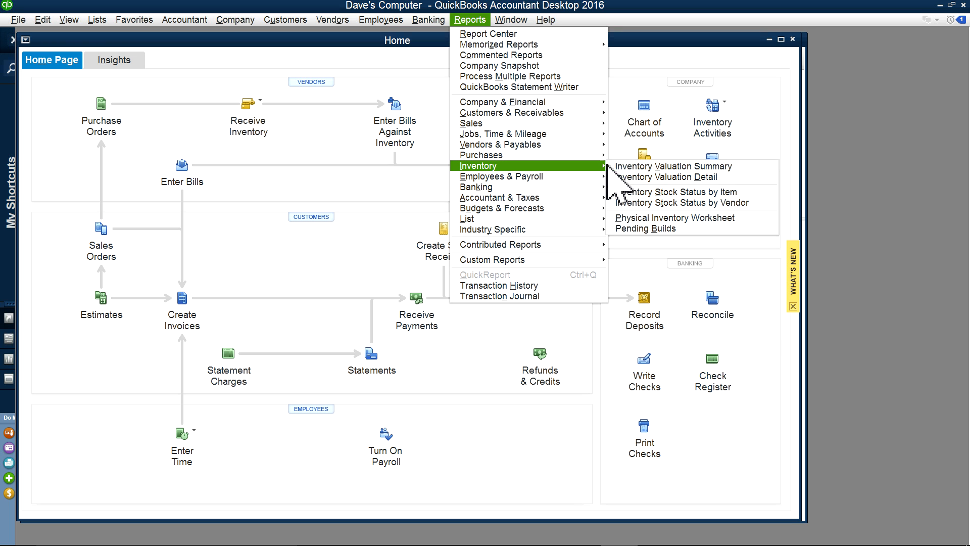
click(621, 169)
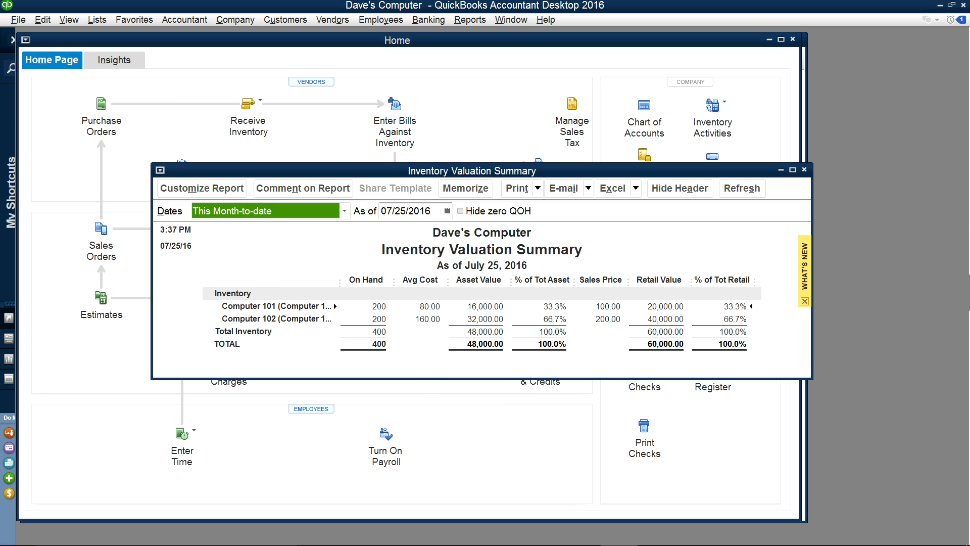
click(804, 170)
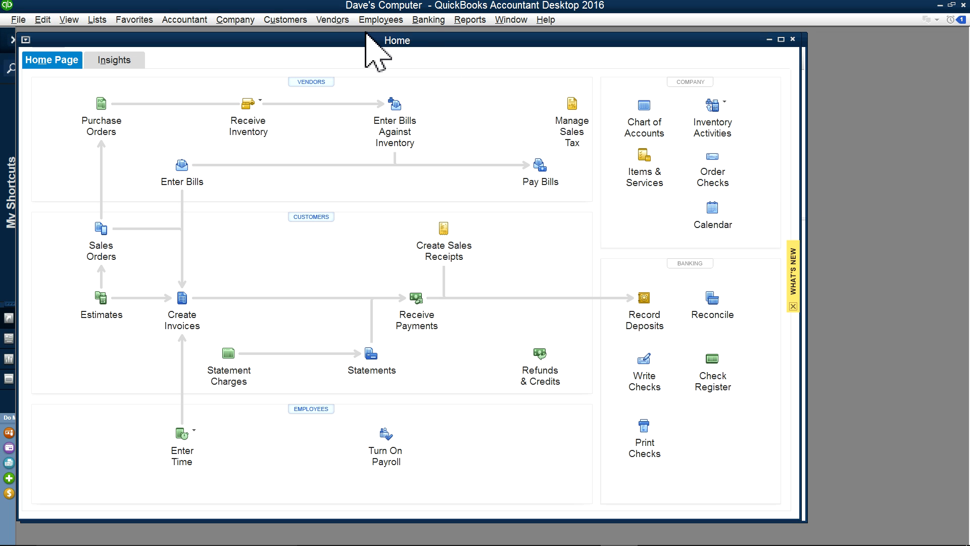
Step: Check for unpaid invoices from AAA Computer in a new customer payment, and discard the payment without recording it
click(415, 319)
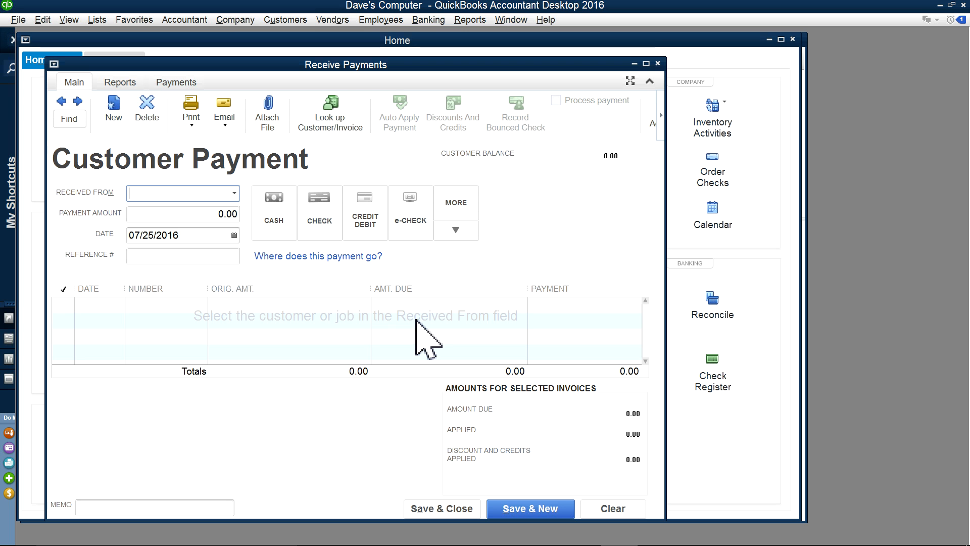
click(230, 198)
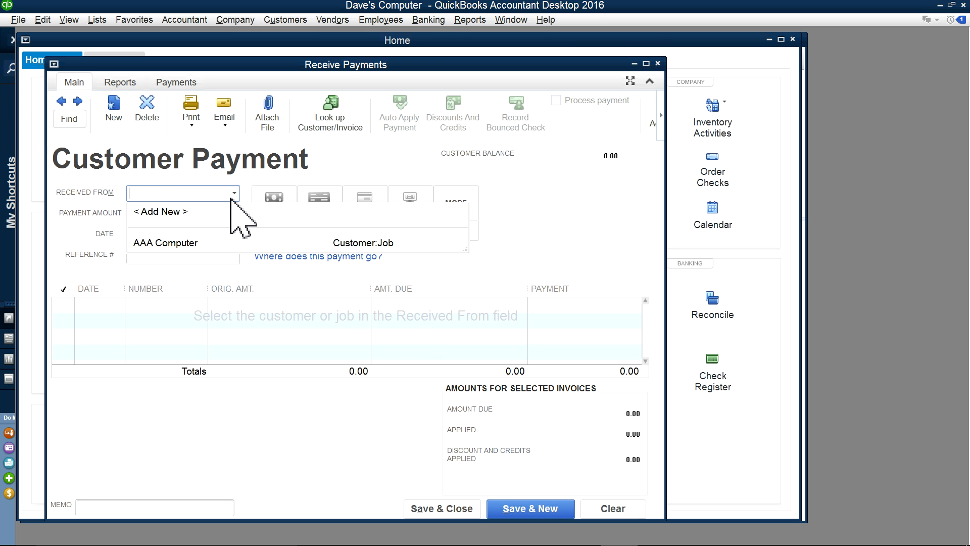
click(201, 244)
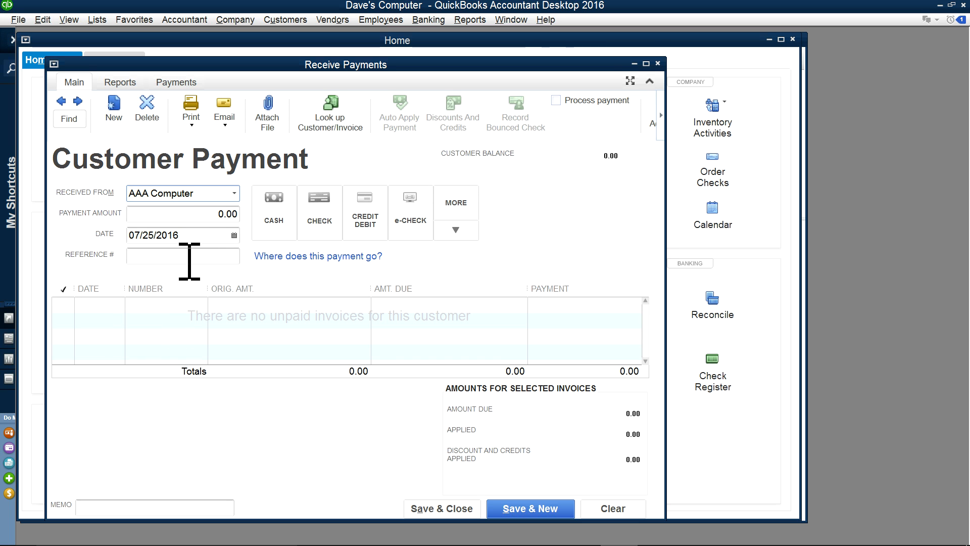
click(657, 63)
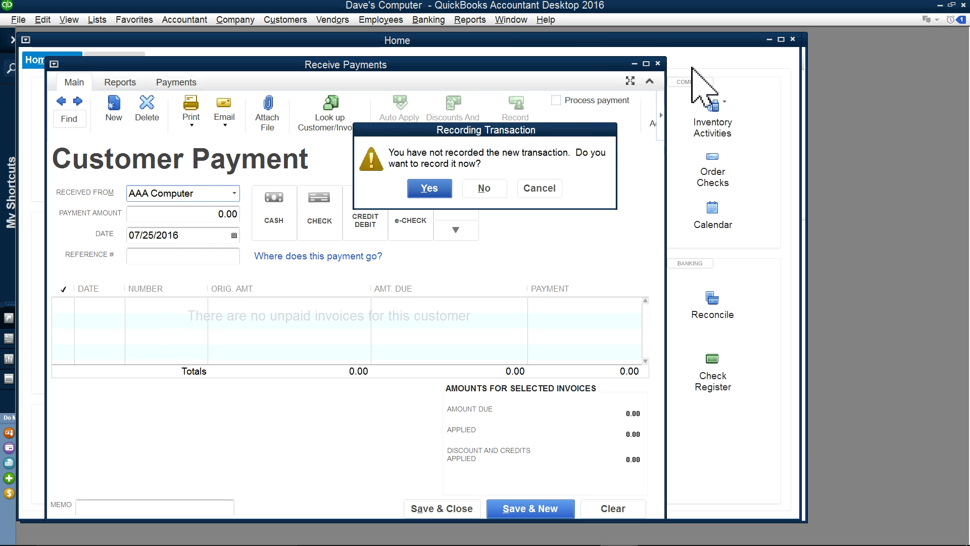
click(484, 188)
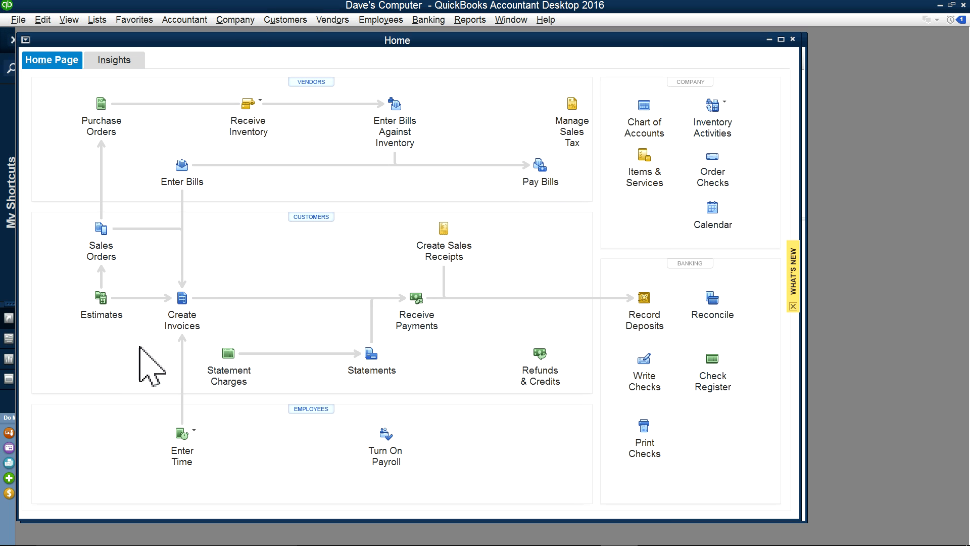
Step: Create an invoice from AAA Computer's existing estimate, copying all its line items, and save and close the invoice
click(98, 310)
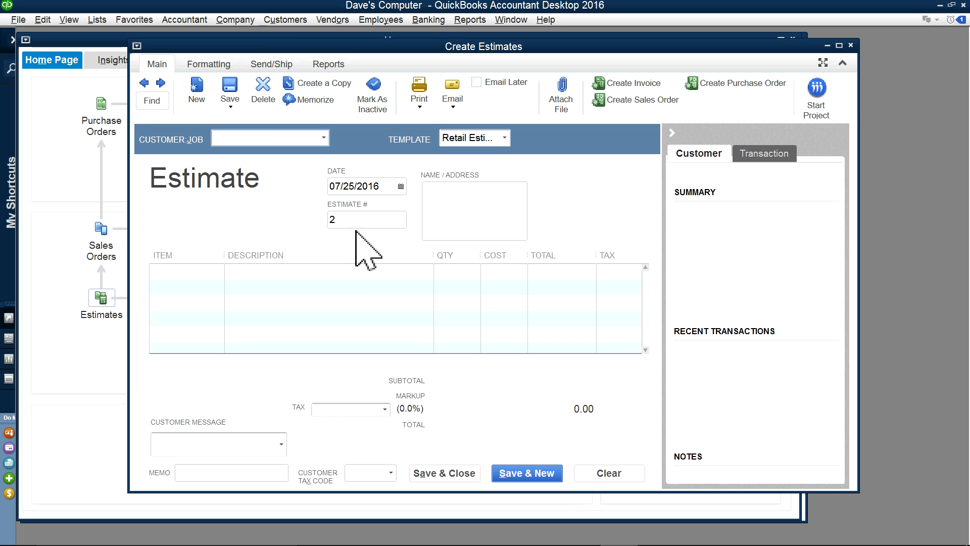
click(140, 80)
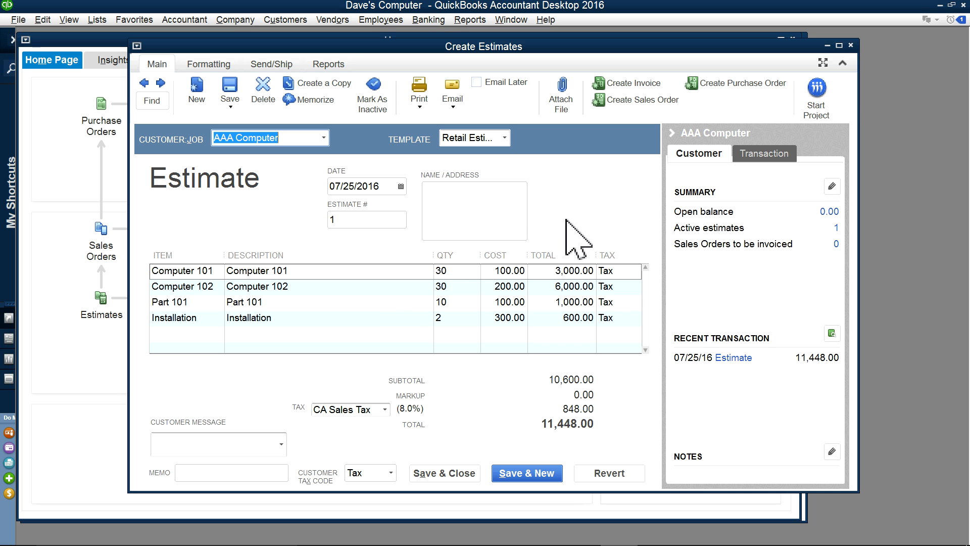
click(638, 87)
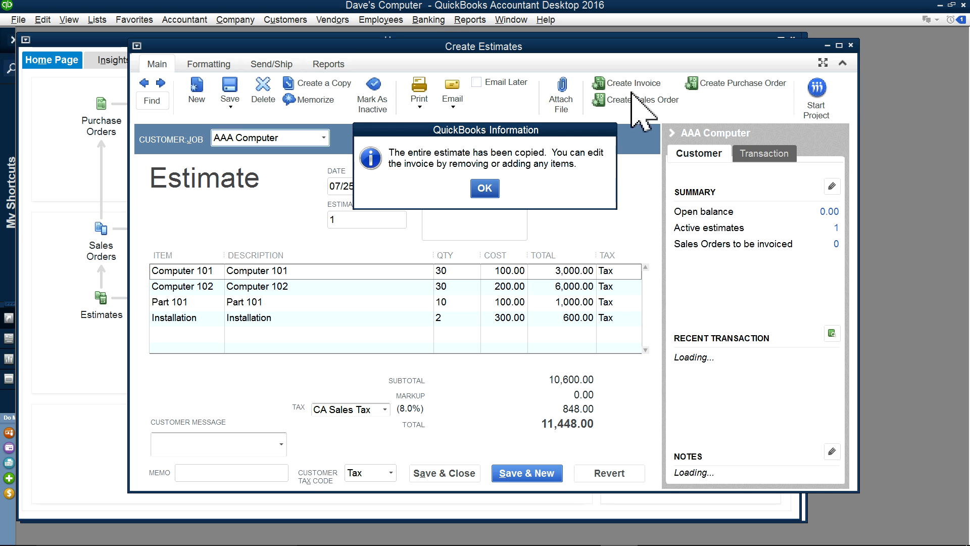
click(485, 188)
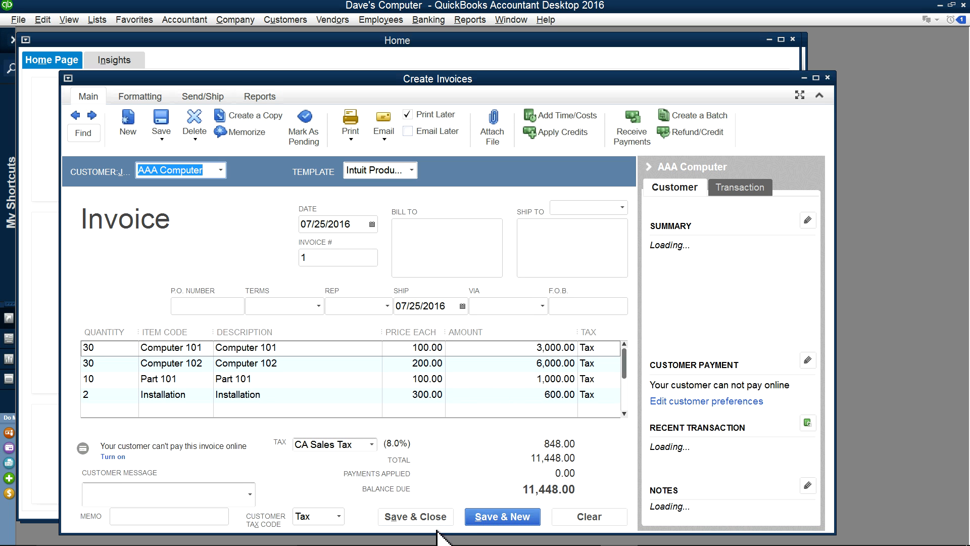
click(423, 523)
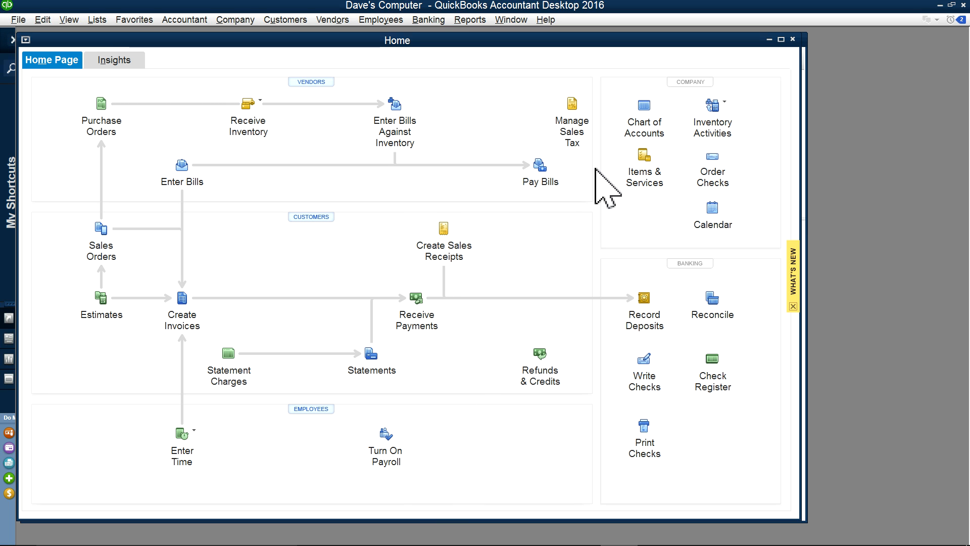
Step: Check the on-hand quantities of Computer 101 and Computer 102 in the maximized item list, and close the list
click(644, 177)
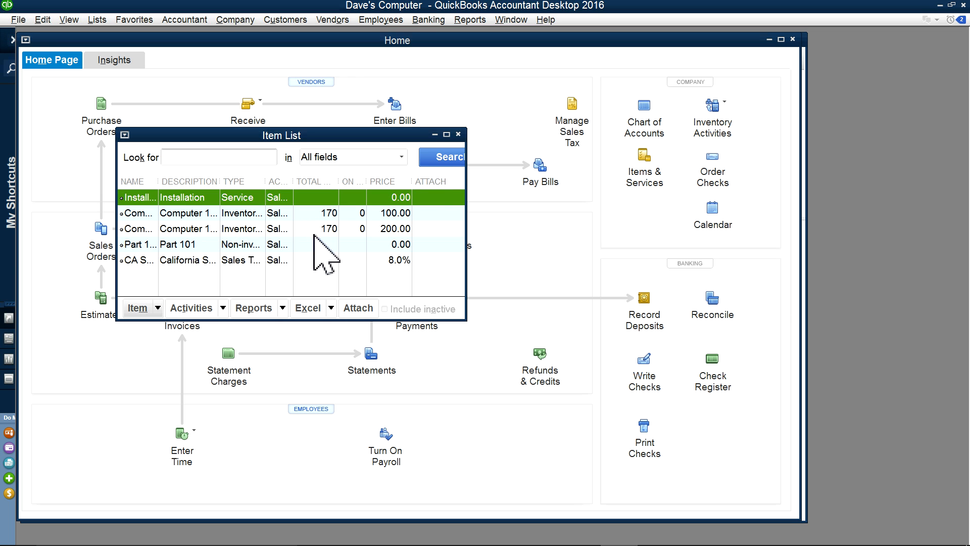
click(446, 135)
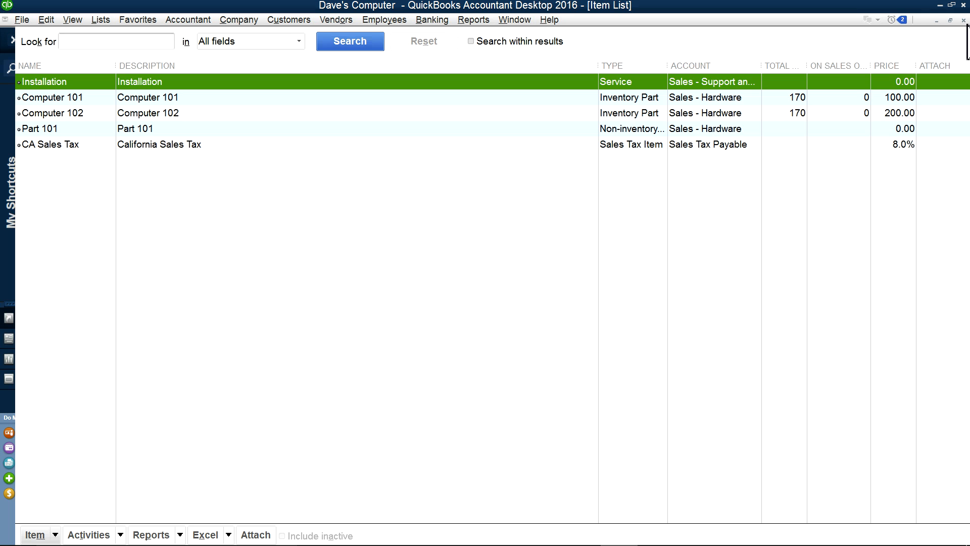
key(Escape)
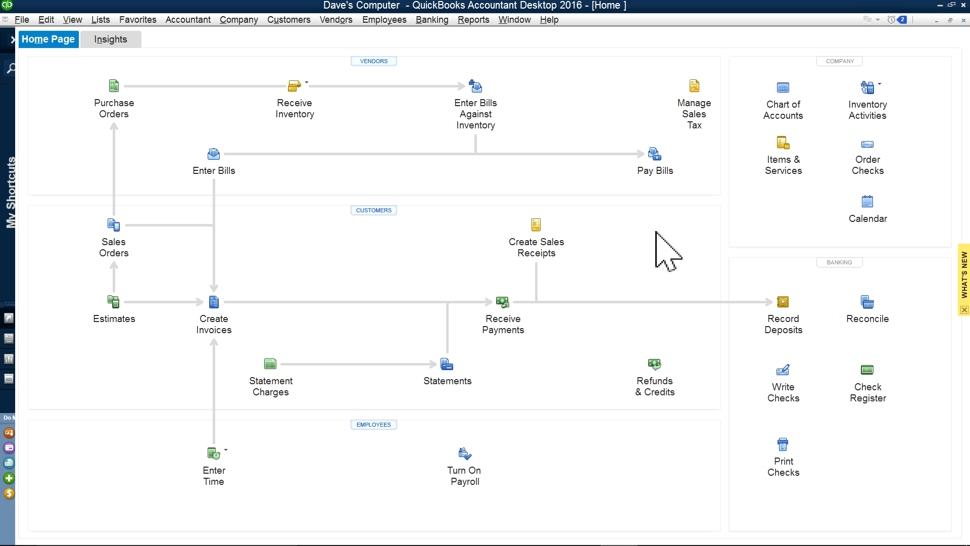
Step: Open the Customer Center and widen the customer list to examine AAA Computer's balance and transactions
click(281, 21)
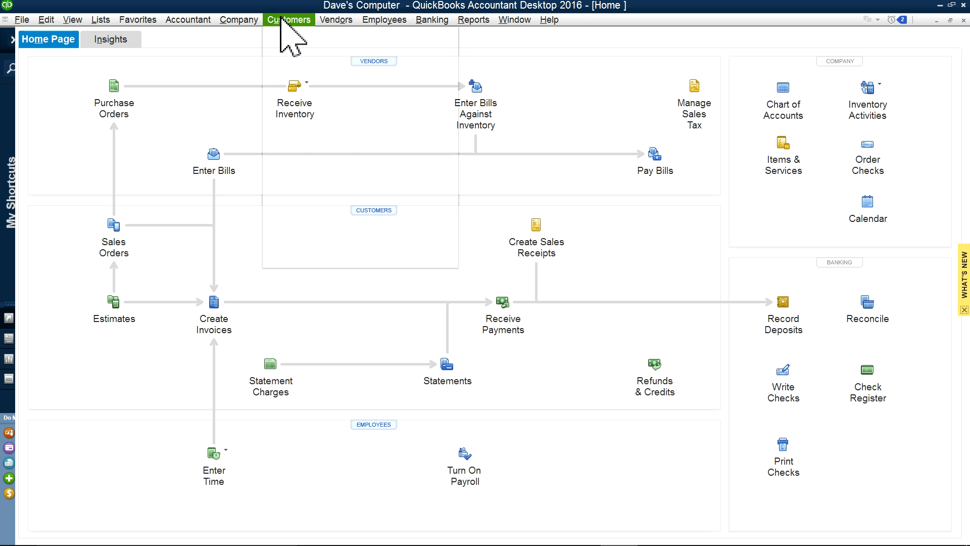
click(277, 30)
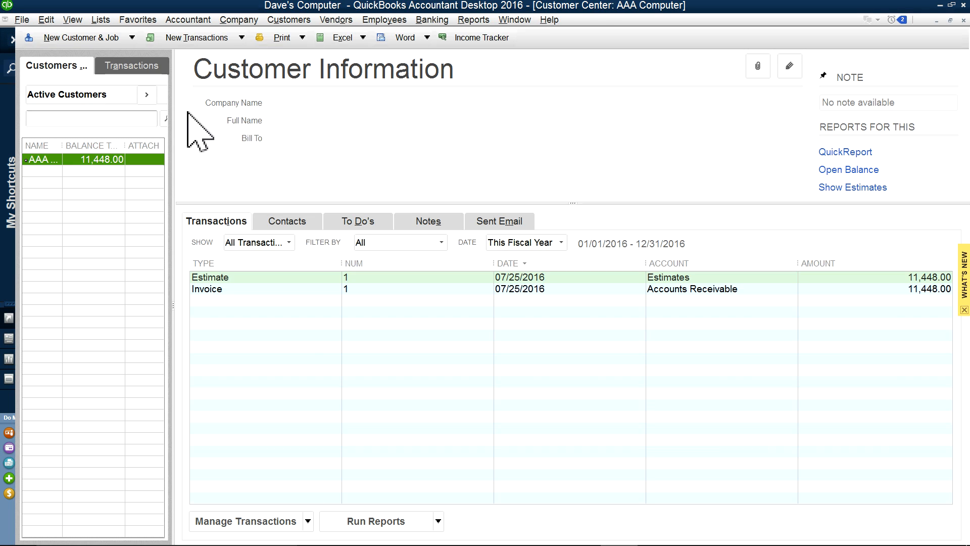
drag(172, 108, 267, 113)
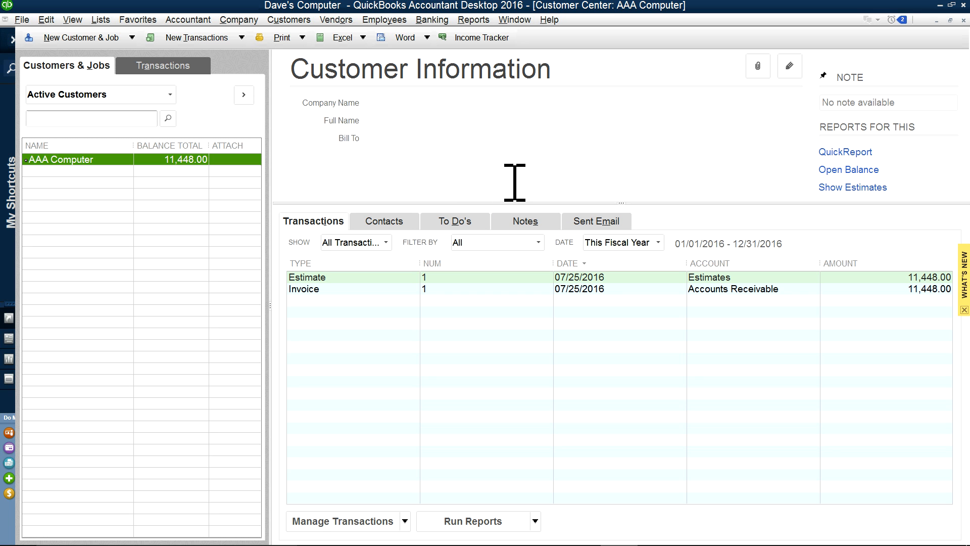
Step: Find a Company & Financial report to run
click(472, 21)
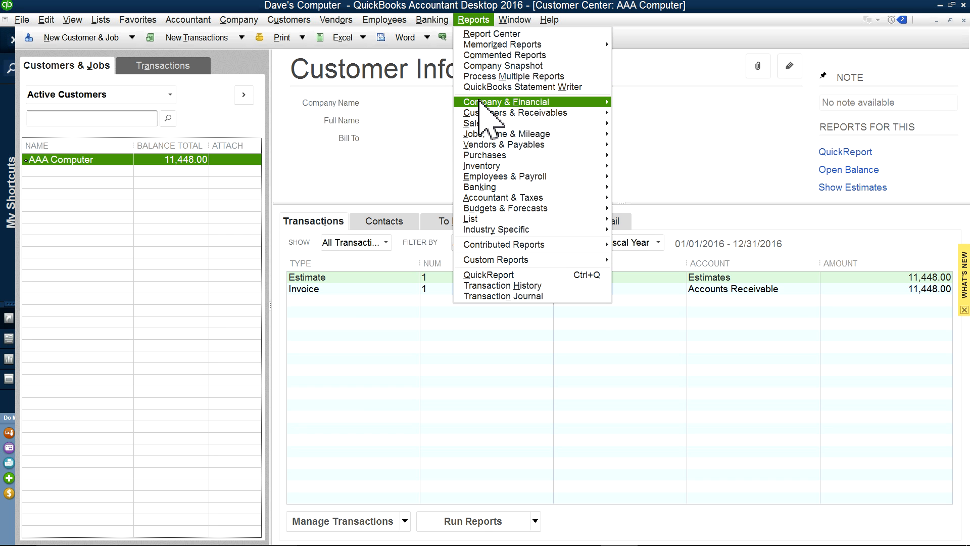
Step: Run the standard Balance Sheet report and open the transaction detail behind its Net Income amount
mouse_move(480, 104)
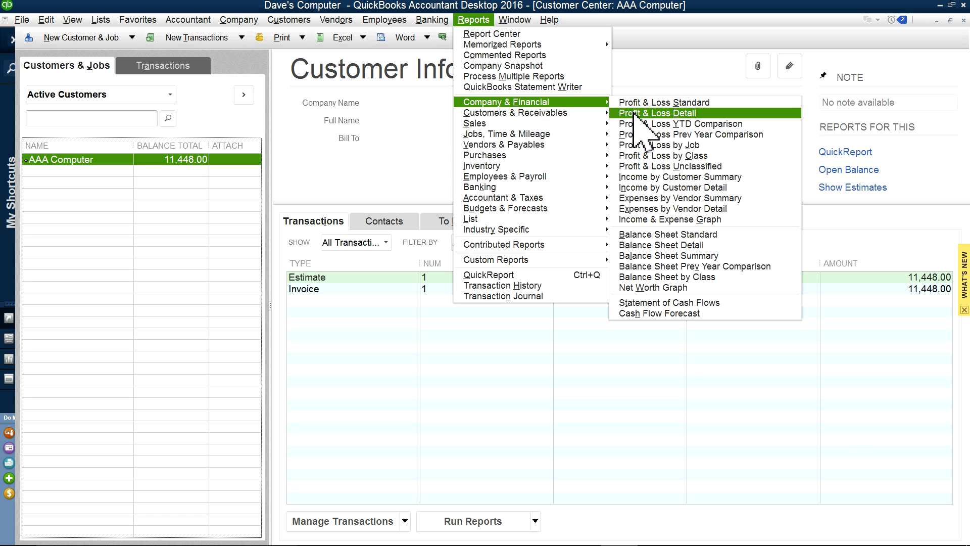
click(638, 234)
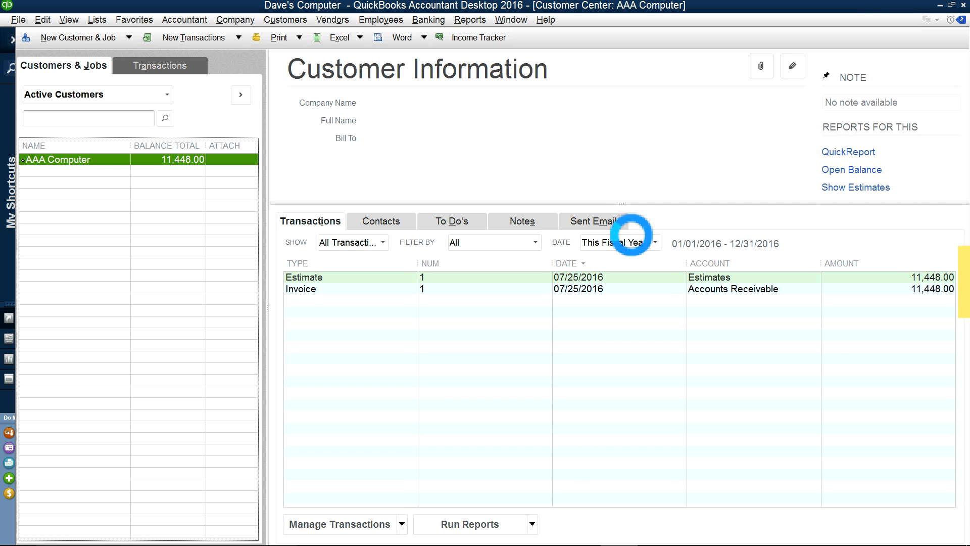
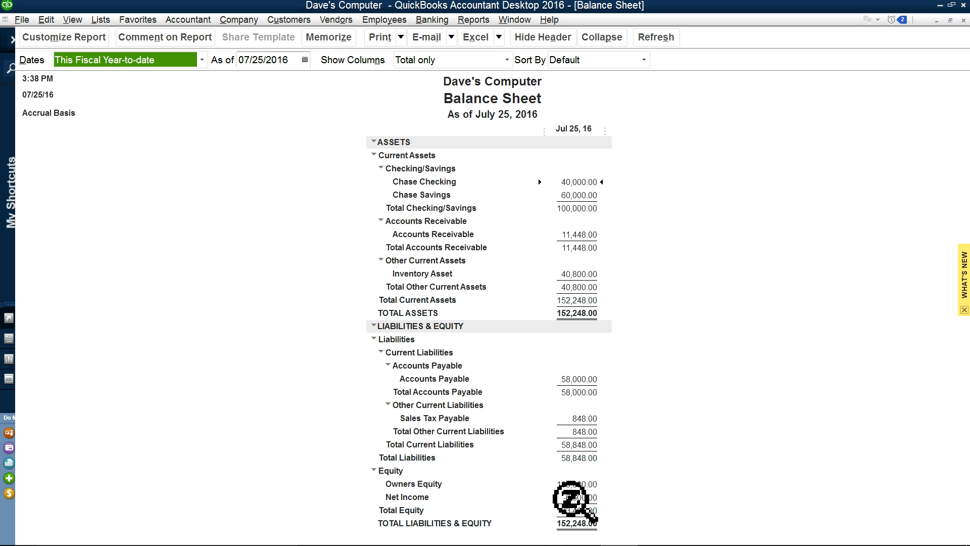
double_click(579, 498)
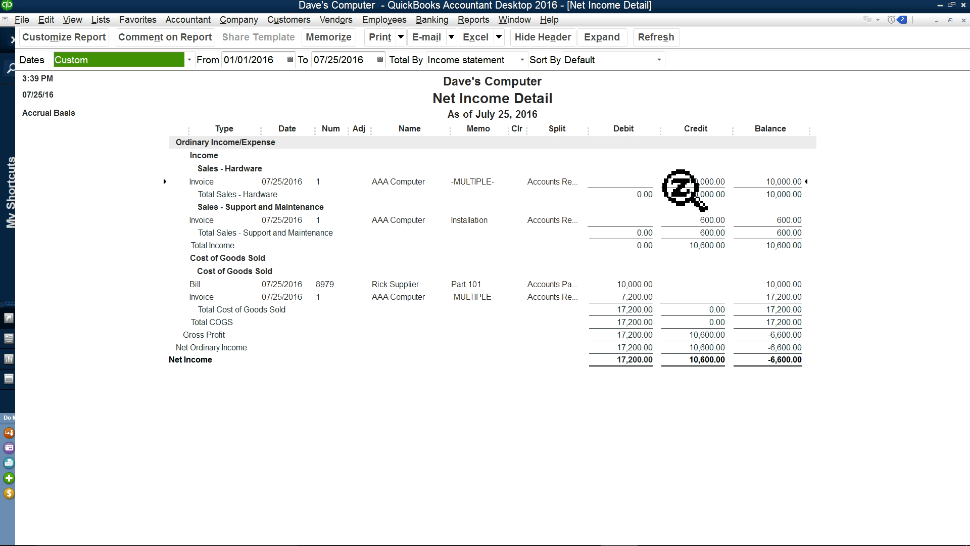
Step: Run the standard Profit & Loss report, view the transactions behind Cost of Goods Sold, and return to the Balance Sheet
click(486, 20)
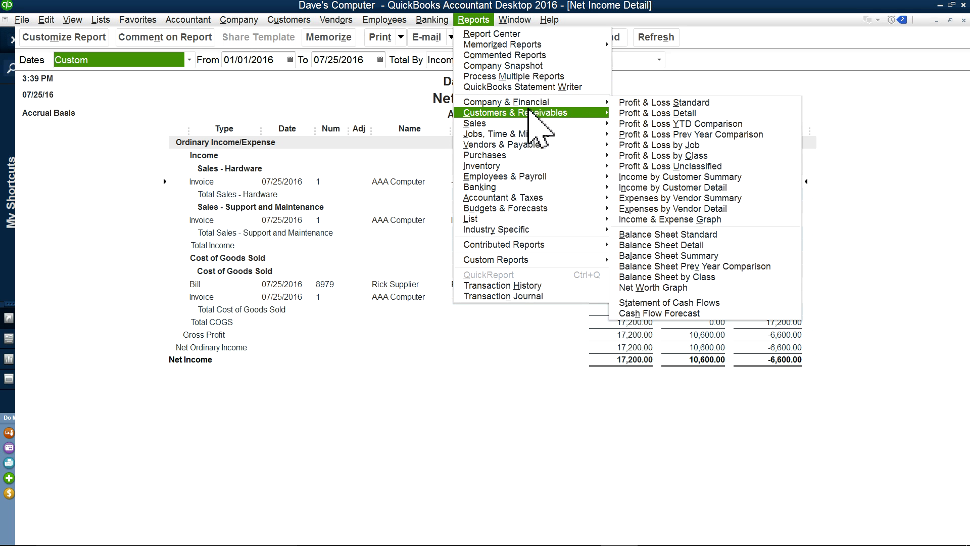
click(626, 103)
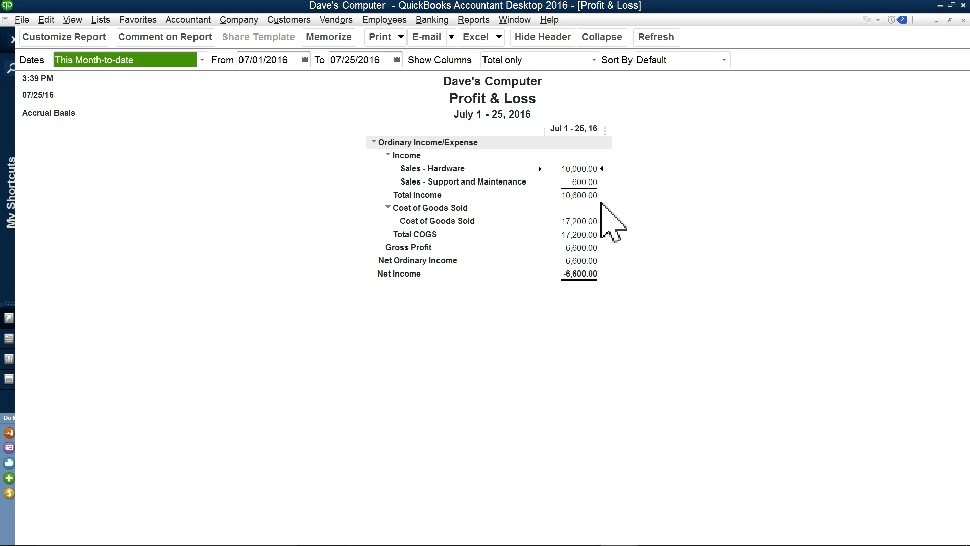
double_click(577, 221)
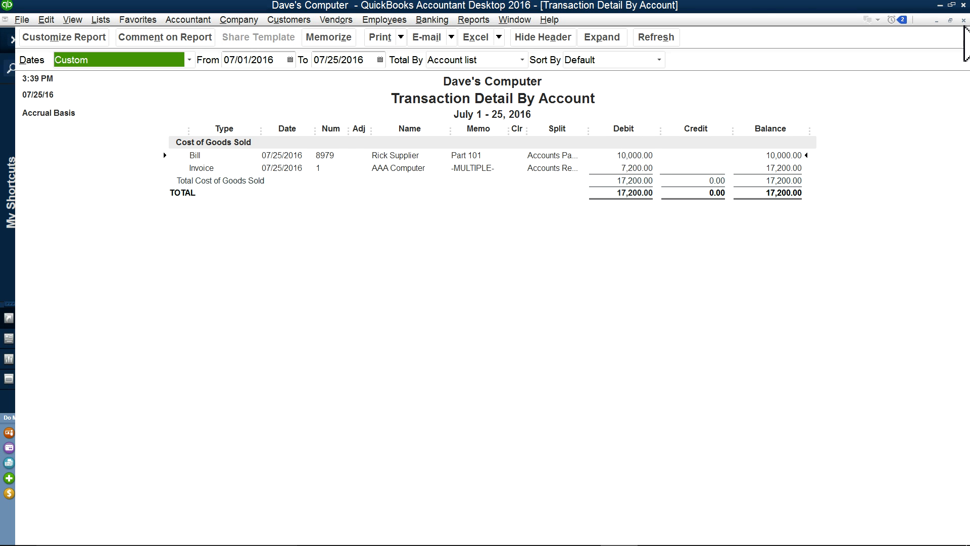
key(Escape)
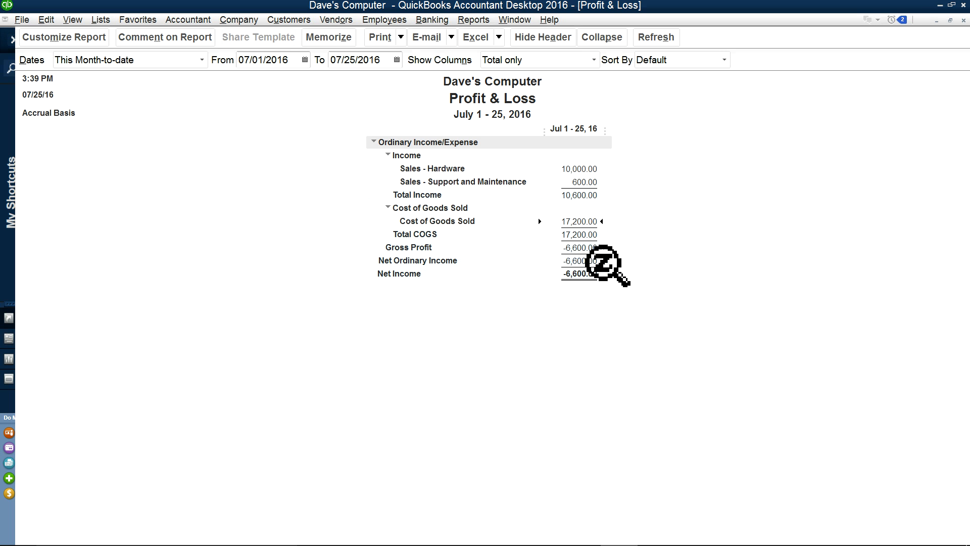
click(963, 19)
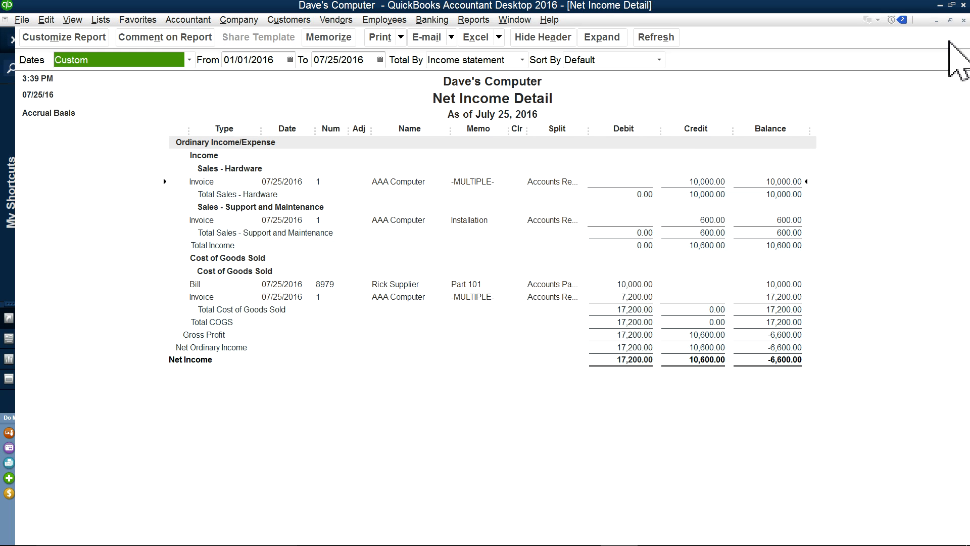
click(963, 21)
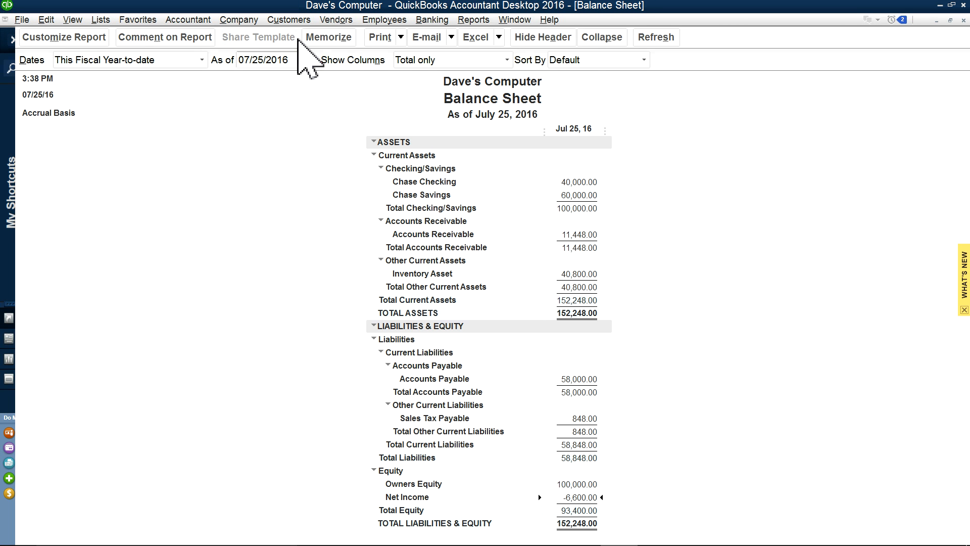
Step: Start a customer payment from AAA Computer, apply it to invoice 1, and keep automatic payment calculation on without showing its message again
click(236, 22)
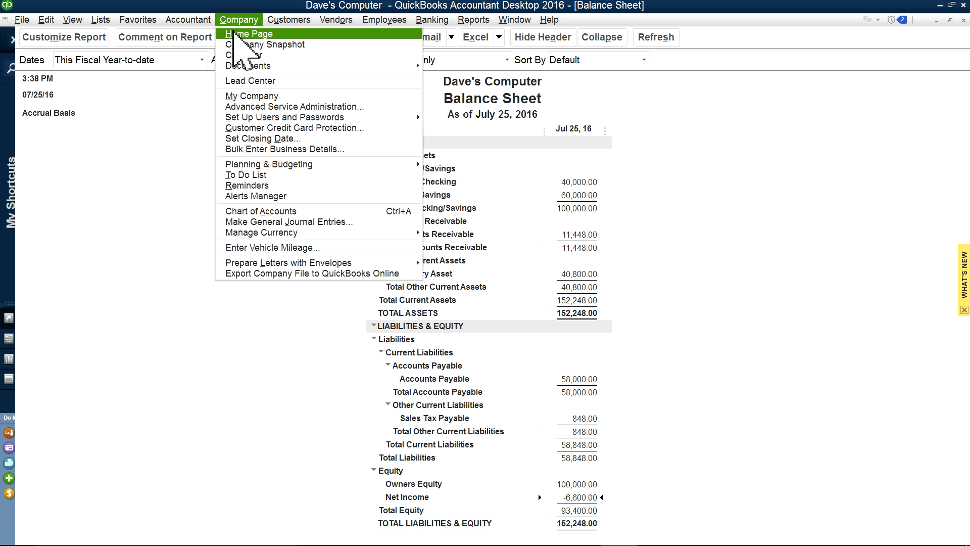
click(234, 36)
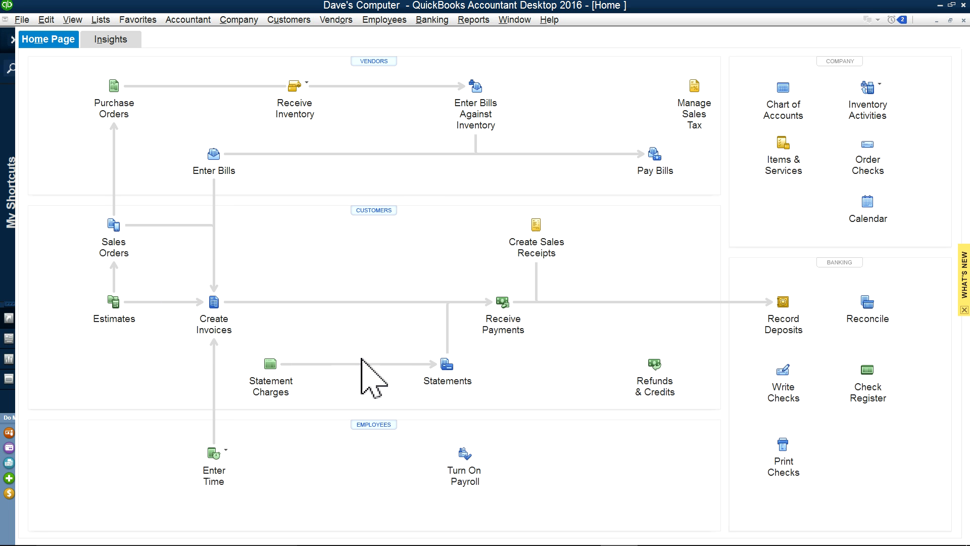
click(502, 318)
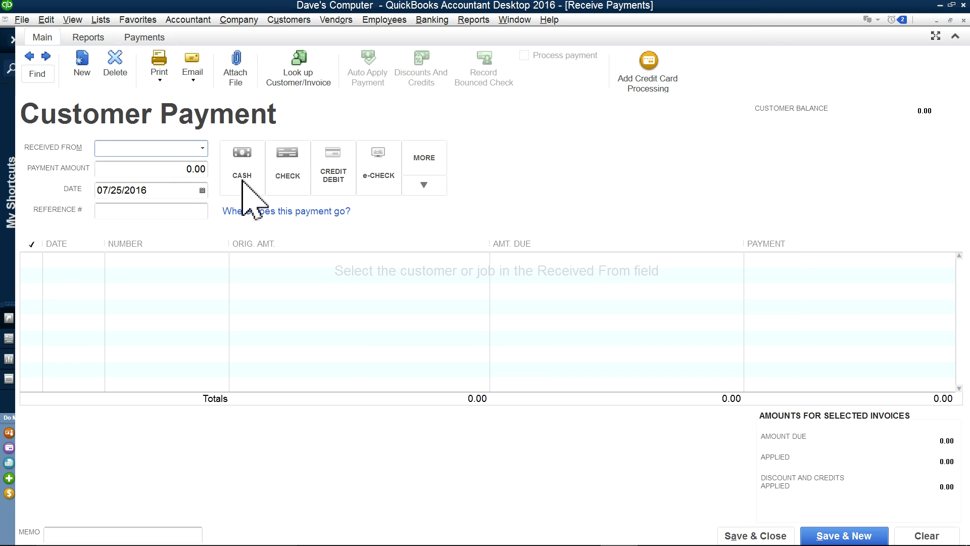
click(202, 149)
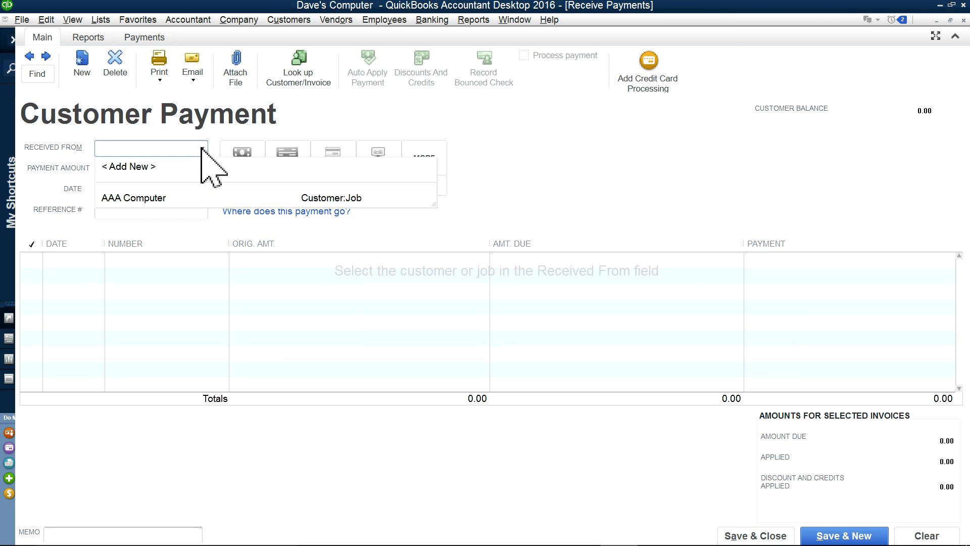
click(143, 198)
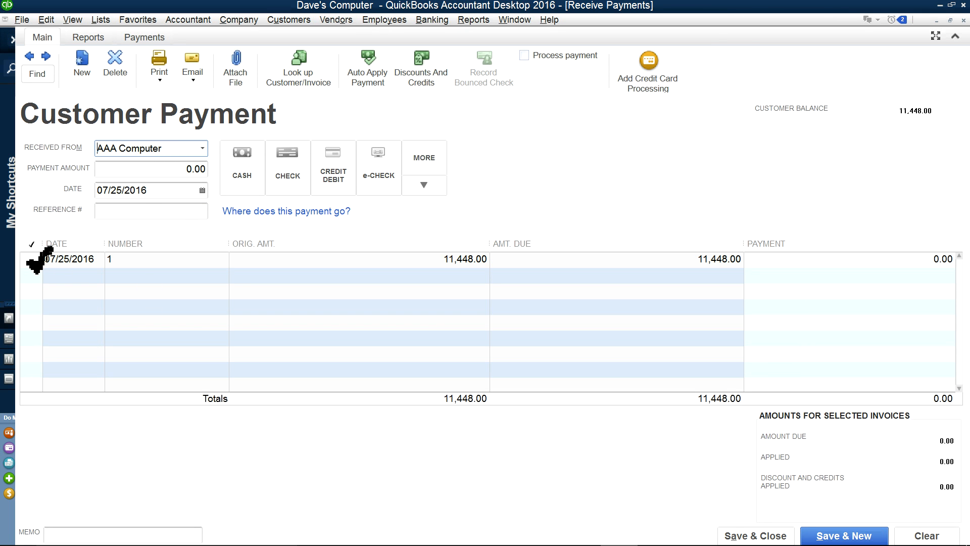
click(32, 260)
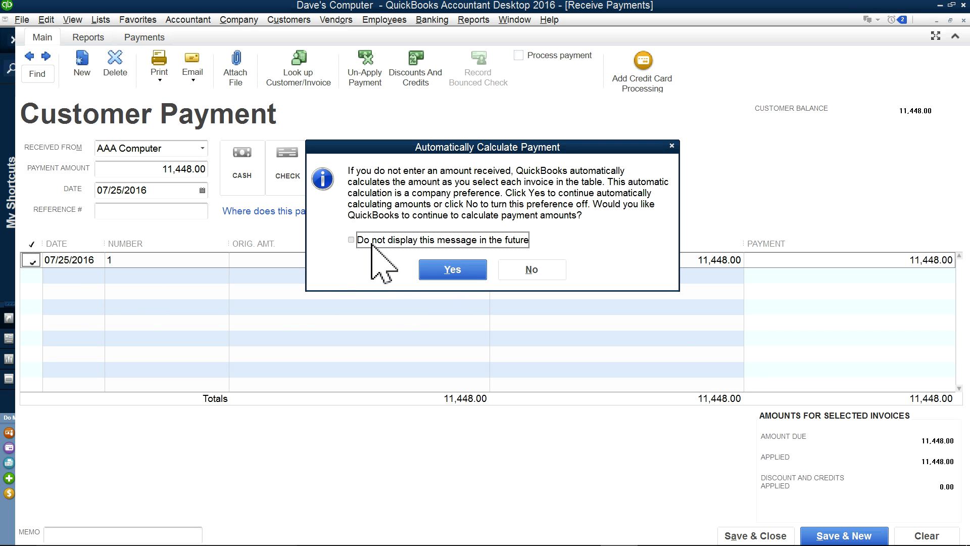
click(448, 271)
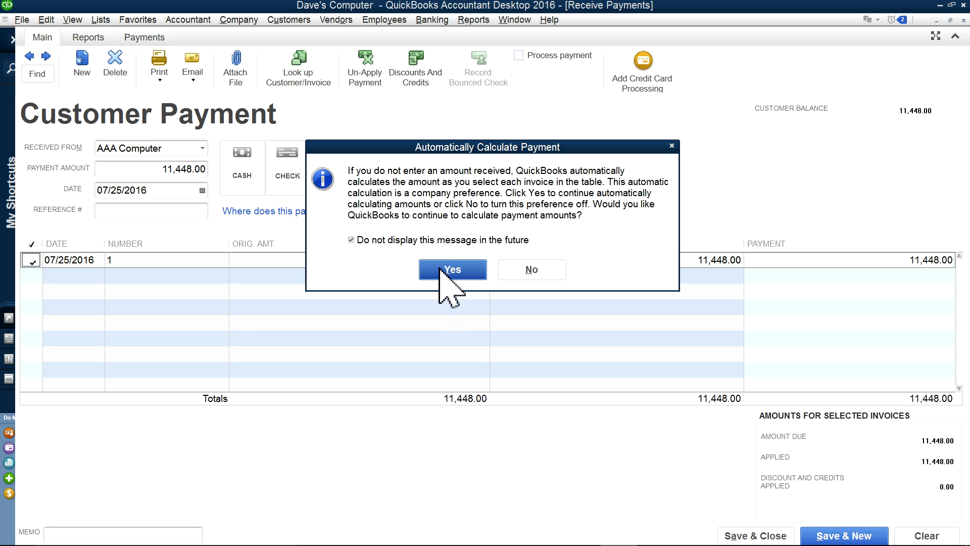
drag(908, 261, 960, 260)
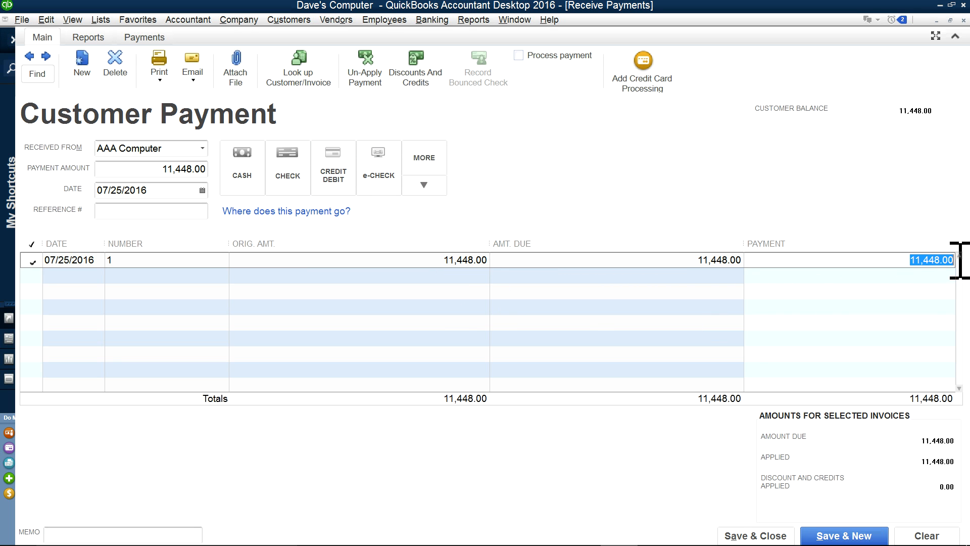
Step: Set the payment method to check with check number 565789, then save and close the customer payment
click(295, 174)
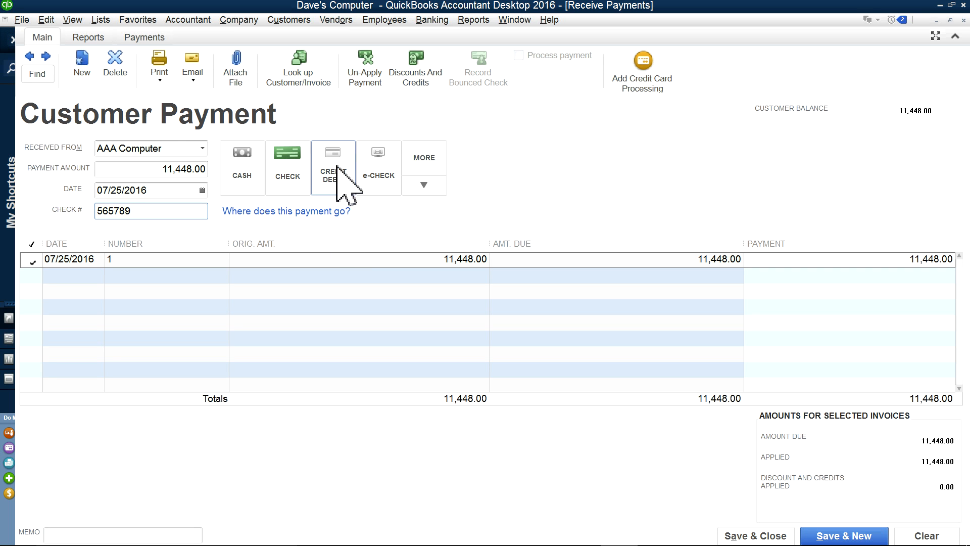
click(424, 185)
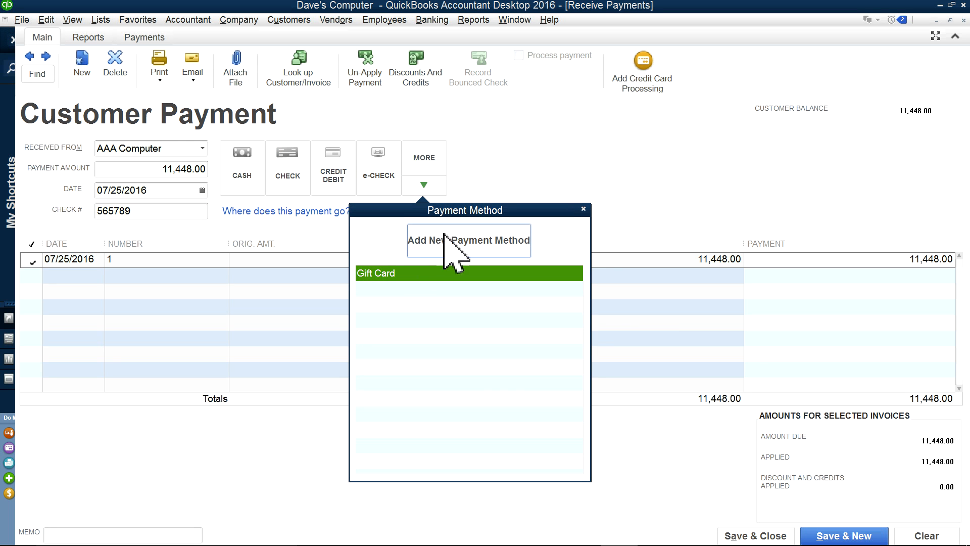
click(584, 209)
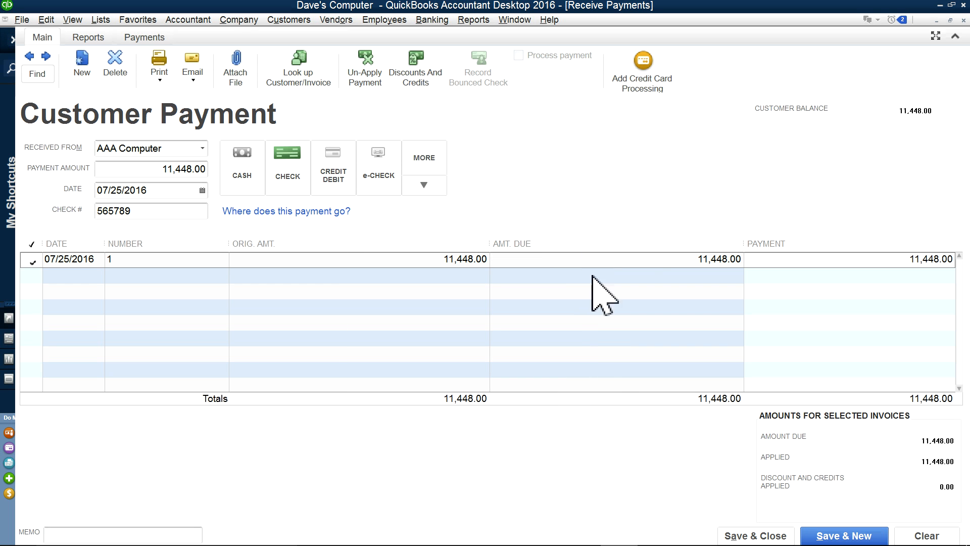
click(749, 536)
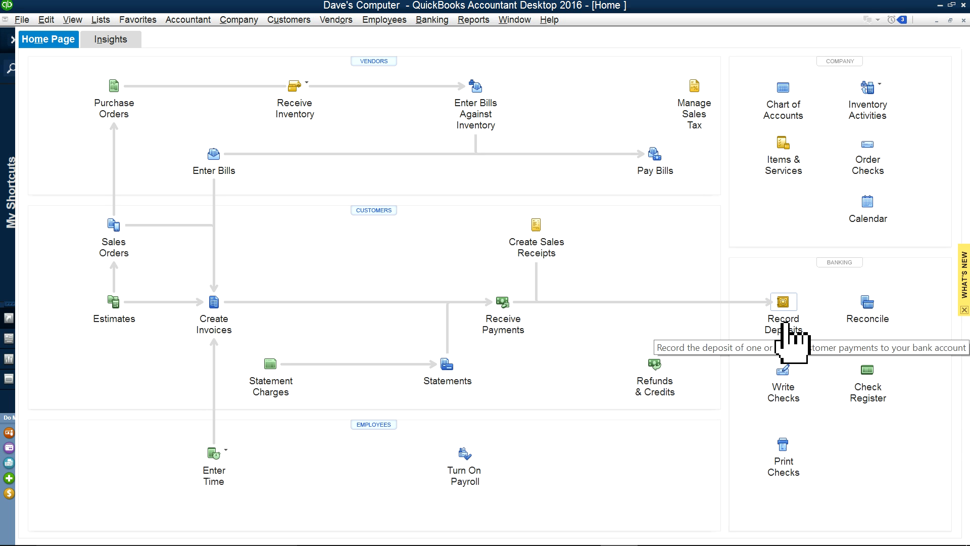
Step: Record a deposit of AAA Computer's check payment into Chase Checking, then save and close it
click(777, 329)
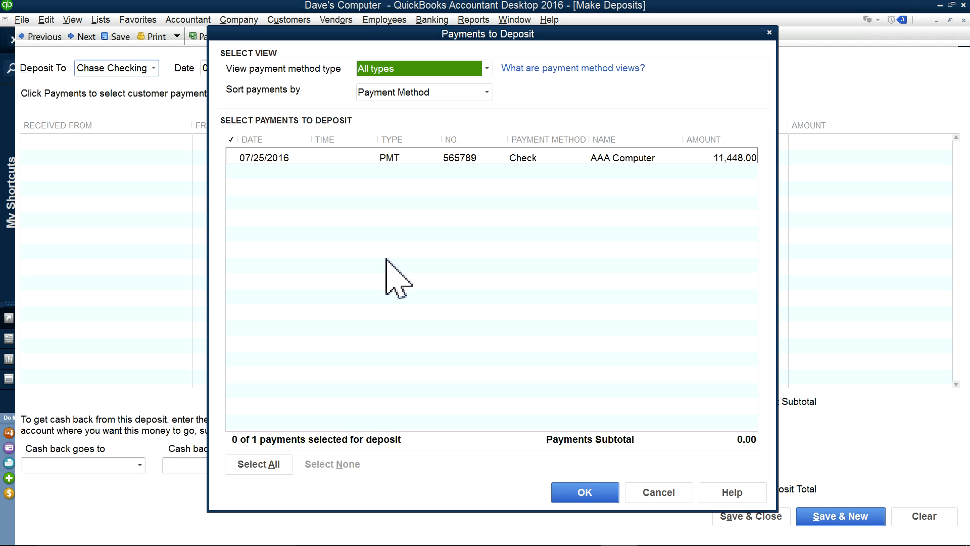
click(233, 158)
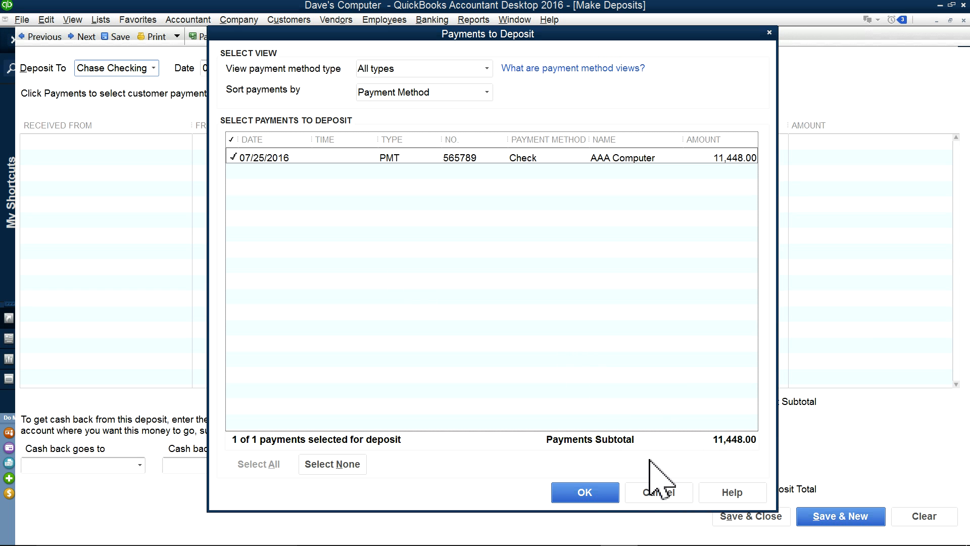
click(585, 492)
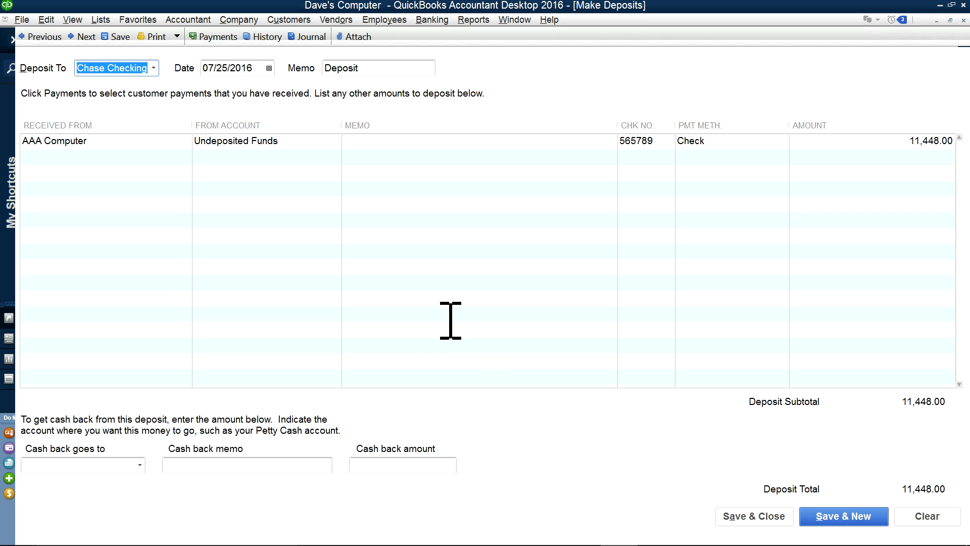
click(153, 69)
click(117, 119)
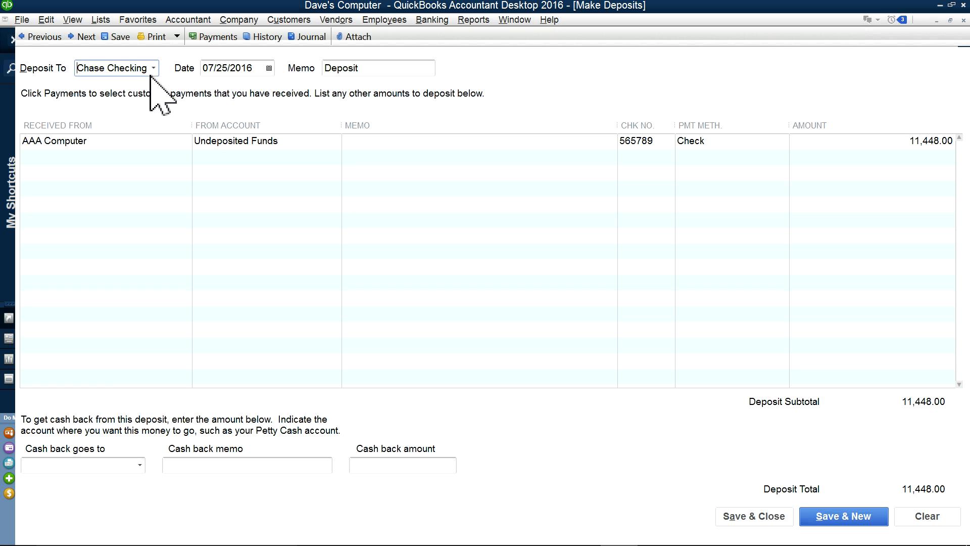
click(756, 516)
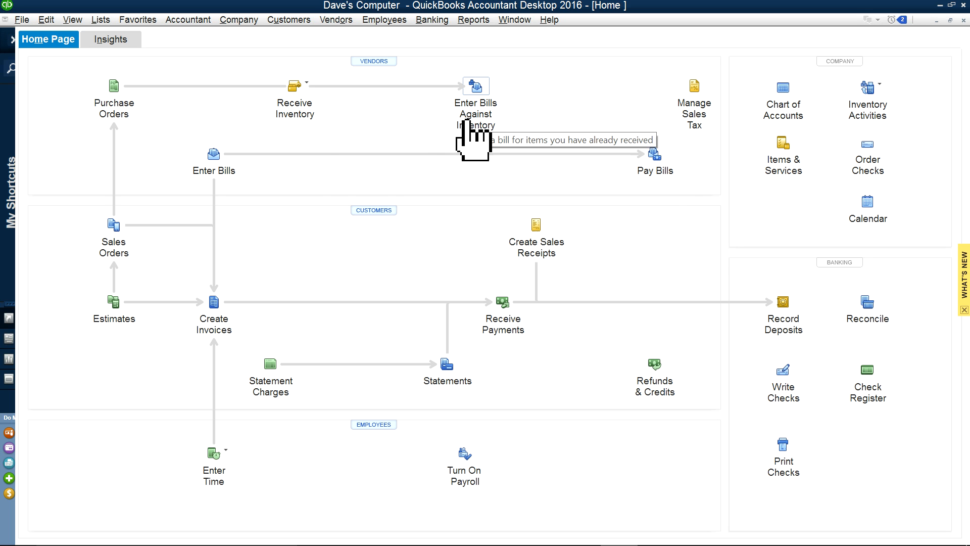
Step: Select the supplier bill due 08/24/2016 for payment in full, keeping Check as the payment method
click(656, 174)
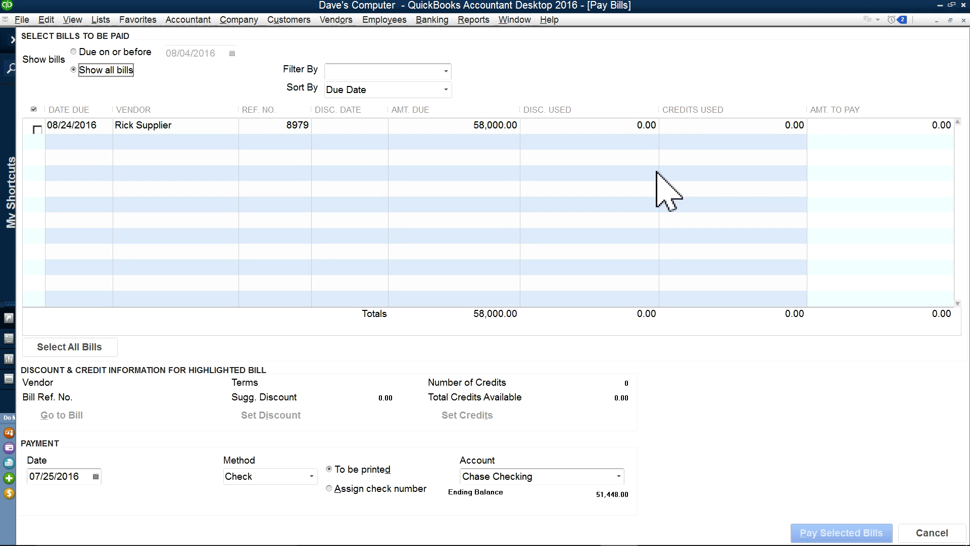
click(37, 127)
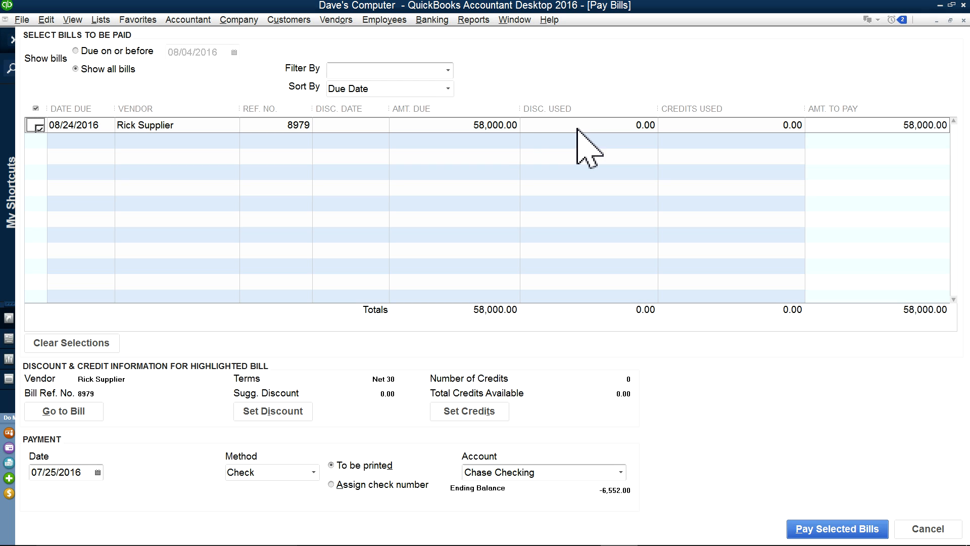
click(309, 474)
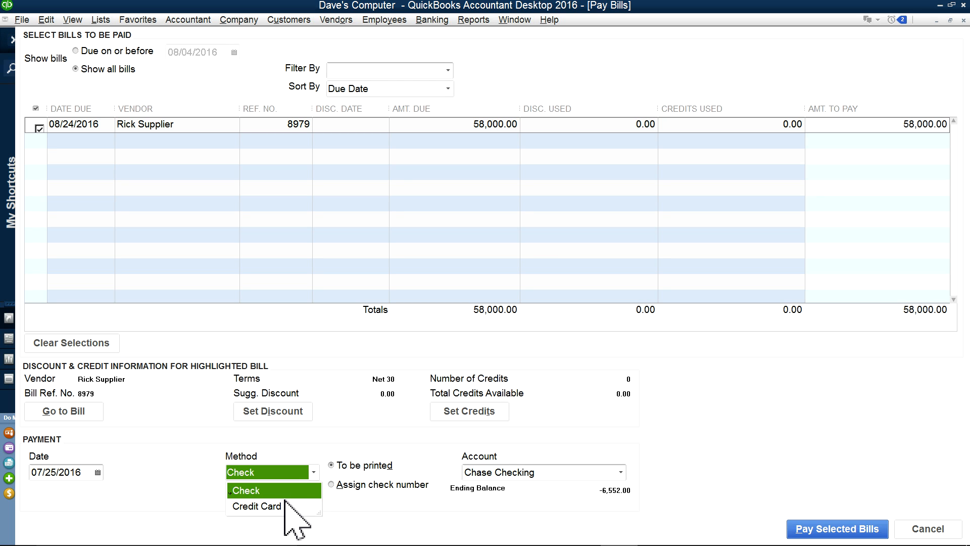
click(206, 469)
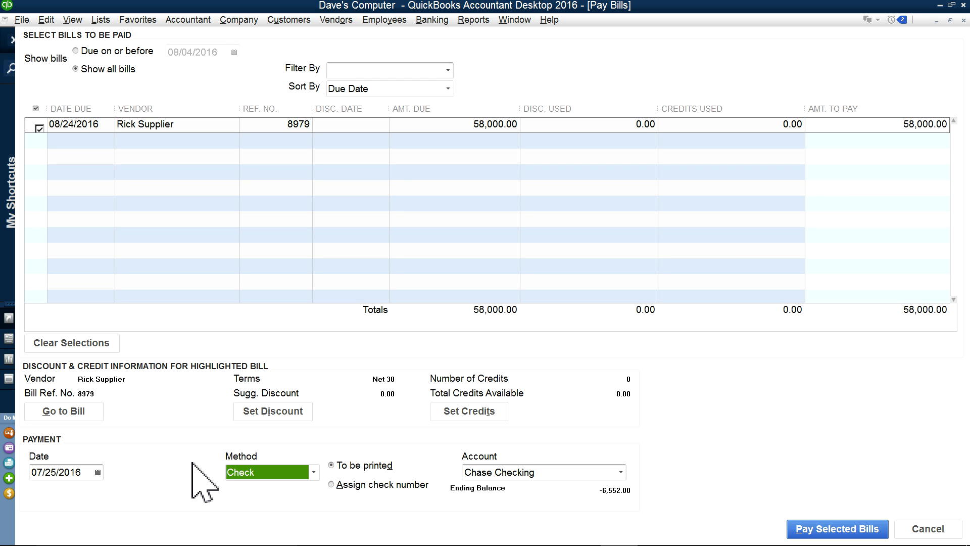
click(337, 485)
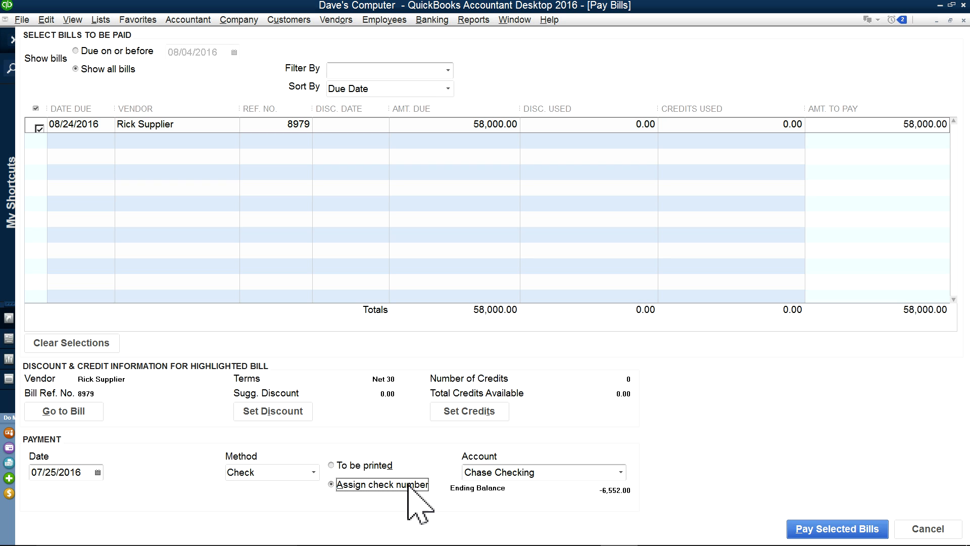
click(331, 465)
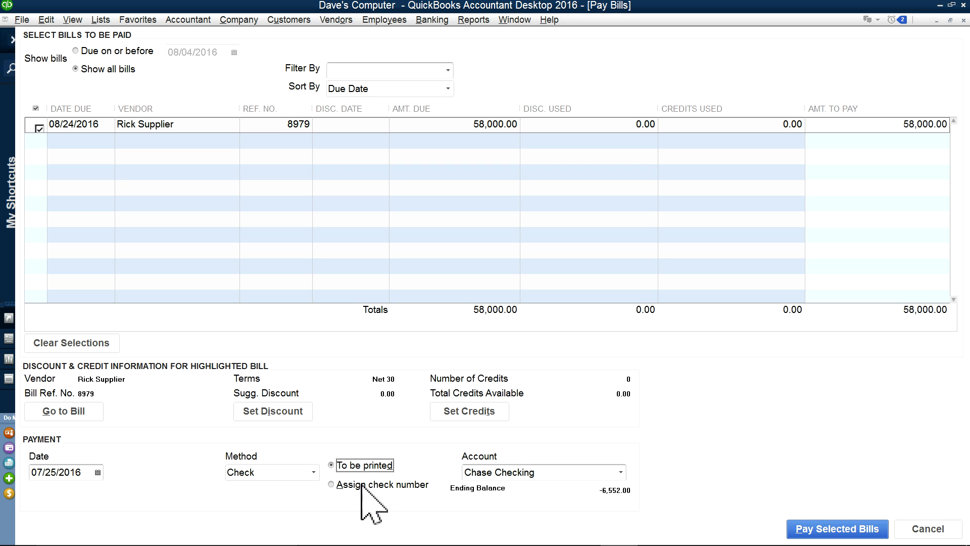
click(341, 483)
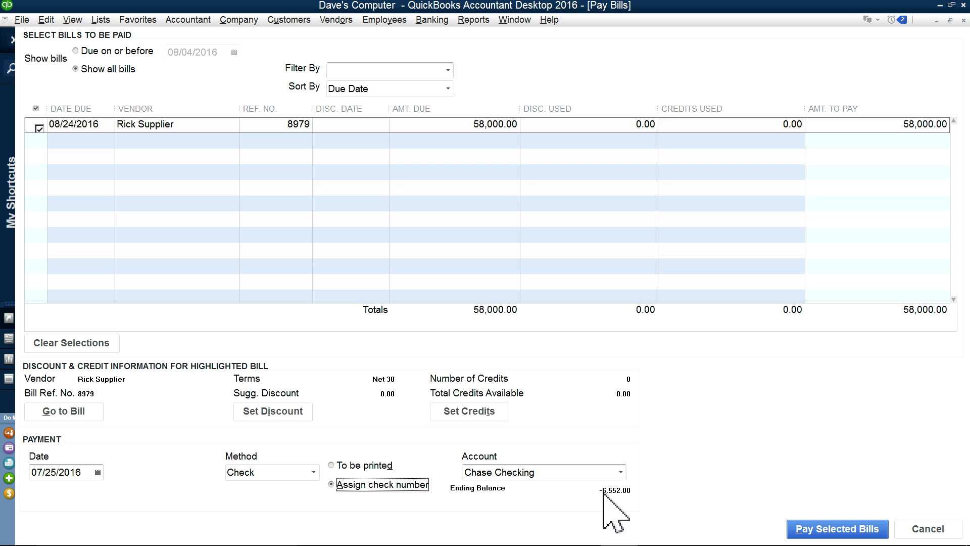
click(621, 473)
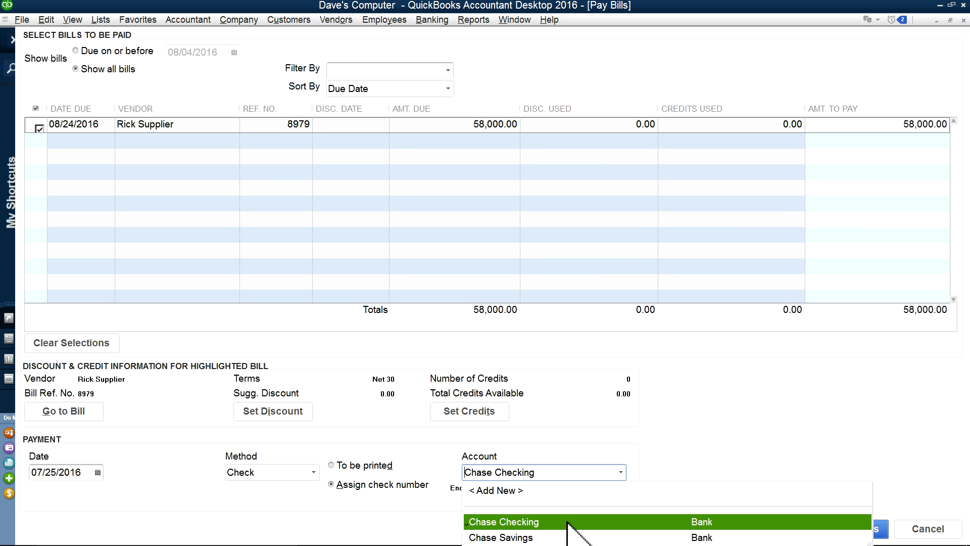
click(707, 436)
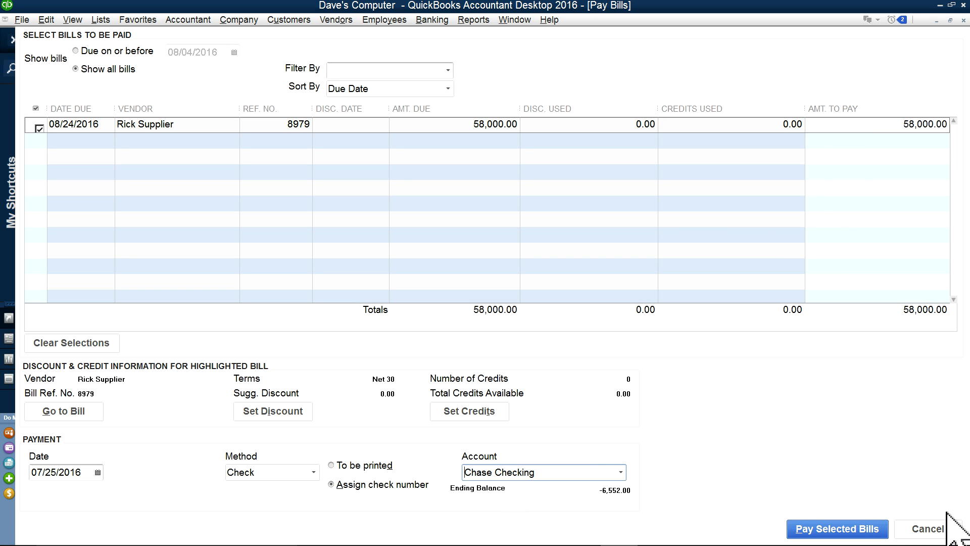
click(928, 529)
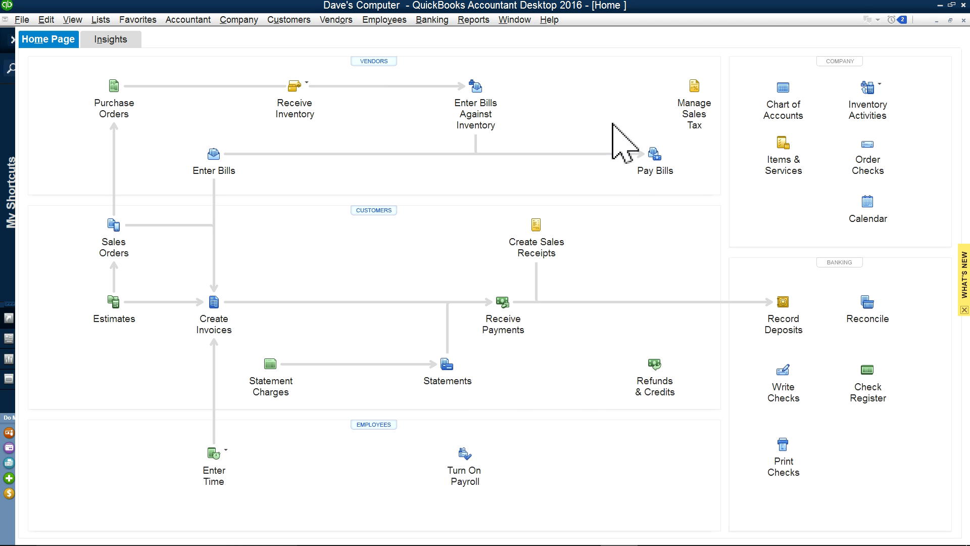
Step: Start a transfer of funds between accounts and set Chase Savings as the account the money comes from
click(417, 22)
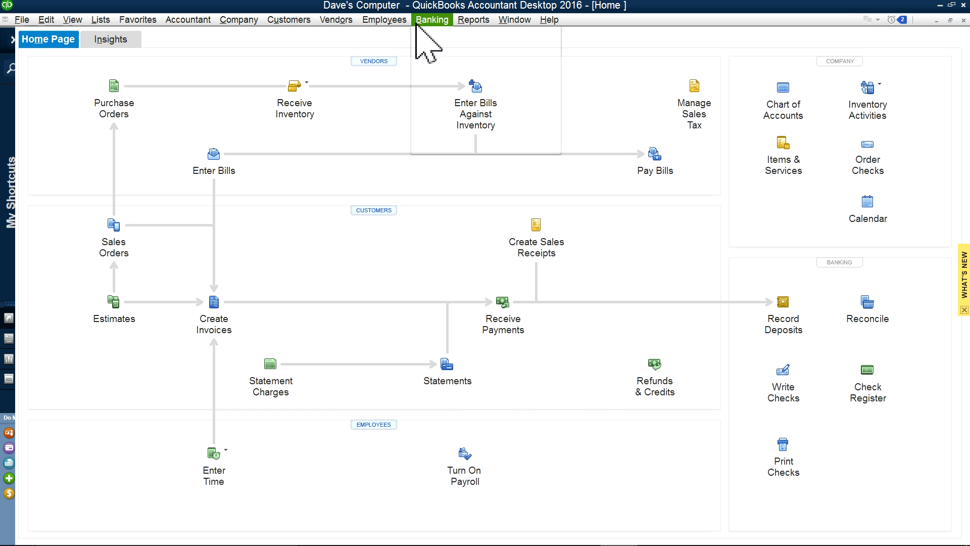
click(427, 92)
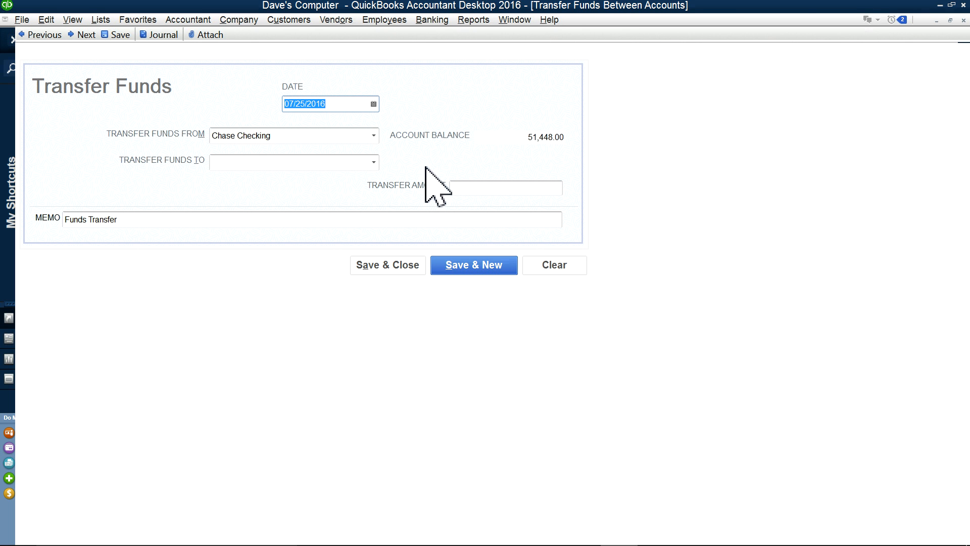
click(370, 136)
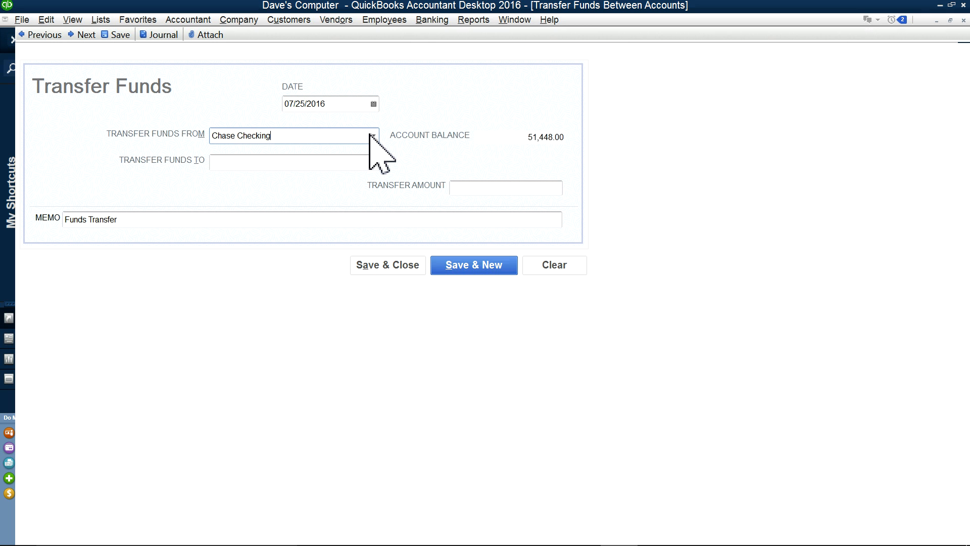
click(373, 135)
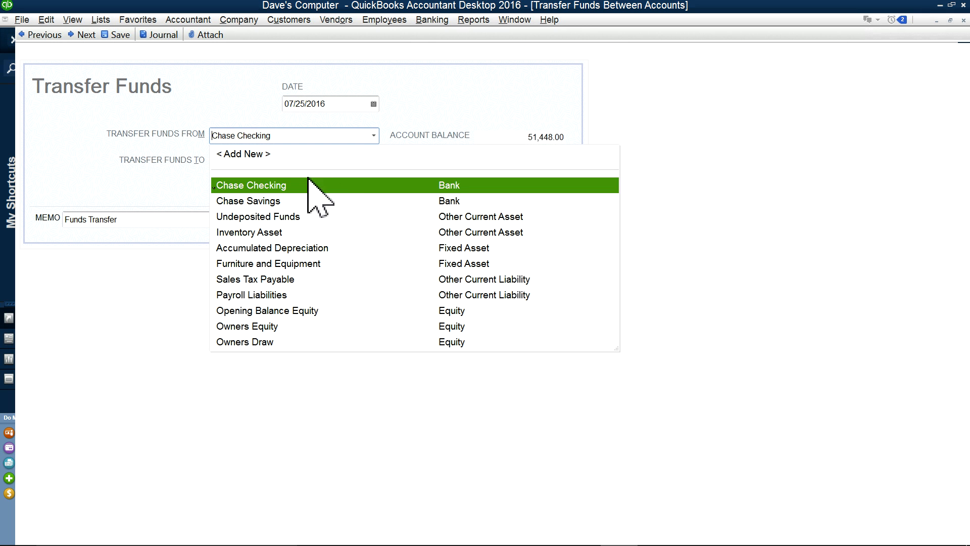
click(265, 216)
click(265, 217)
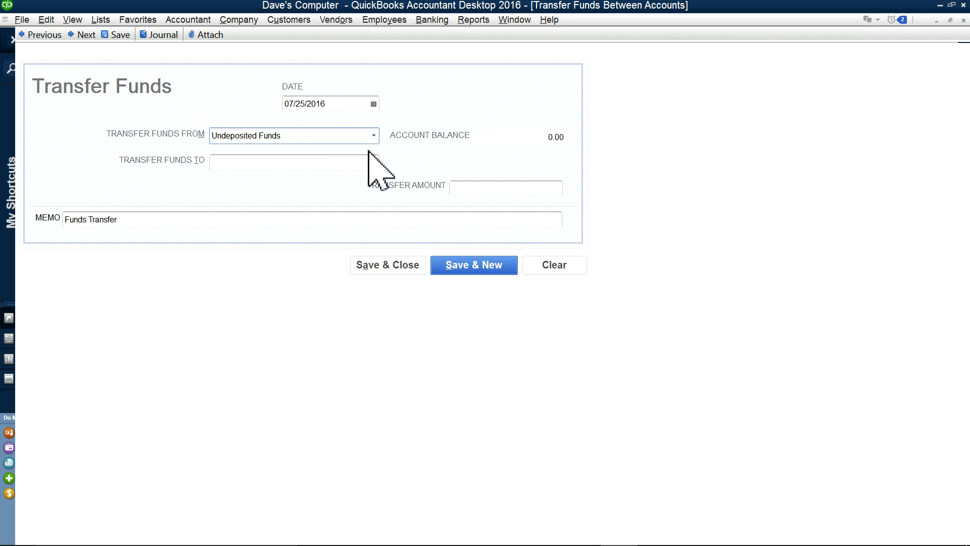
click(373, 135)
click(266, 202)
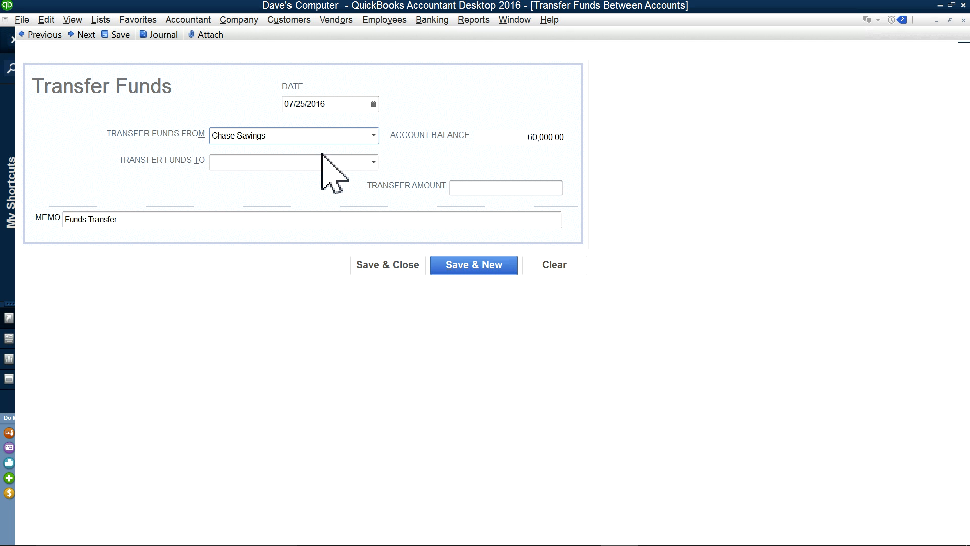
Step: Set Chase Checking as the receiving account with a transfer amount of 25000, then save and close the transfer
click(372, 160)
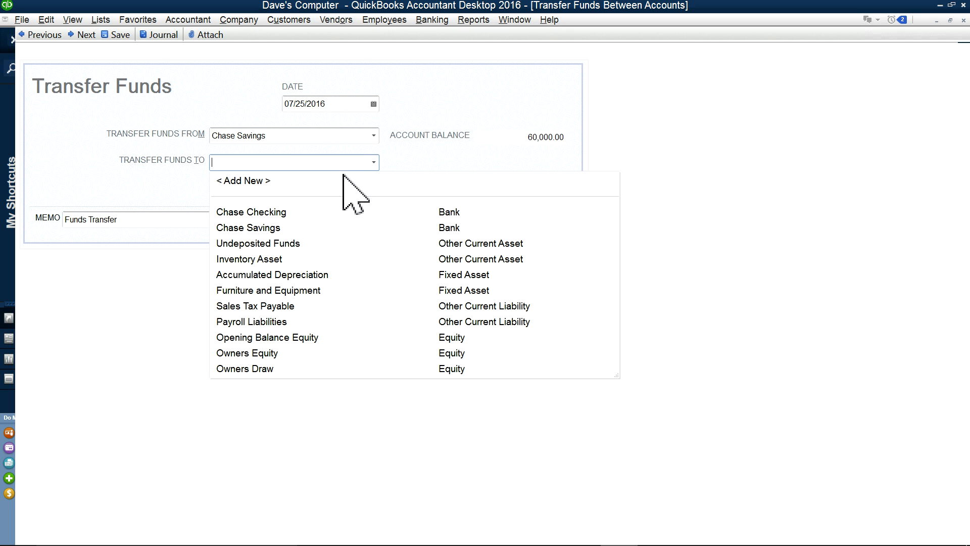
click(255, 215)
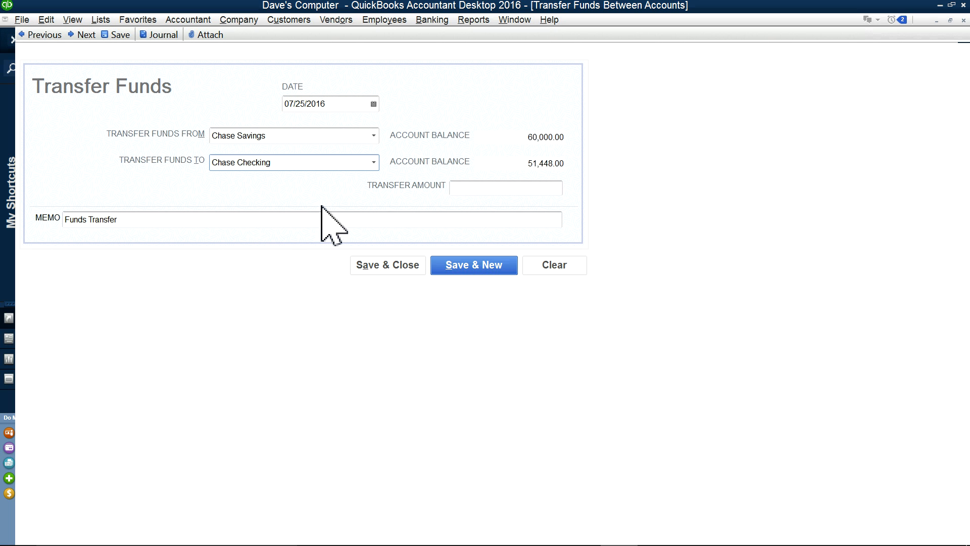
click(511, 189)
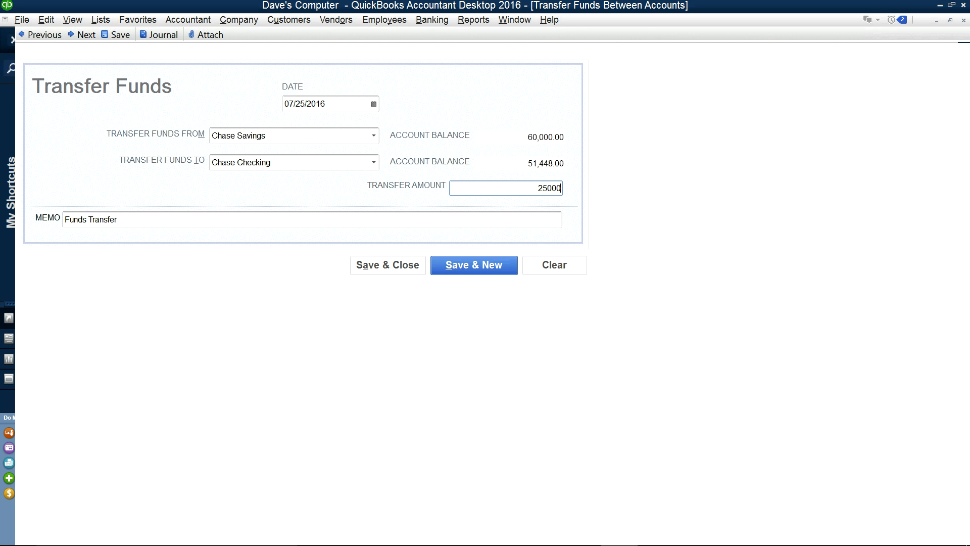
click(390, 268)
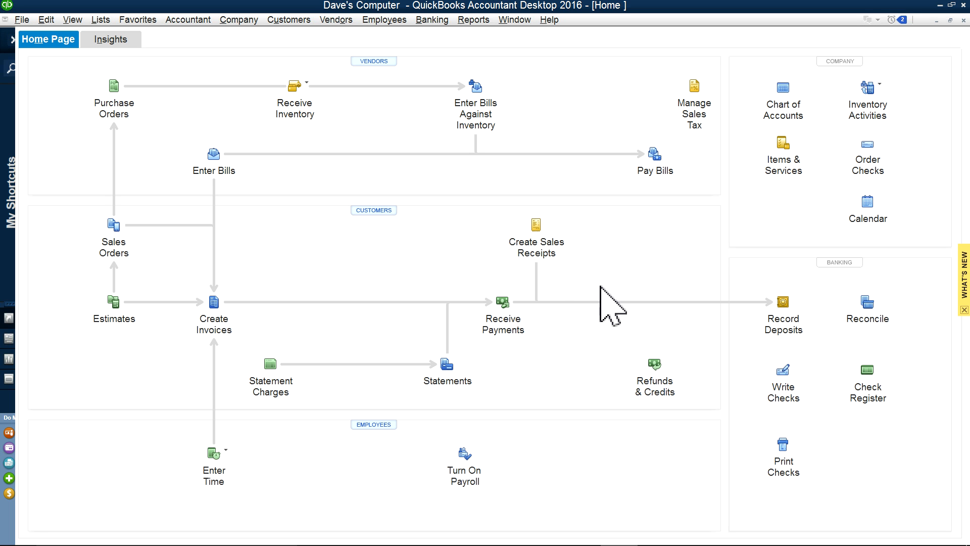
Step: Select the supplier bill due 08/24/2016 for full payment from Chase Checking, choosing to assign the check number
click(640, 167)
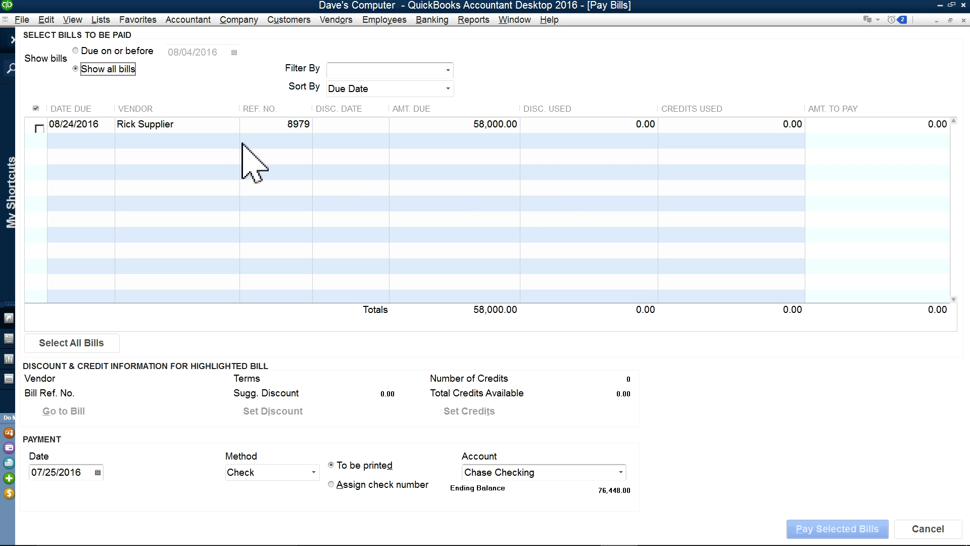
click(39, 126)
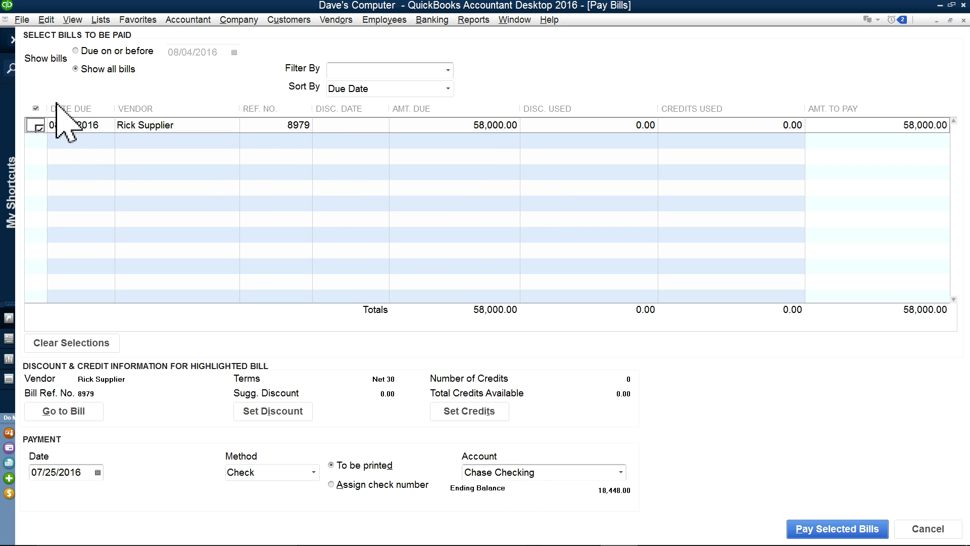
click(38, 126)
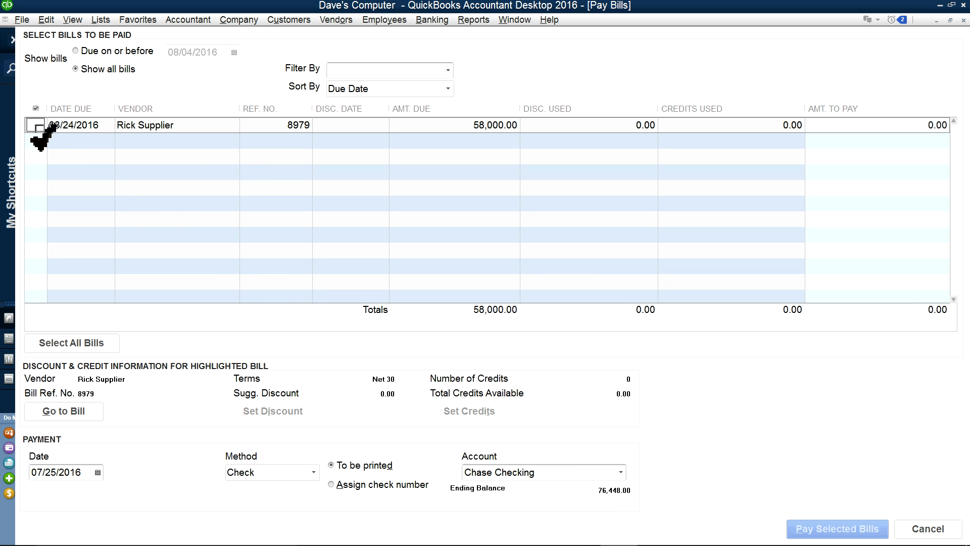
click(33, 125)
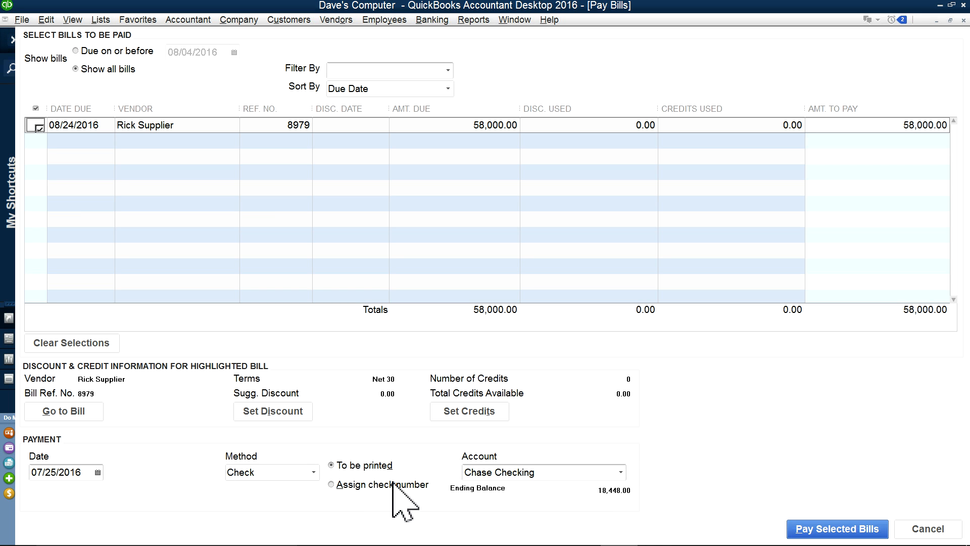
click(346, 484)
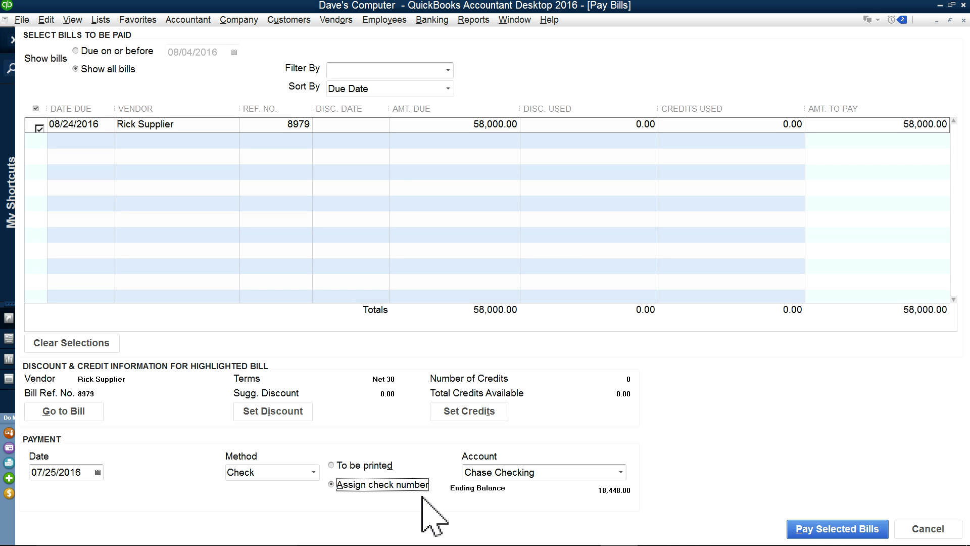
Step: Pay the selected bill with check number 1001 and finish the payment summary
click(853, 529)
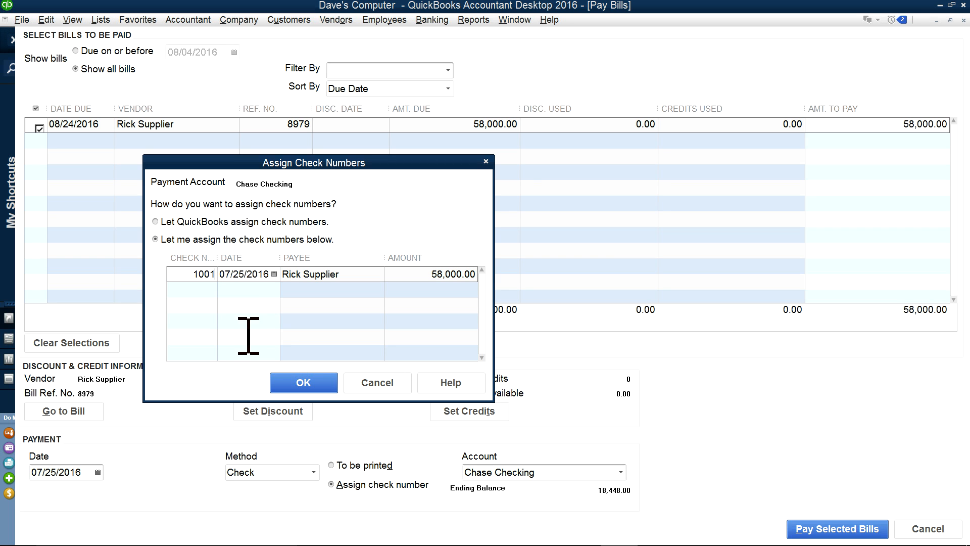
click(309, 383)
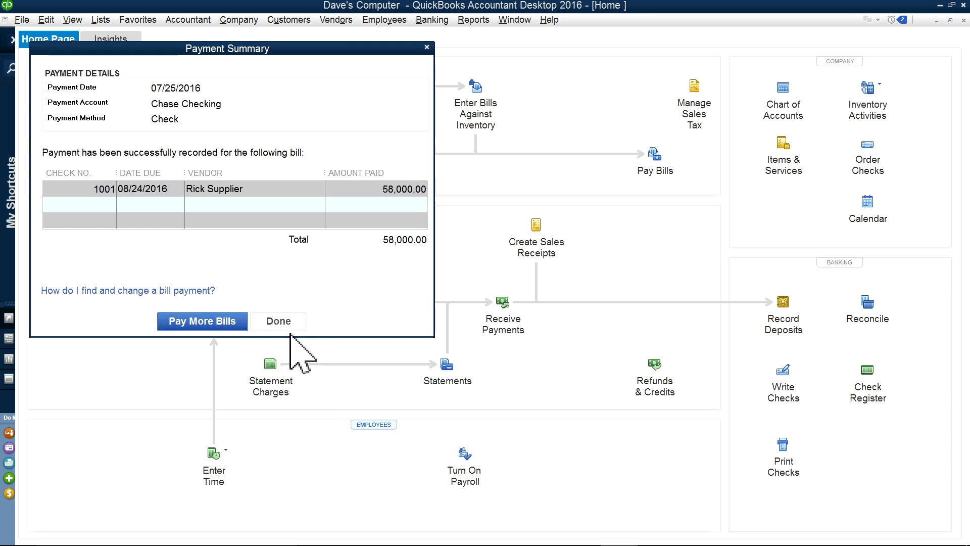
click(291, 332)
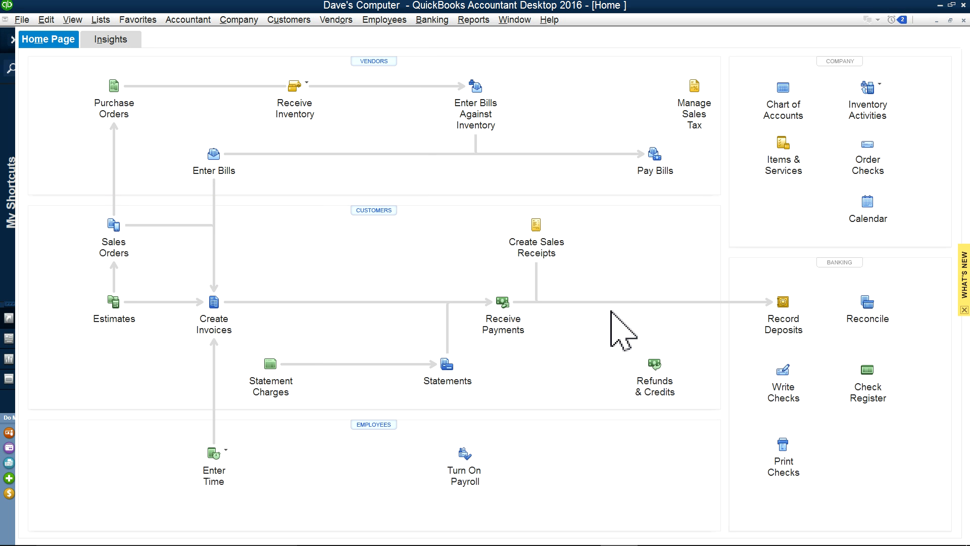
Step: Return to the open Balance Sheet, refresh it to examine the updated account balances, and close the report
click(511, 22)
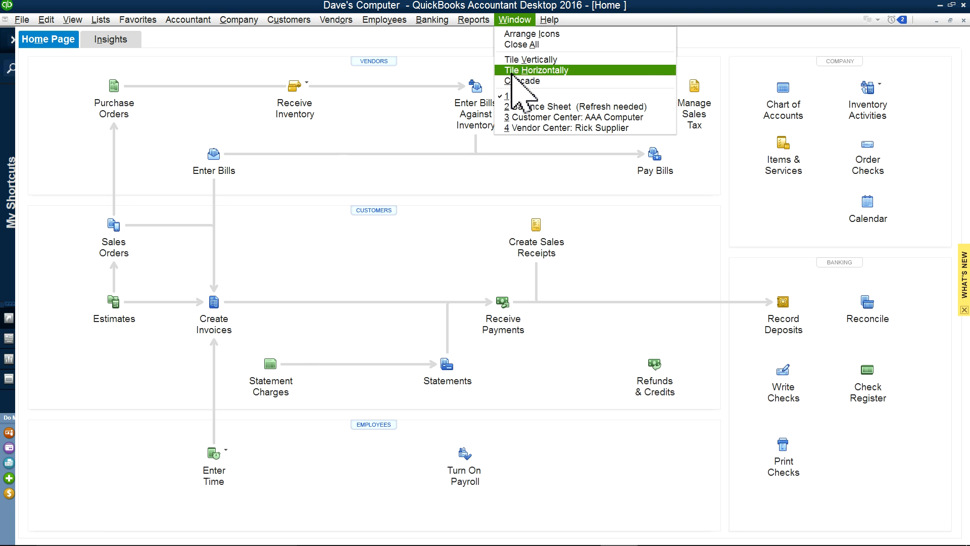
click(514, 105)
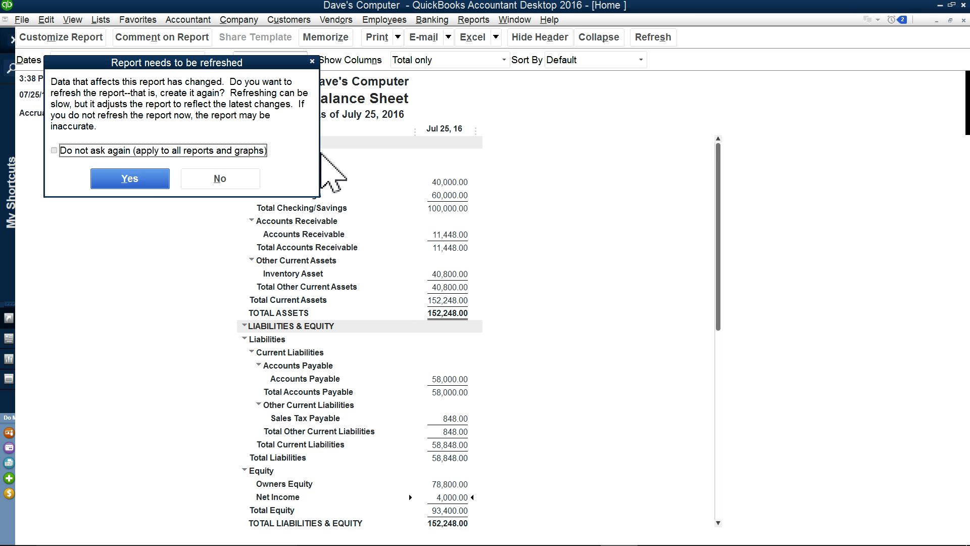
click(129, 179)
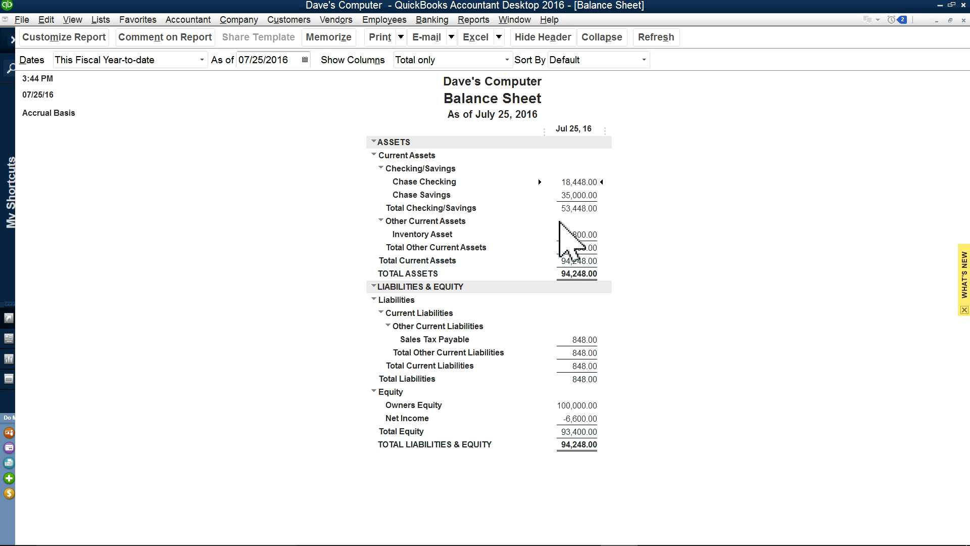
click(963, 21)
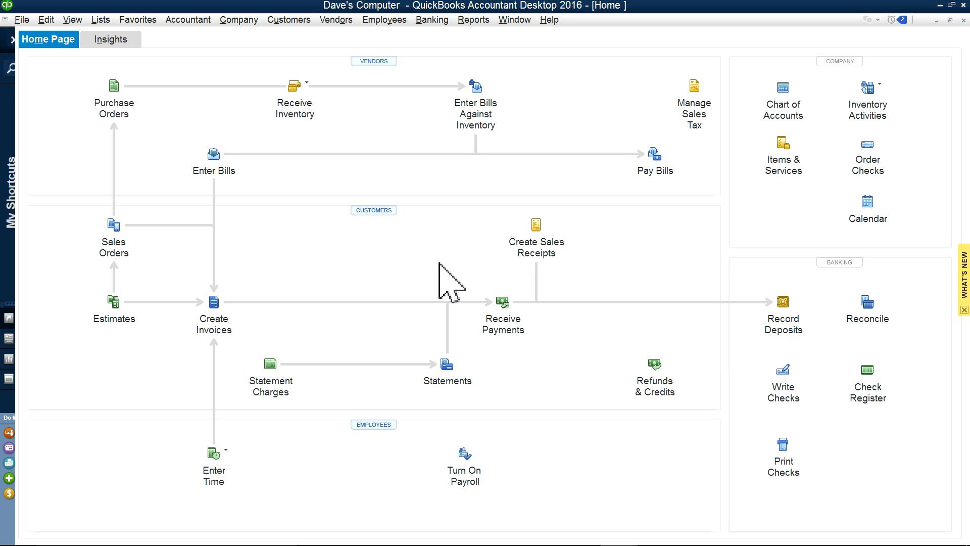
Step: Start a new sales receipt, enter the customer's full name, and quick-add them to the customer list
click(528, 249)
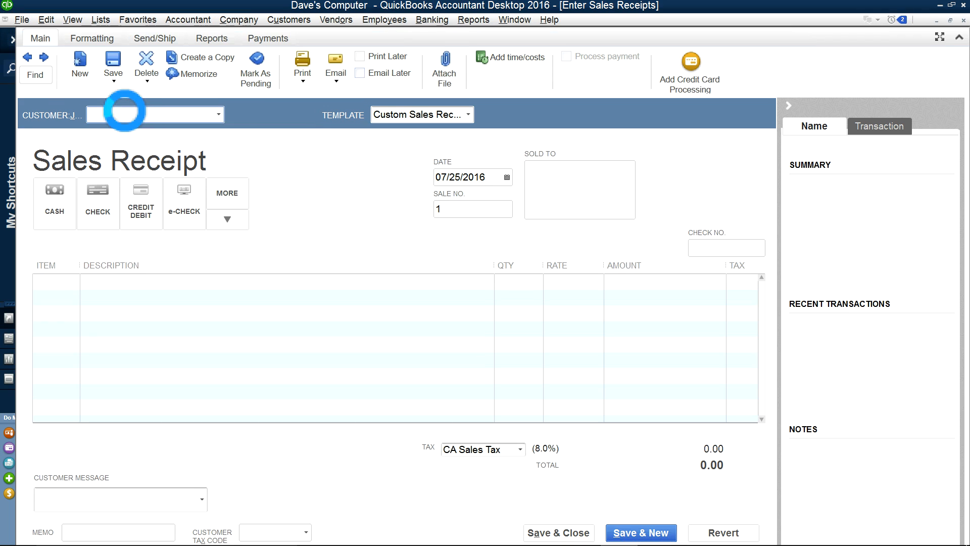
click(217, 116)
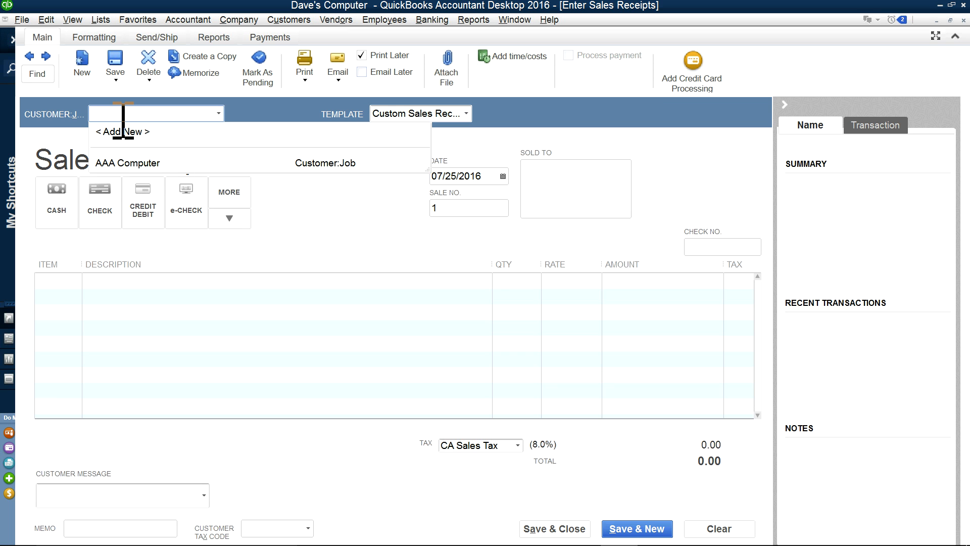
text(Tim Johns)
click(123, 117)
text(hns)
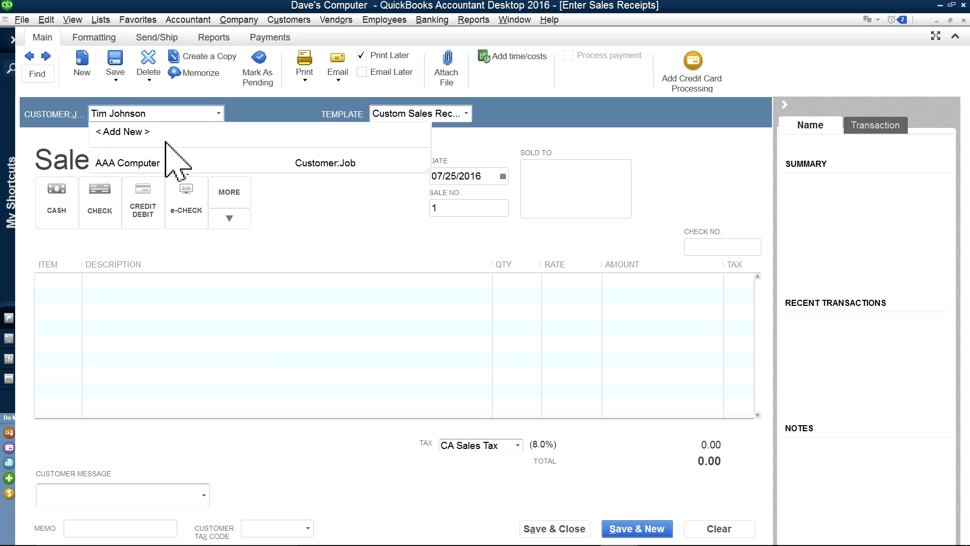
key(Tab)
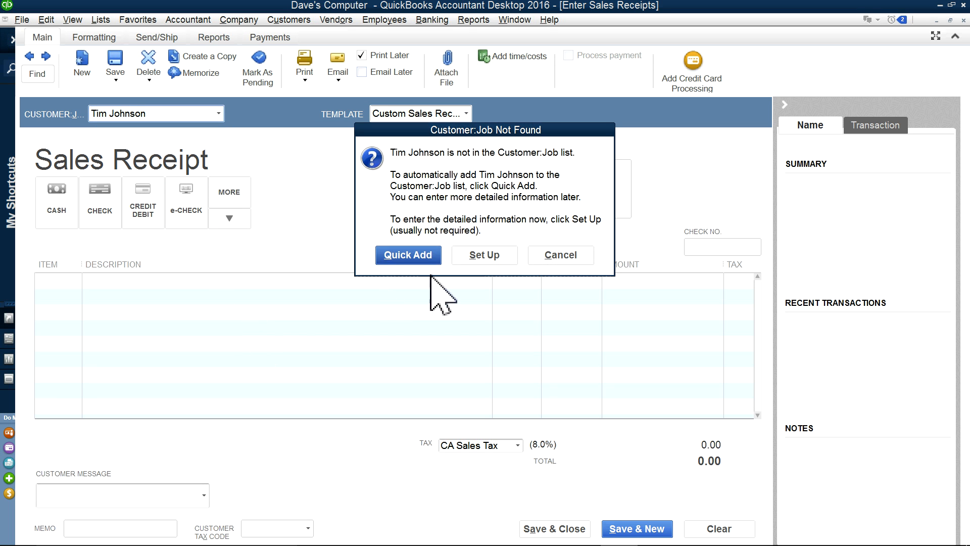
click(427, 256)
Step: Add the inventory items Computer 101 and Computer 102 as the first two lines of the sales receipt
click(70, 281)
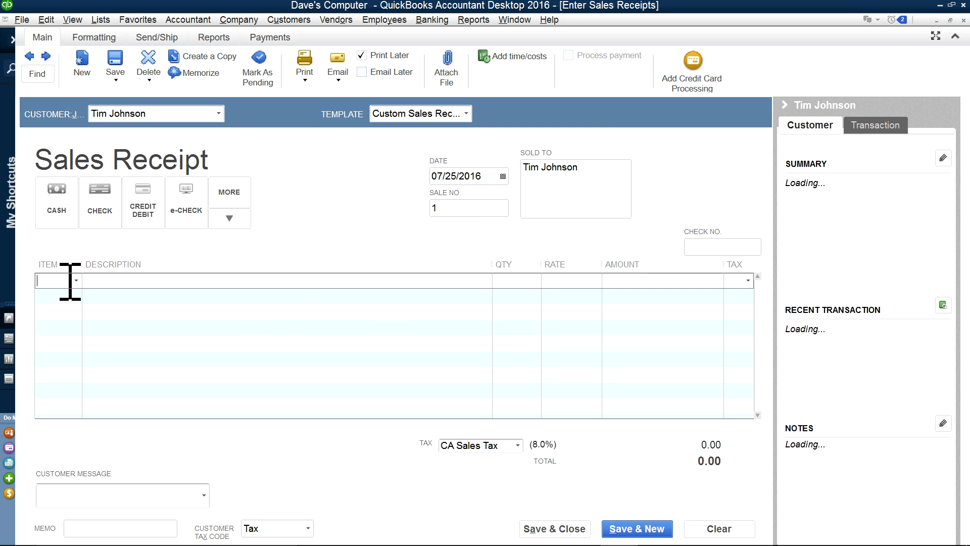
click(76, 280)
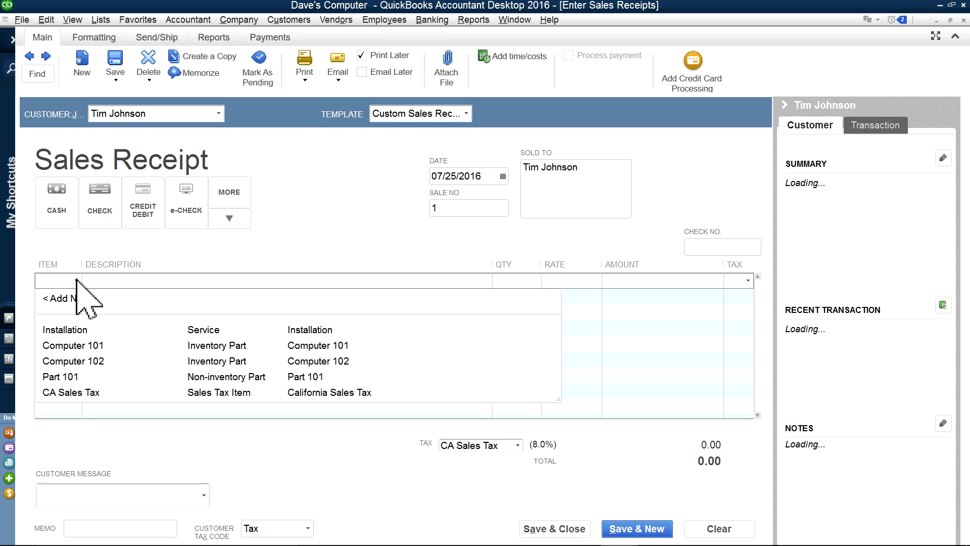
click(86, 346)
click(66, 297)
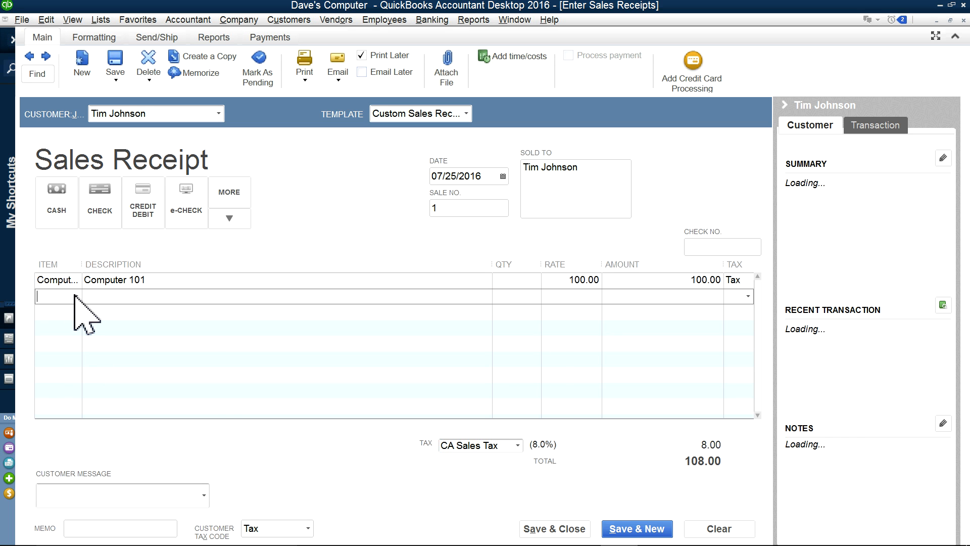
click(75, 296)
click(86, 374)
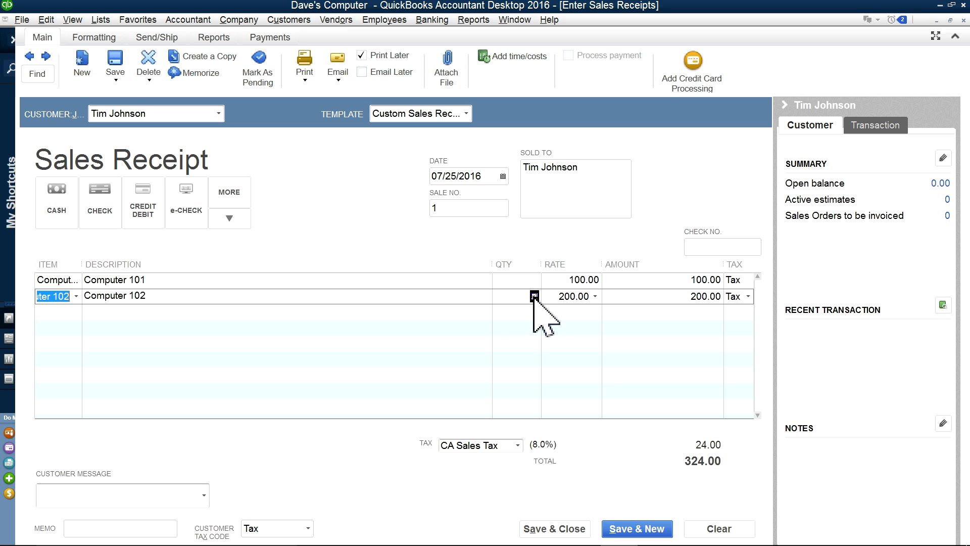
Step: Check the current availability of both computer items and set the quantities to 50 for Computer 102 and 40 for Computer 101
click(534, 296)
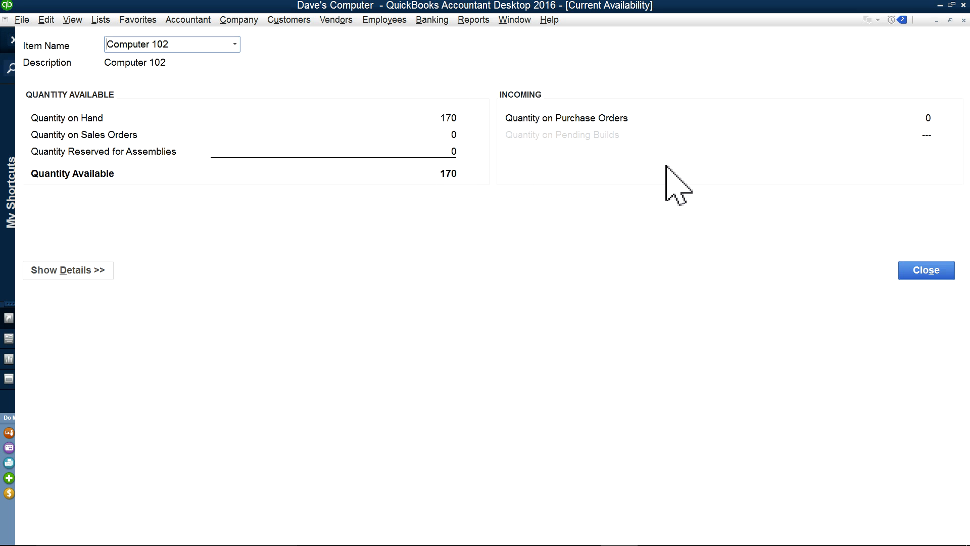
click(929, 268)
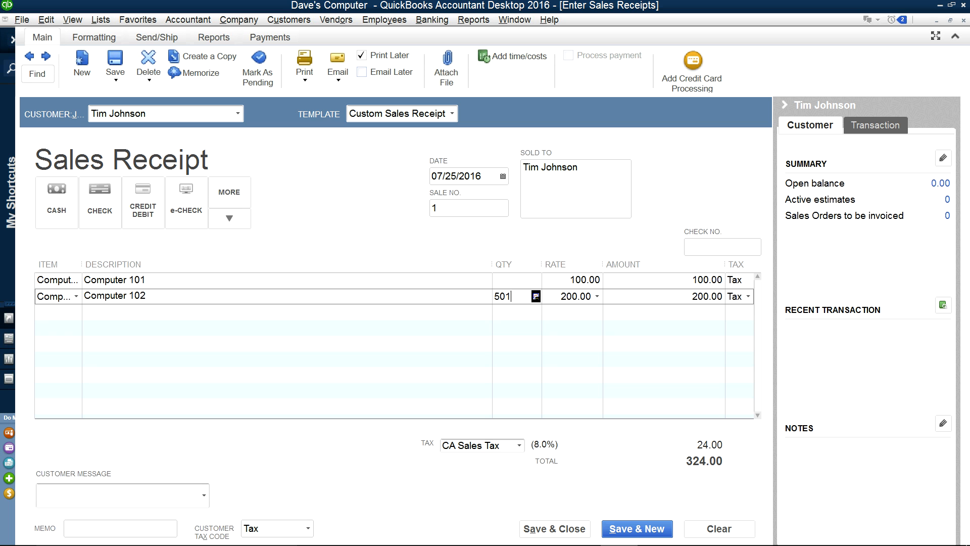
click(516, 277)
click(535, 281)
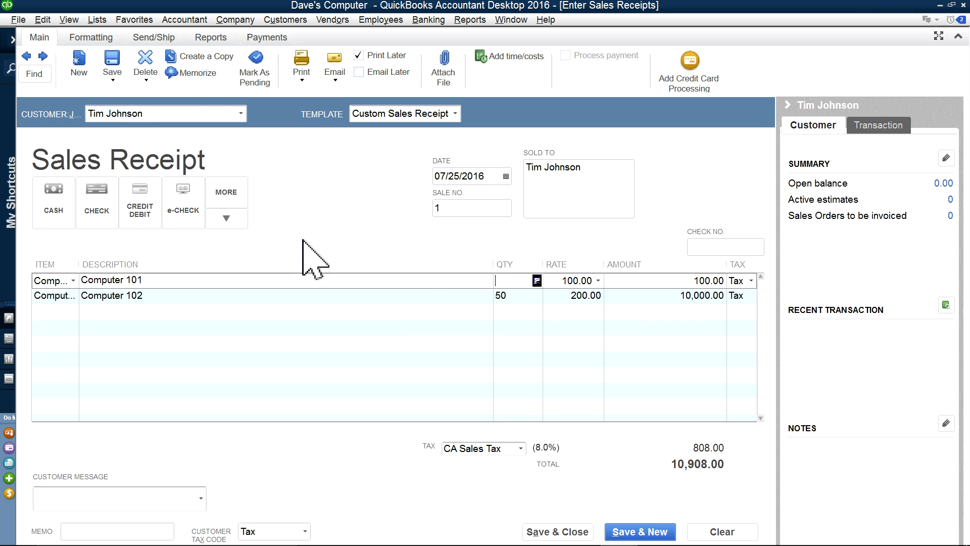
click(927, 269)
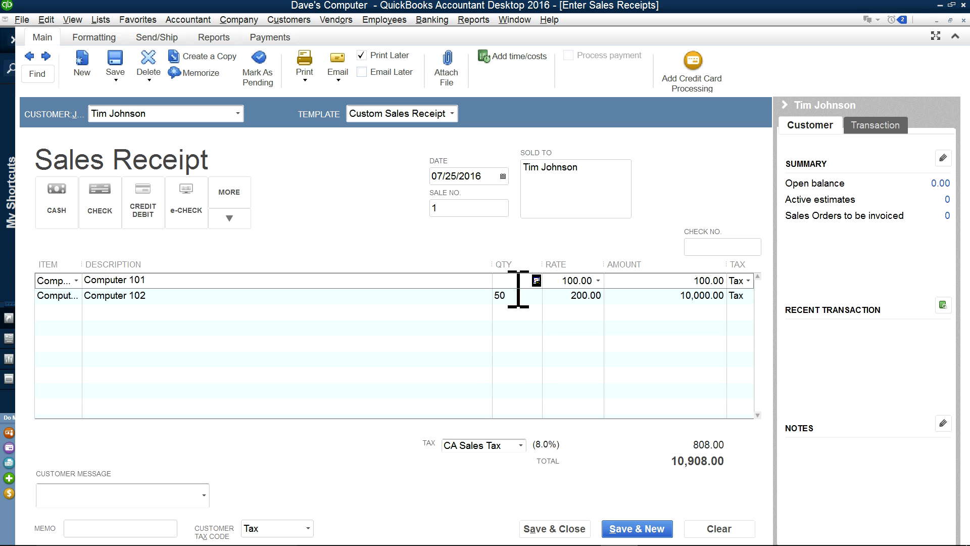
click(532, 324)
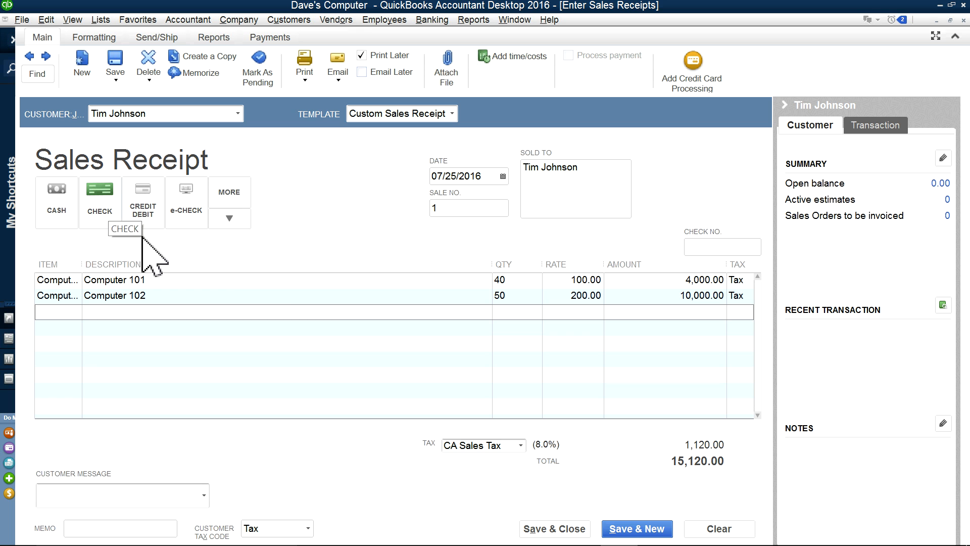
Step: Set the payment method to check with check number 589, and save and close the sales receipt
click(100, 213)
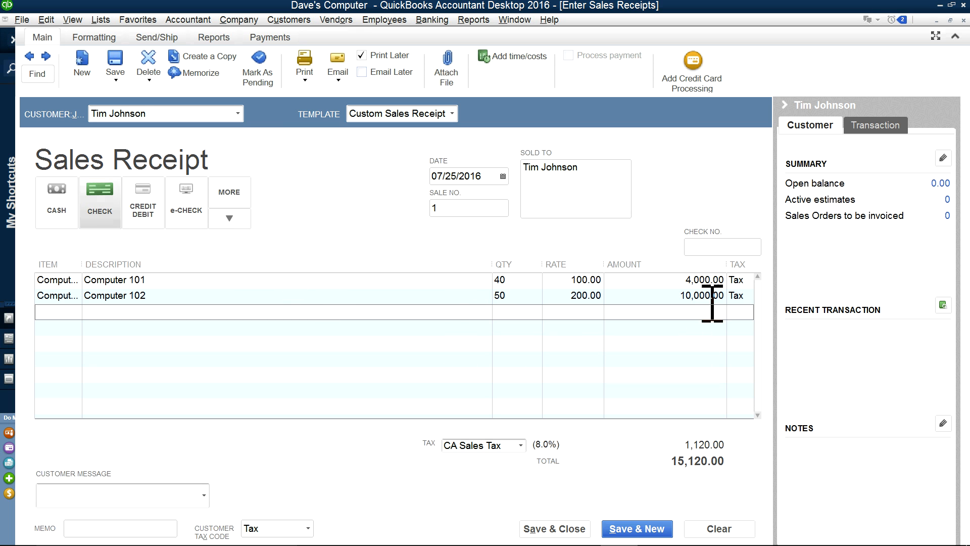
click(741, 247)
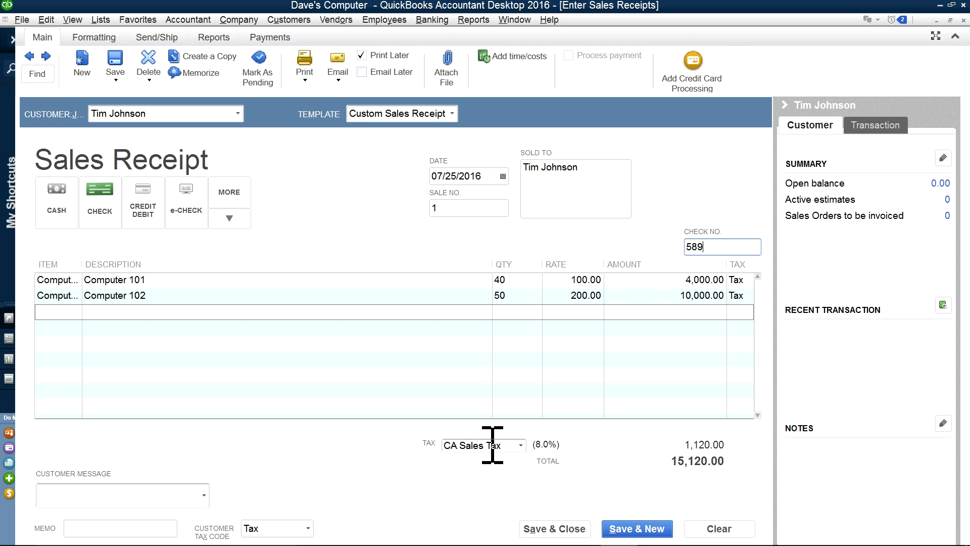
click(556, 528)
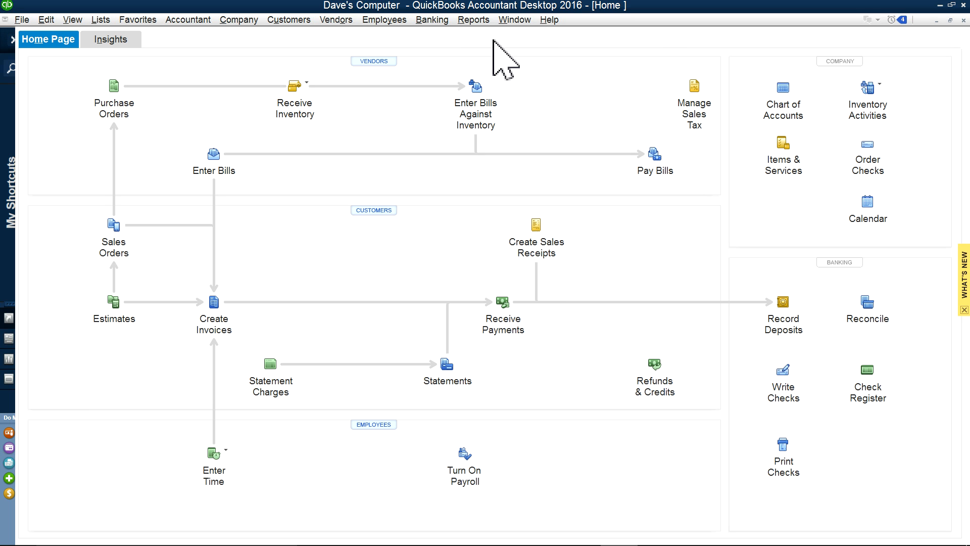
Step: Open the Balance Sheet Standard report, examine undeposited funds, inventory and sales tax payable, and close the report
click(516, 20)
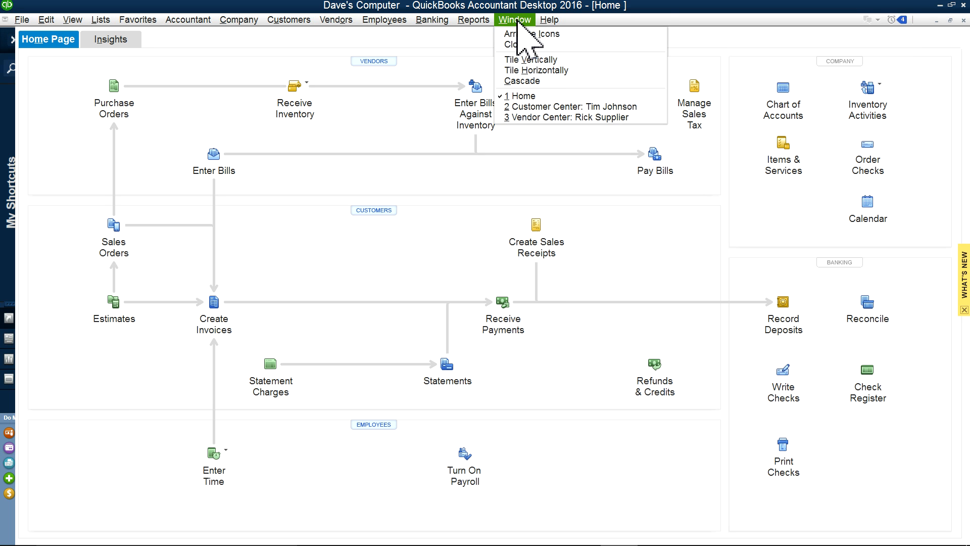
click(460, 21)
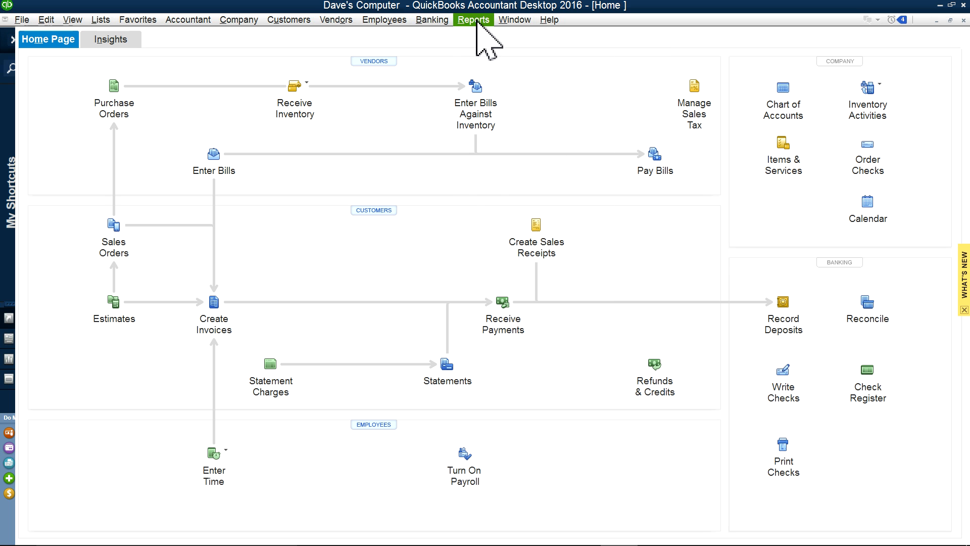
click(474, 20)
mouse_move(470, 104)
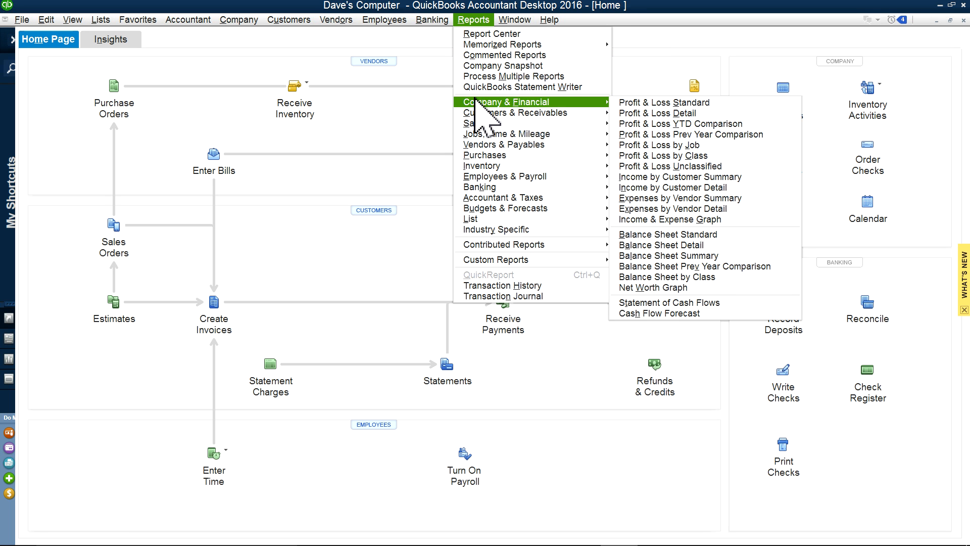
click(667, 234)
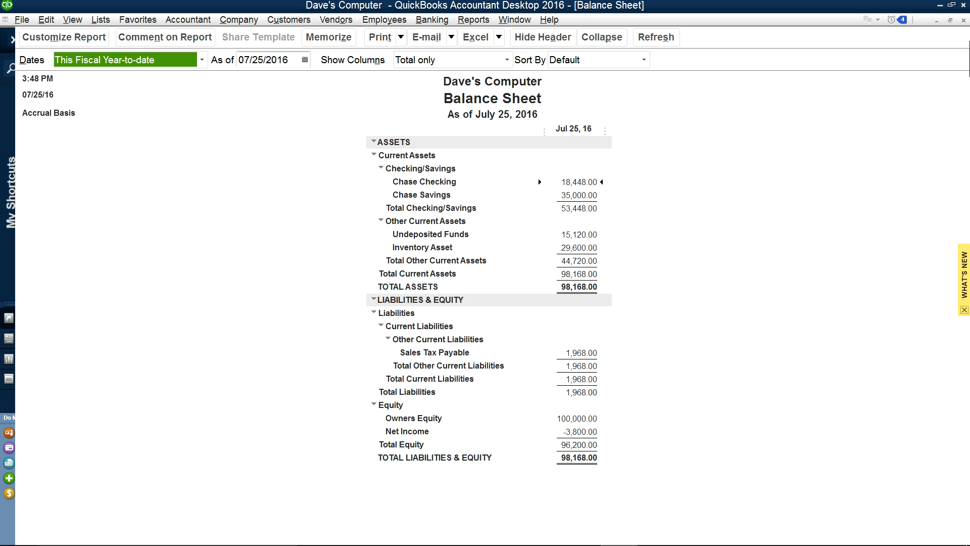
click(964, 19)
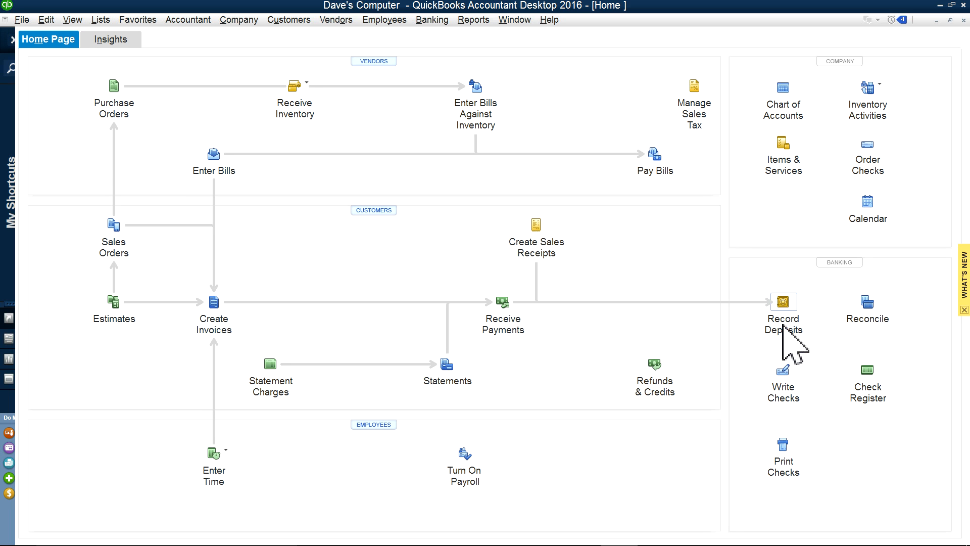
Step: Record a deposit of the customer's check payment from the sales receipt into Chase Checking, and save and close it
click(784, 329)
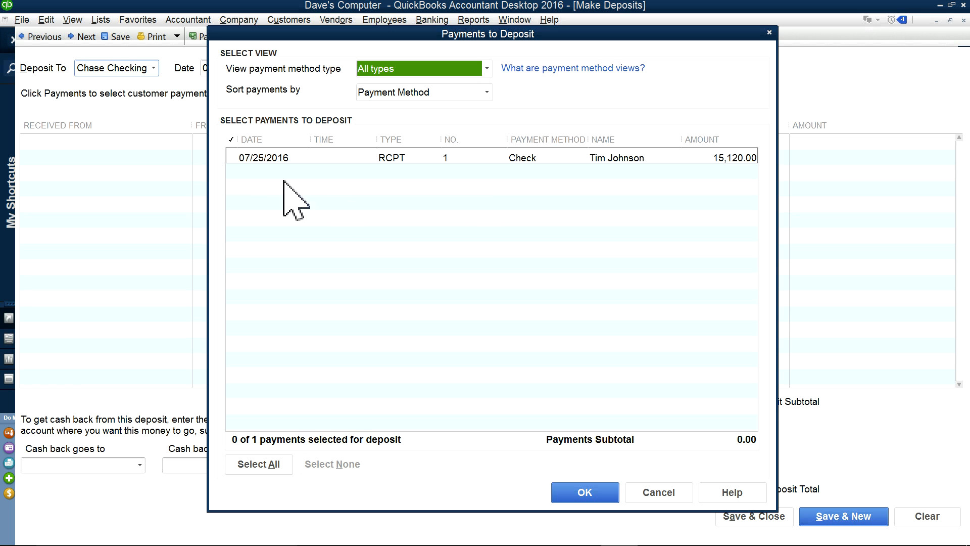
click(233, 158)
click(588, 494)
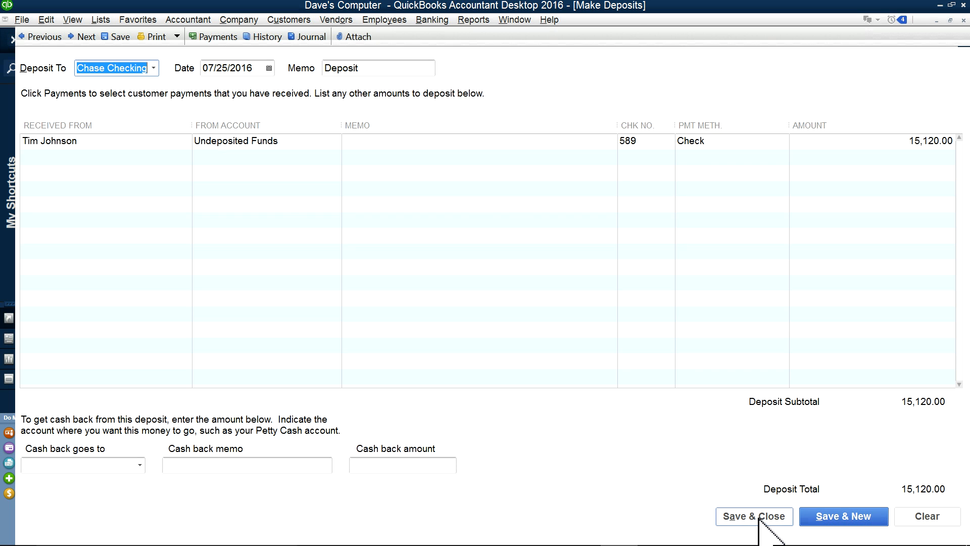
click(149, 68)
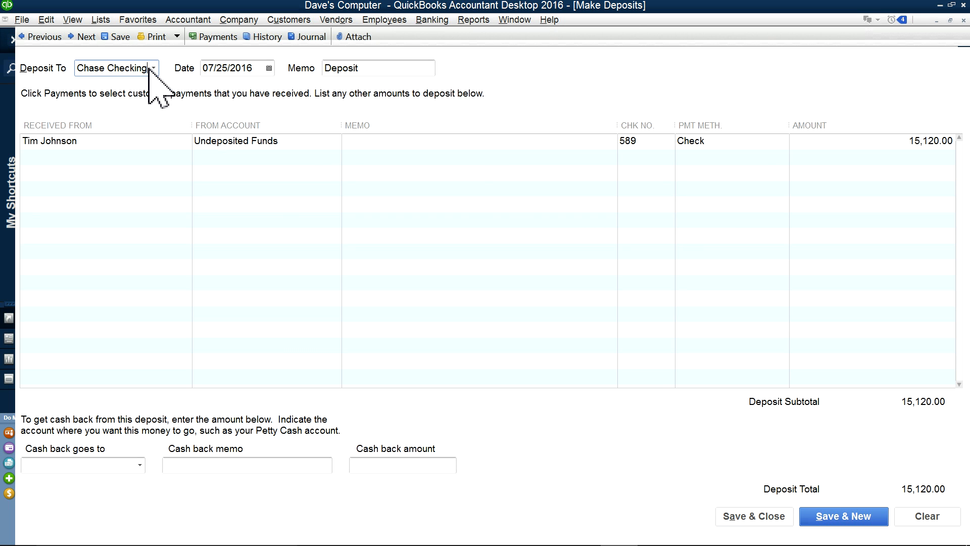
click(153, 69)
click(153, 69)
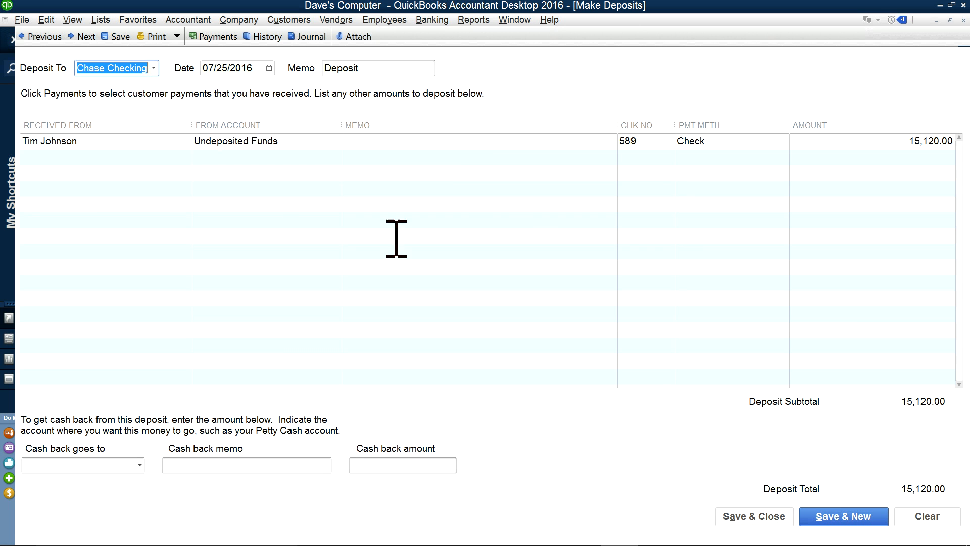
click(767, 516)
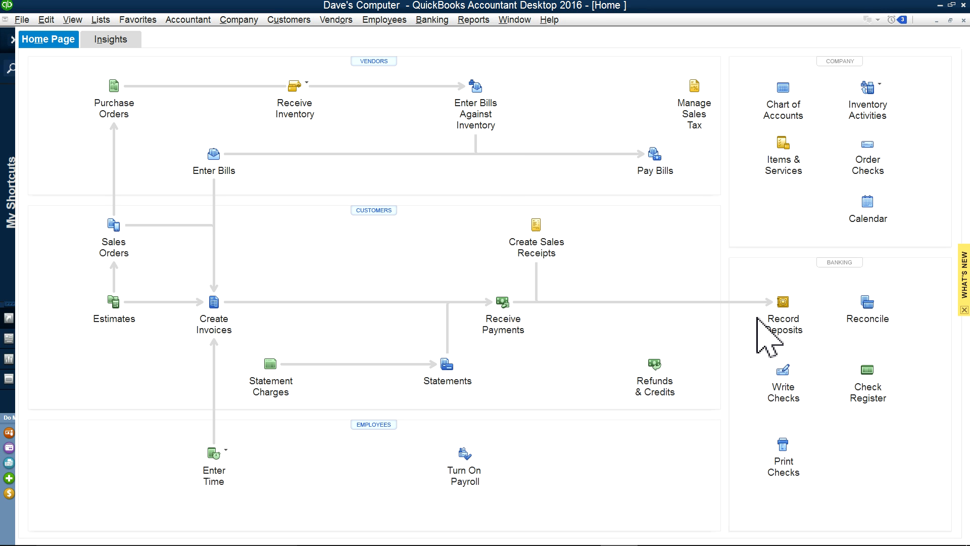
Step: Run the Balance Sheet Standard report again to examine the checking balance and undeposited funds after the deposit
click(515, 20)
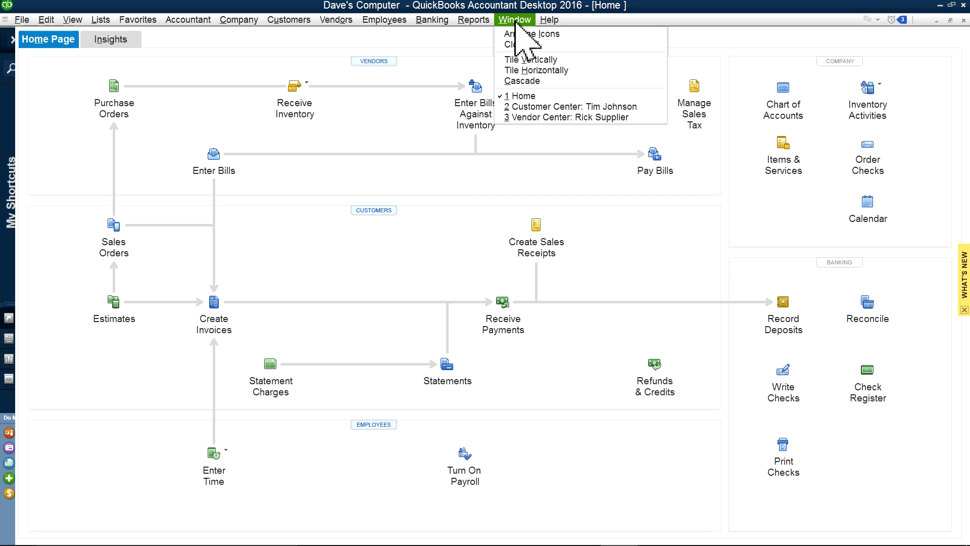
mouse_move(473, 20)
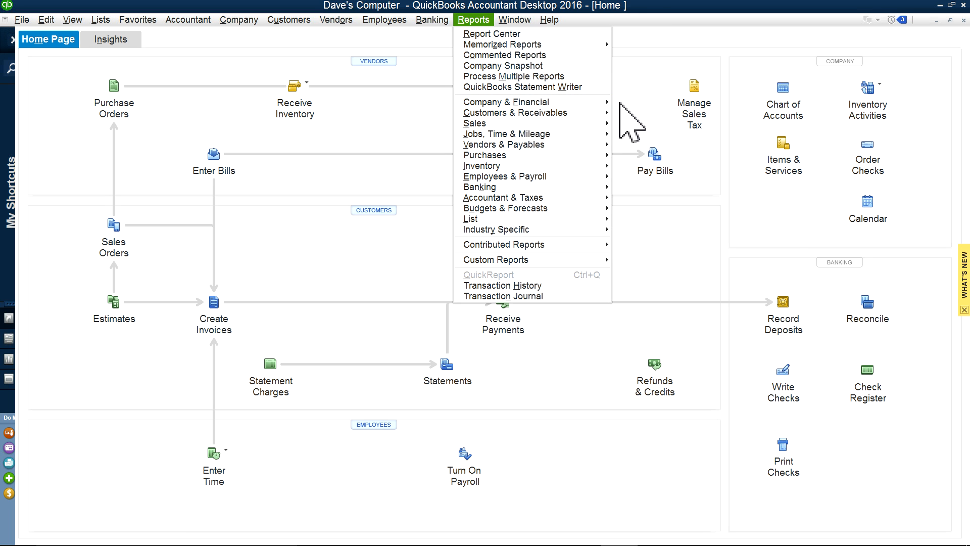
mouse_move(556, 104)
click(678, 239)
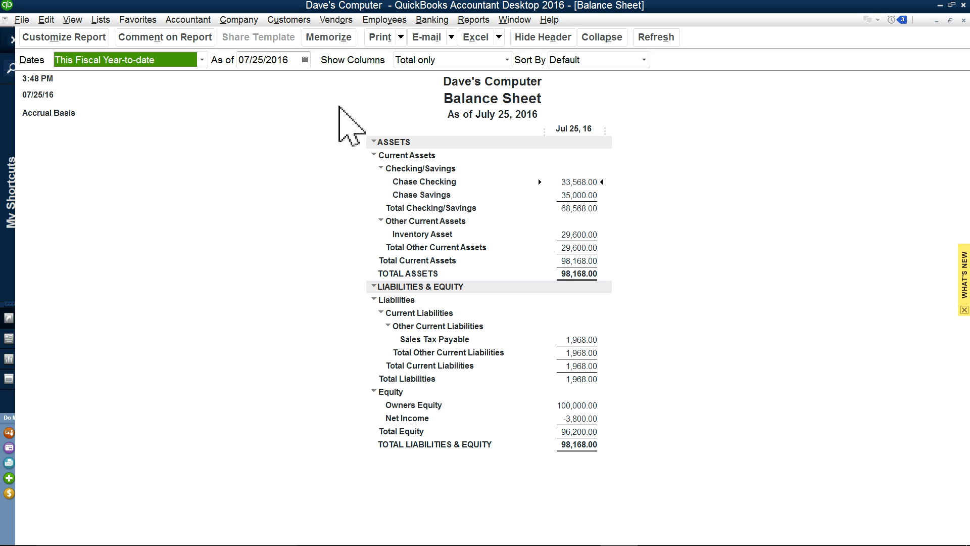
Step: Start a new invoice and add a new customer for it, entering only the customer's name
click(277, 19)
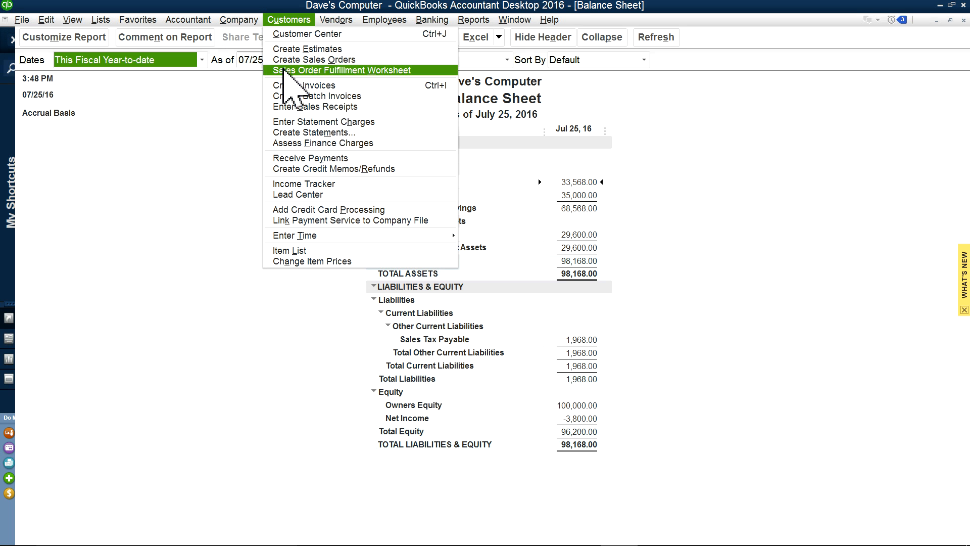
click(291, 86)
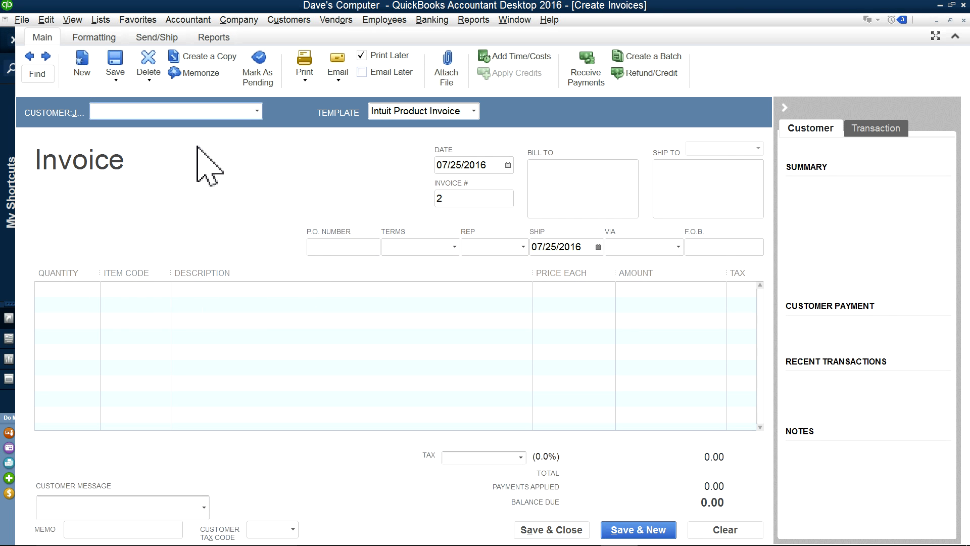
click(256, 109)
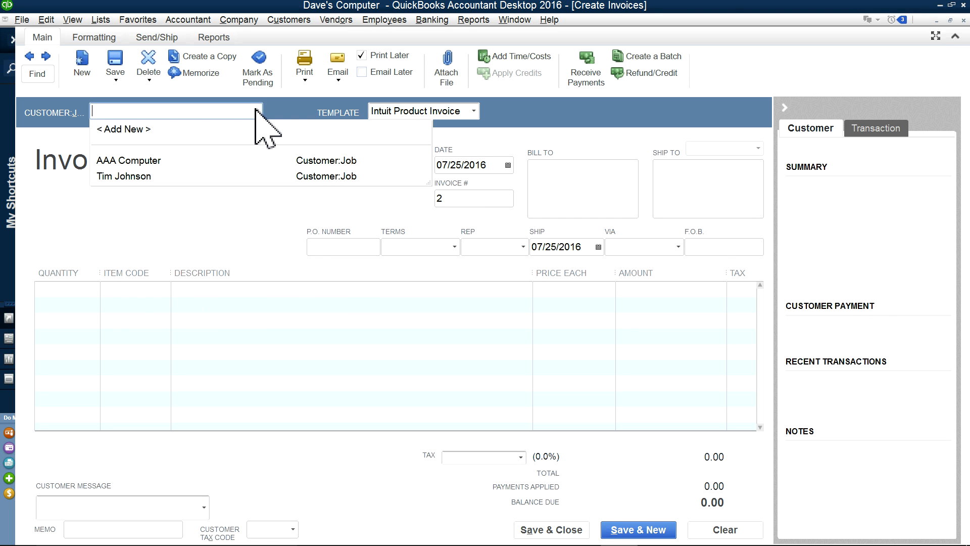
click(126, 129)
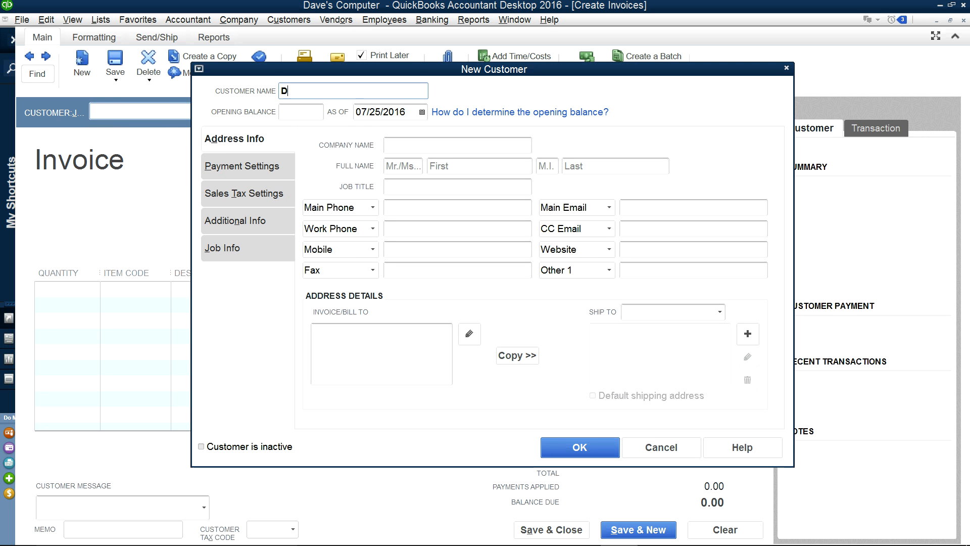
text(David Serv)
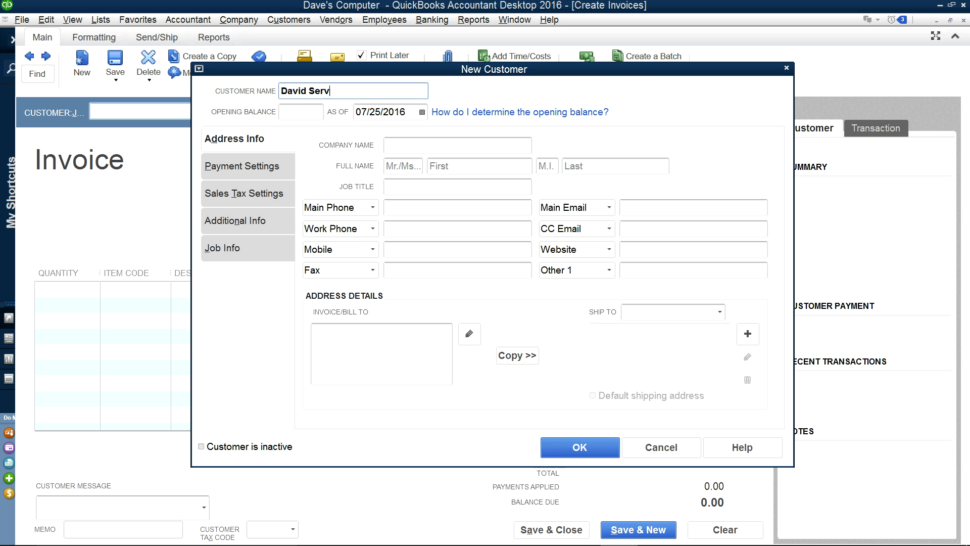
click(578, 448)
Step: Add the Installation service item to the invoice's first line with a price of 10,000
click(96, 289)
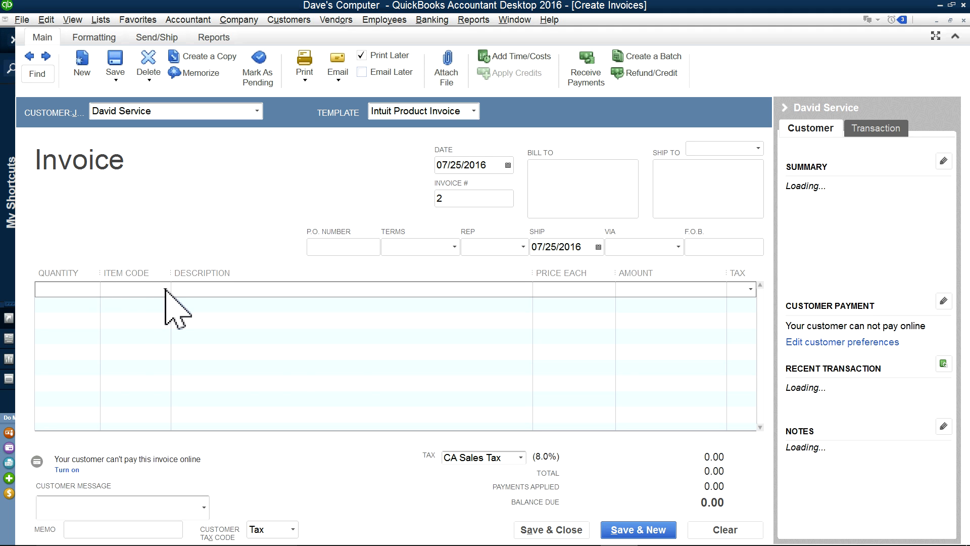
click(165, 289)
click(134, 340)
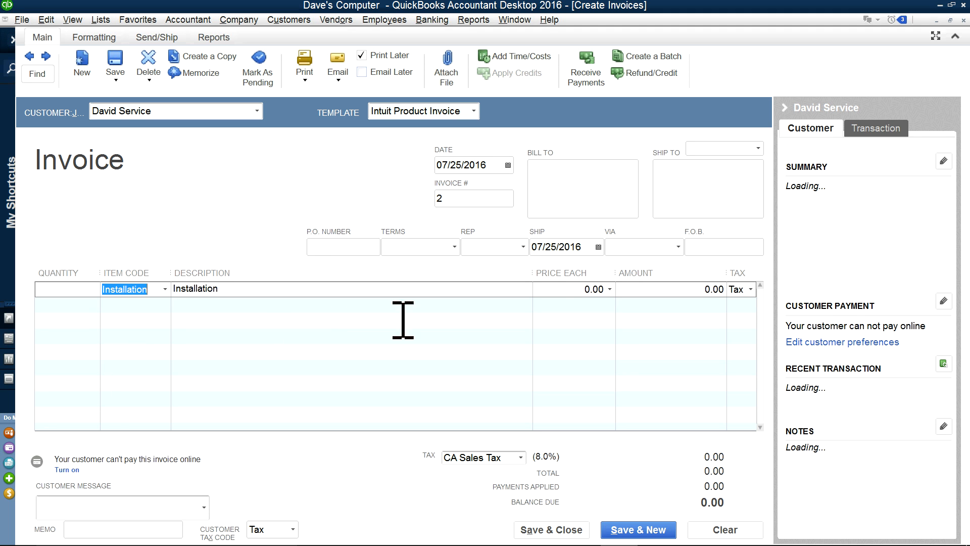
click(576, 290)
text(10000)
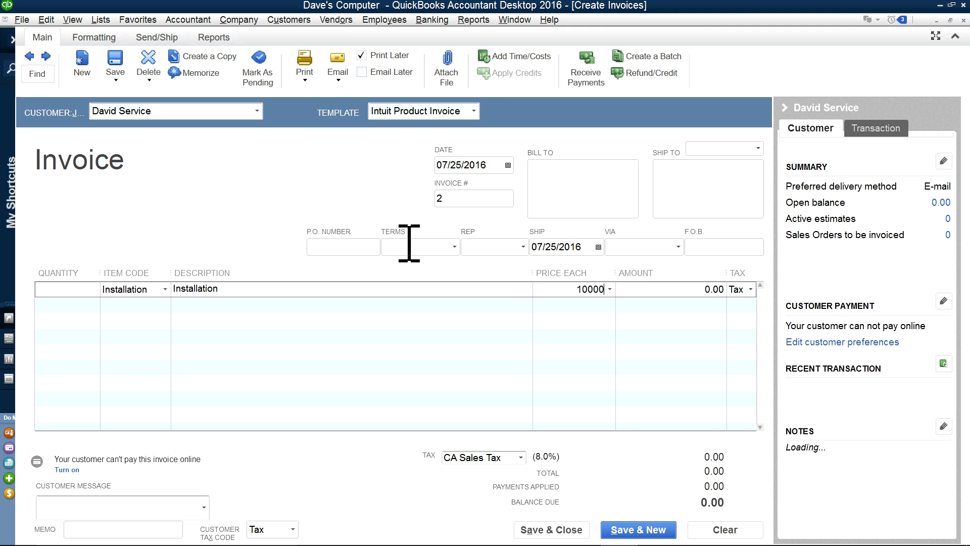
click(354, 351)
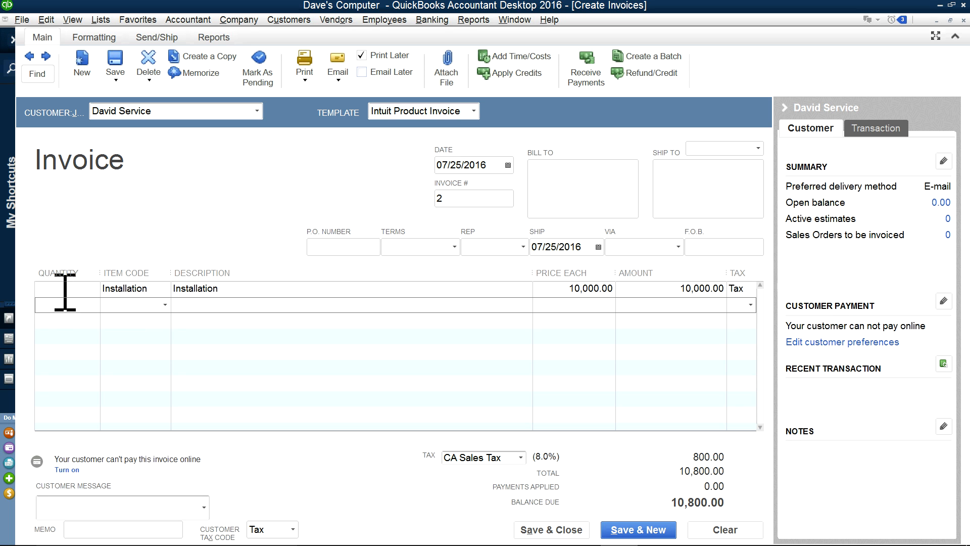
click(78, 290)
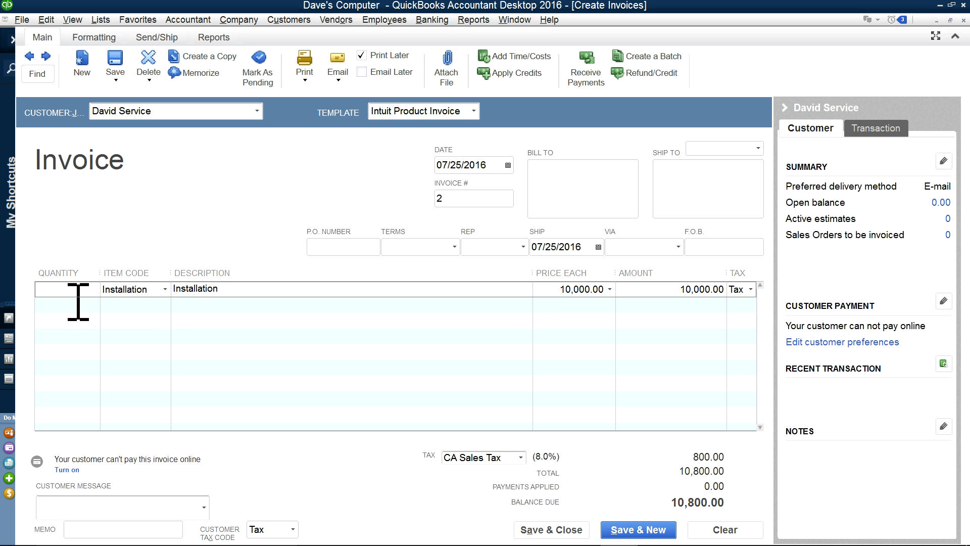
Step: Save and close the installation invoice, and refresh the open Balance Sheet report to include it
click(531, 530)
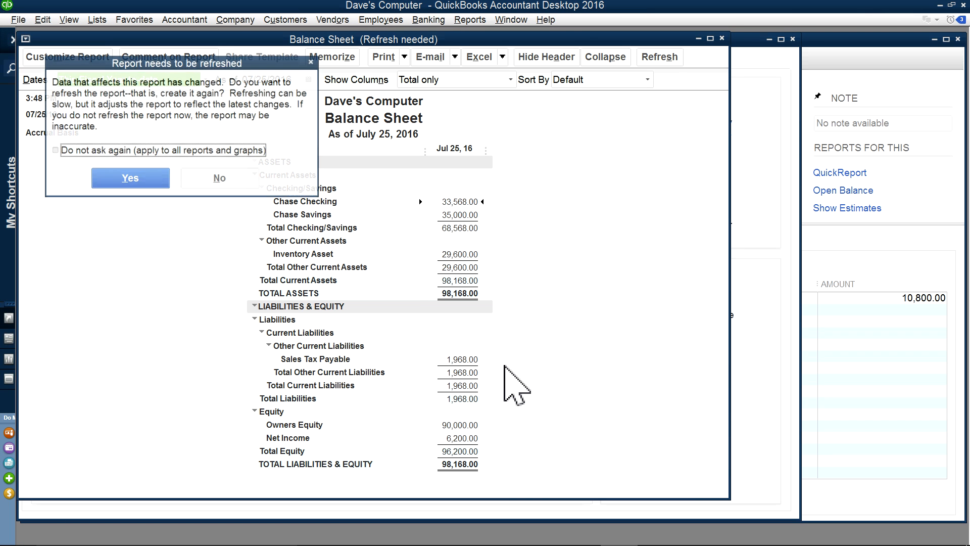
click(126, 178)
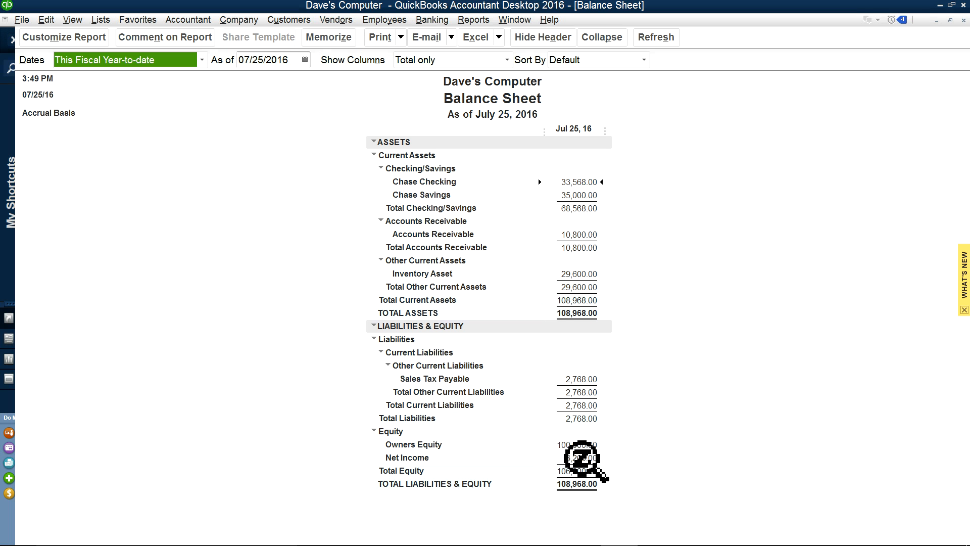
Step: Run the Profit & Loss Standard report to examine income and net income, and close the report
click(474, 20)
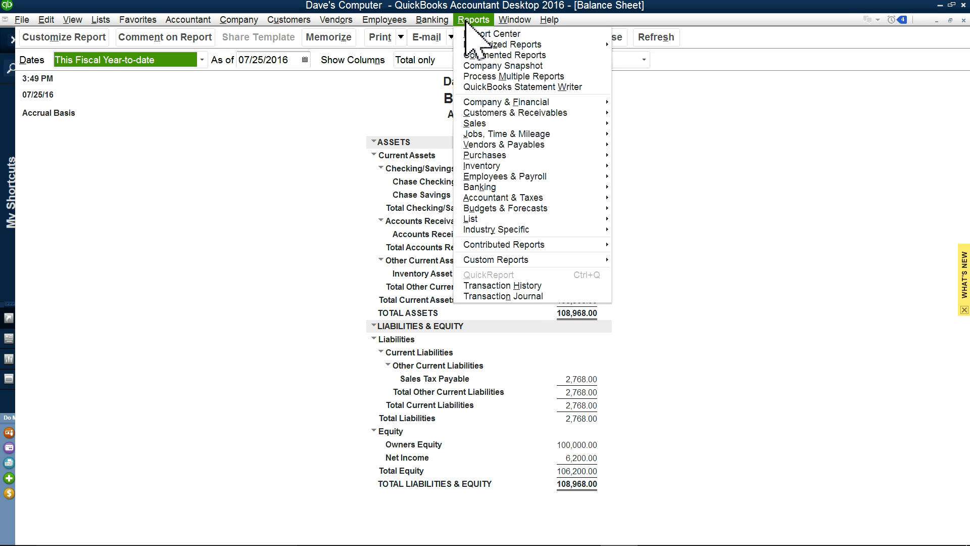
mouse_move(505, 102)
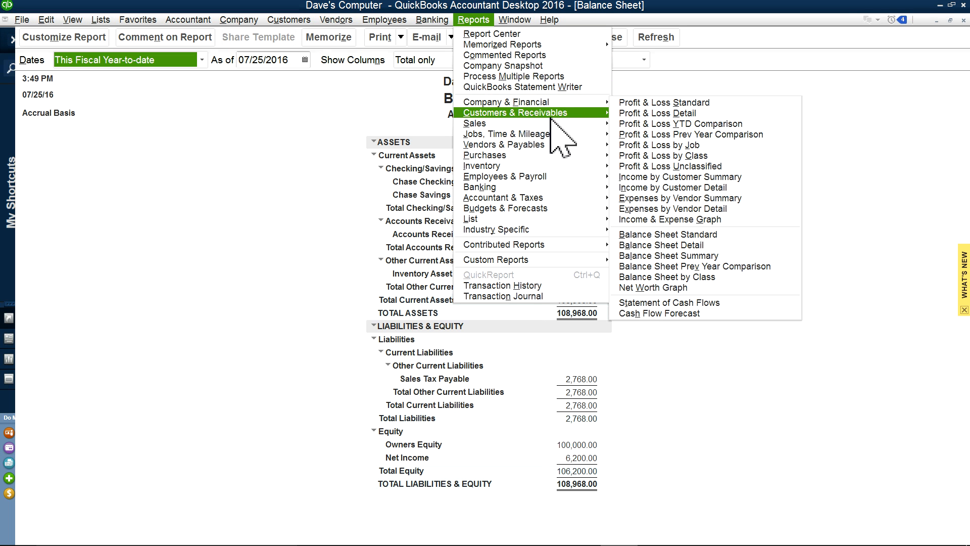
click(637, 104)
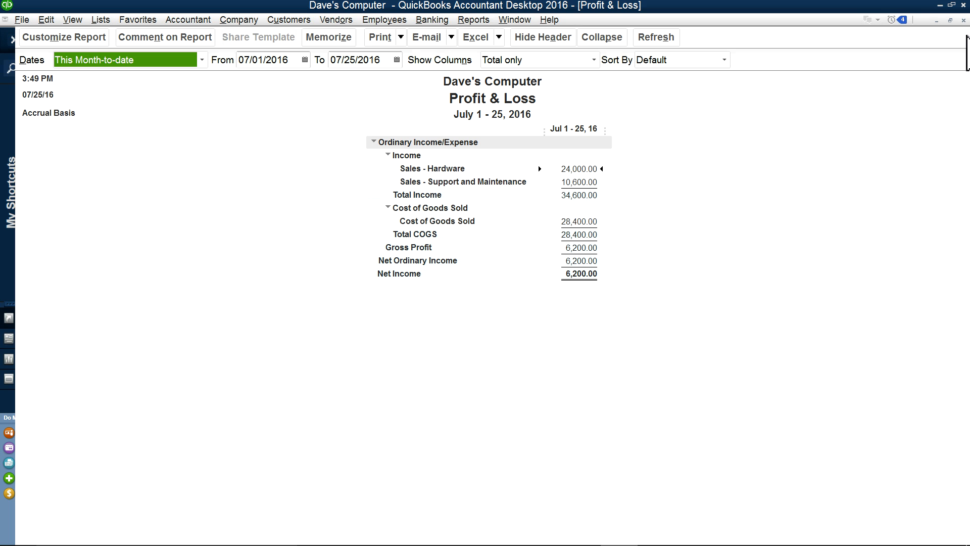
click(964, 21)
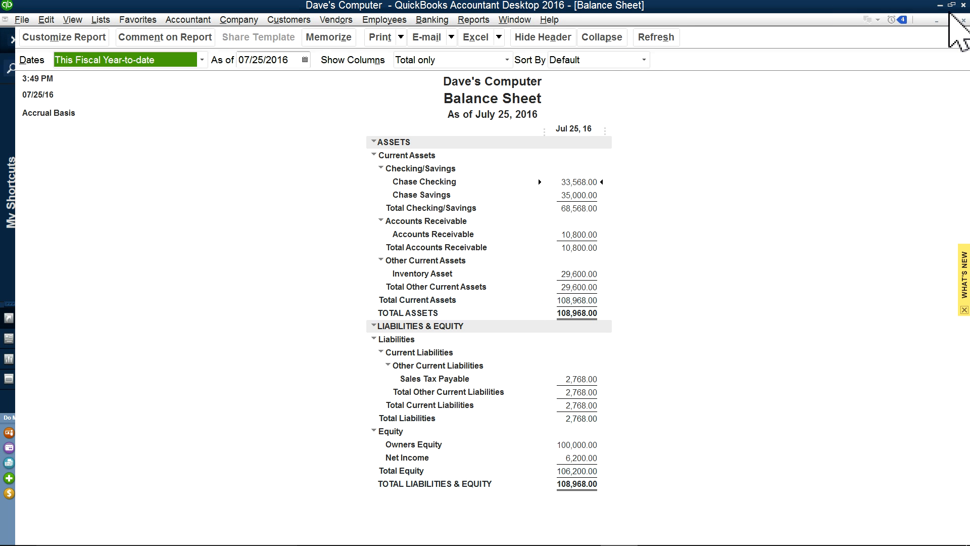
Step: Close all open windows and reopen the Home page
click(519, 20)
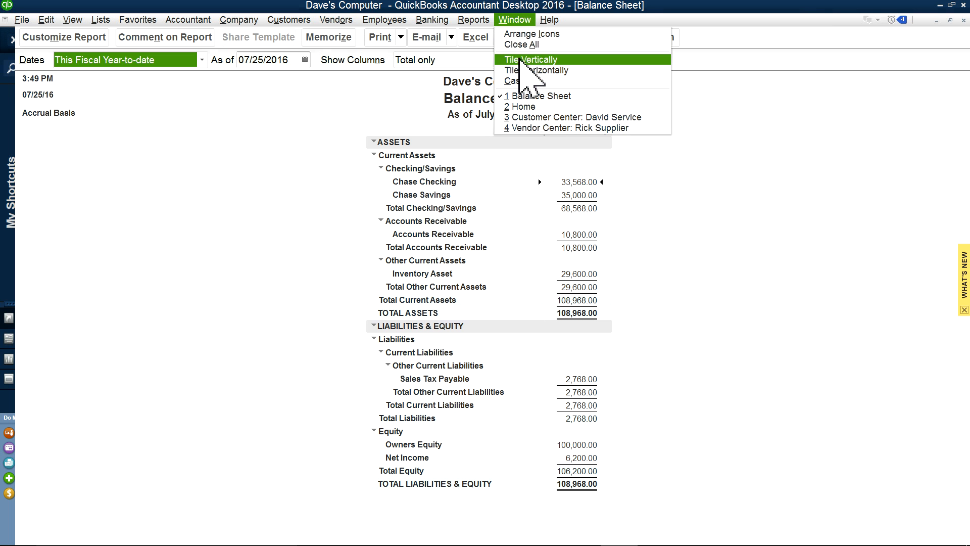
click(516, 45)
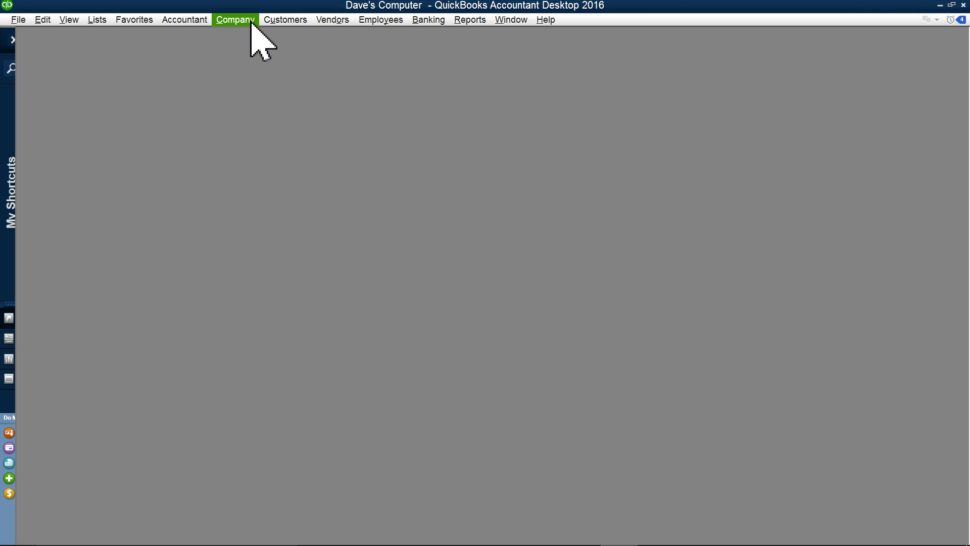
click(251, 21)
click(253, 34)
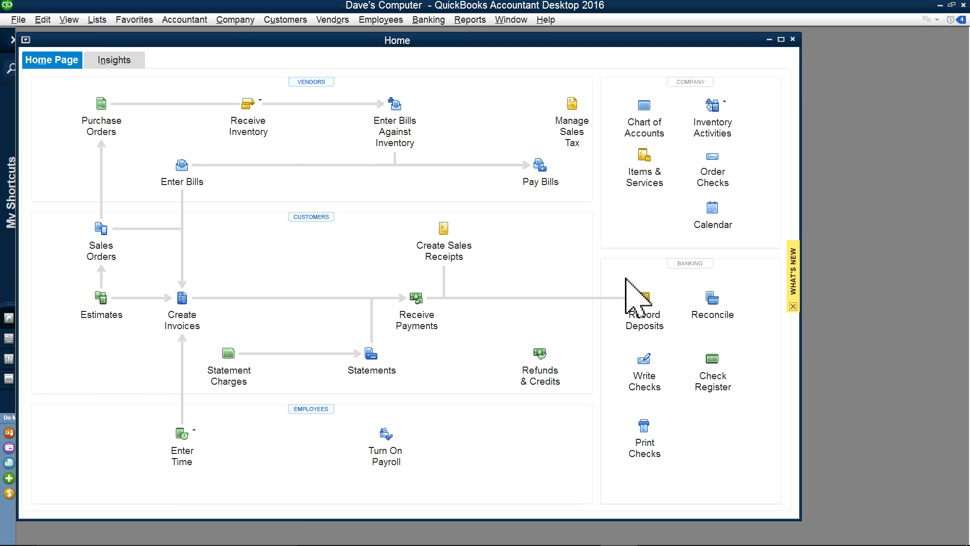
Step: Open a blank Make Deposits form full size to examine its fields, and close it without recording a deposit
click(657, 325)
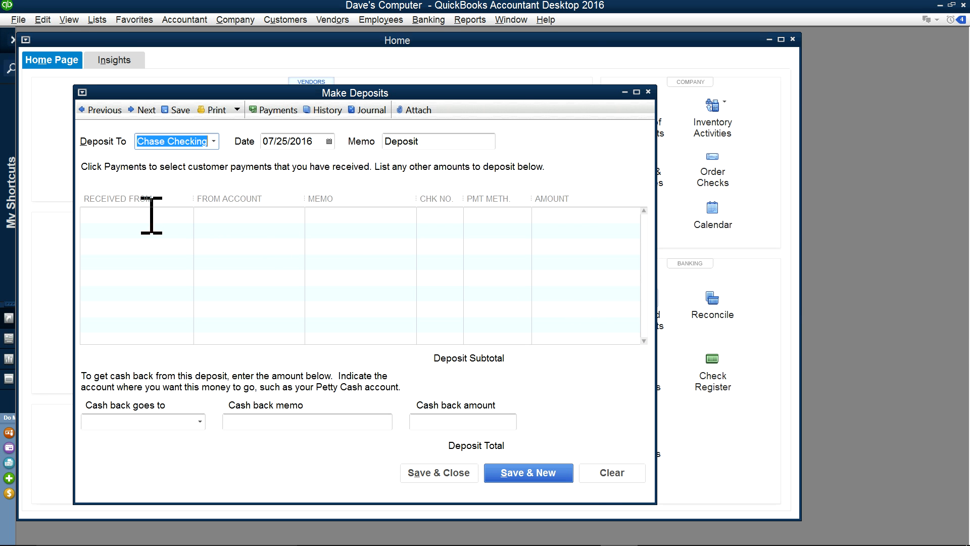
click(636, 92)
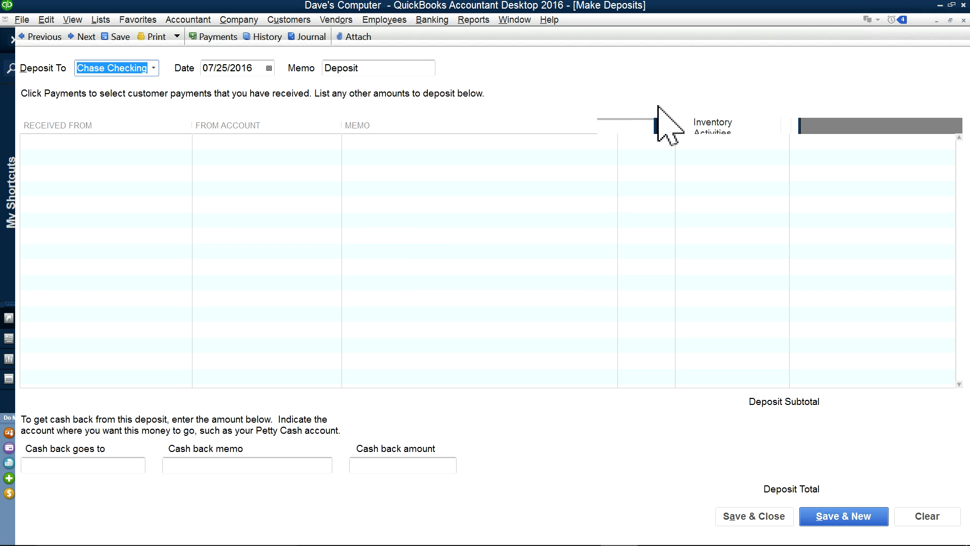
click(963, 20)
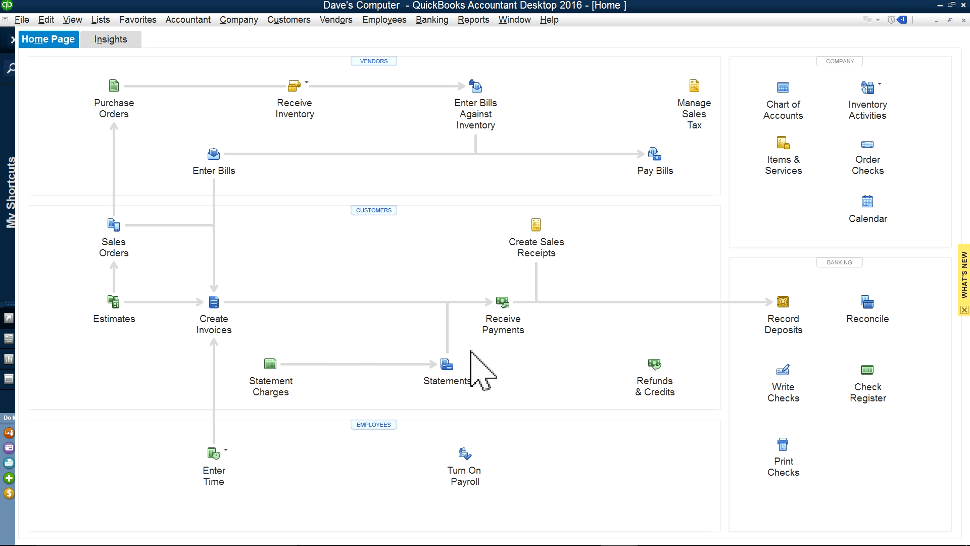
Step: Start a check from Chase Checking payable to Landlord, quickly adding Landlord as a new vendor
click(789, 397)
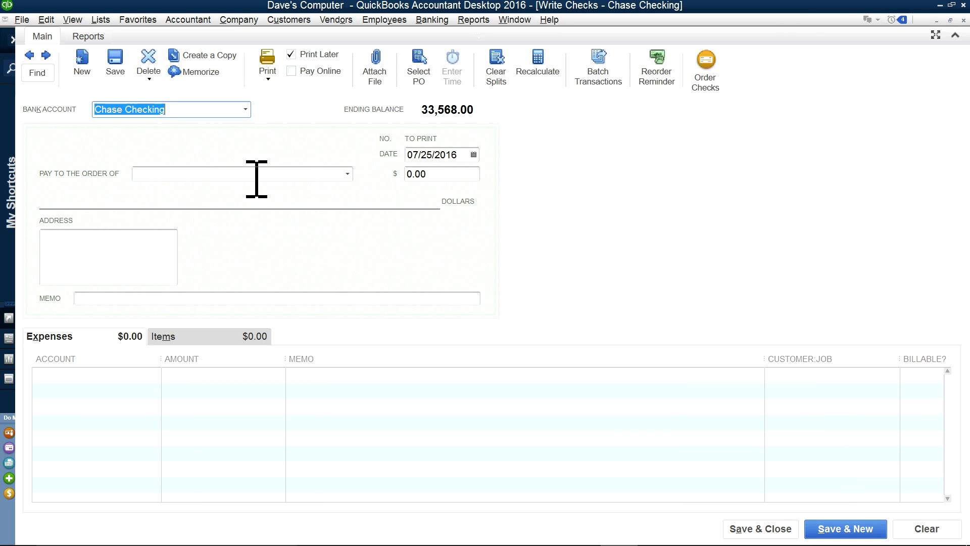
click(257, 174)
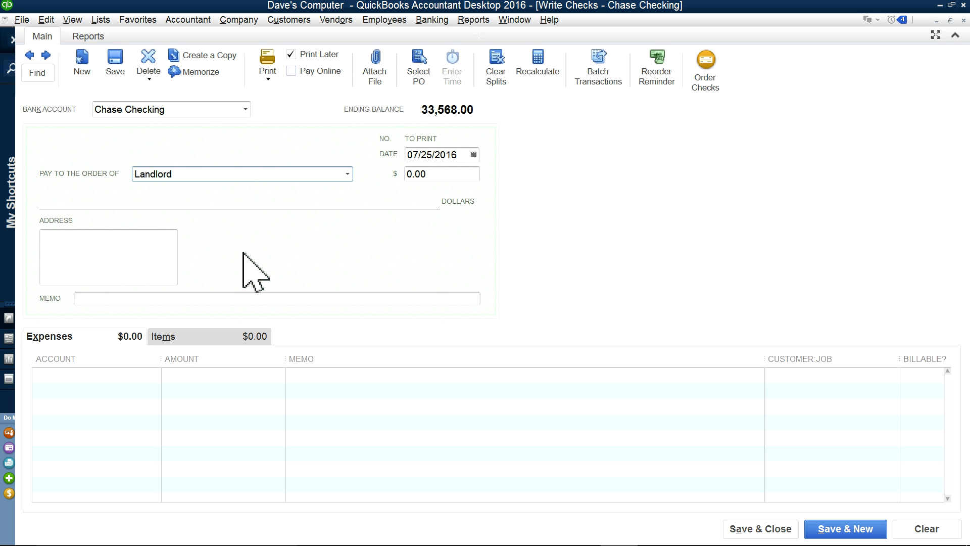
click(95, 383)
click(387, 255)
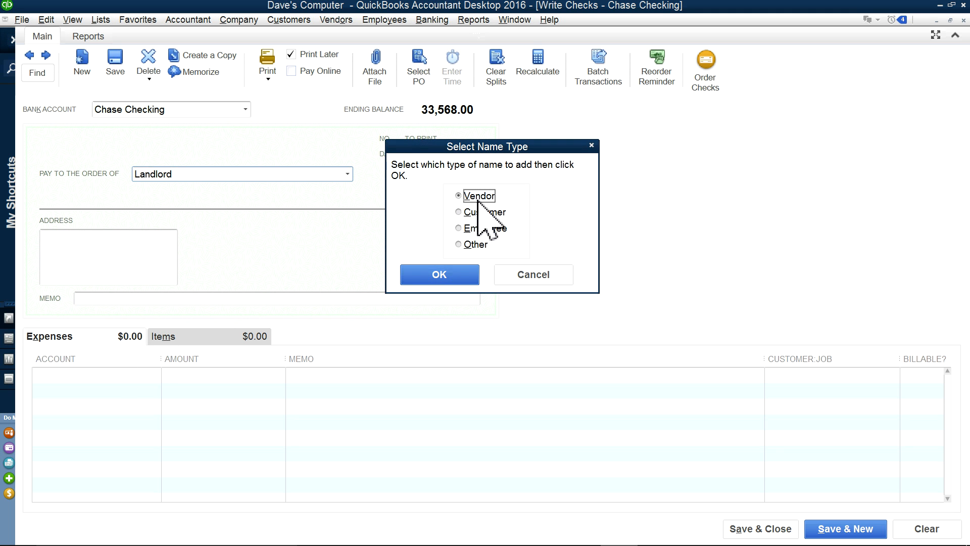
click(447, 281)
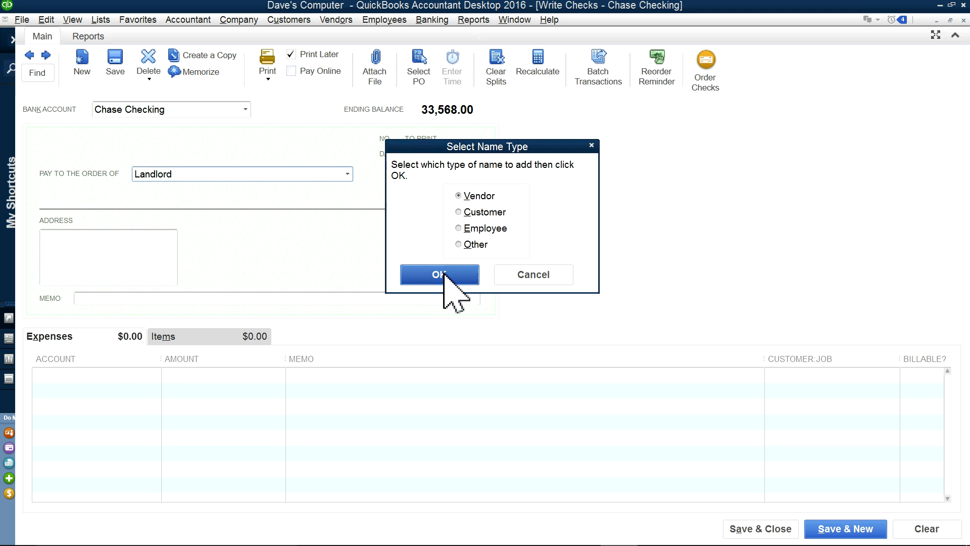
Step: Assign 500 to Rent Expense on the check's first expense line and enter the memo "Rent for August"
click(66, 378)
text(Rent Expense)
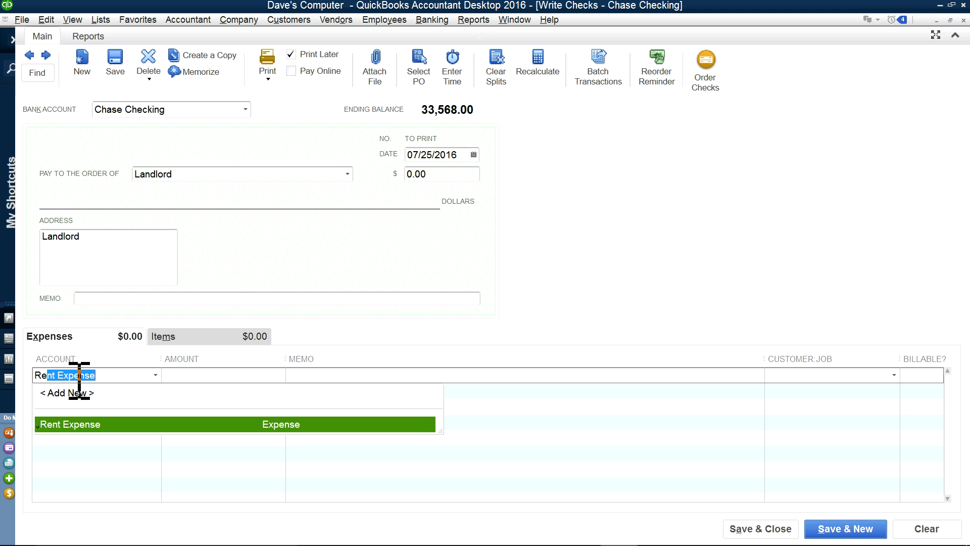
click(83, 424)
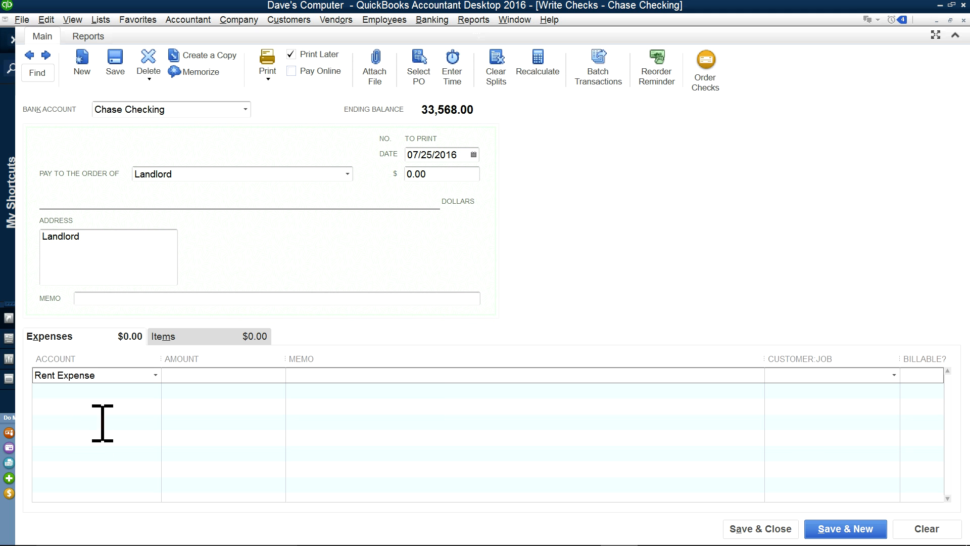
click(155, 376)
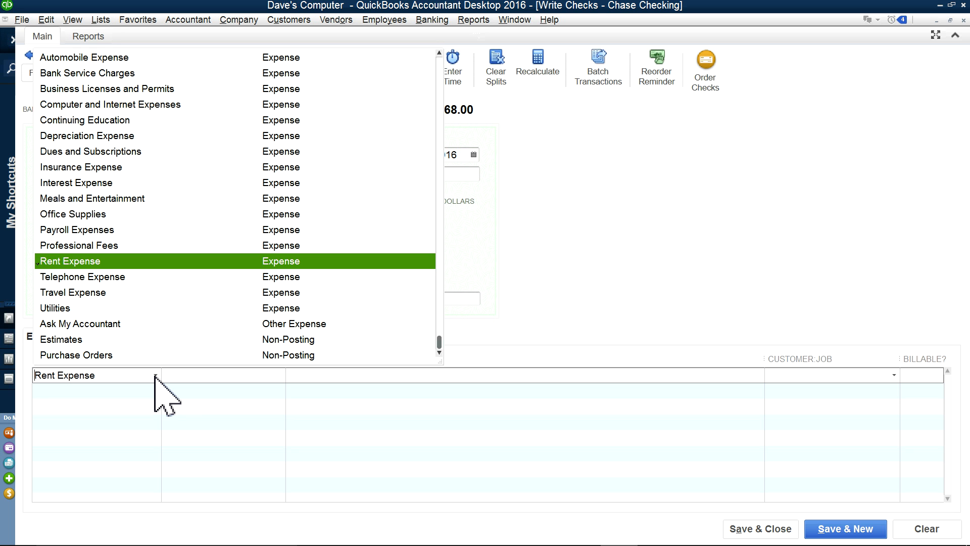
click(113, 392)
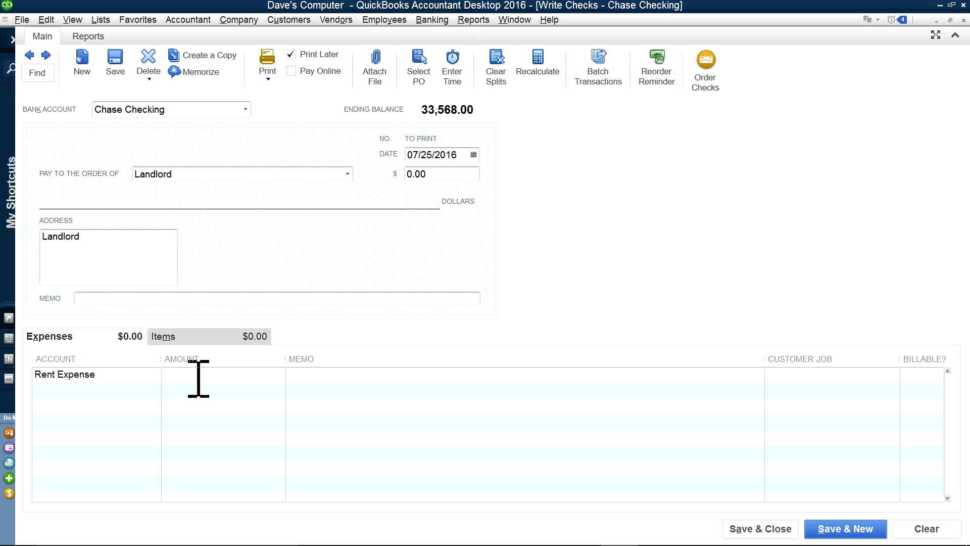
click(262, 377)
text(50)
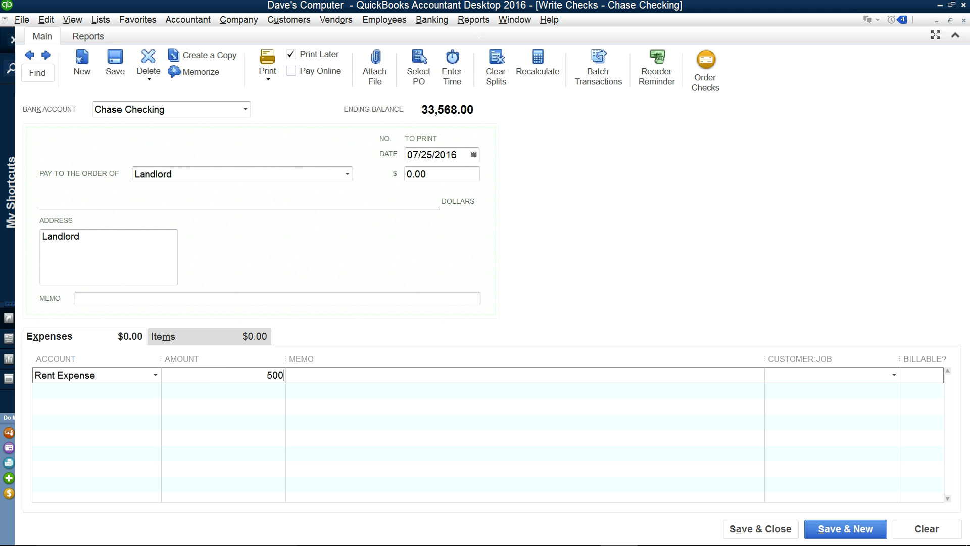
text(0)
click(351, 405)
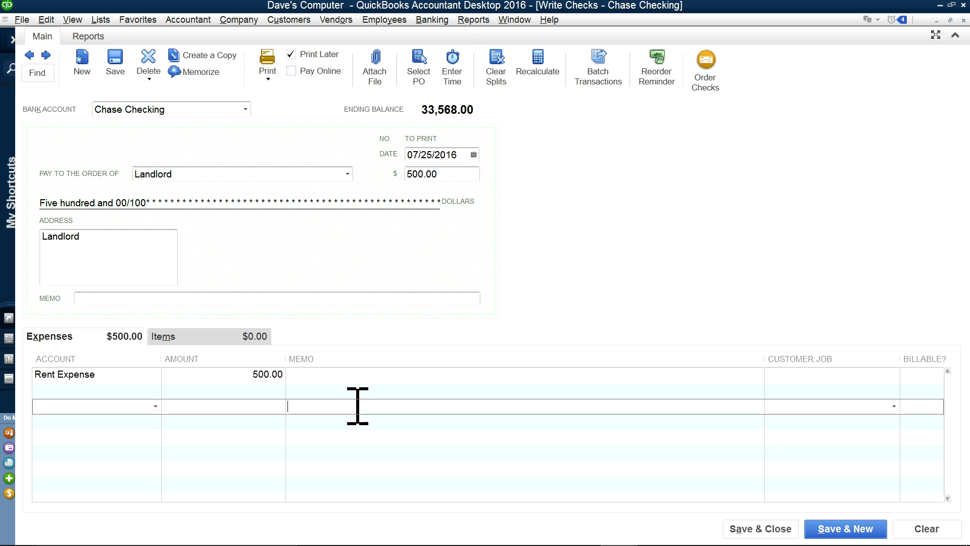
click(193, 299)
text(Rent for August)
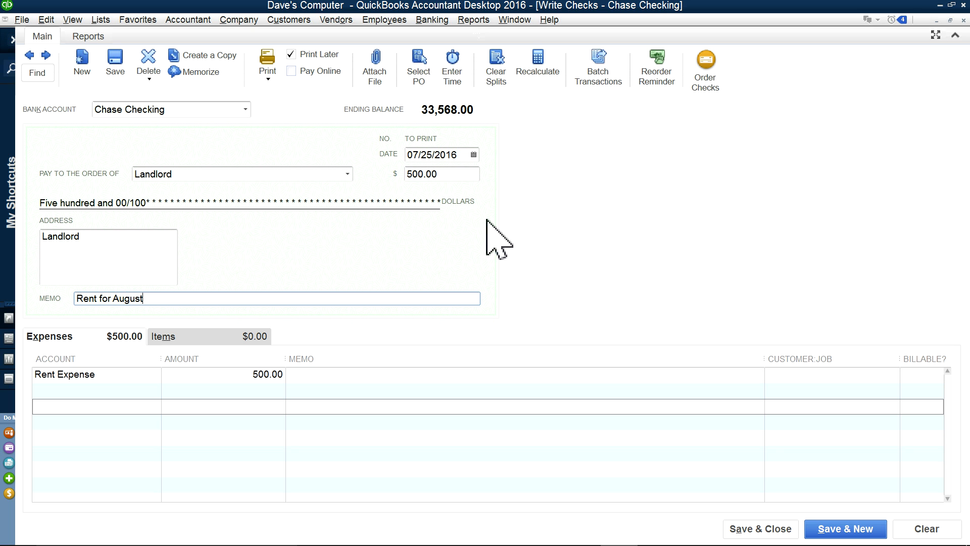
Step: Memorize the rent check under the name Landlord1, with a monthly frequency and automated transaction entry
click(201, 73)
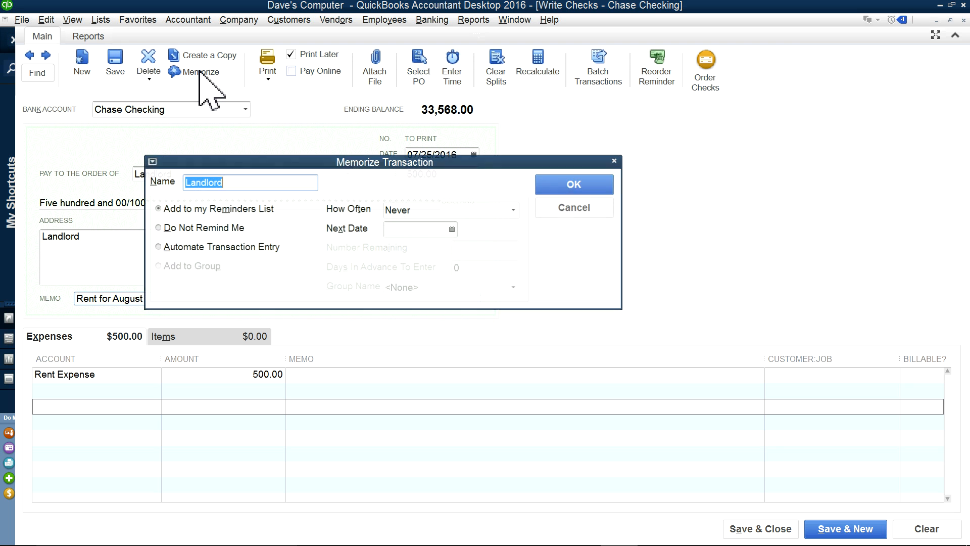
click(246, 187)
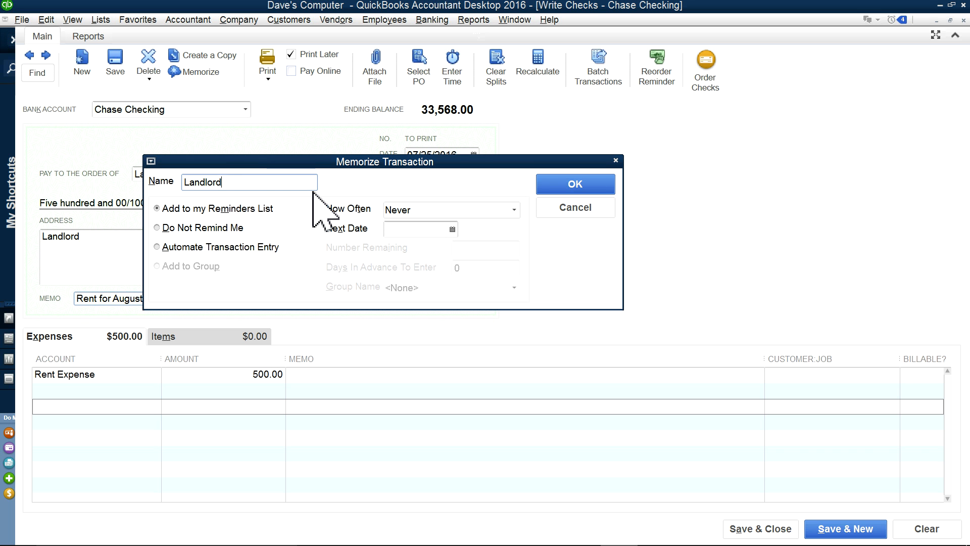
text(1)
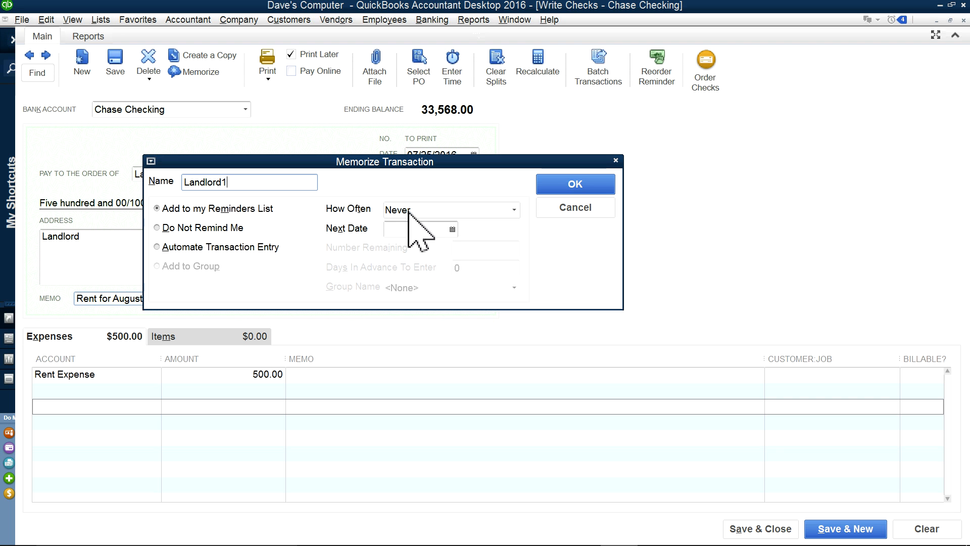
click(514, 209)
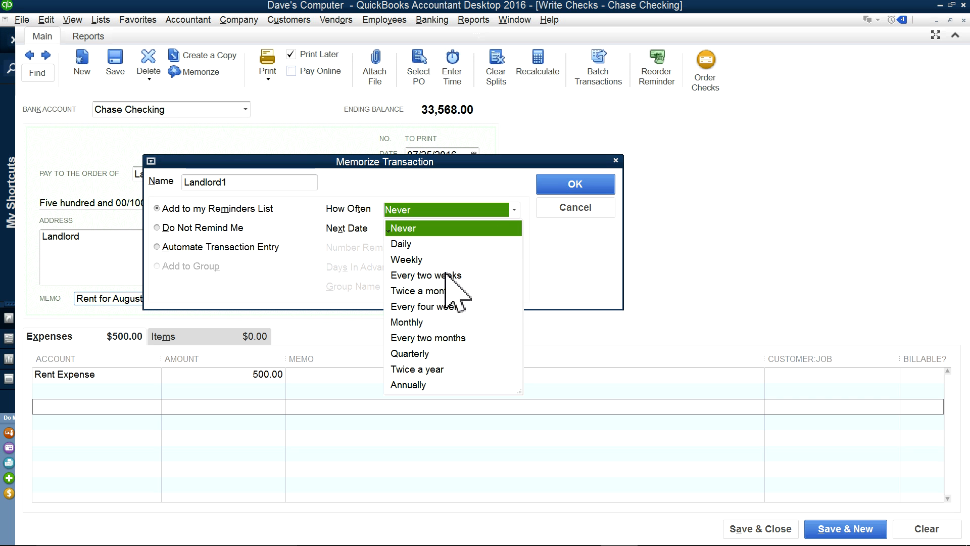
click(407, 322)
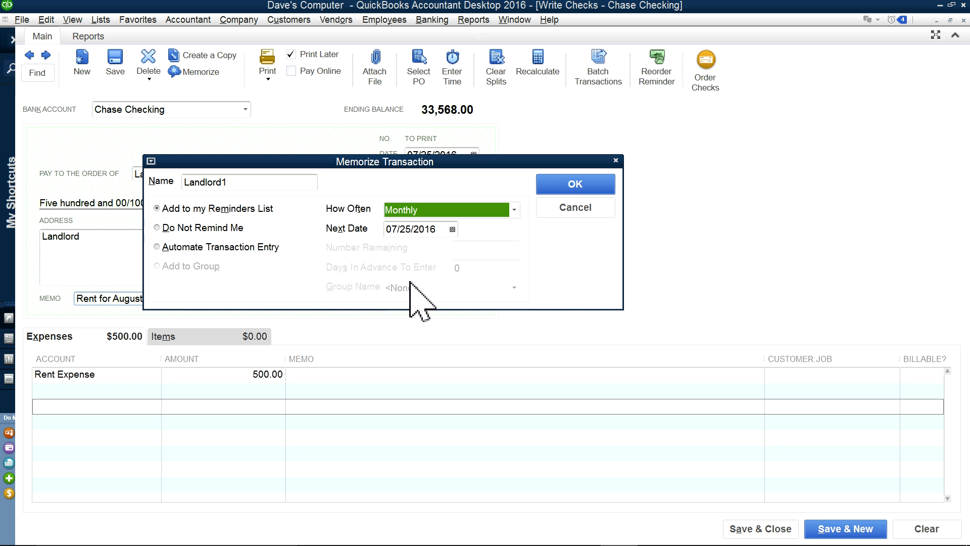
click(157, 247)
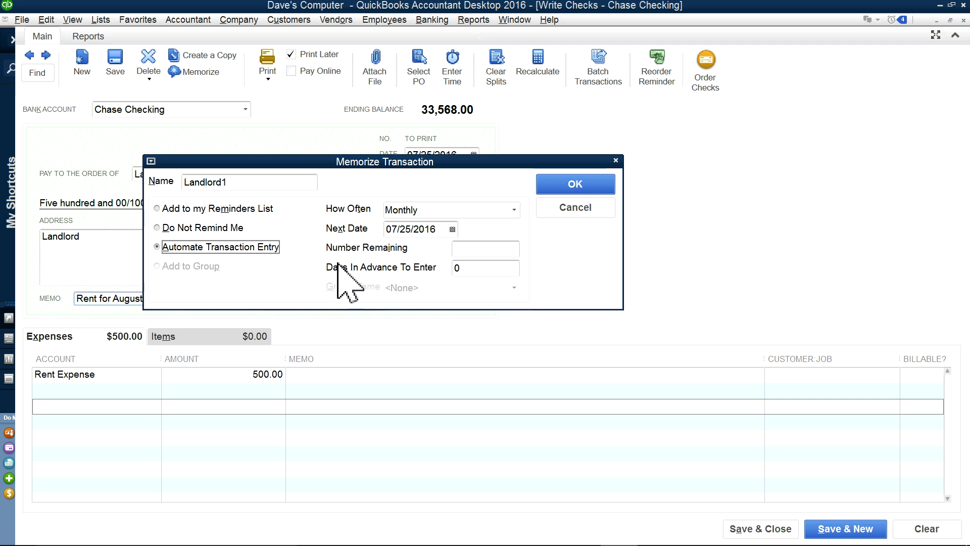
Step: Set the memorized check's next date to 08/23/2016 with 35 remaining, confirm it, and save and close the check
click(452, 229)
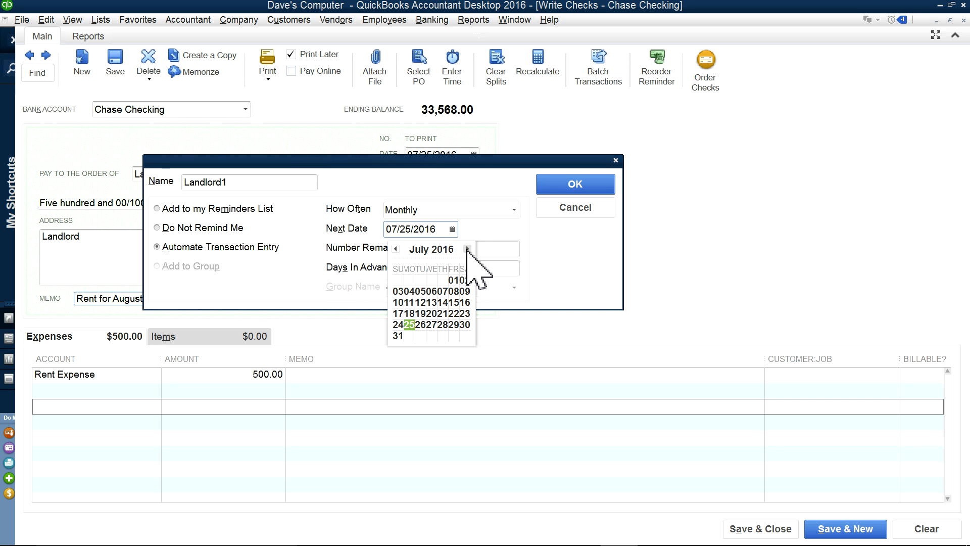
click(467, 249)
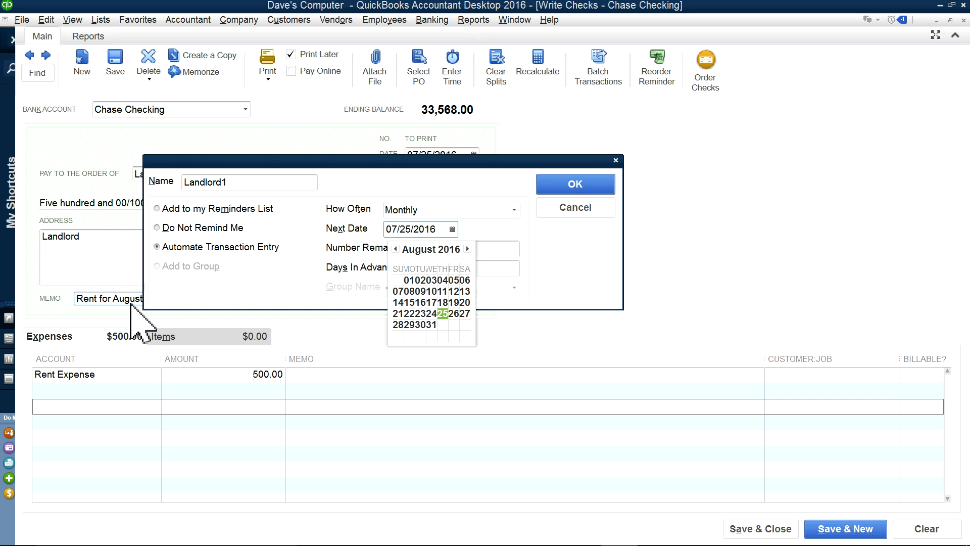
click(420, 314)
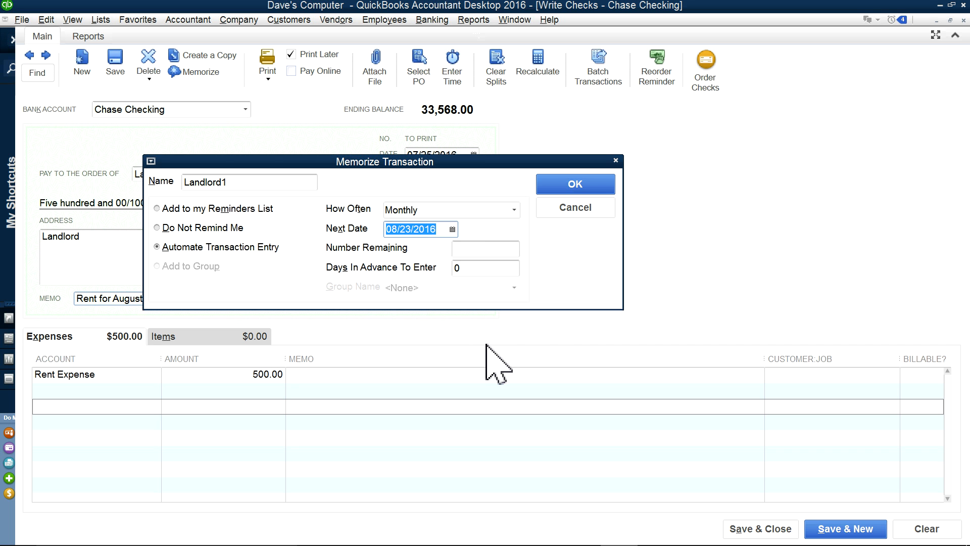
click(489, 249)
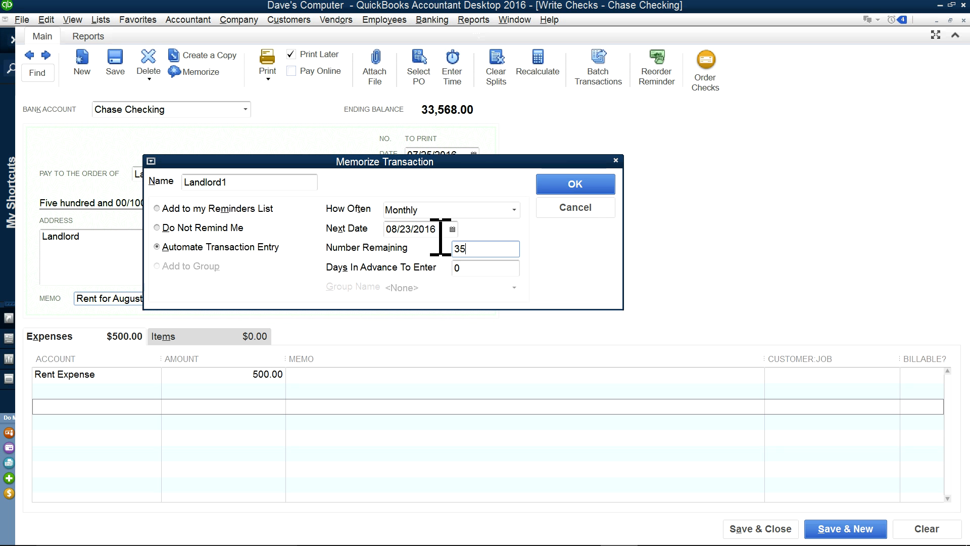
click(568, 190)
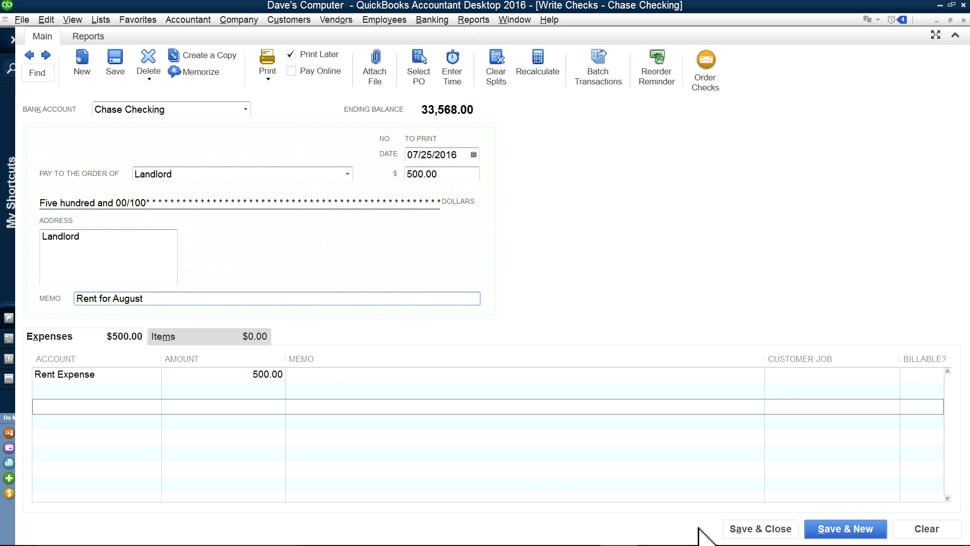
click(743, 529)
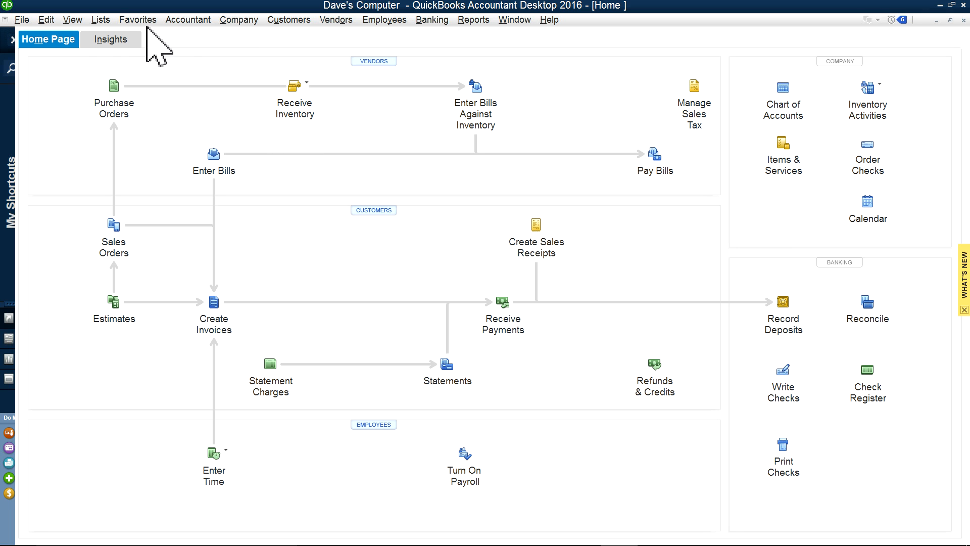
Step: Review the memorized transaction list for the recurring landlord check and close the list
click(98, 20)
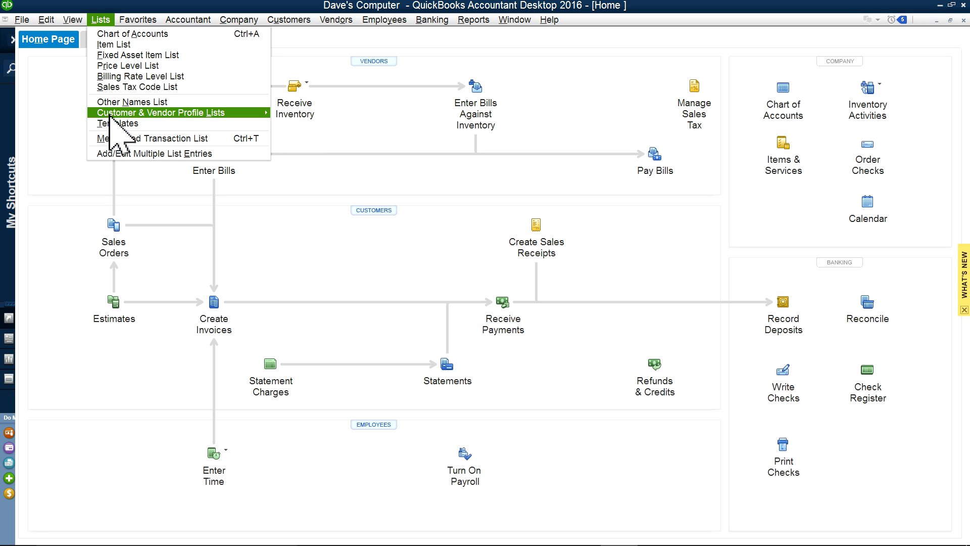
click(110, 138)
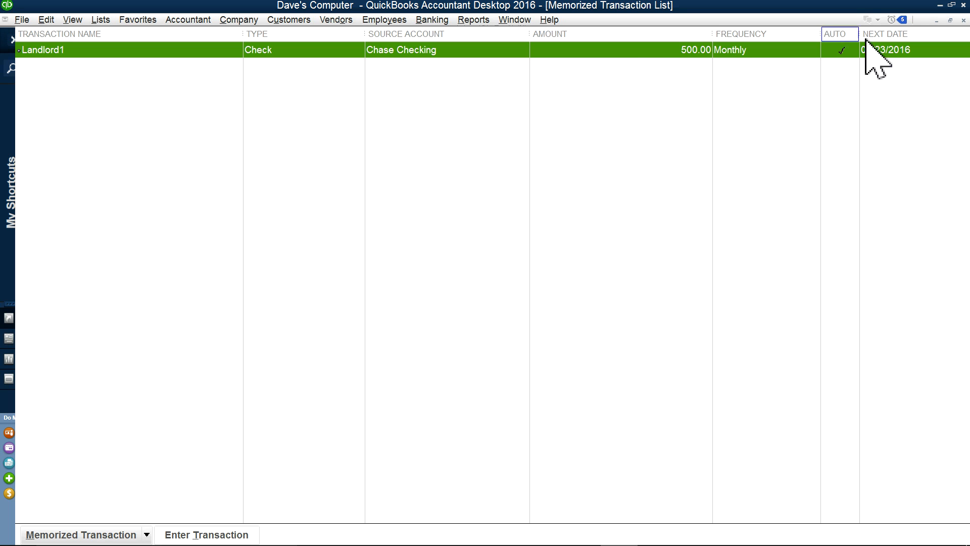
click(963, 20)
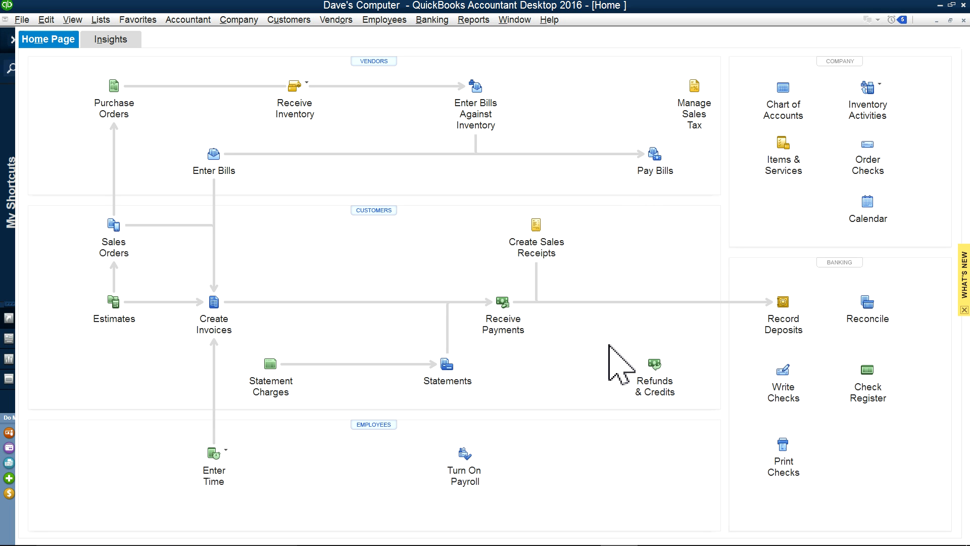
Step: Start a check from Chase Checking payable to Verizon, quickly adding Verizon as a new vendor
click(782, 397)
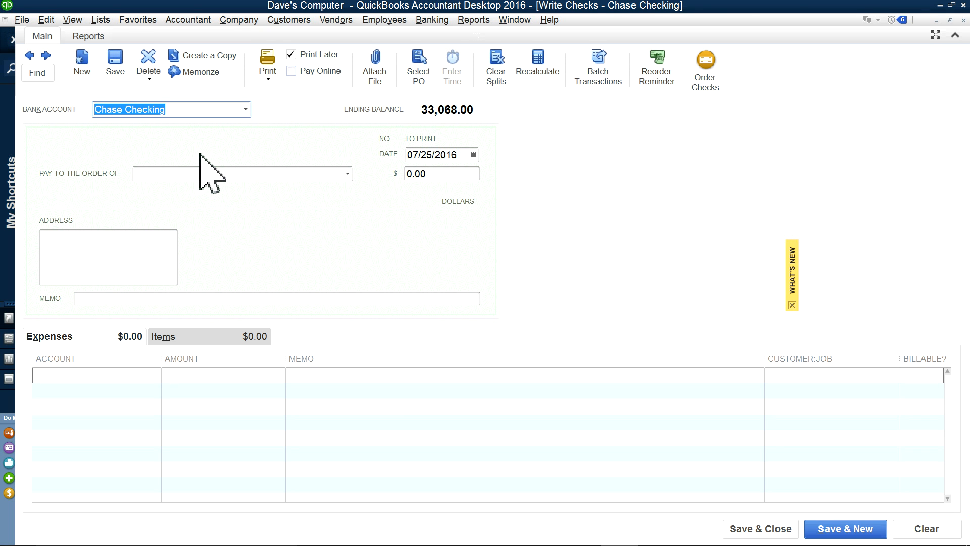
click(188, 174)
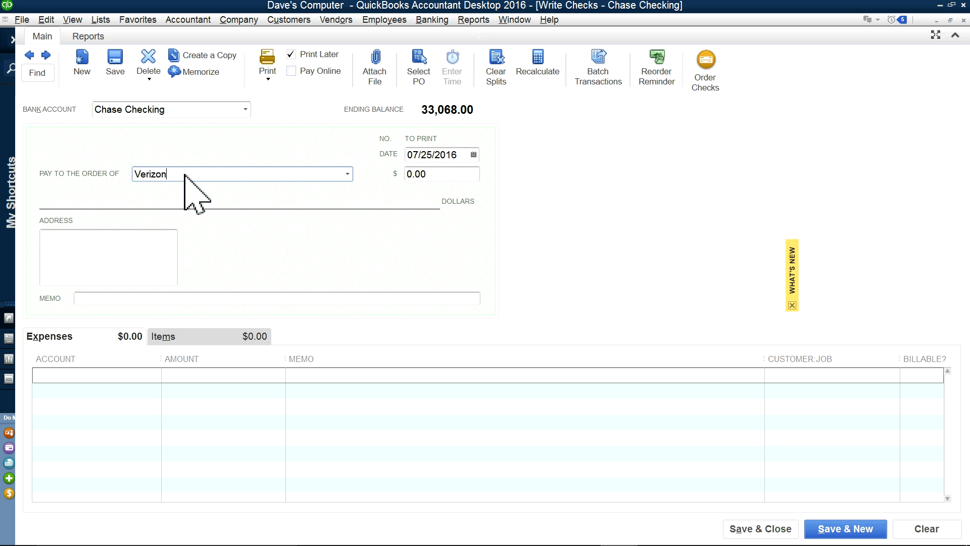
key(Tab)
click(404, 258)
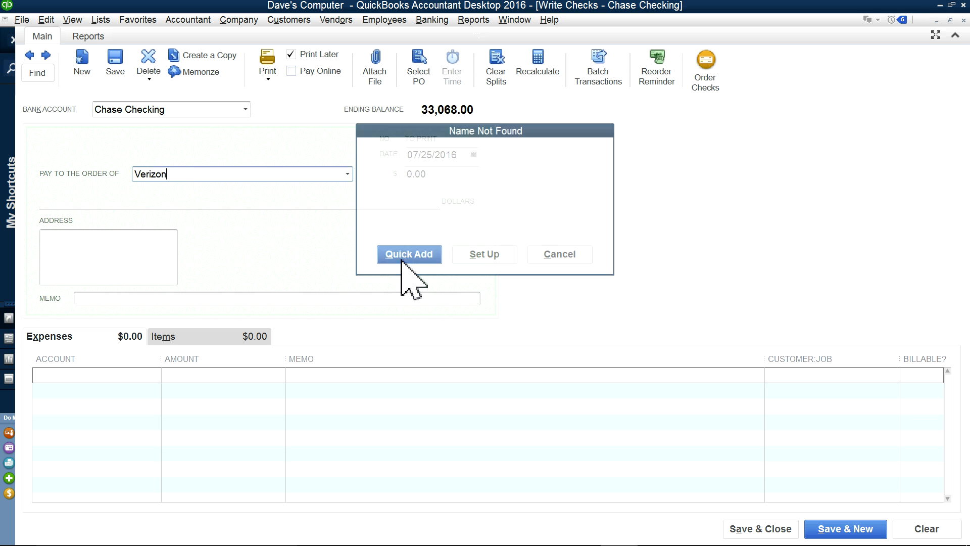
click(435, 268)
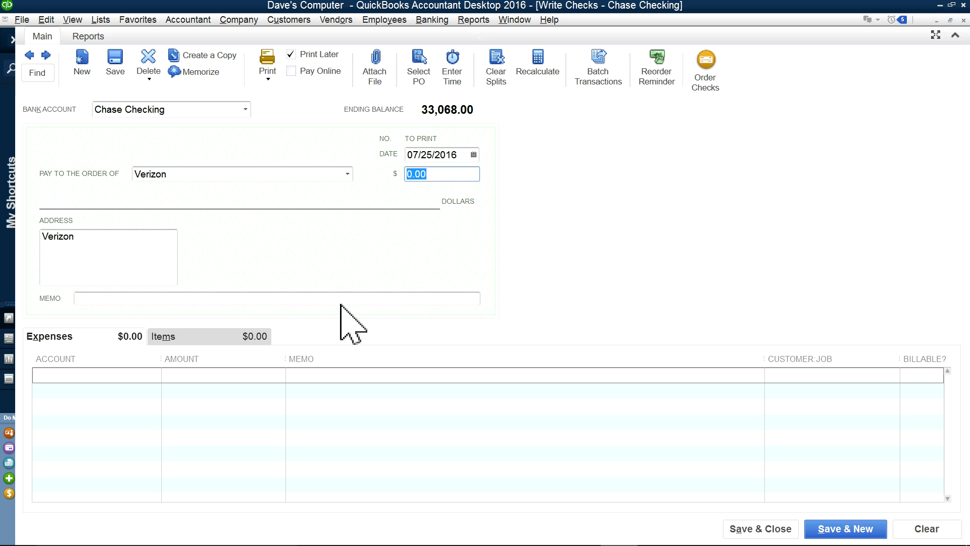
Step: Assign 100 to Telephone Expense on the Verizon check's first expense line, and save it to start a new check
click(82, 375)
text(Telephone Expense)
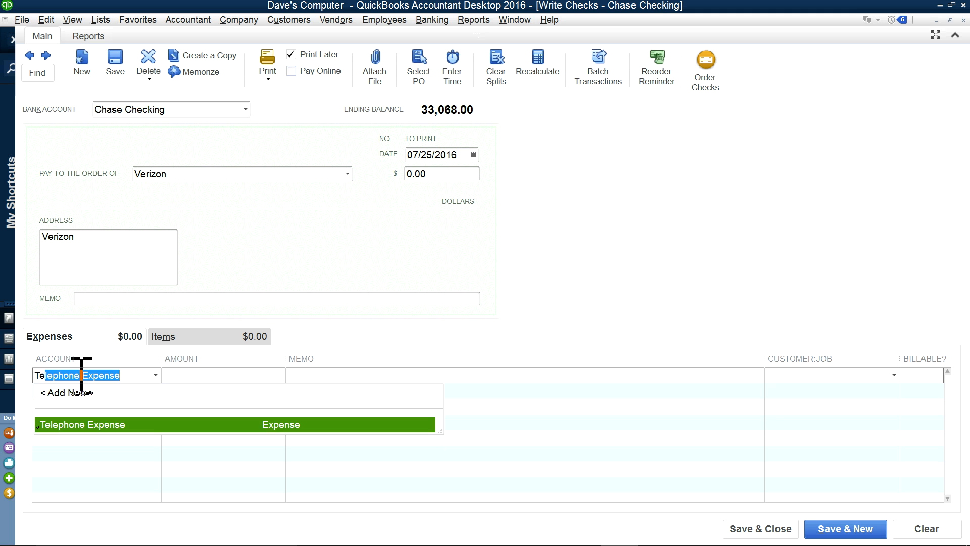
click(88, 428)
click(232, 379)
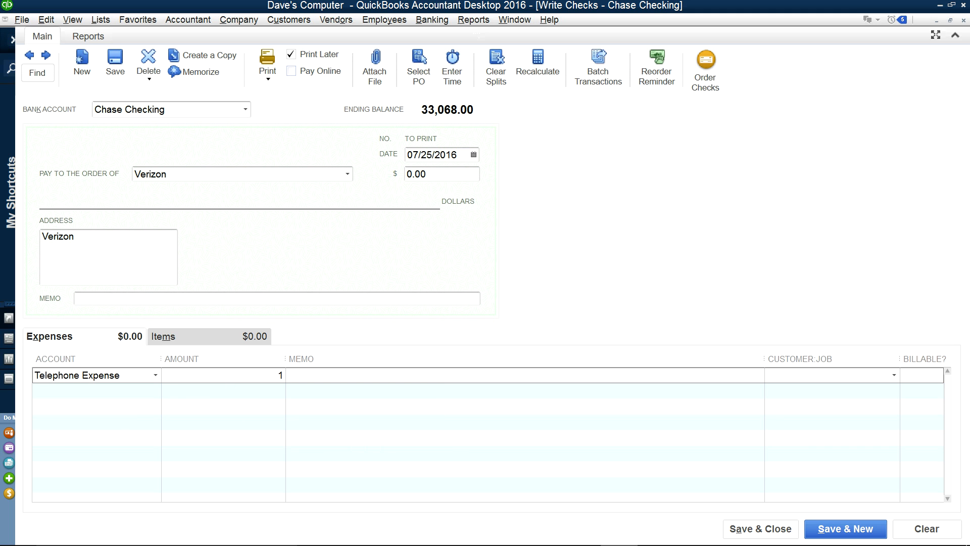
text(100)
key(Tab)
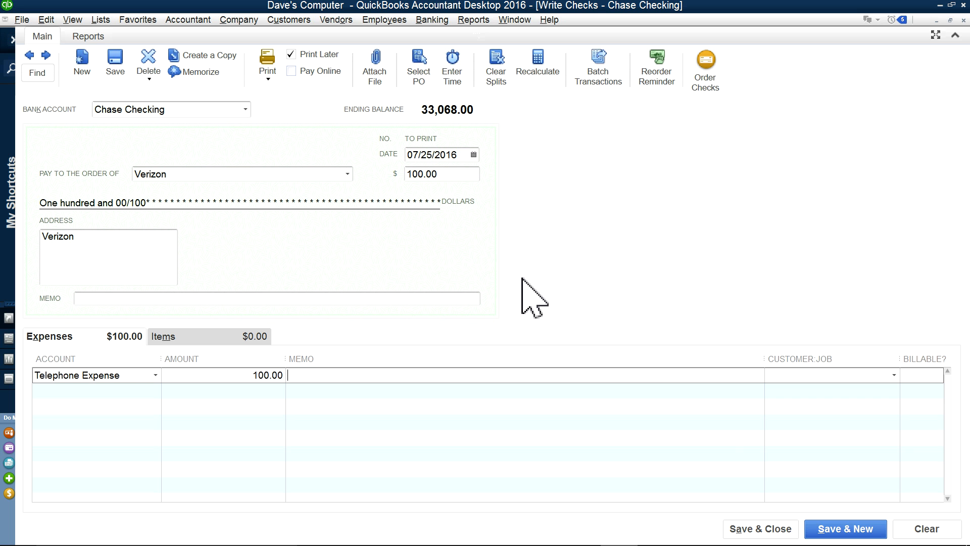
click(829, 527)
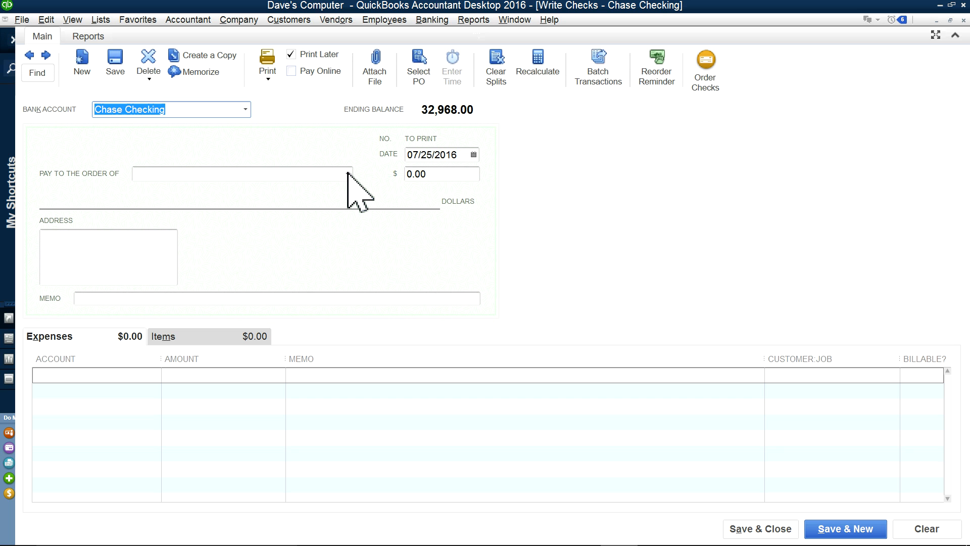
Step: Make the new check payable to "cleaning", quickly adding that name as a vendor
click(291, 174)
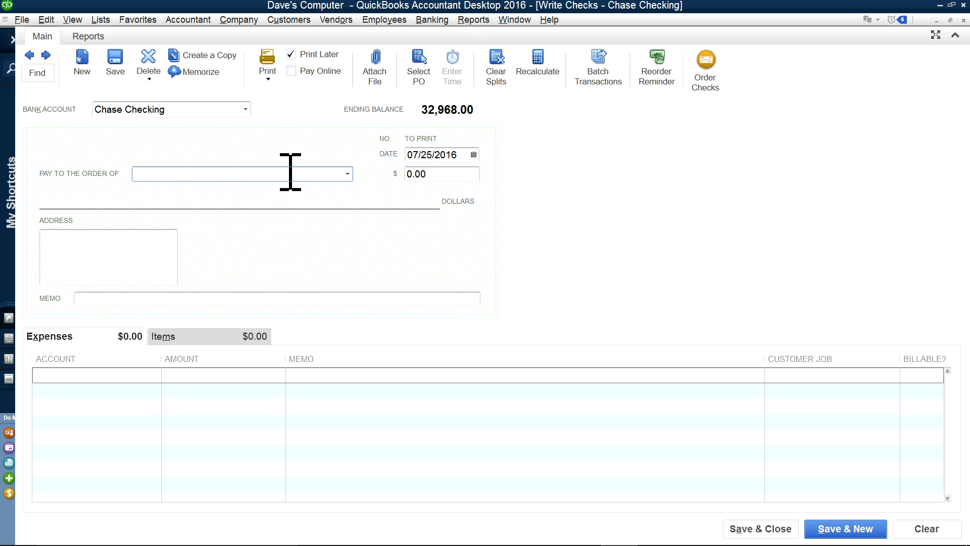
text(cleaning)
key(Tab)
click(437, 255)
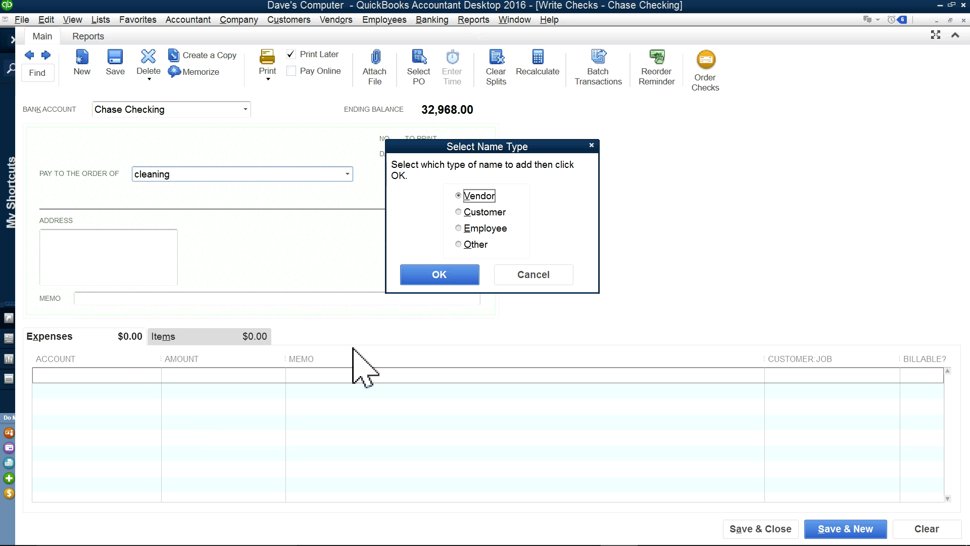
click(441, 276)
Step: Set up a new expense account named Janitorial from the check's first expense line, copying the name into its description
click(90, 375)
click(154, 375)
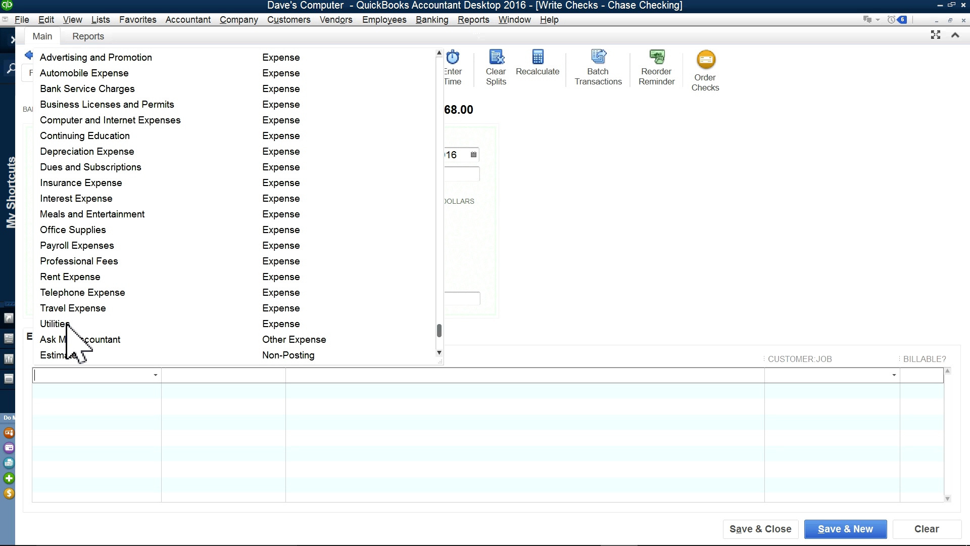
scroll(143, 265, up, 7)
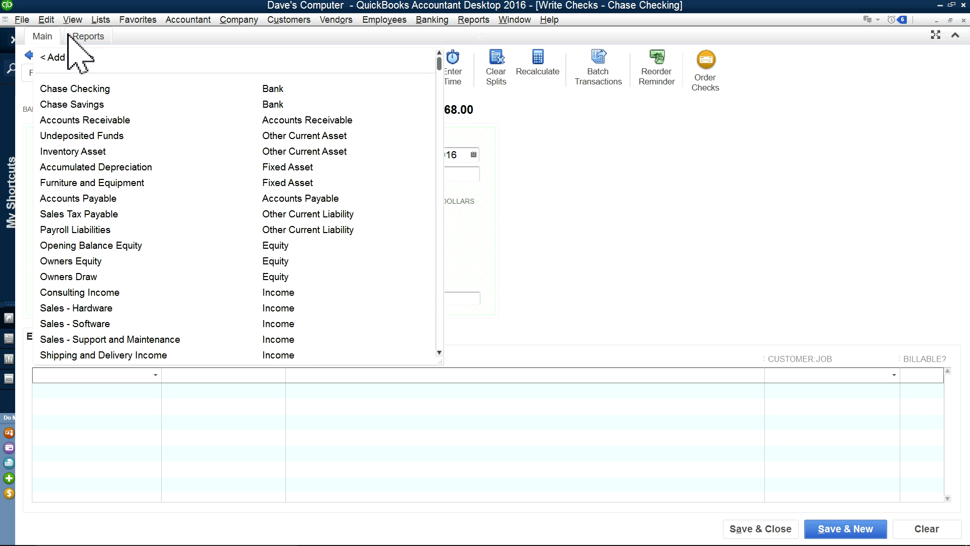
click(62, 59)
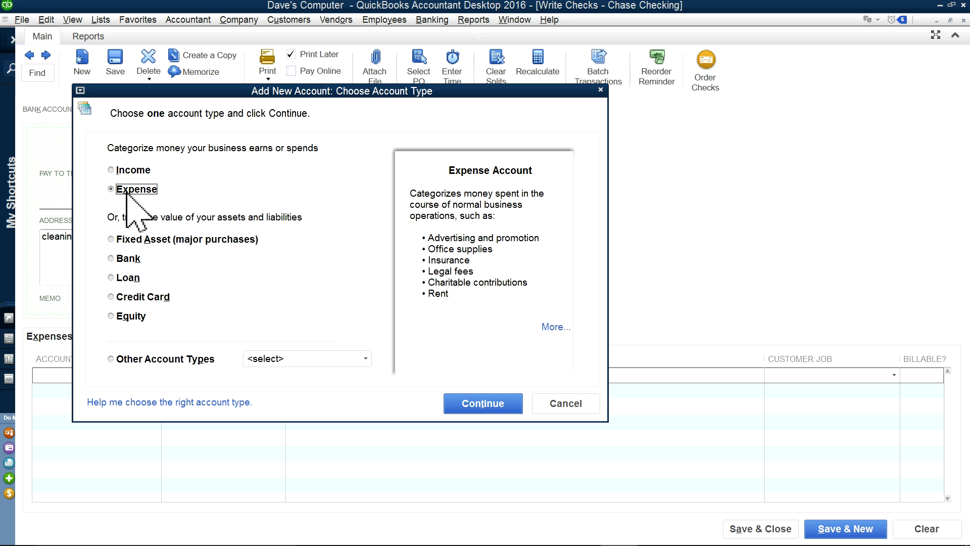
click(485, 405)
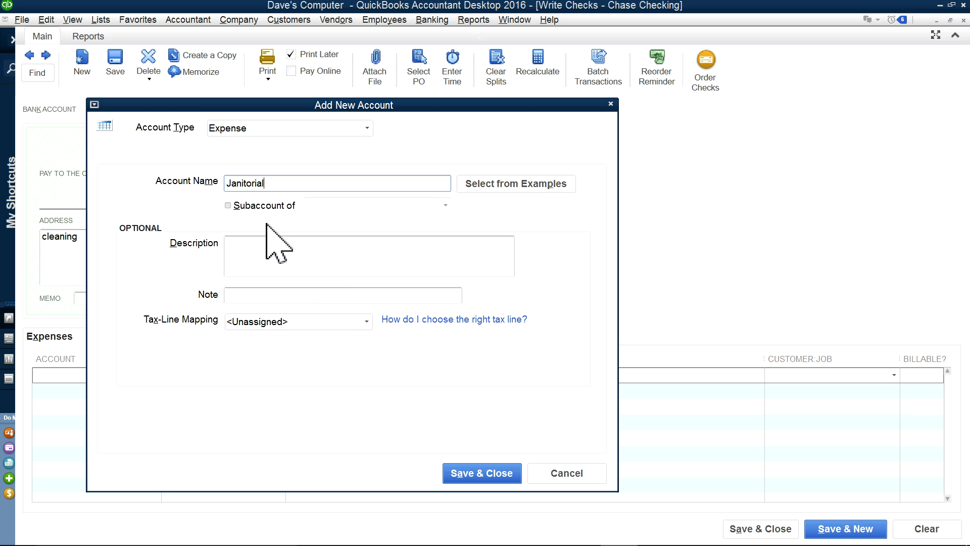
drag(282, 187, 195, 198)
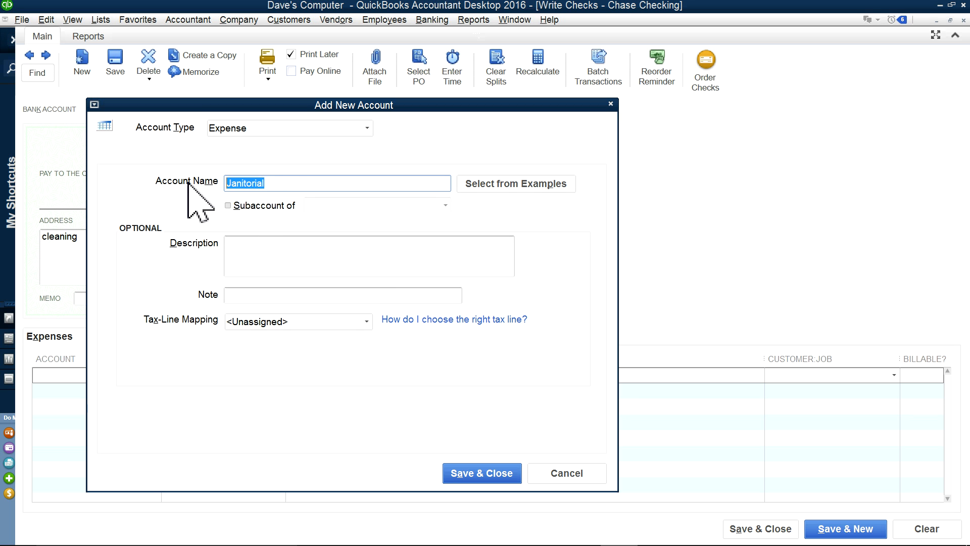
right_click(235, 181)
click(252, 212)
click(254, 257)
right_click(252, 257)
click(271, 300)
Step: Save the Janitorial account, assign 100 to it on the cleaning check, and save the check to start a new one
click(474, 474)
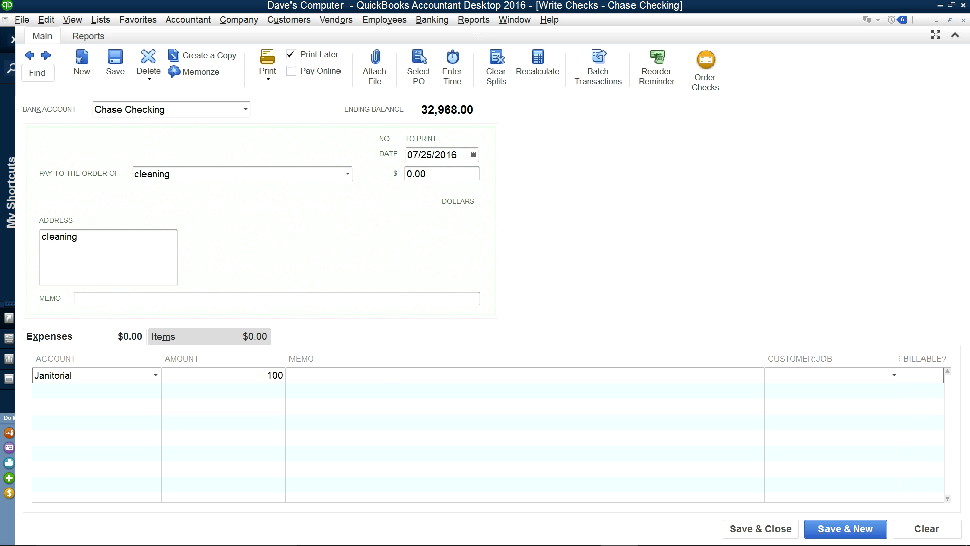
click(821, 529)
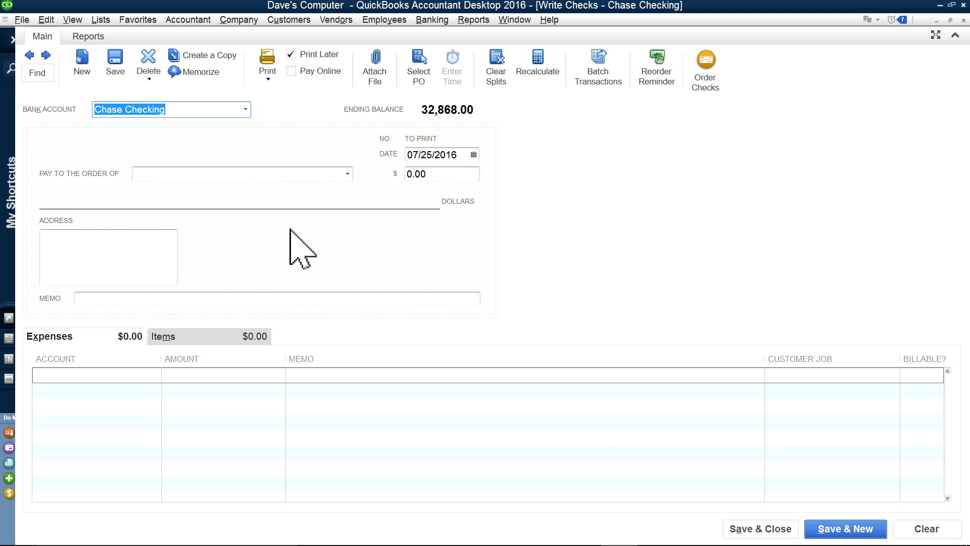
Step: Make the new check payable to Costco, quickly adding Costco as a vendor
click(236, 174)
text(Costco)
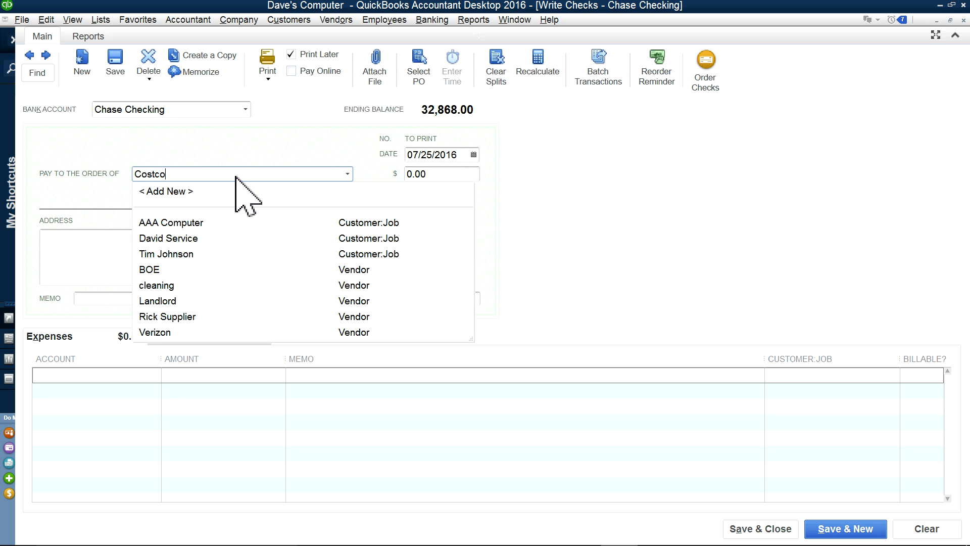
key(Tab)
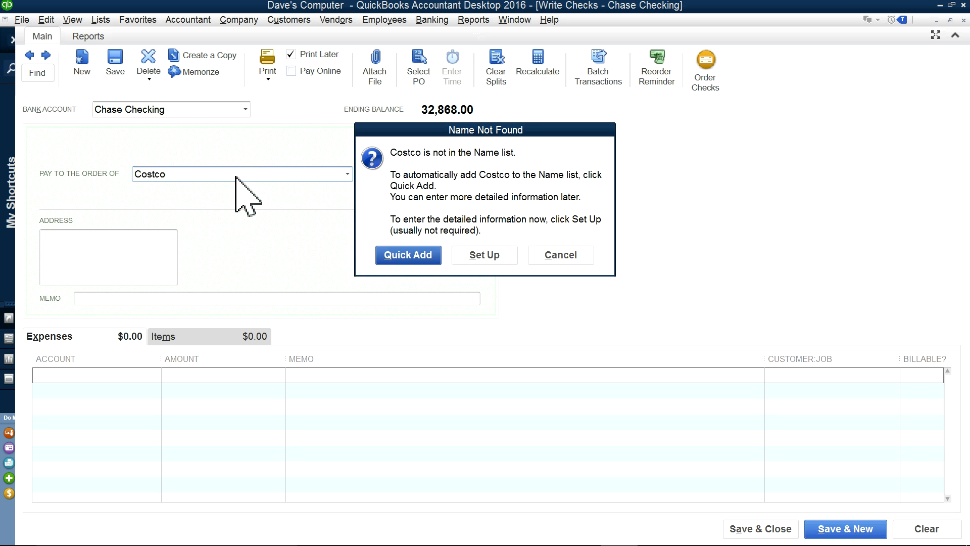
click(439, 261)
click(437, 276)
Step: Assign 200 to Computer and Internet Expenses on the Costco check's first expense line
click(119, 375)
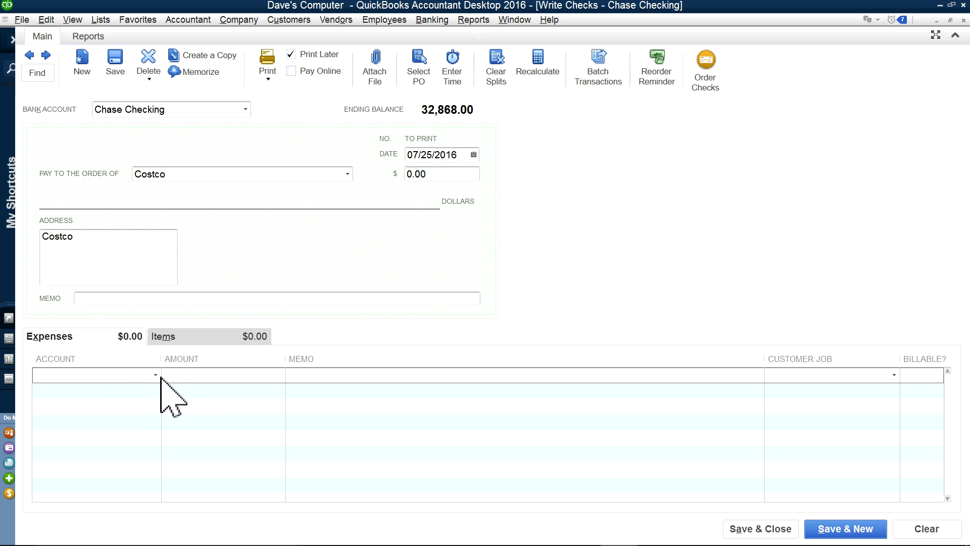
text(Comp)
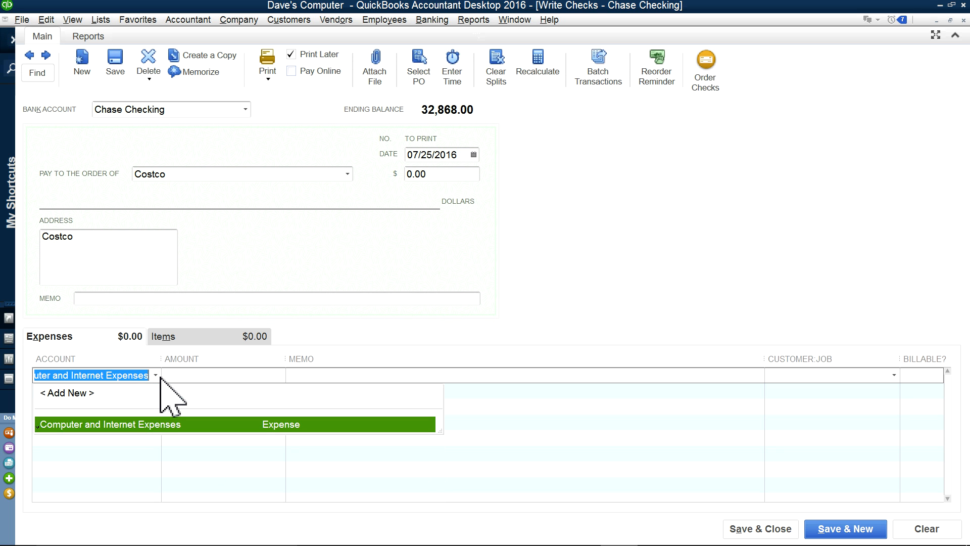
click(147, 424)
click(228, 374)
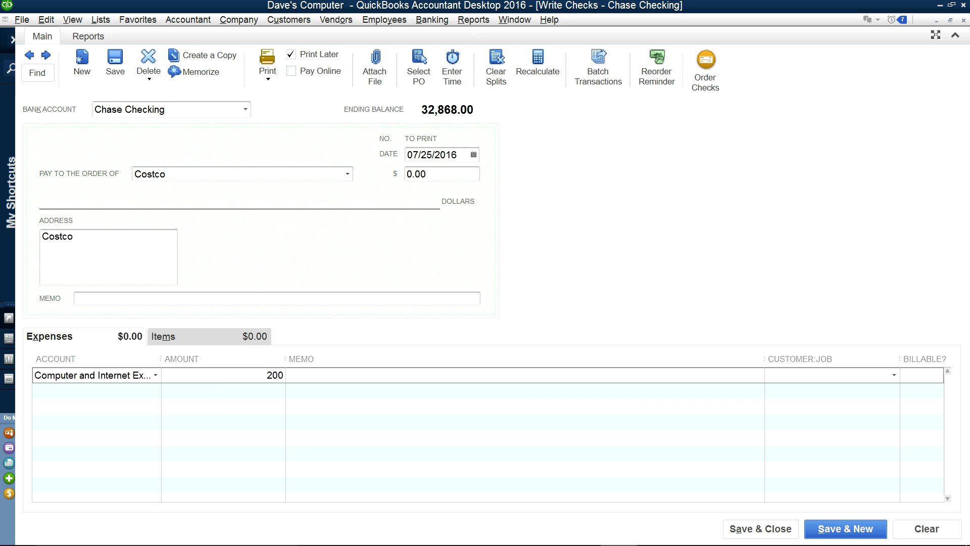
key(Tab)
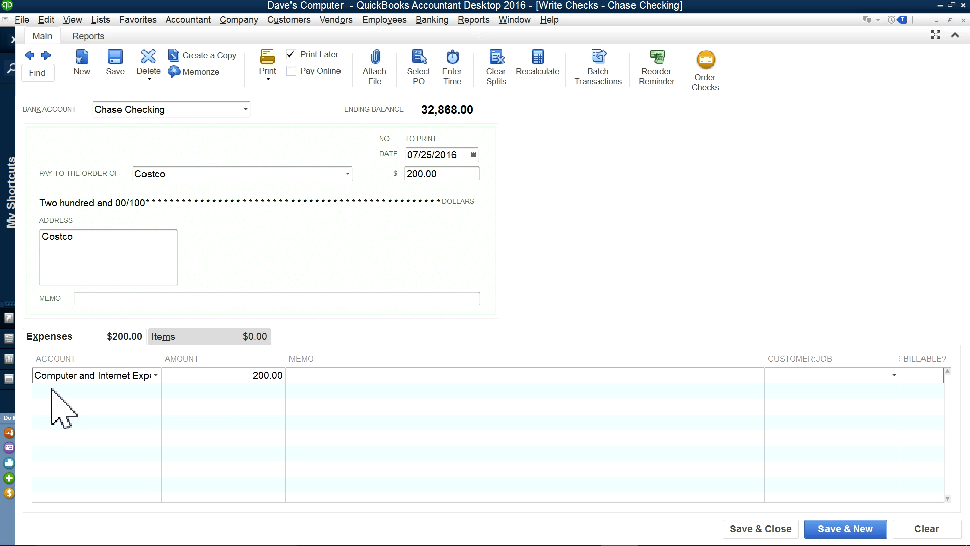
Step: Add a second expense line to the Costco check for Office Supplies with an amount of 100
click(51, 390)
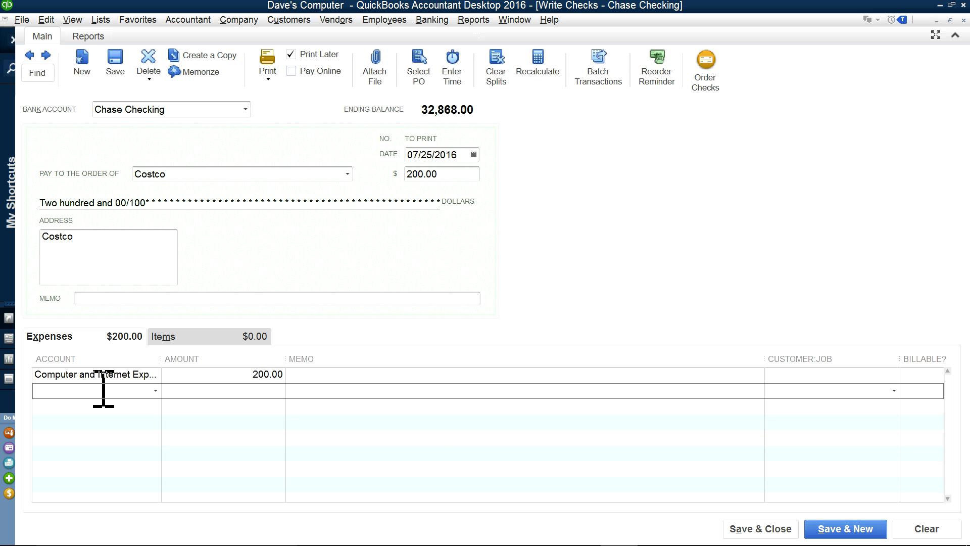
text(Office Supplies)
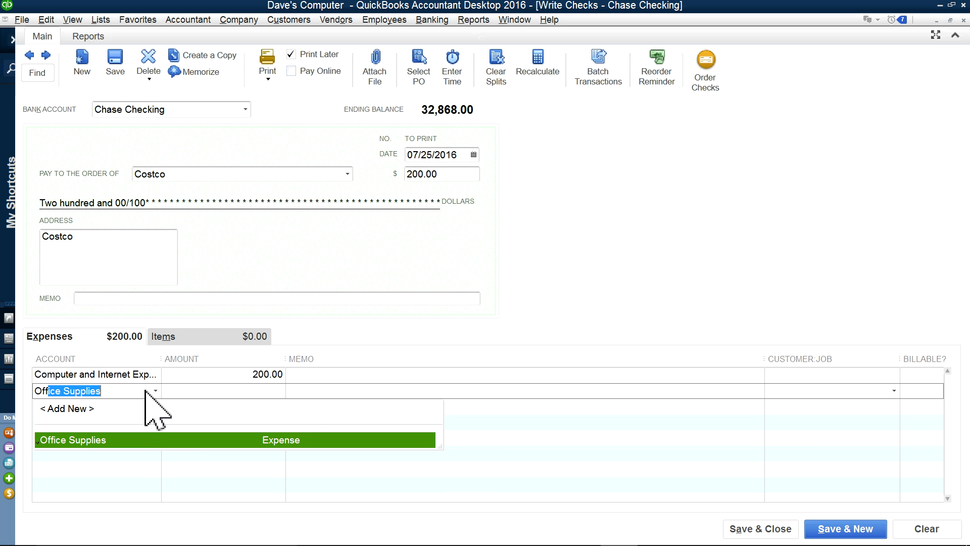
click(197, 443)
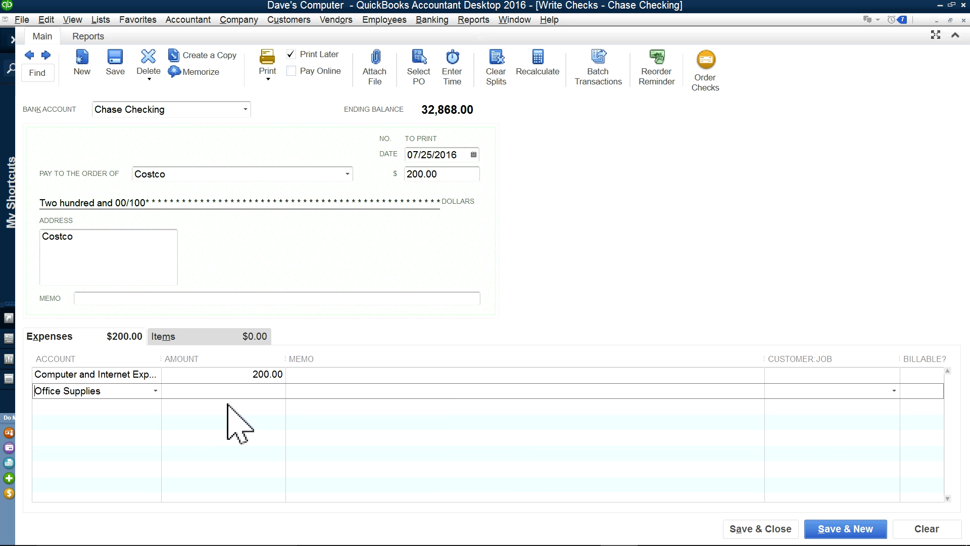
click(253, 392)
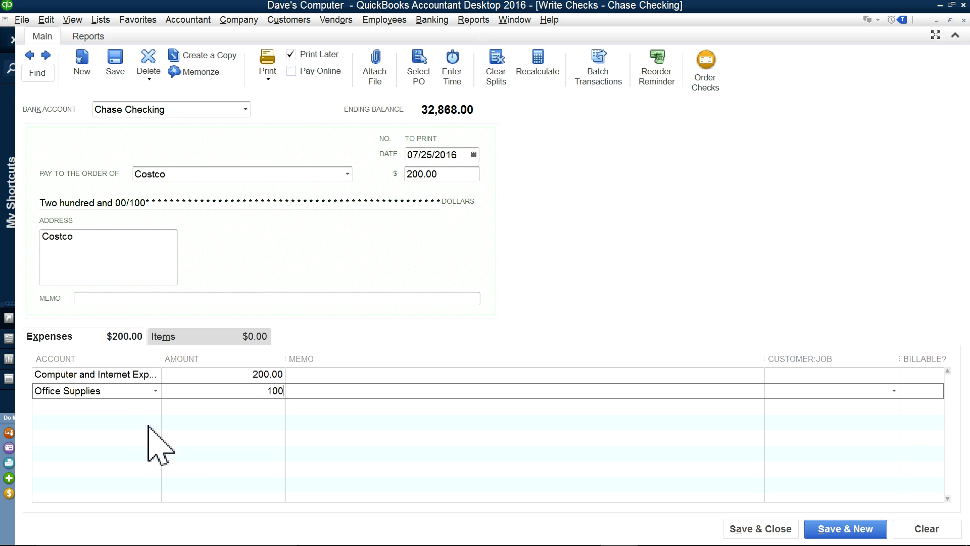
Step: Add a third expense line to the Costco check for Automobile Expense with an amount of 50
click(41, 405)
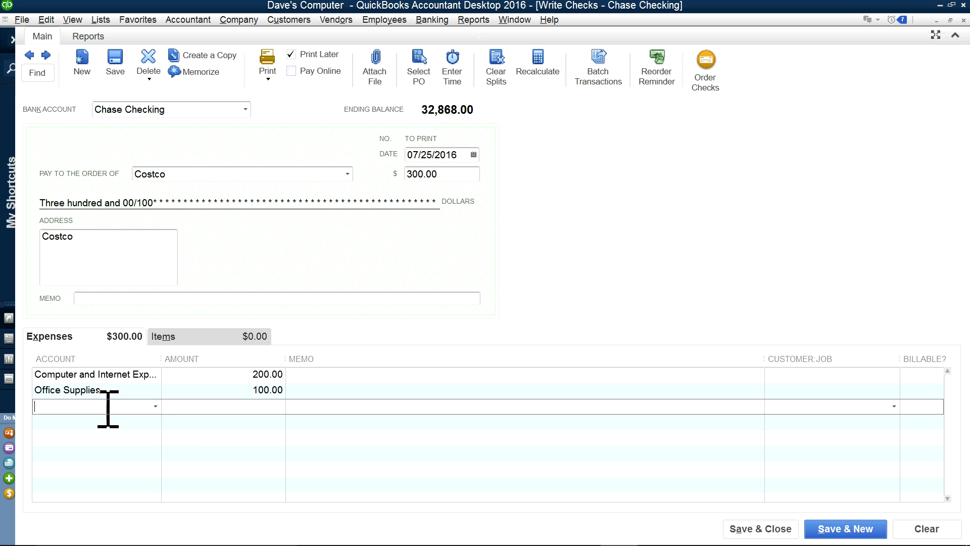
click(156, 405)
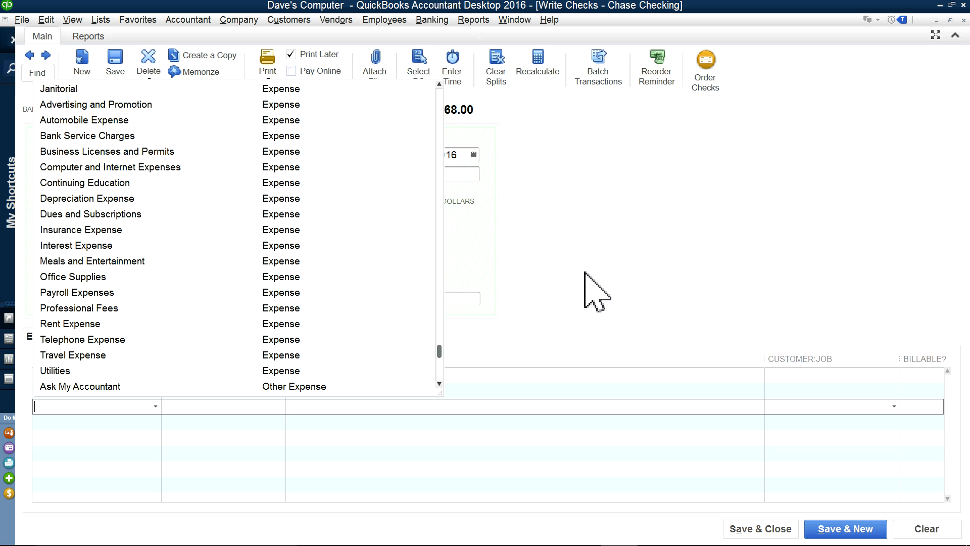
click(100, 120)
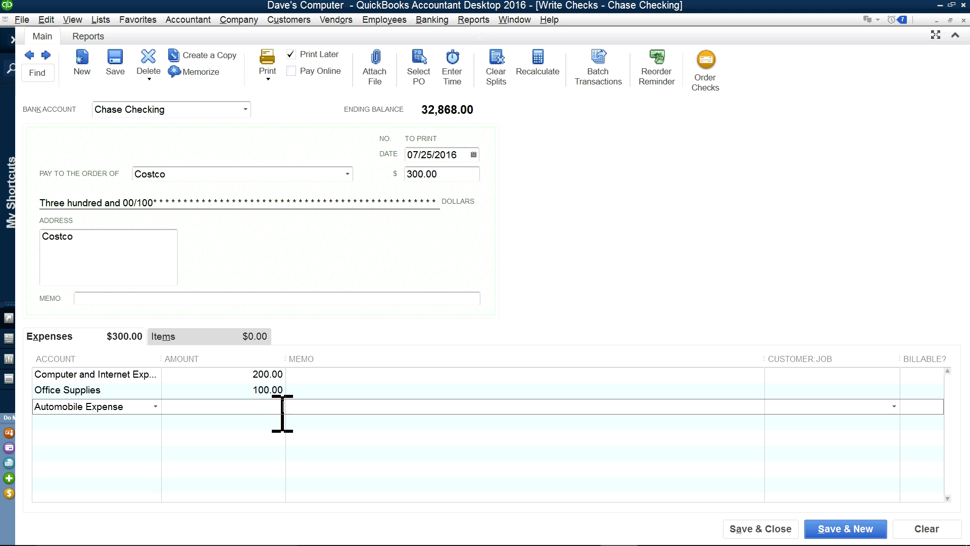
key(Tab)
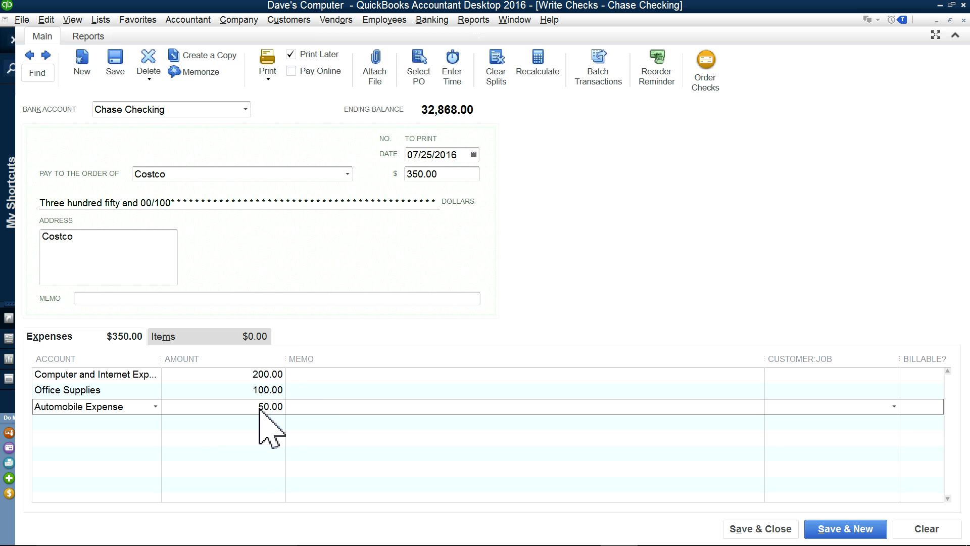
key(Tab)
Step: Change the account on the Costco check's third expense line to Advertising and Promotion
click(153, 407)
click(155, 407)
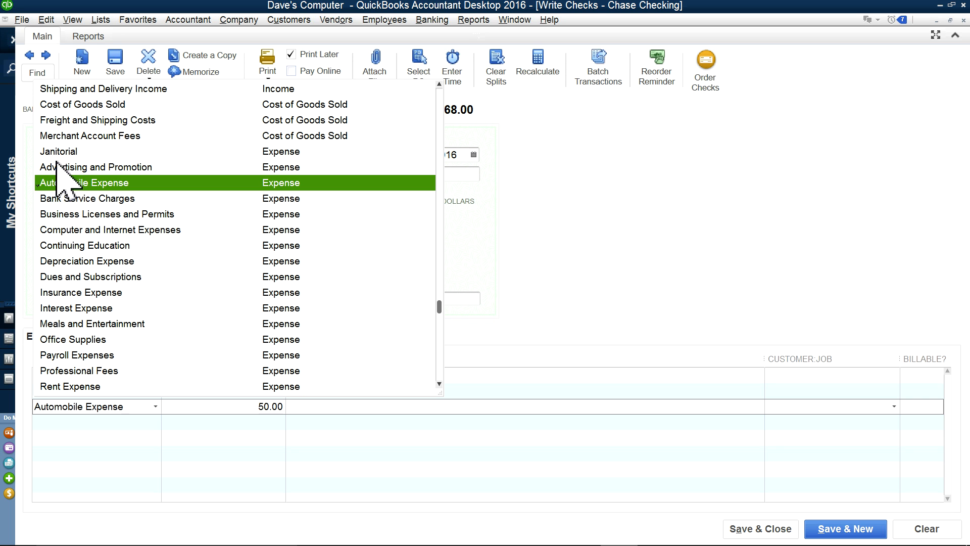
click(98, 168)
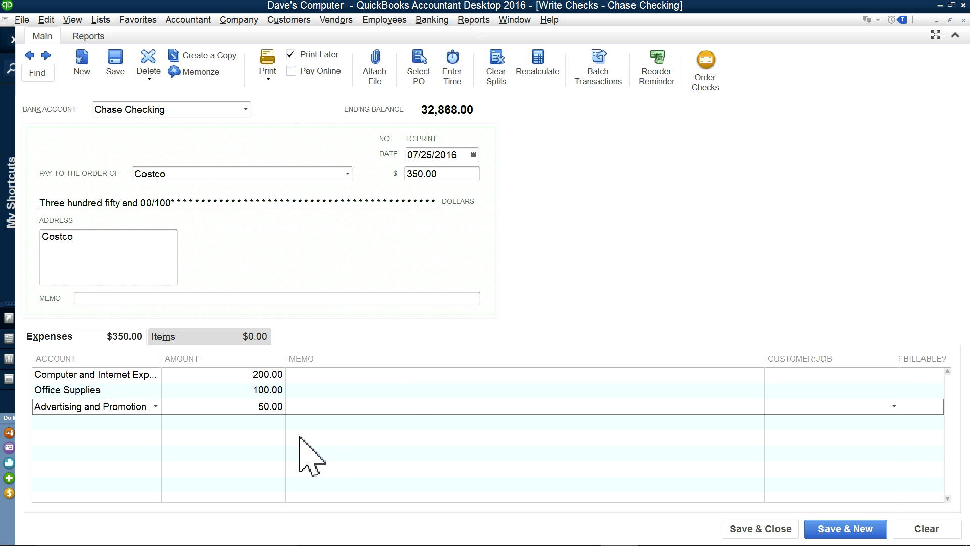
Step: Add a new expense account named Printing from the Costco check's third expense line
click(156, 406)
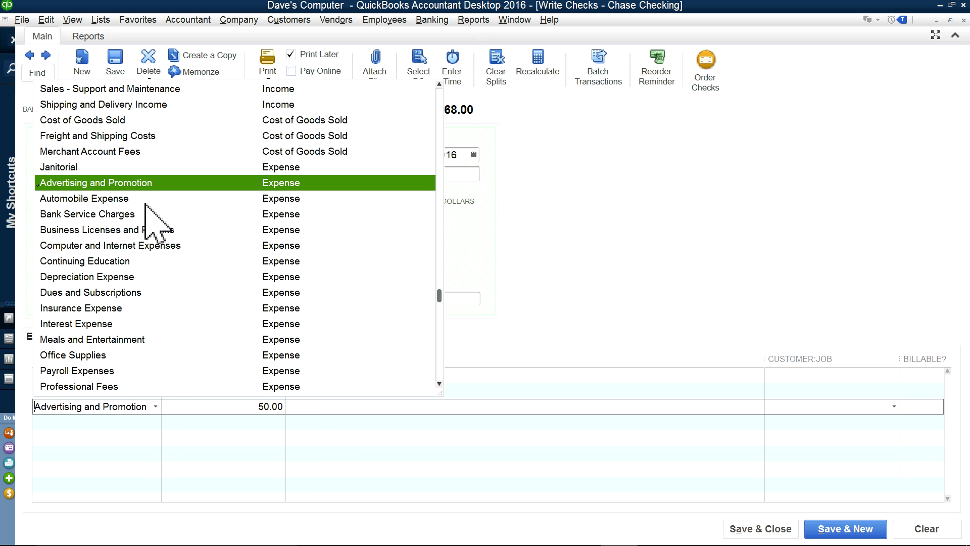
scroll(138, 179, up, 6)
click(51, 89)
click(457, 404)
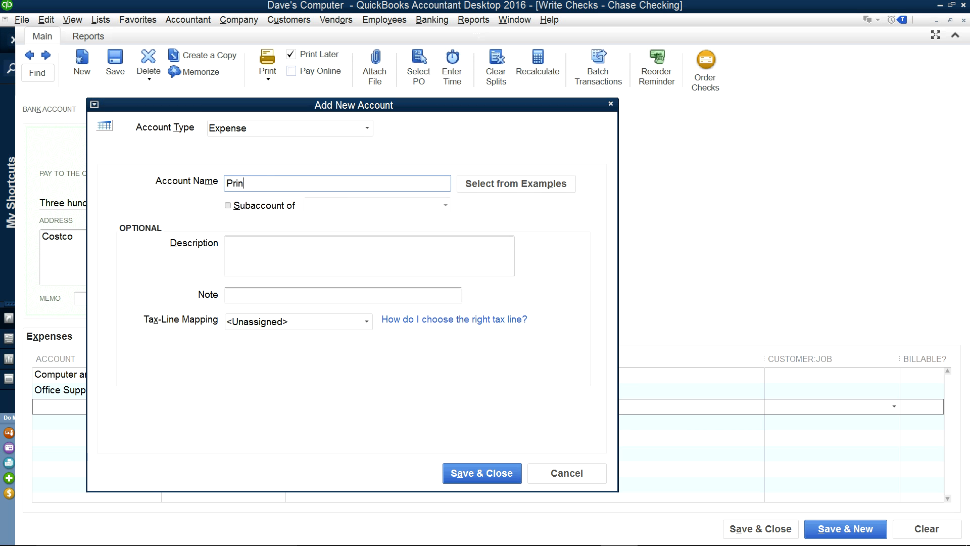
Step: Copy the account name Printing into its description, and save both the new account and the Costco check
drag(278, 188, 226, 187)
right_click(237, 181)
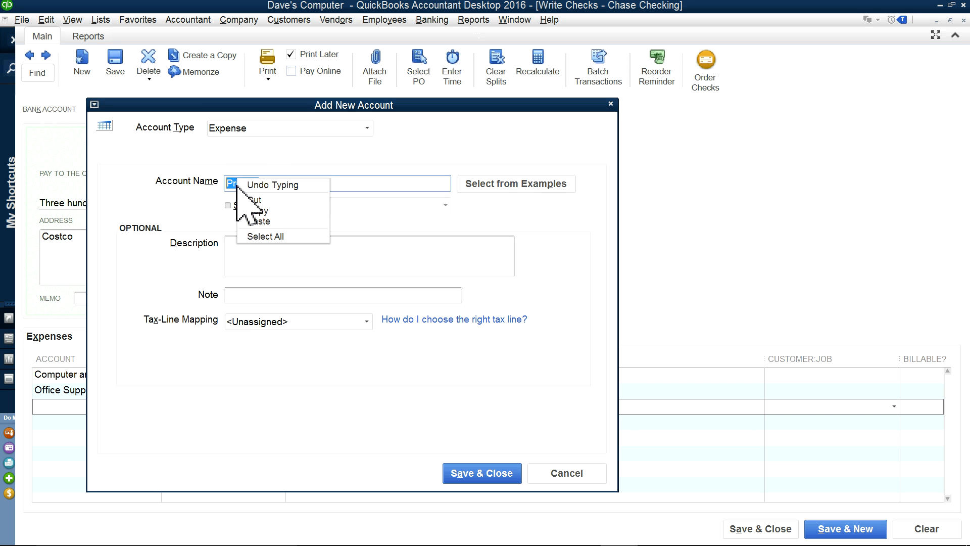
click(256, 211)
click(241, 247)
right_click(242, 250)
click(273, 298)
click(492, 472)
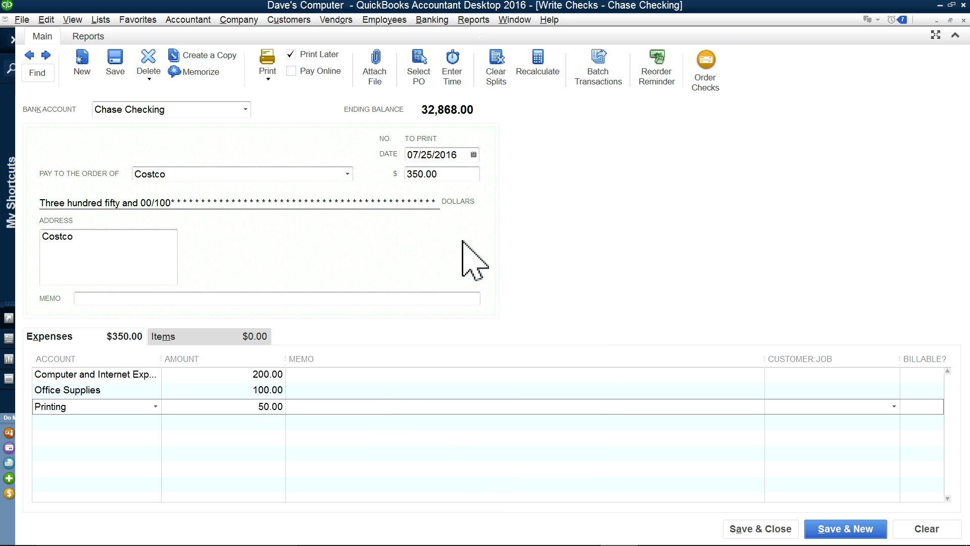
click(777, 527)
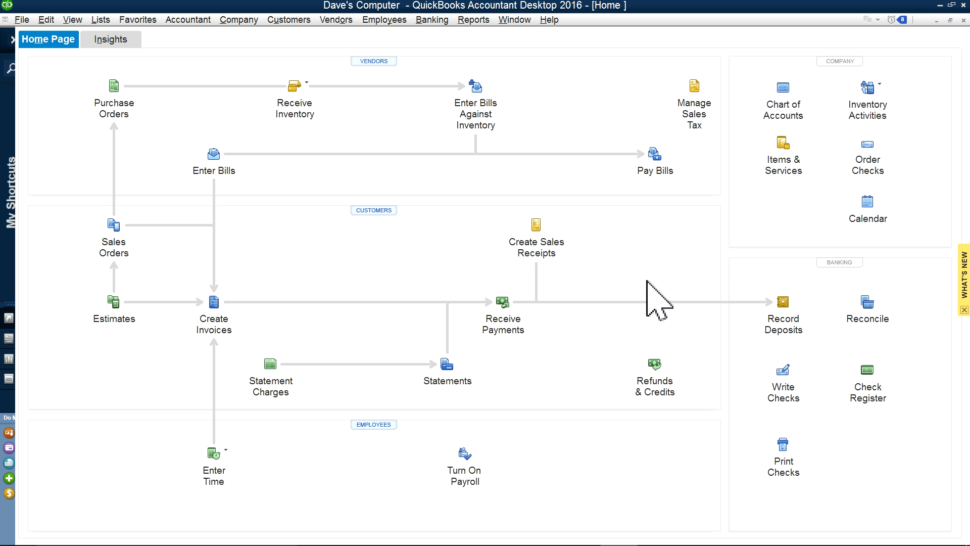
Step: Open the standard Profit & Loss report to review income and expenses for the month to date
click(518, 20)
mouse_move(473, 20)
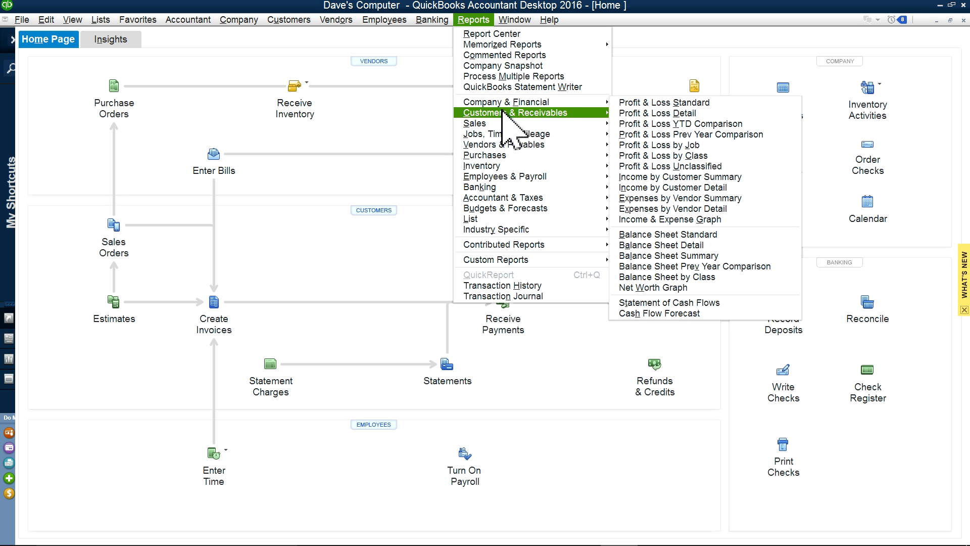
mouse_move(586, 103)
click(633, 105)
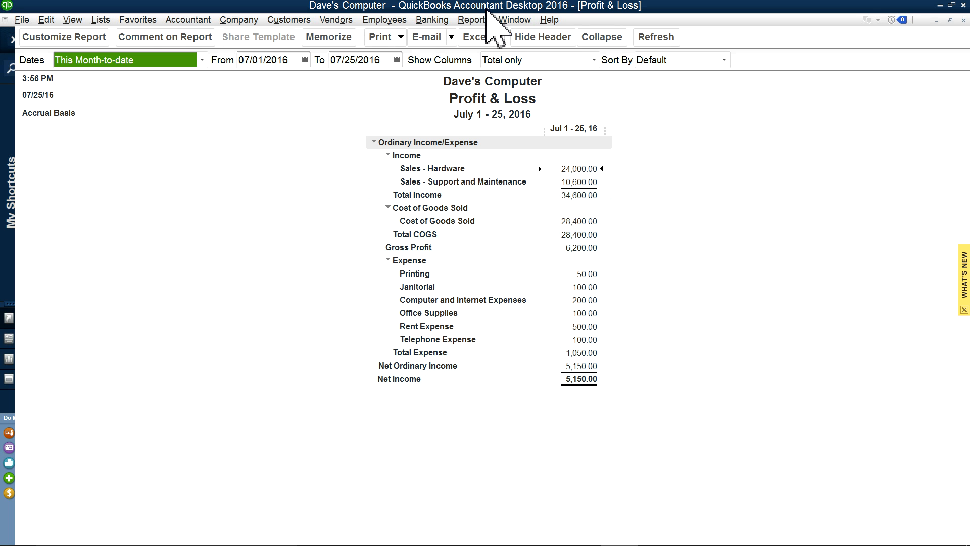
Step: Open the standard Balance Sheet report to review assets, liabilities and equity
click(473, 19)
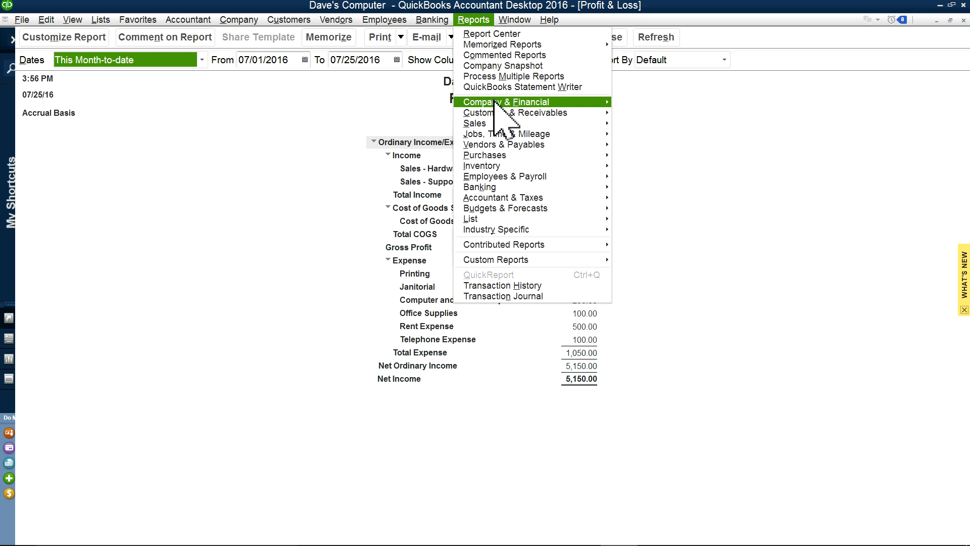
mouse_move(535, 105)
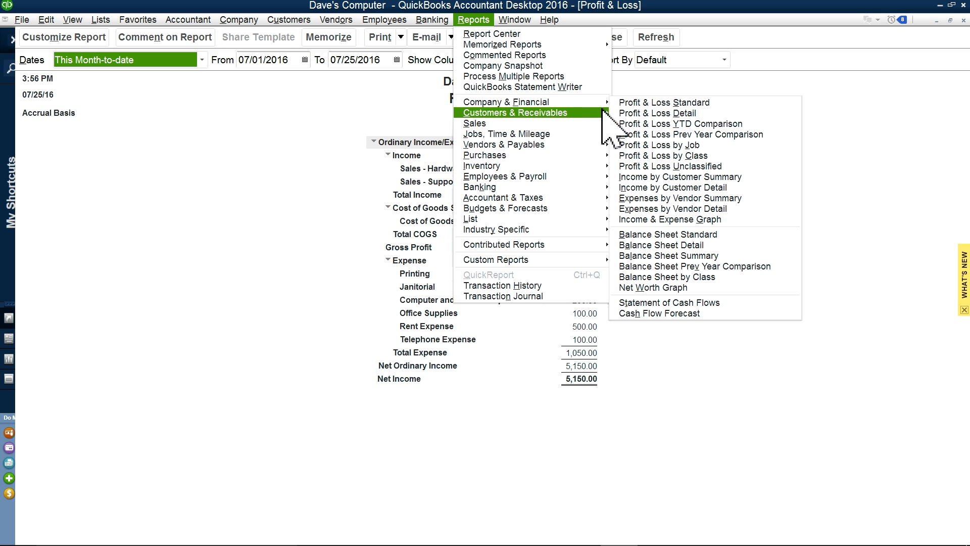
click(649, 234)
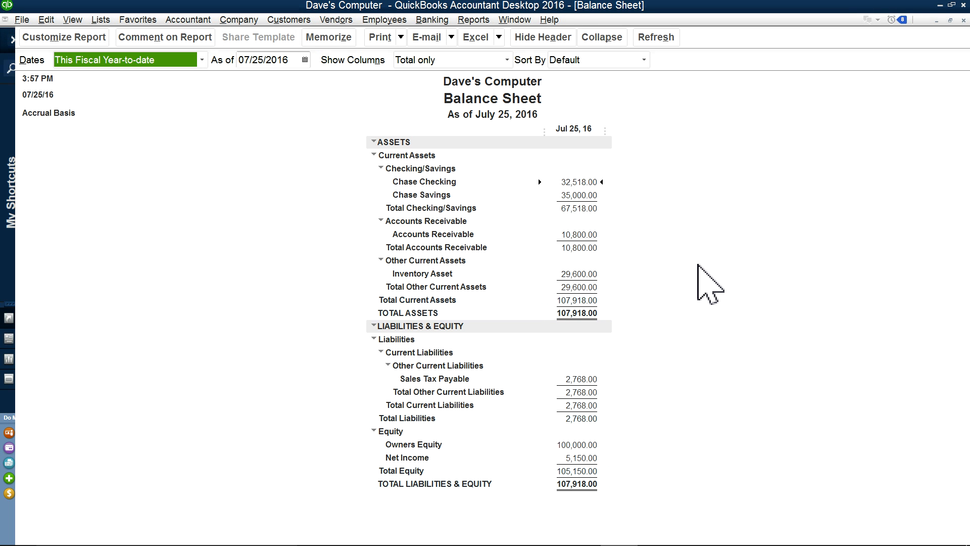
Step: Switch to the Profit & Loss report and customize it with % of Row and % of Income columns
click(473, 20)
mouse_move(515, 20)
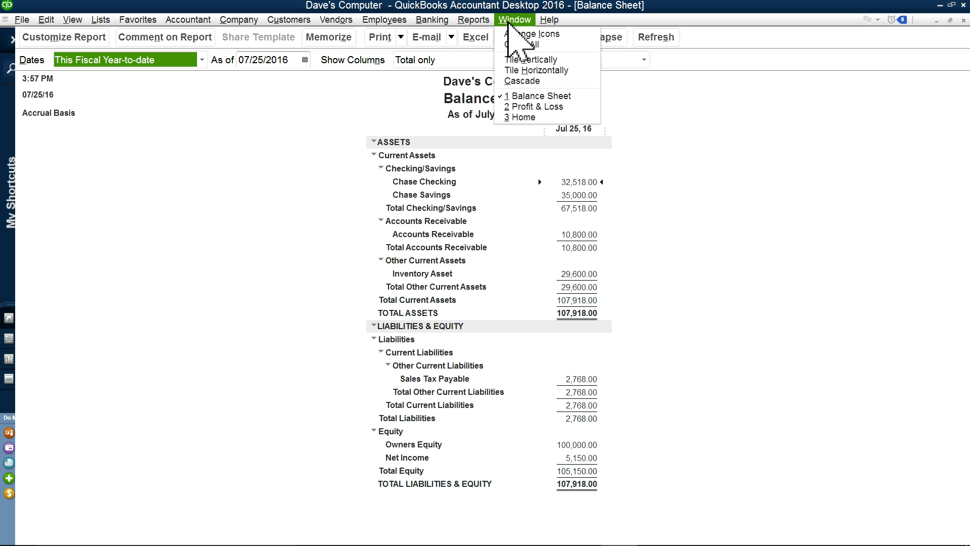
click(533, 106)
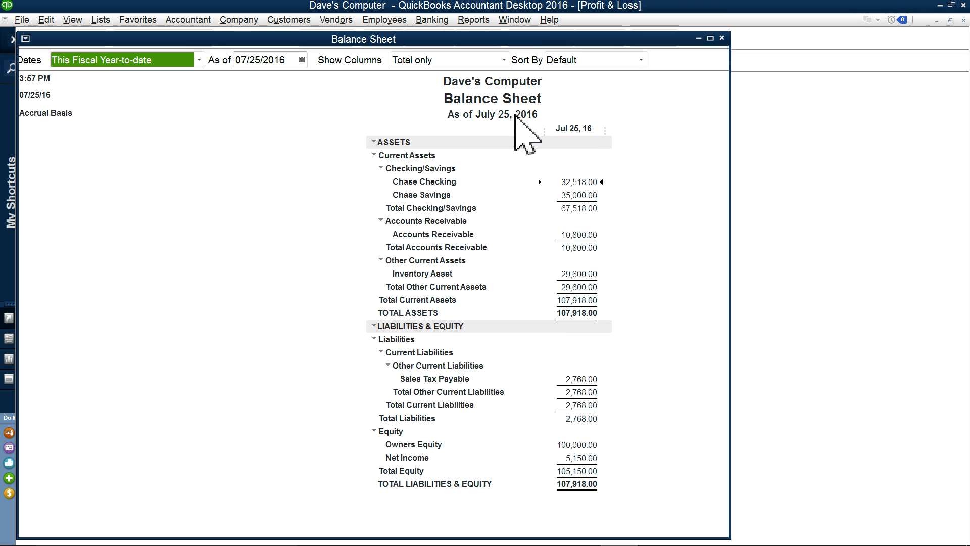
click(72, 38)
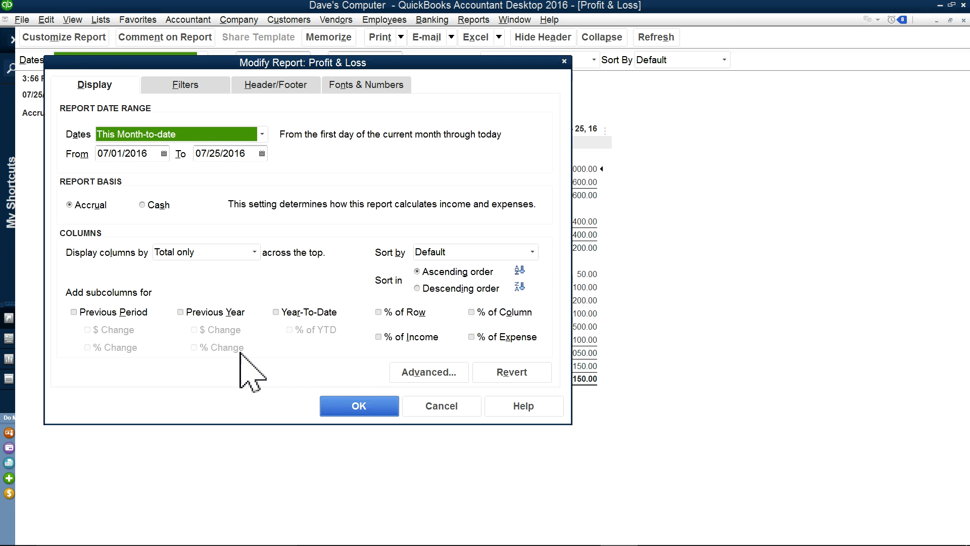
click(378, 313)
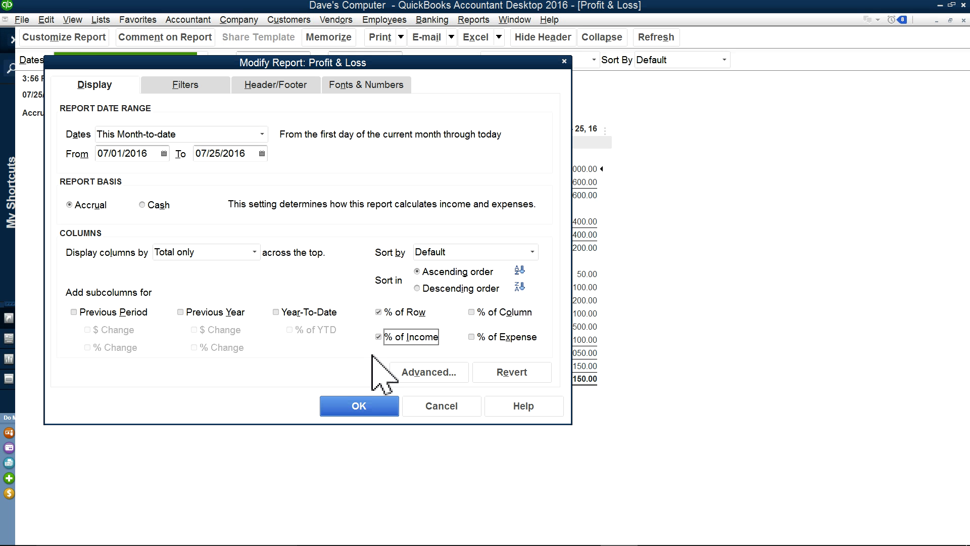
click(372, 404)
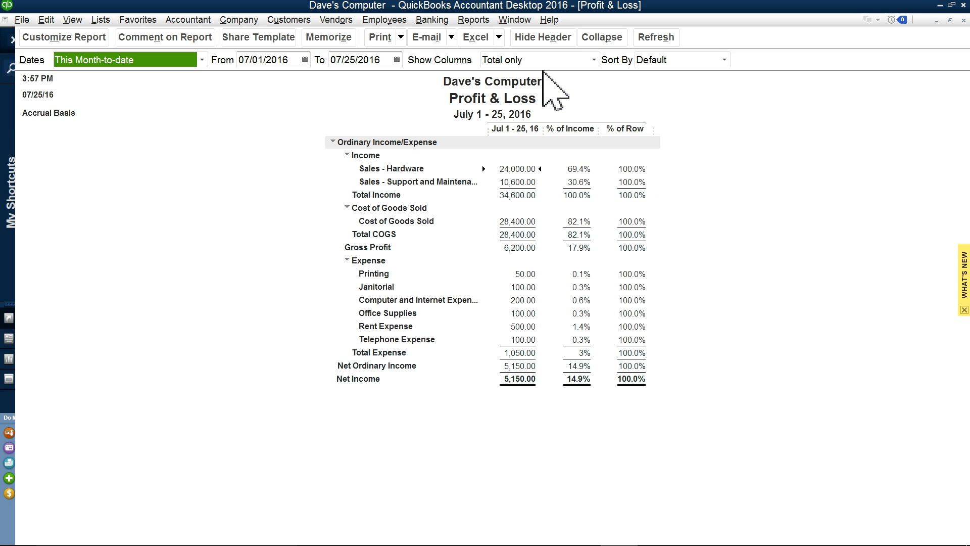
Step: Close the Home window and tile the Profit & Loss and Balance Sheet reports vertically for comparison
click(513, 21)
mouse_move(475, 22)
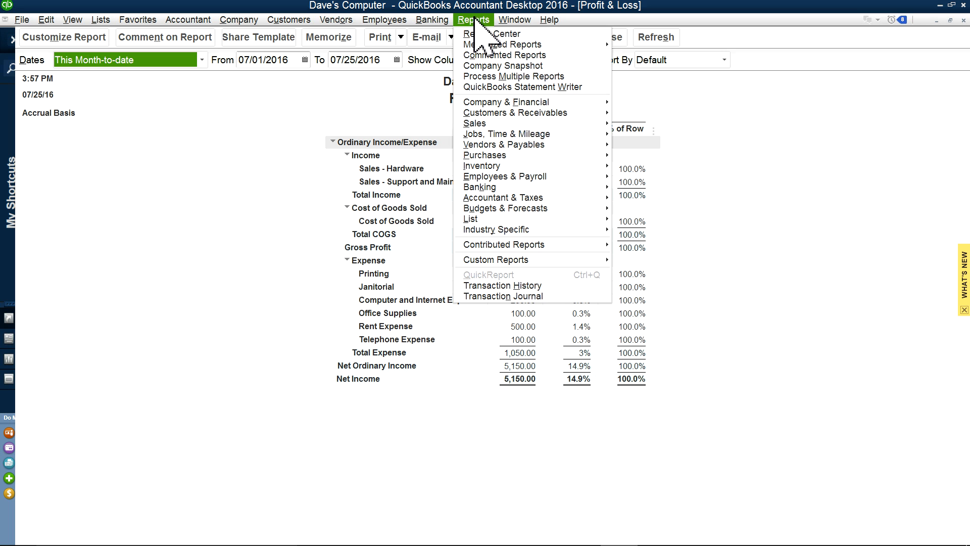
click(514, 20)
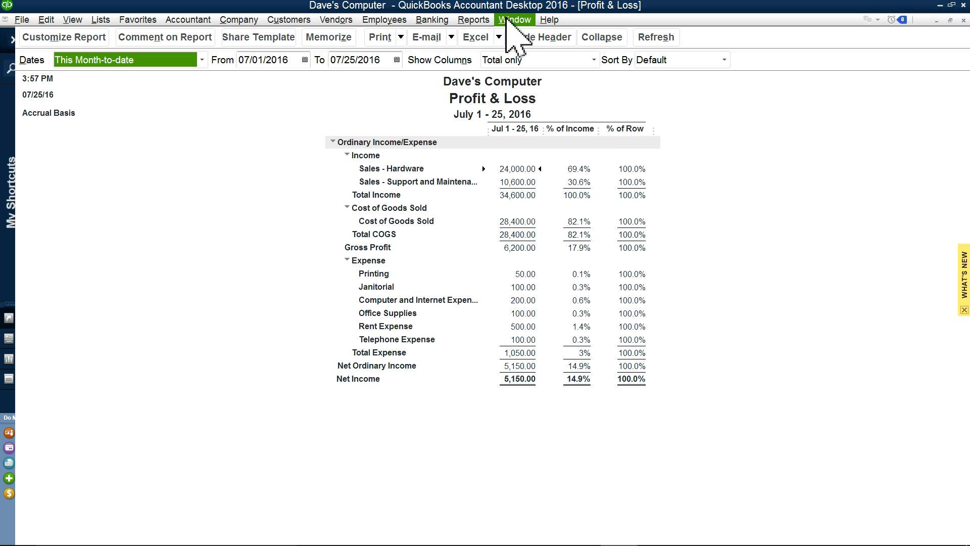
click(515, 20)
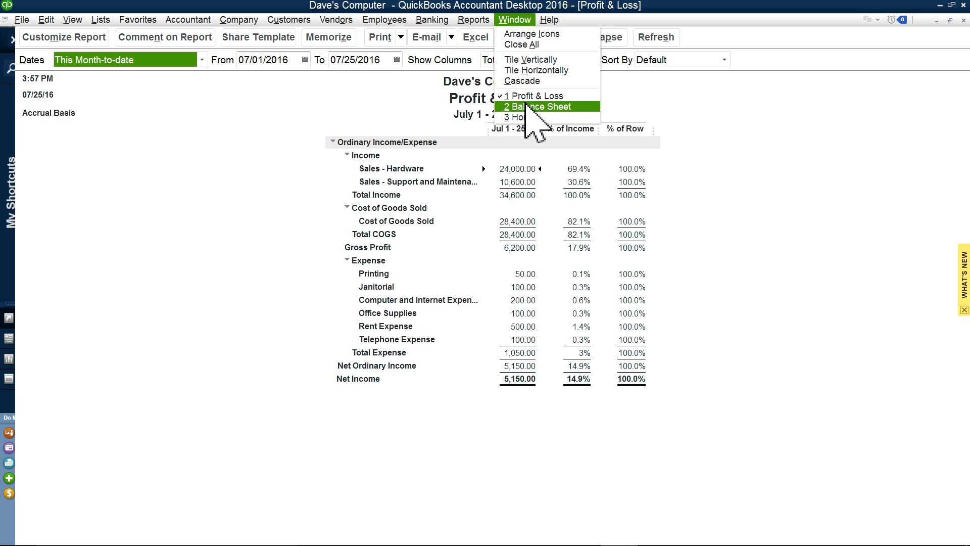
click(523, 117)
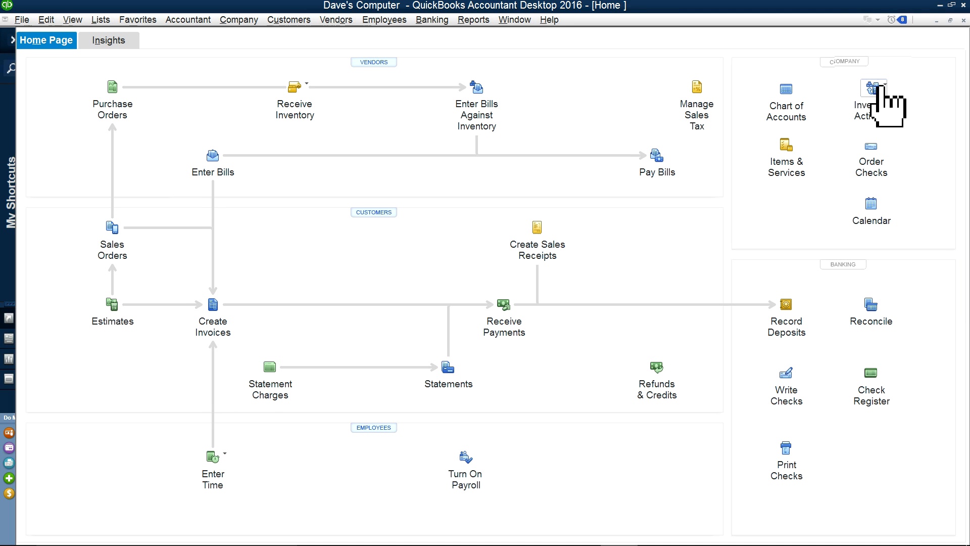
click(962, 20)
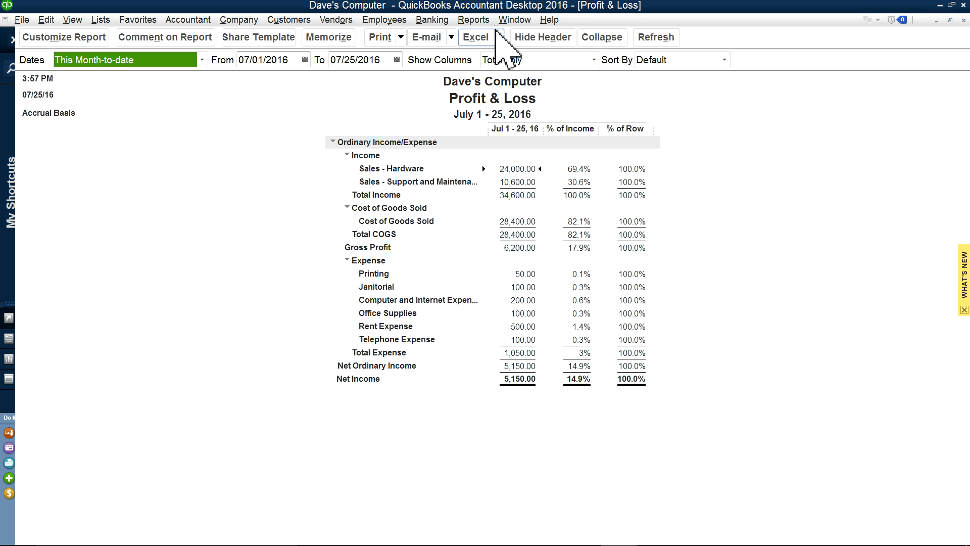
click(503, 21)
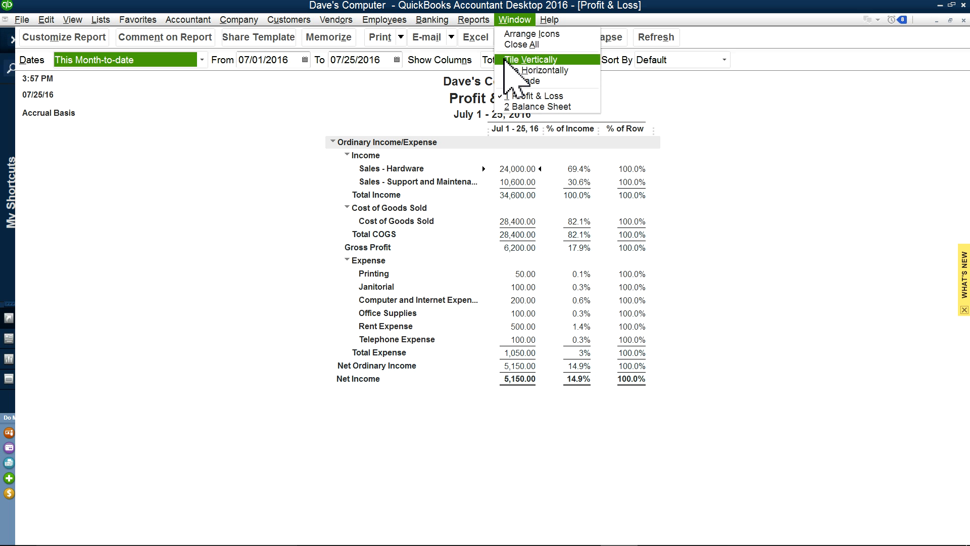
click(518, 60)
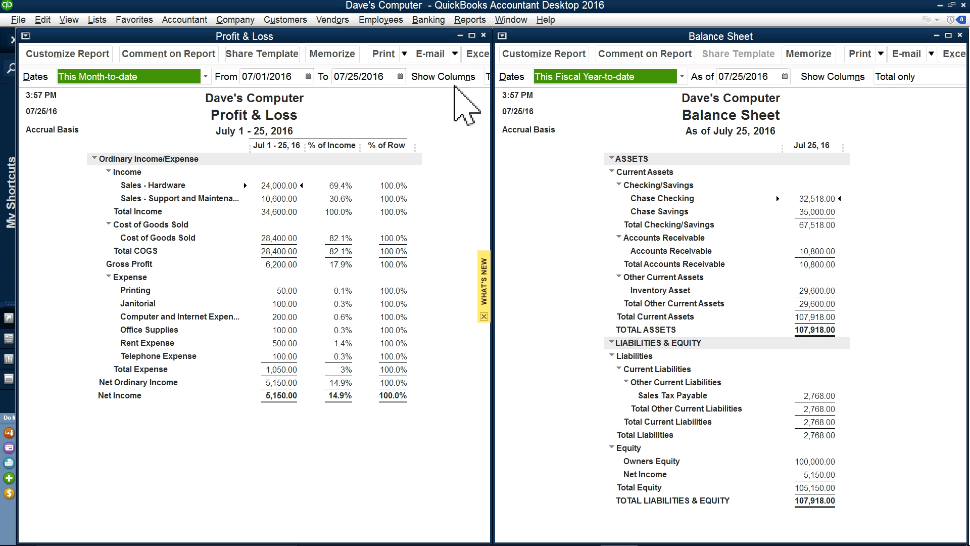
Step: Reopen the Home page from the tiled reports and maximize its window
click(277, 20)
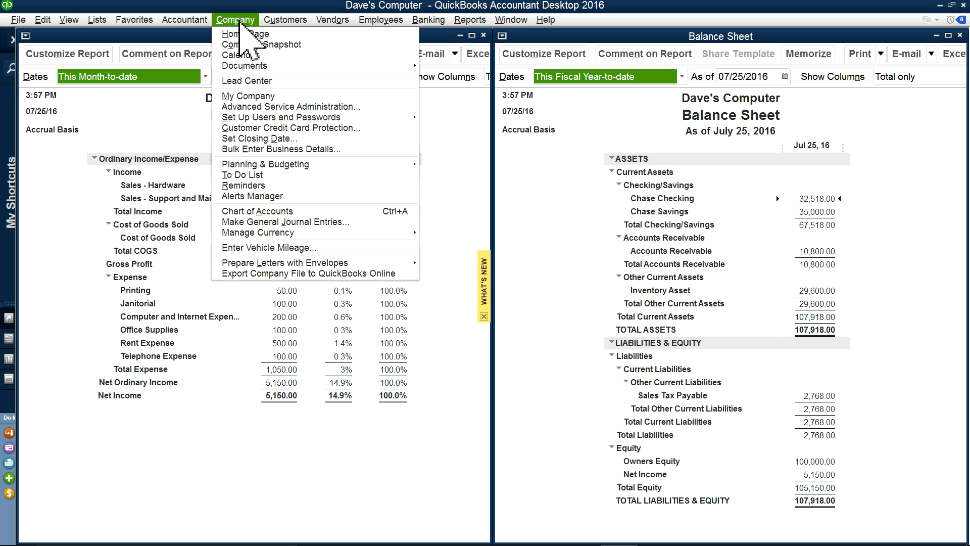
click(239, 33)
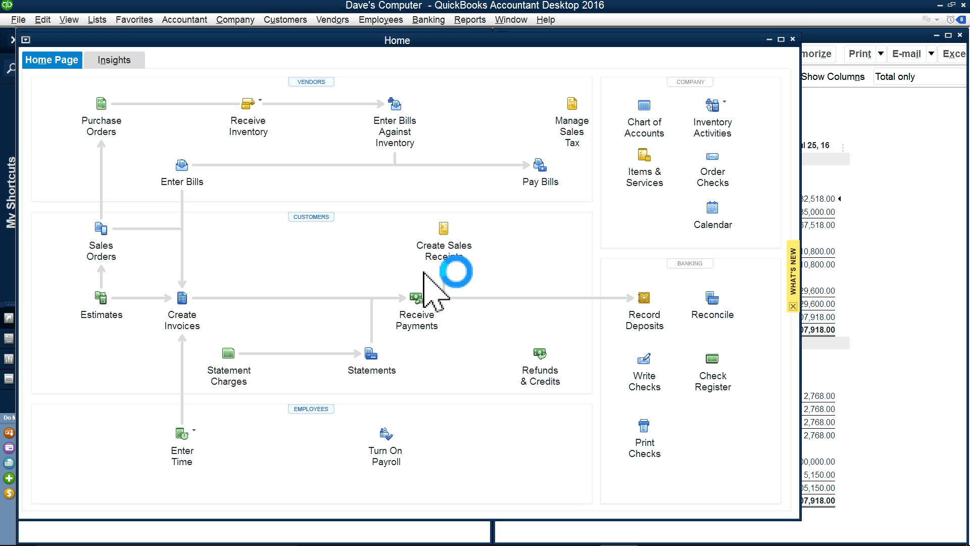
click(781, 40)
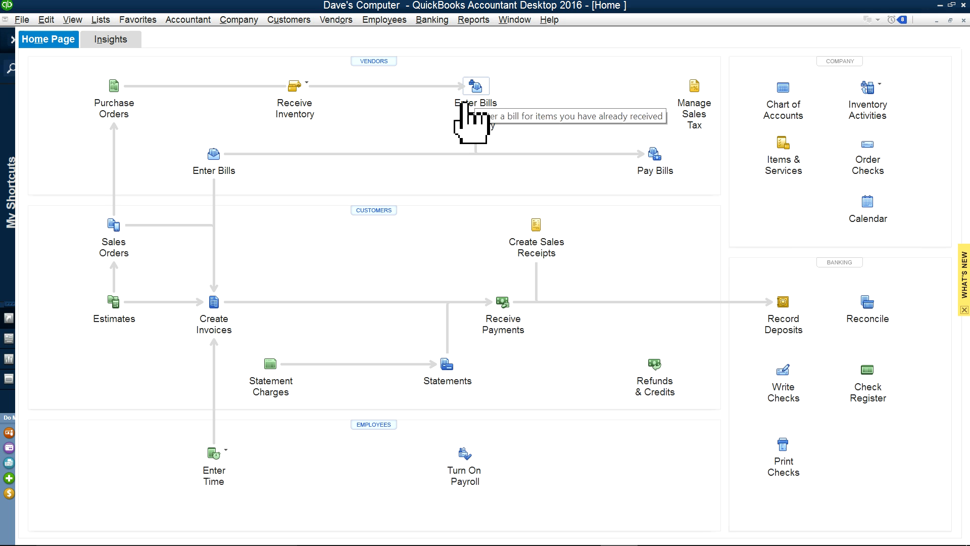
Step: Open the Inventory Valuation Summary report to review the quantities and asset value on hand
click(477, 21)
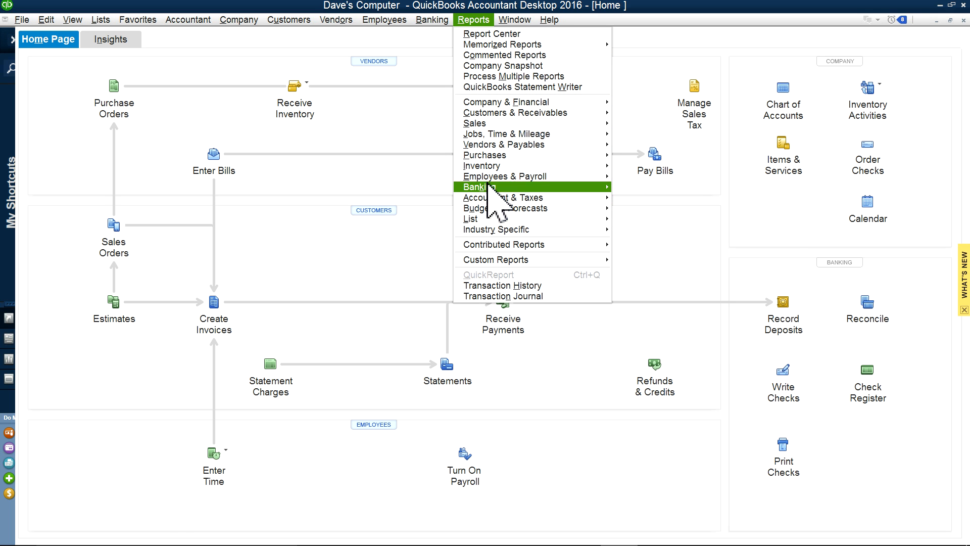
mouse_move(488, 167)
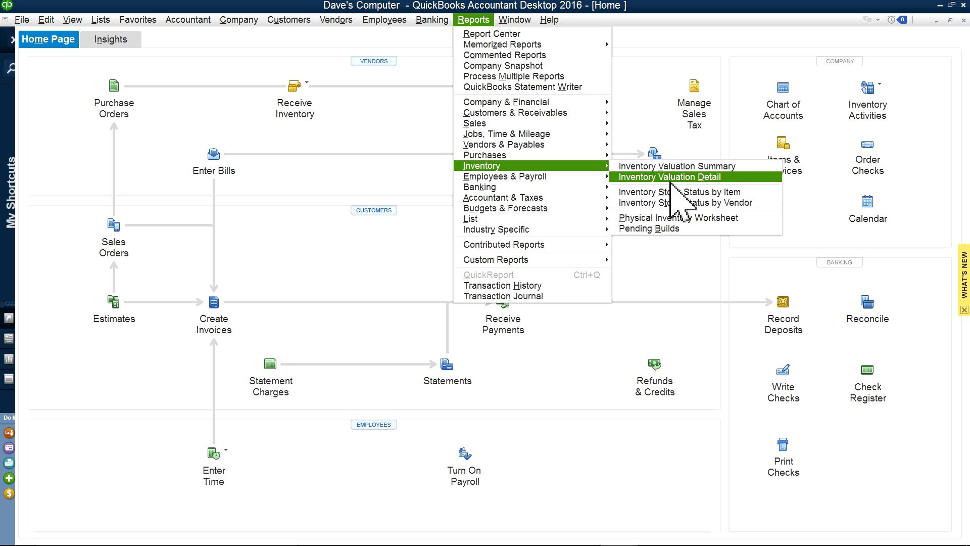
click(658, 168)
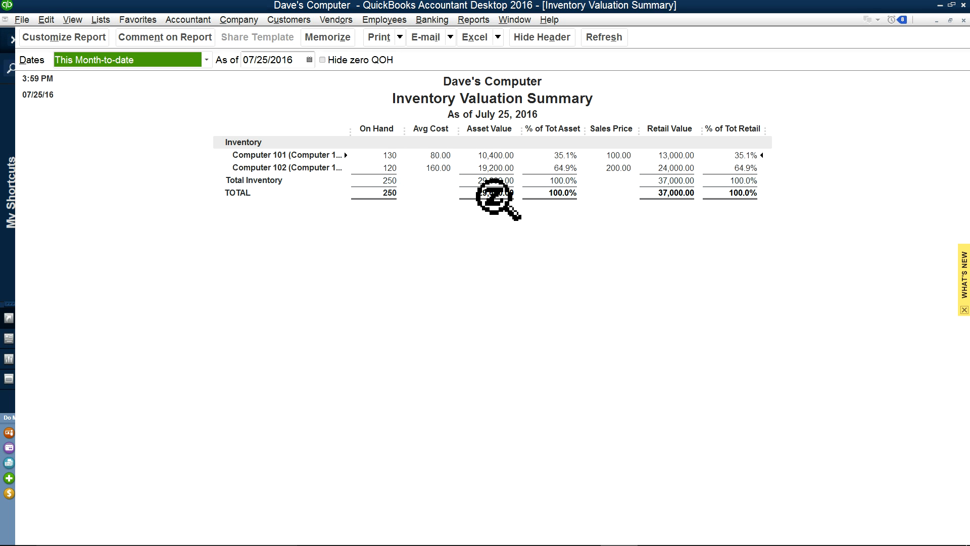
Step: Close the customized Profit & Loss report without memorizing it and return to the Home page
click(514, 20)
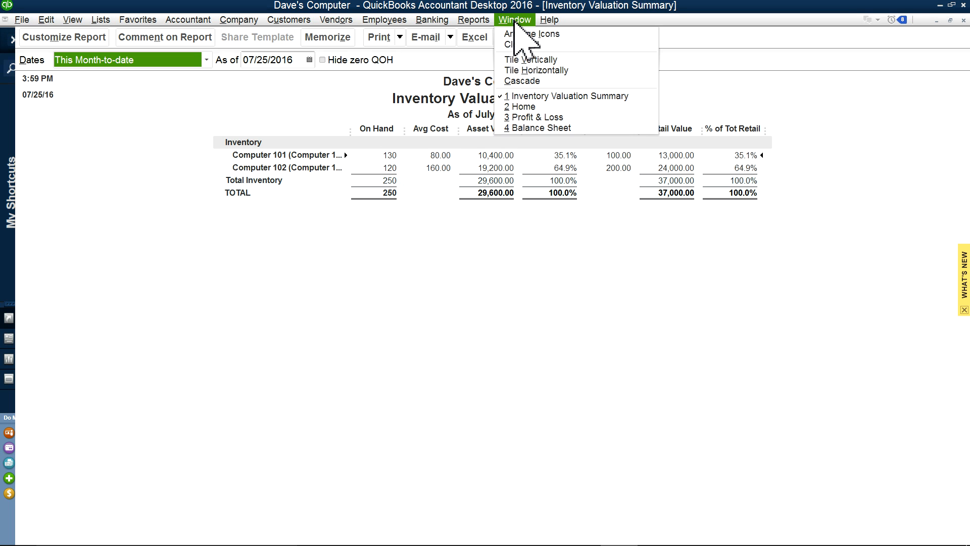
click(523, 118)
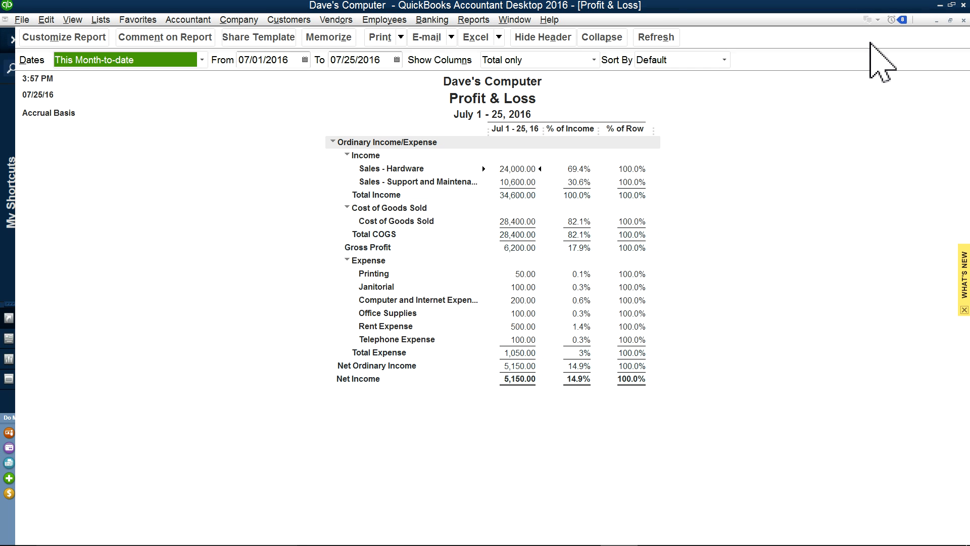
click(963, 21)
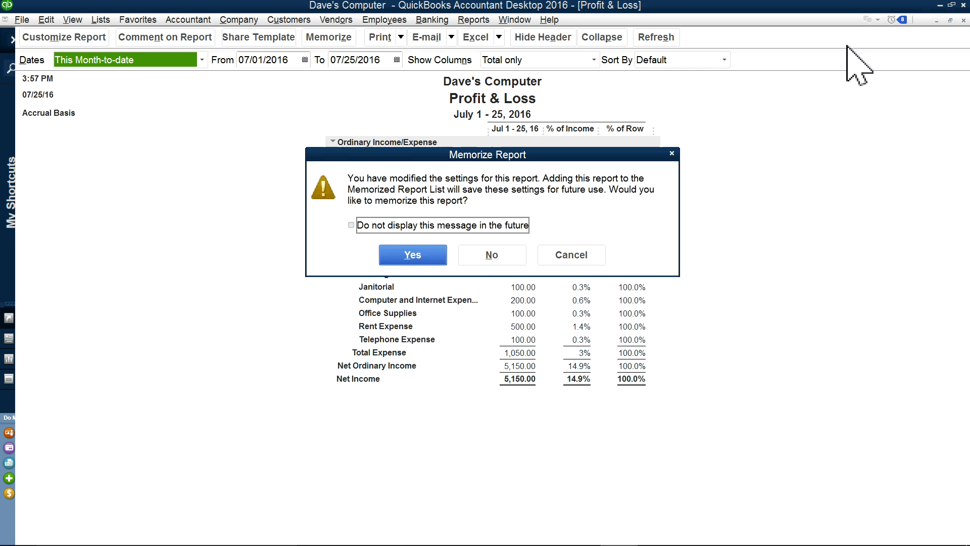
click(507, 258)
click(514, 20)
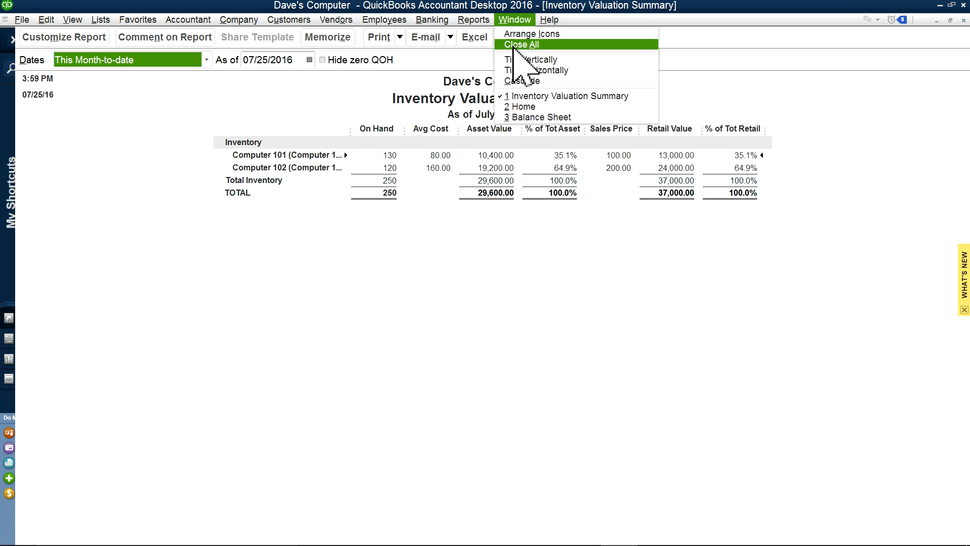
click(524, 107)
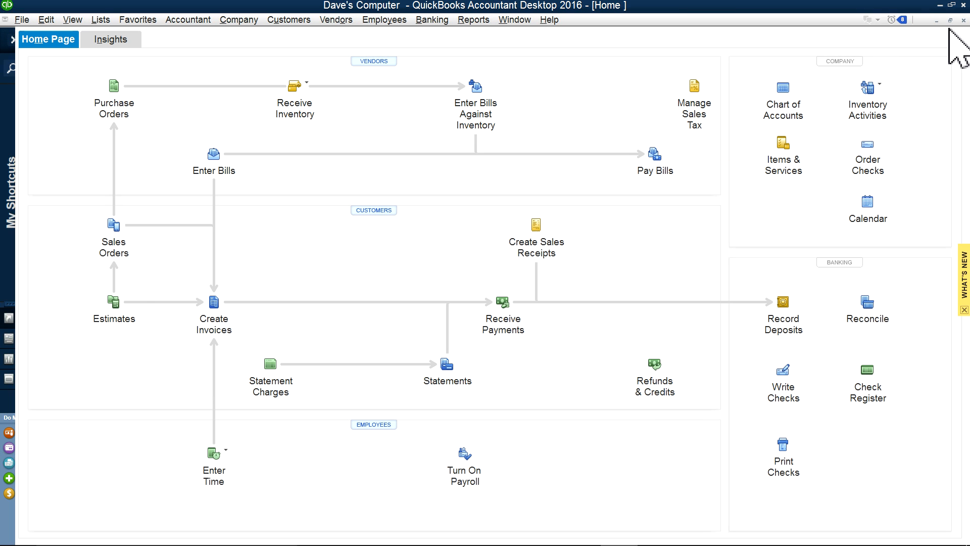
Step: Close the Home window and tile the Inventory Valuation Summary and Balance Sheet reports vertically to compare the inventory asset value
click(963, 21)
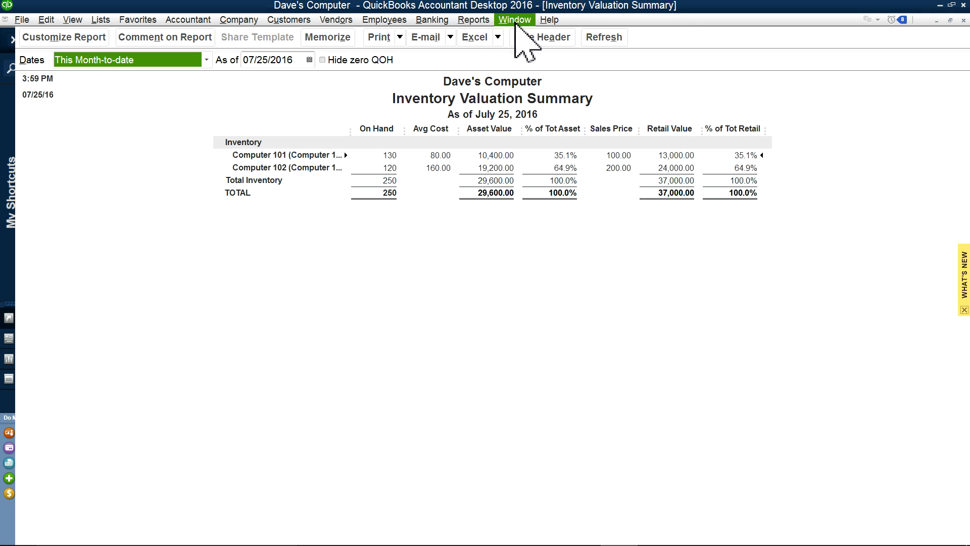
click(515, 20)
click(515, 60)
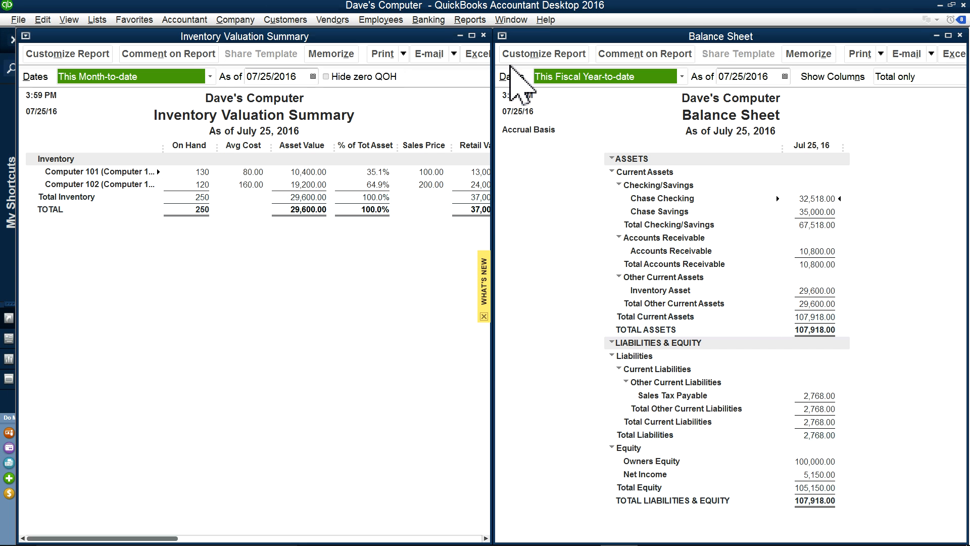
click(388, 271)
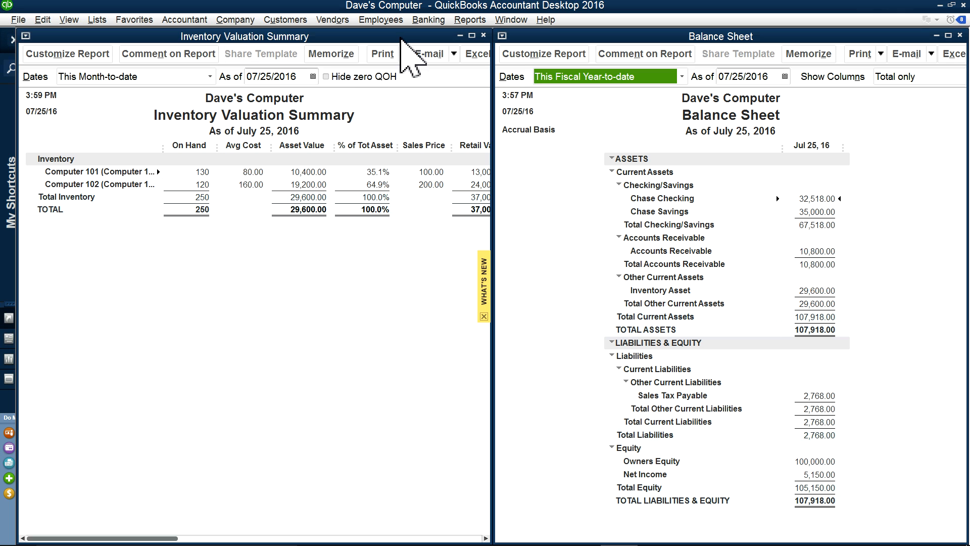
mouse_move(401, 37)
mouse_down()
mouse_move(353, 27)
mouse_move(405, 29)
mouse_up()
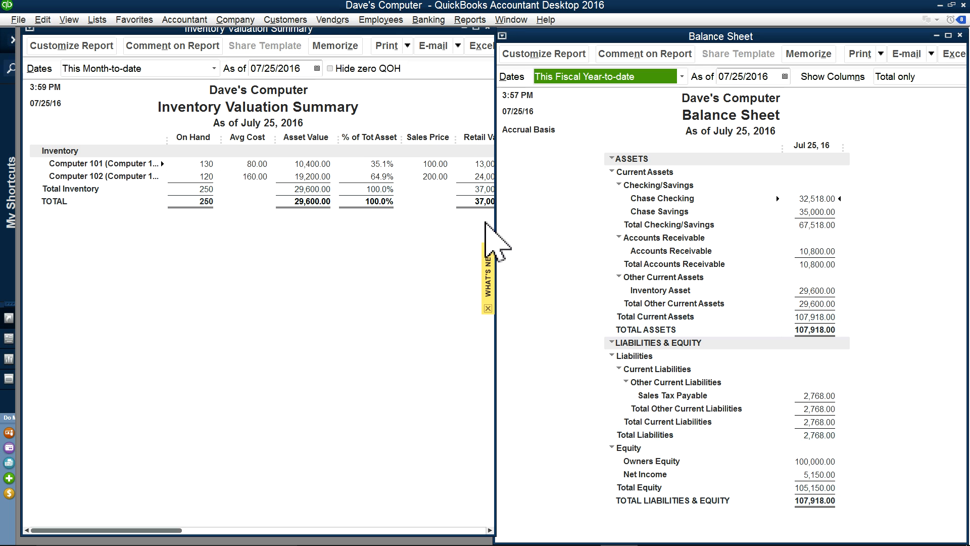
Step: Reopen the Home page over the tiled inventory and Balance Sheet reports
click(432, 24)
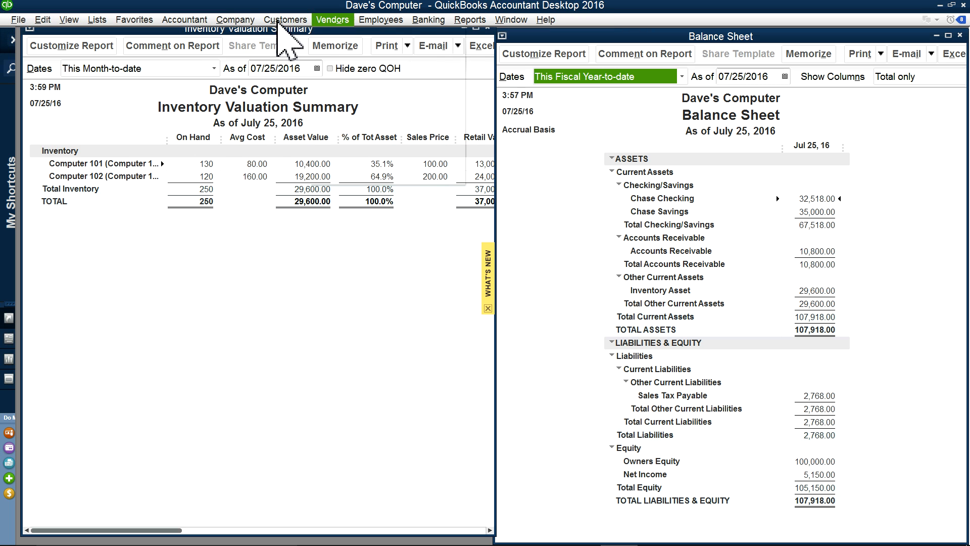
mouse_move(217, 16)
click(240, 33)
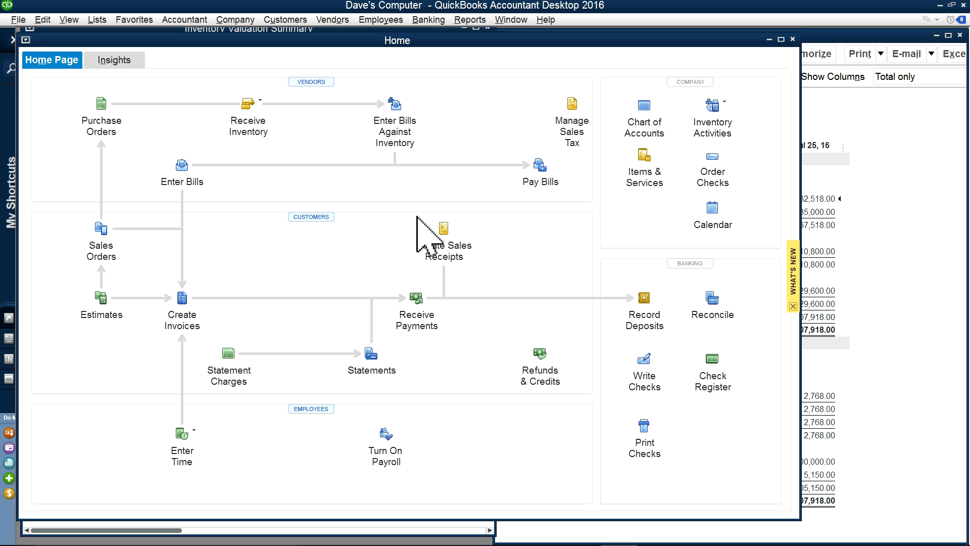
click(331, 22)
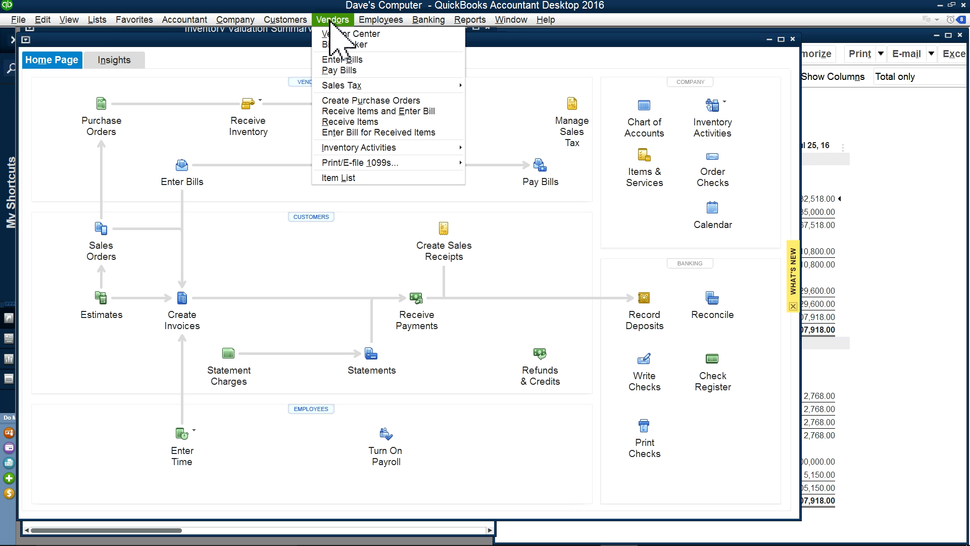
mouse_move(338, 87)
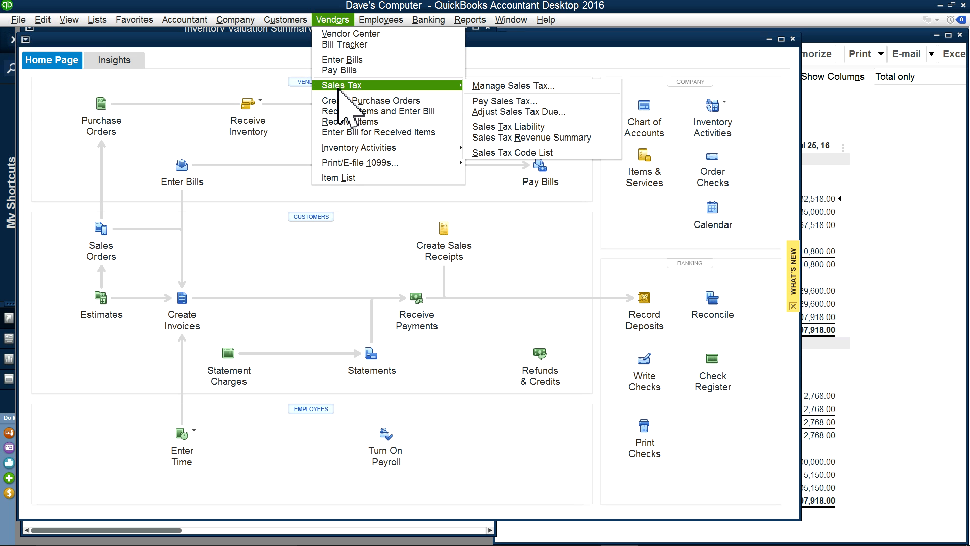
key(Escape)
click(481, 103)
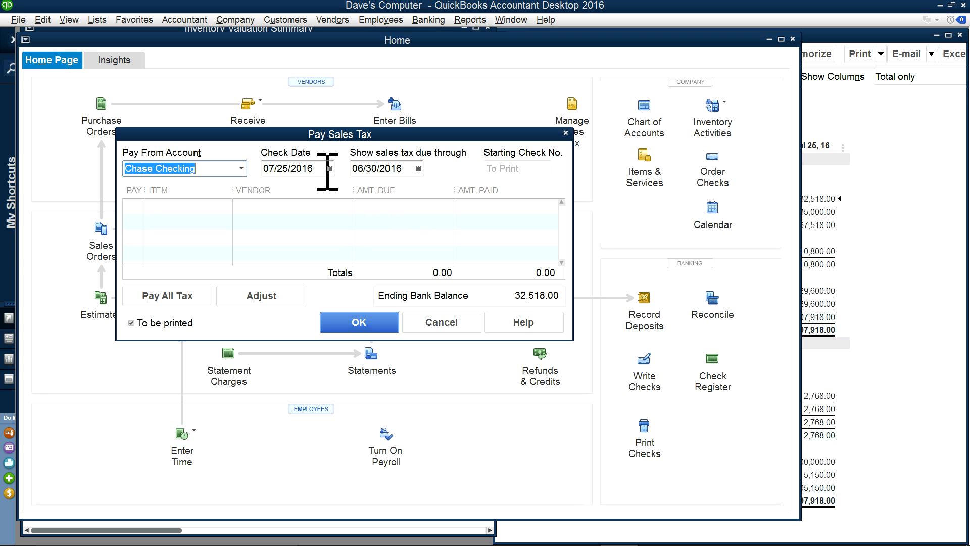
click(418, 168)
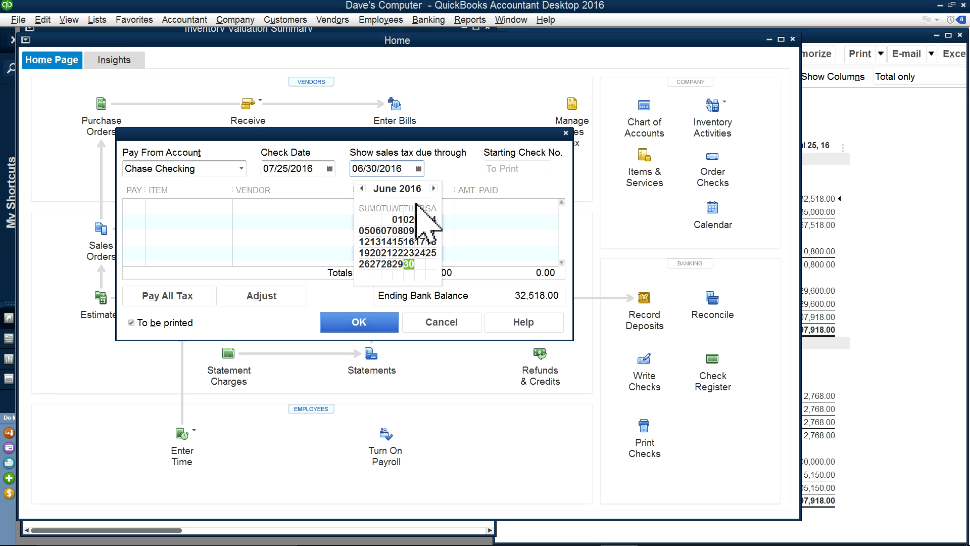
click(433, 188)
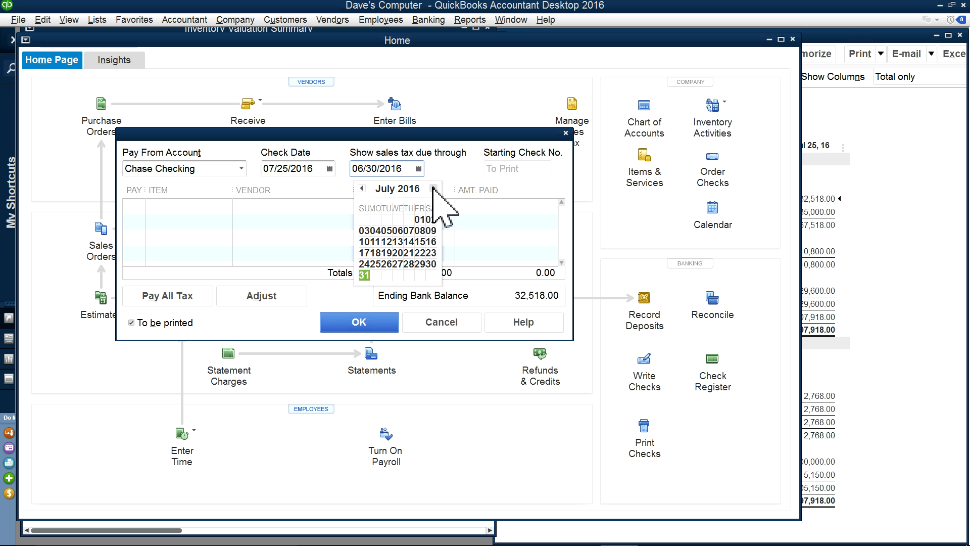
click(364, 275)
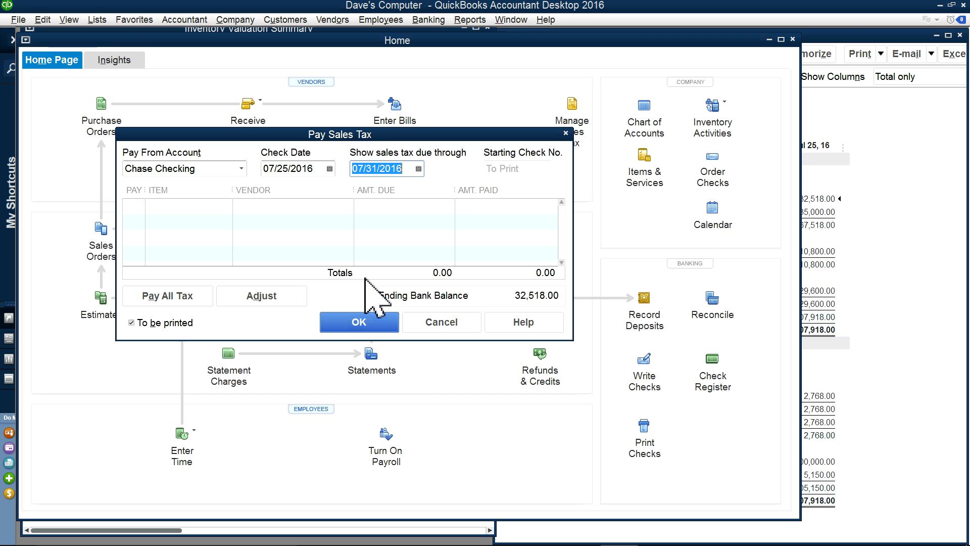
click(418, 169)
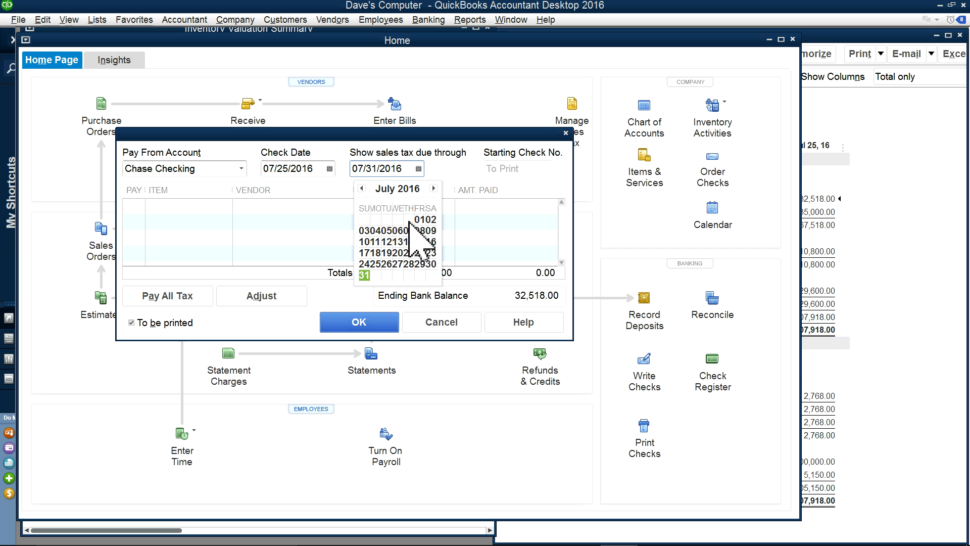
click(433, 187)
click(399, 264)
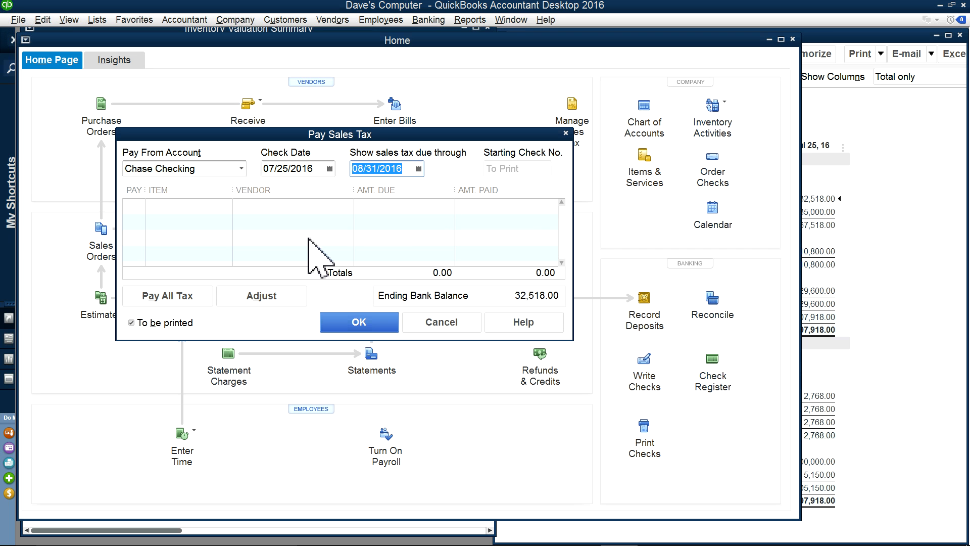
click(135, 207)
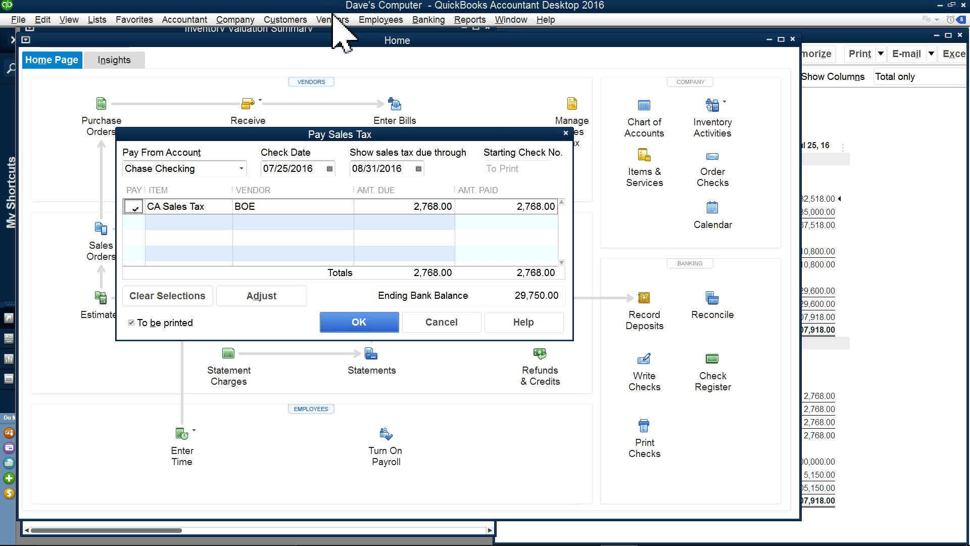
click(566, 133)
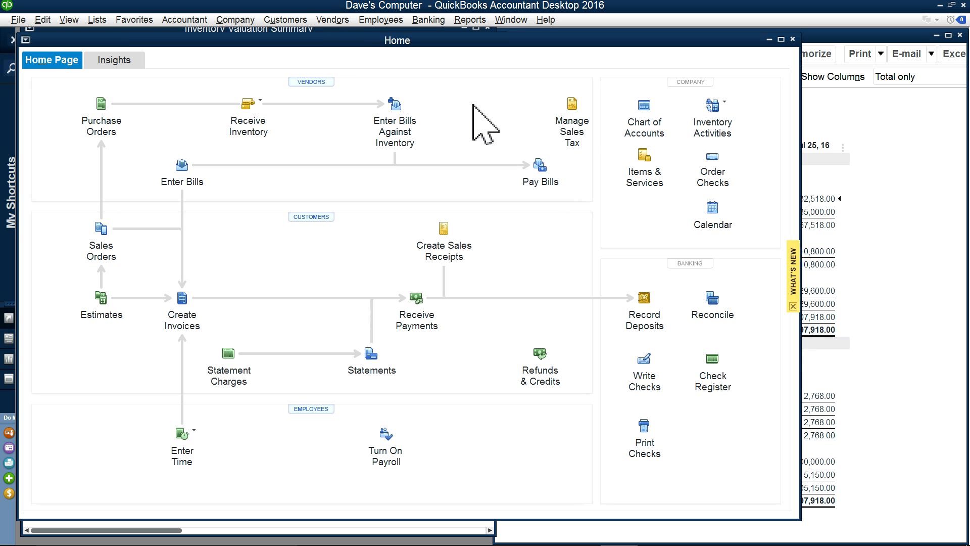
Step: Start a sales tax payment from Chase Checking and show the sales tax due through 08/31/2016
click(338, 22)
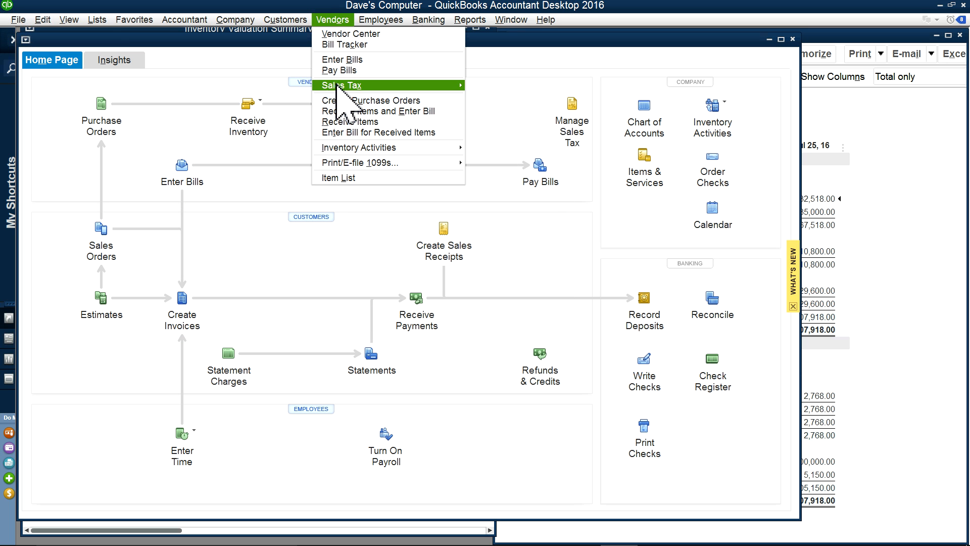
click(483, 101)
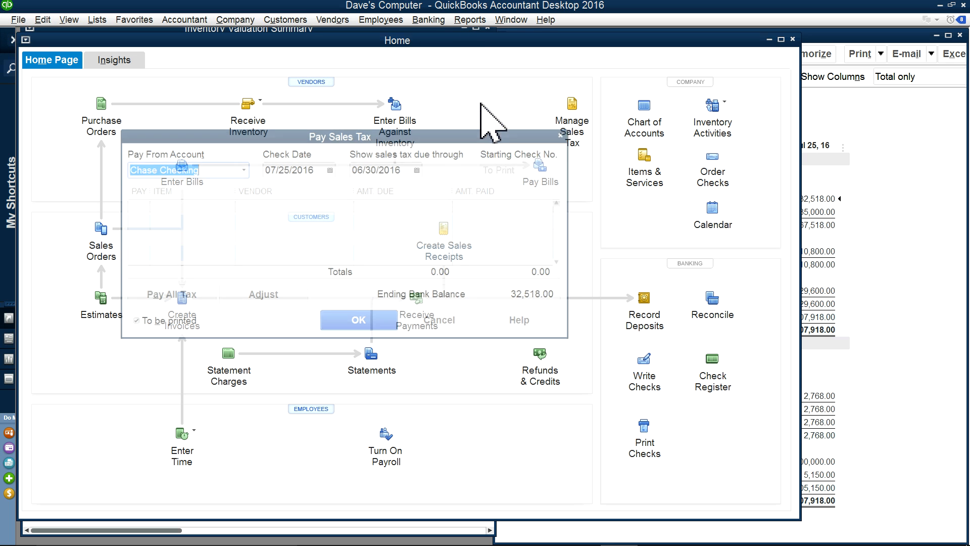
click(418, 169)
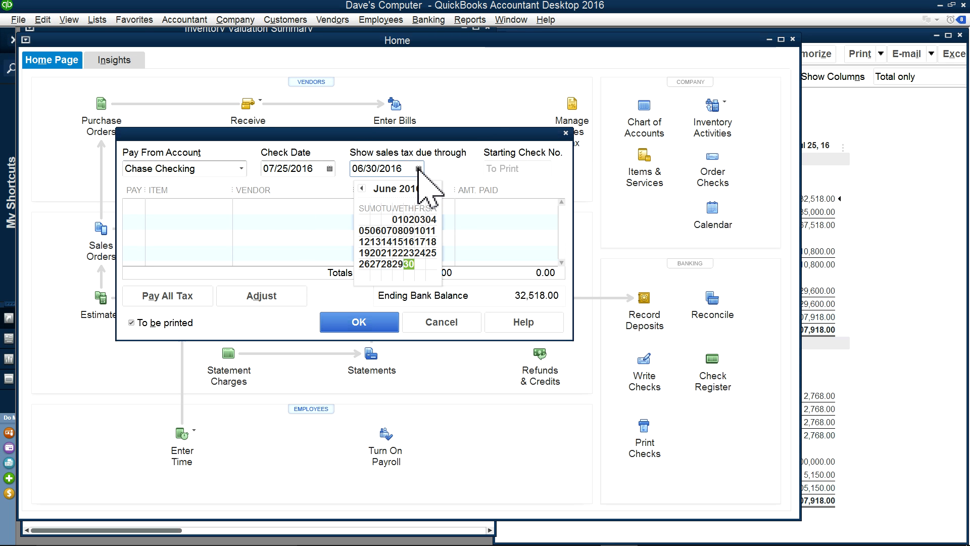
click(433, 188)
click(434, 188)
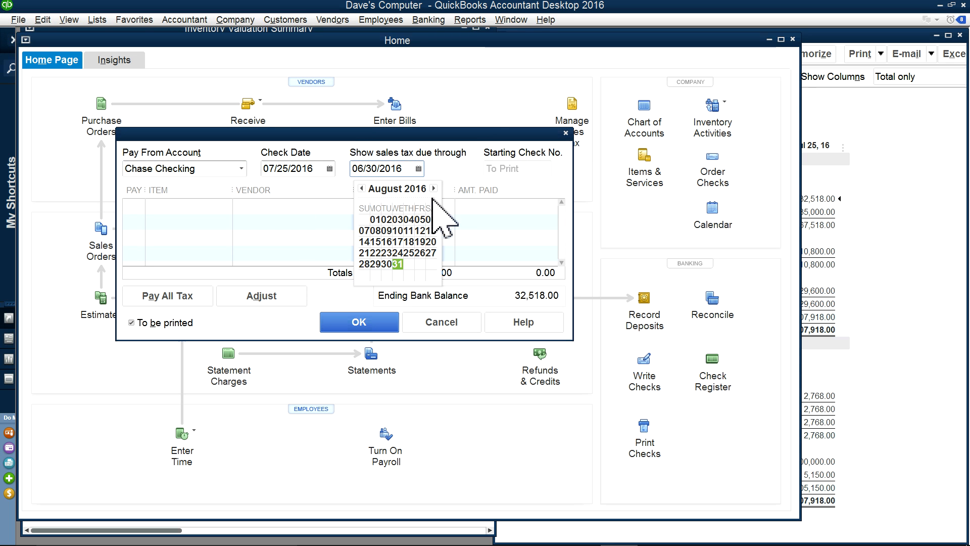
click(397, 264)
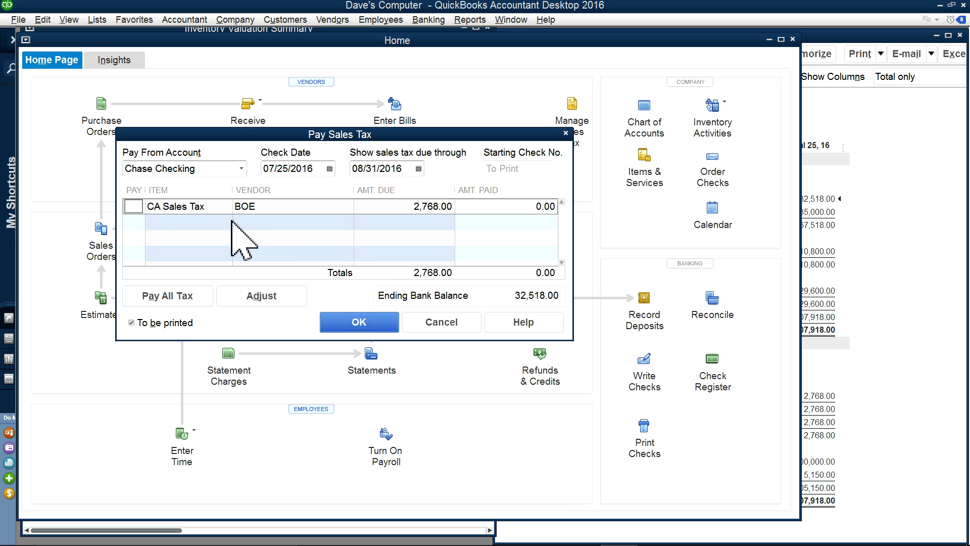
Step: Select the CA Sales Tax owed to BOE for payment, turn off To be printed, and record the payment
click(134, 208)
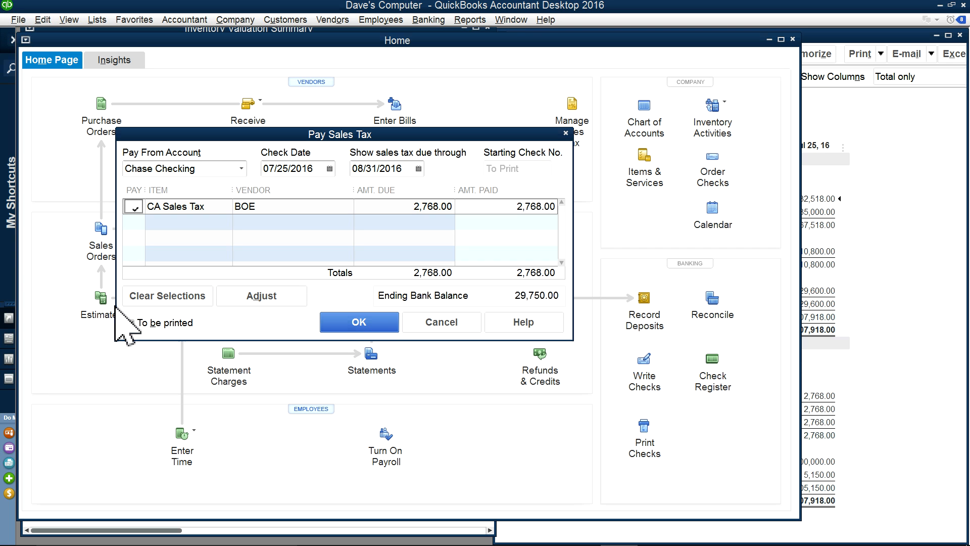
click(133, 324)
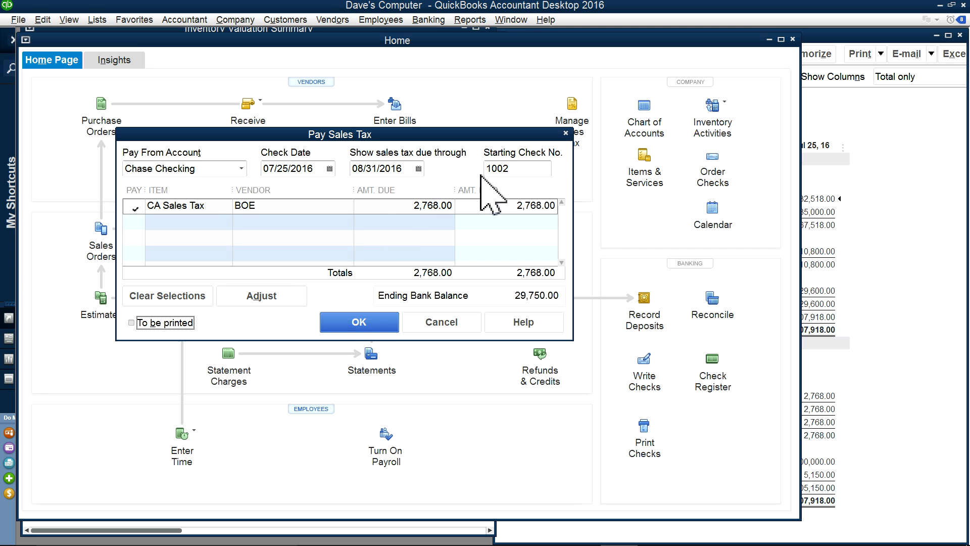
click(363, 325)
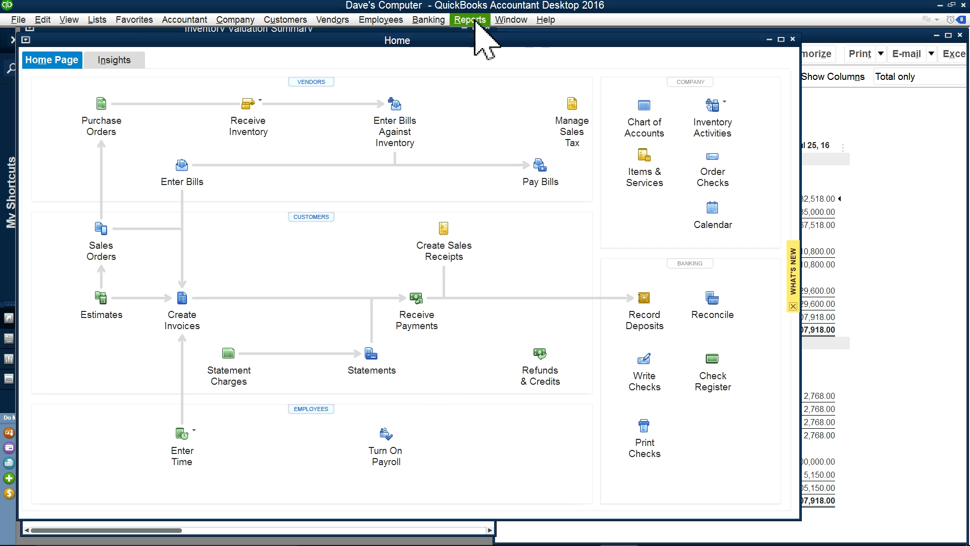
Step: Bring up the open Balance Sheet report and refresh it to review the effect of the sales tax payment
click(512, 20)
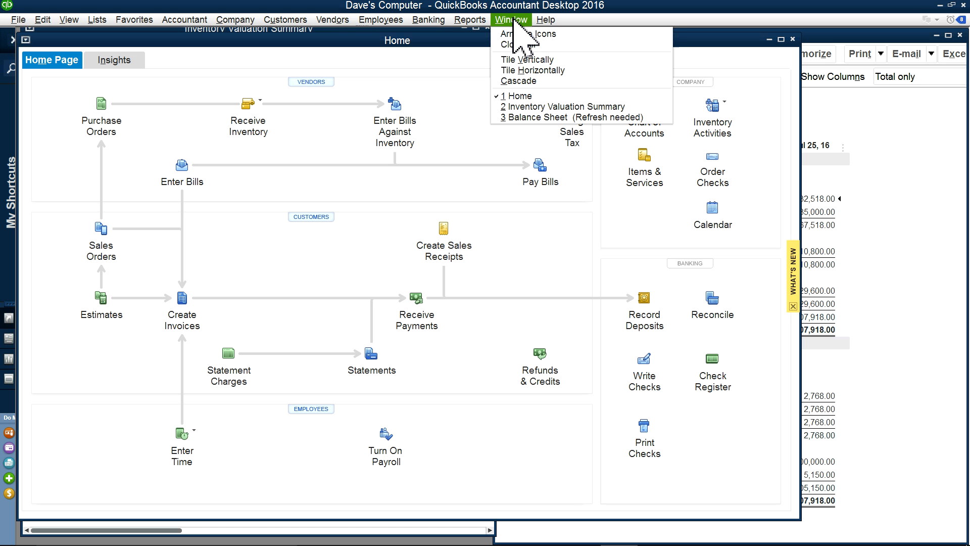
click(514, 117)
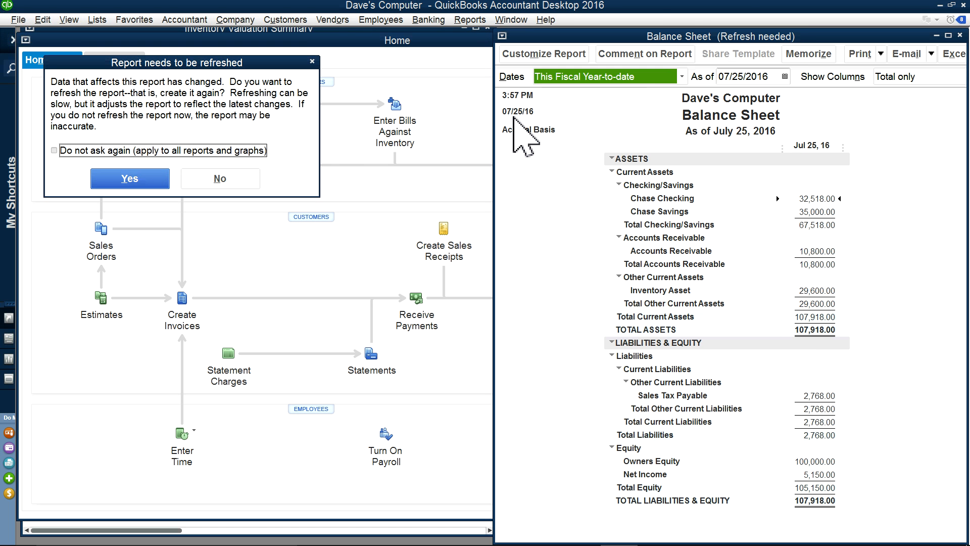
click(130, 179)
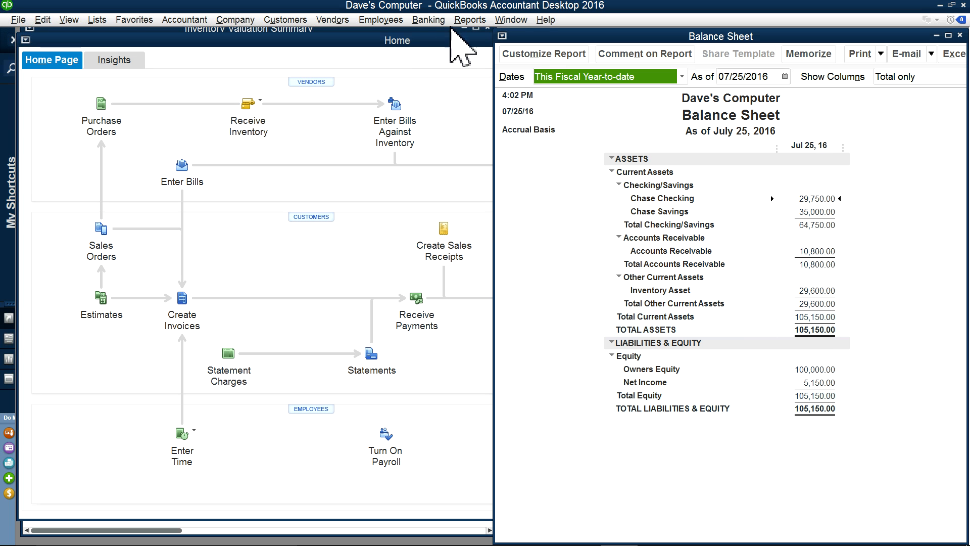
Step: Close all open windows, then reopen the Home page and maximize its window
click(508, 24)
click(508, 46)
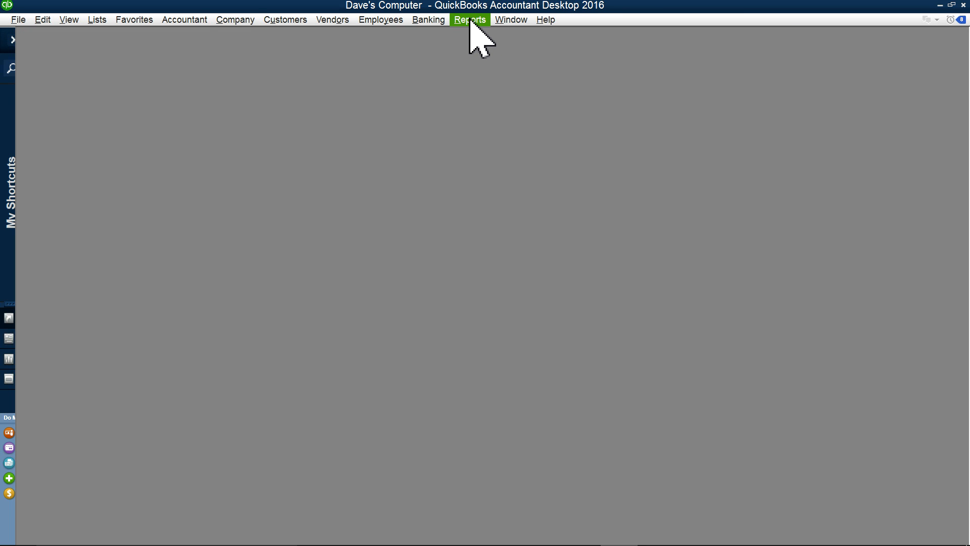
click(226, 20)
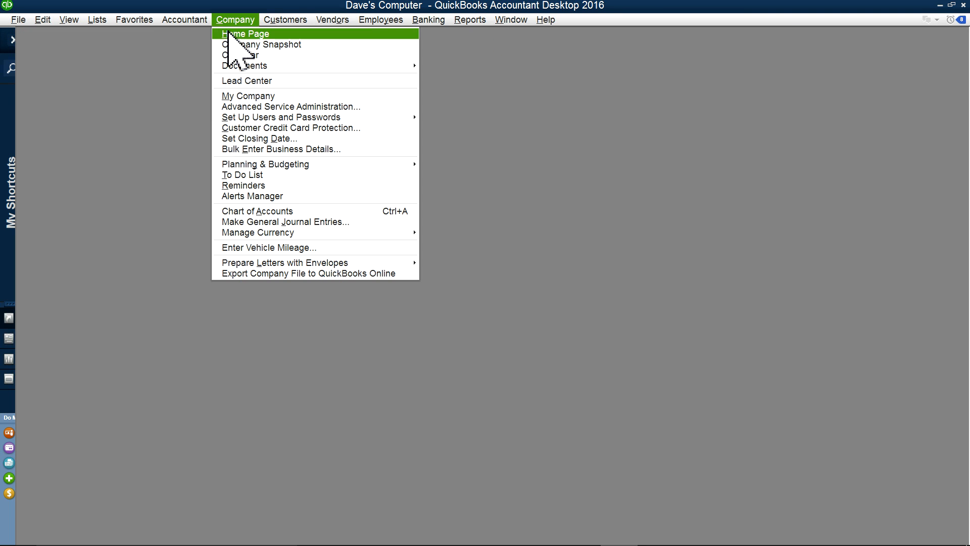
click(232, 34)
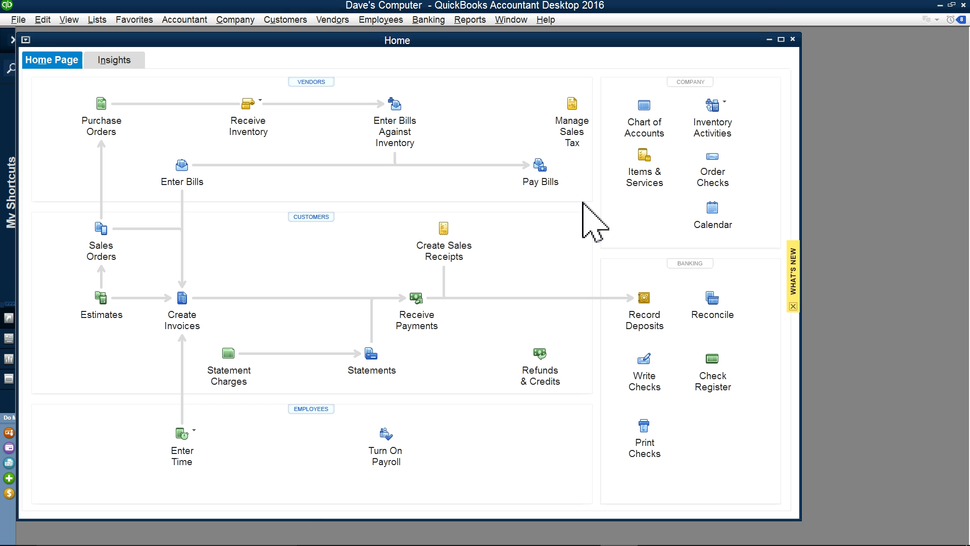
click(780, 39)
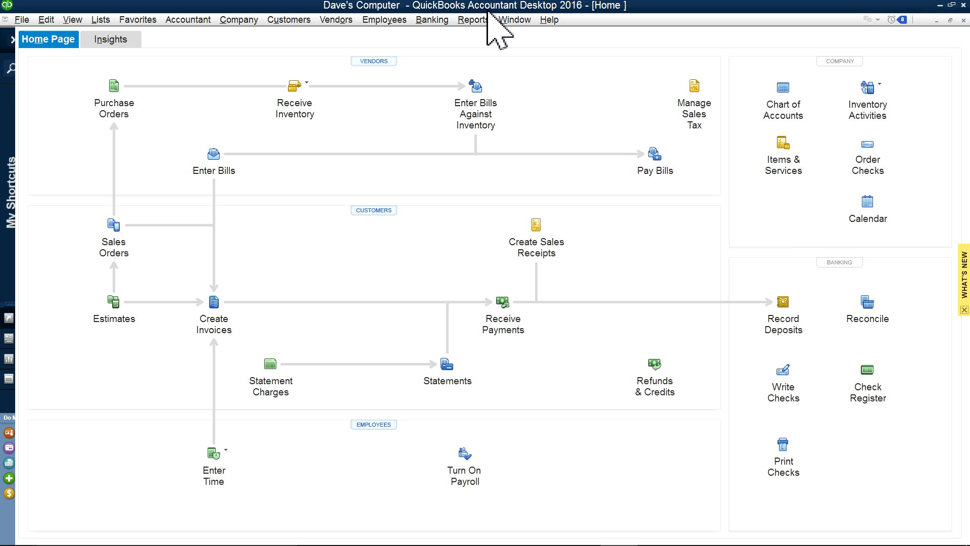
Step: Create a new group in the Memorized Report List, named with the owner's first name
click(473, 19)
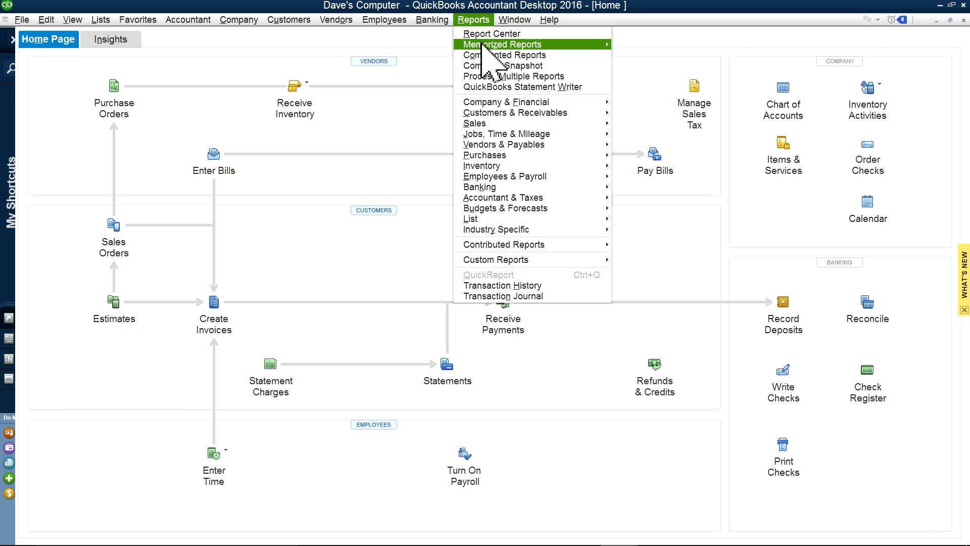
mouse_move(482, 44)
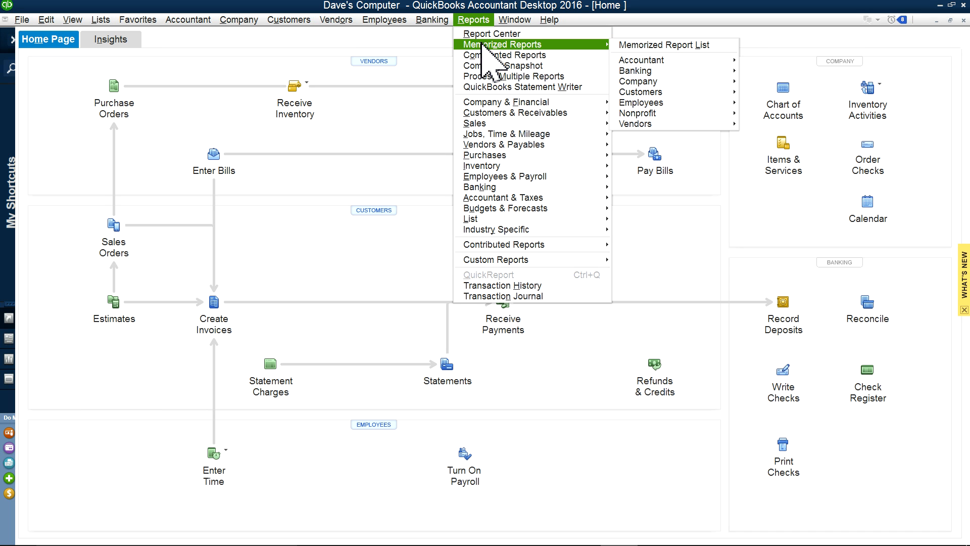
click(646, 45)
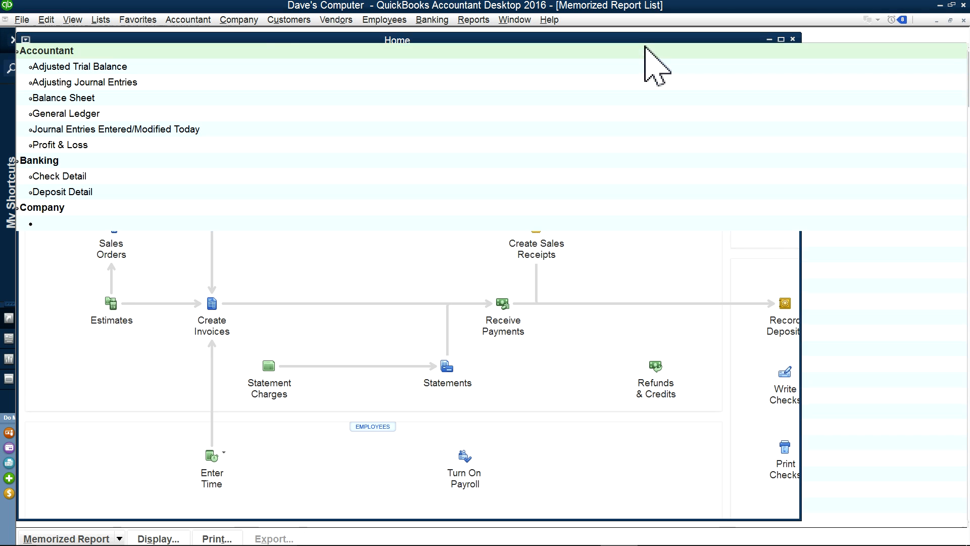
click(121, 536)
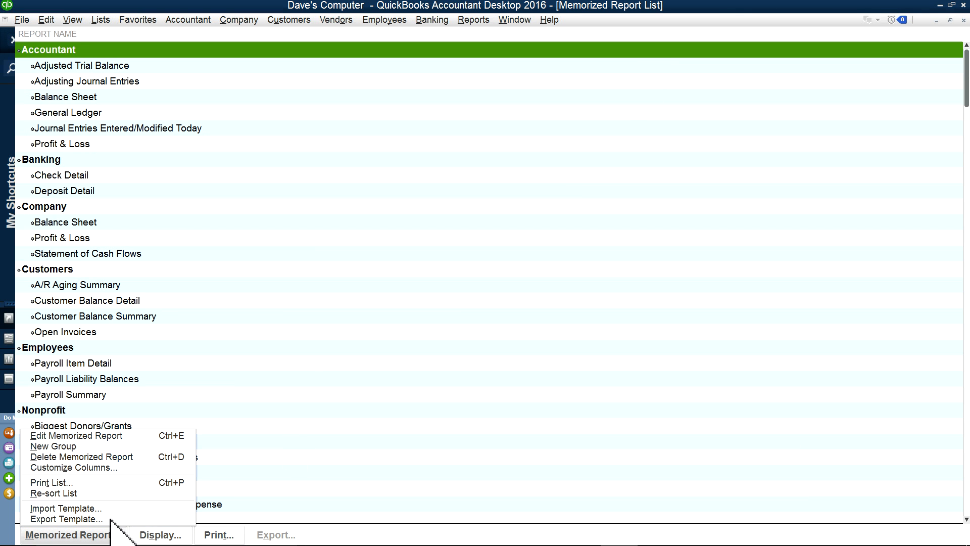
click(65, 447)
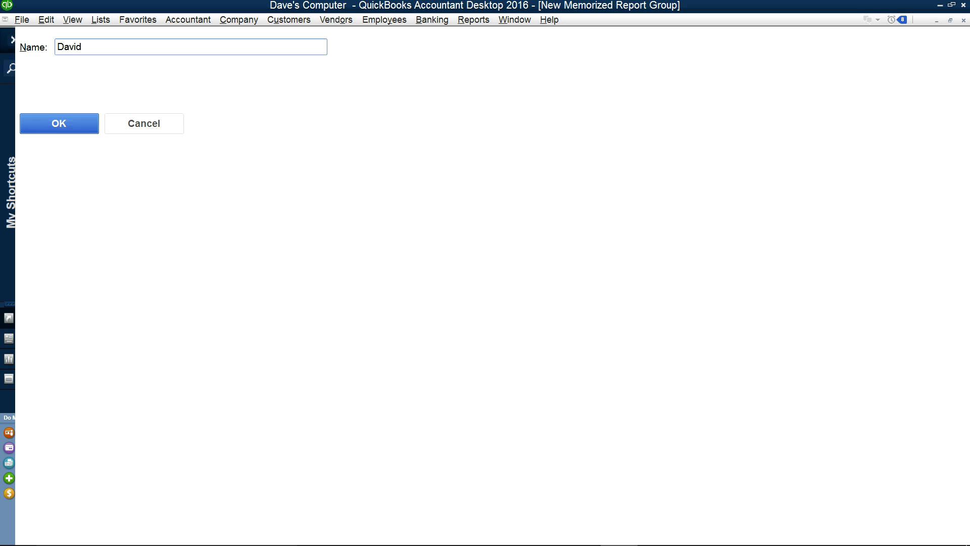
click(76, 124)
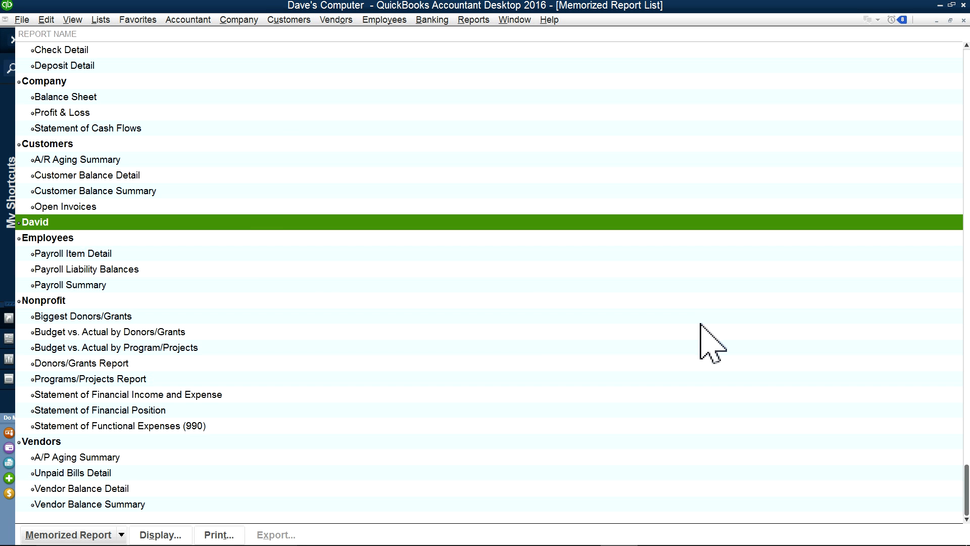
Step: Open the Profit & Loss Standard report and memorize it in the newly created personal report group
click(473, 20)
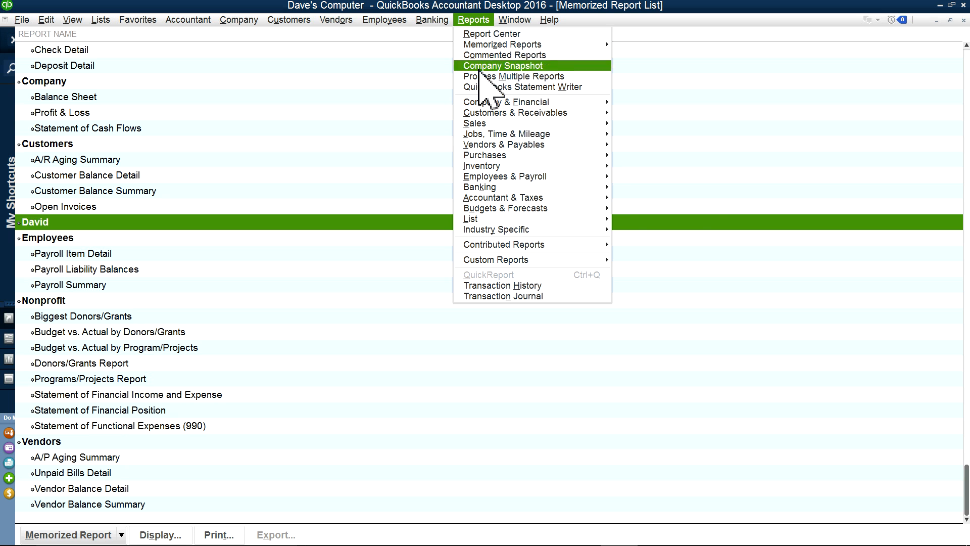
mouse_move(478, 101)
click(624, 103)
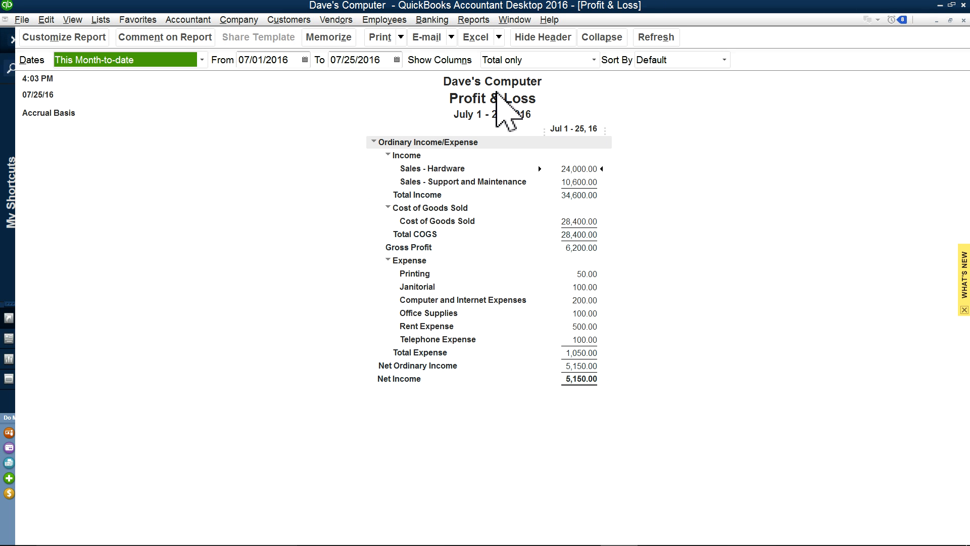
click(337, 40)
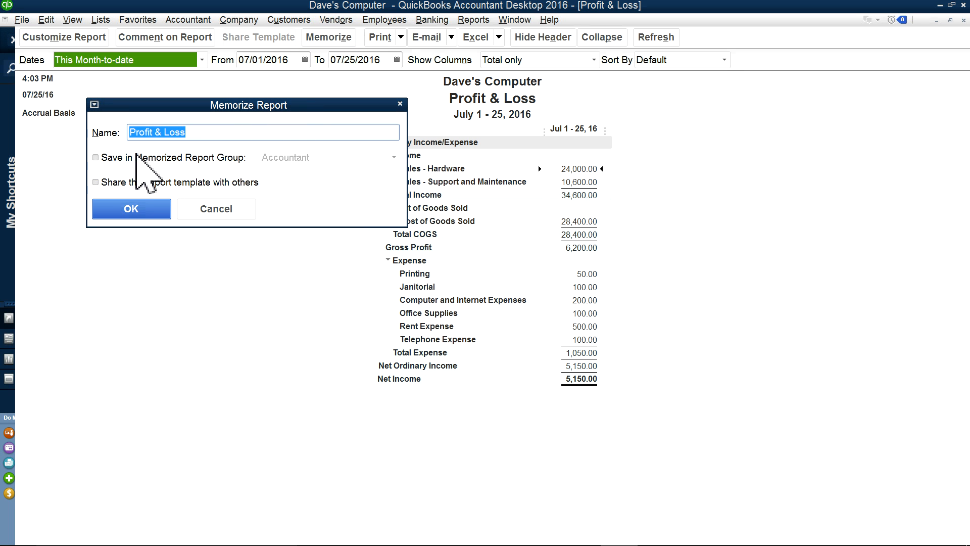
click(96, 158)
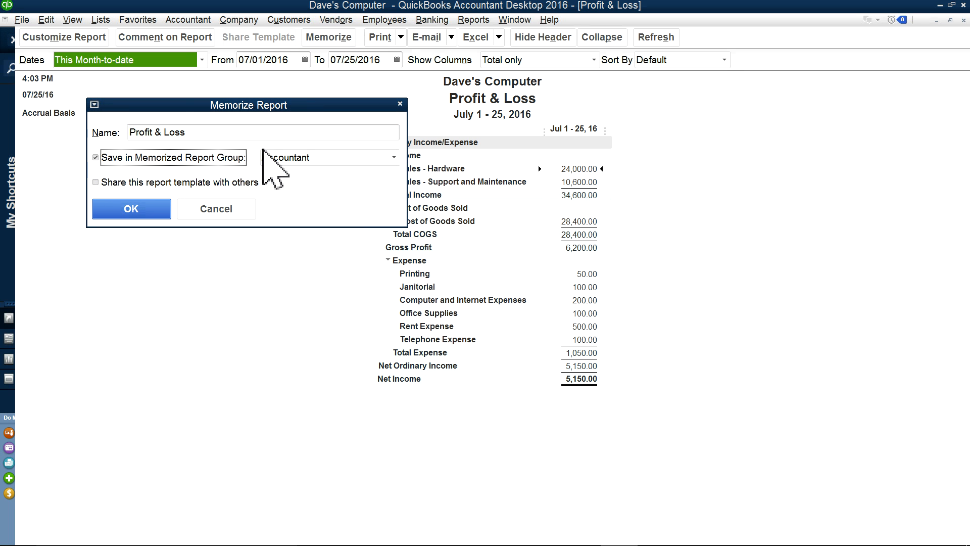
click(395, 158)
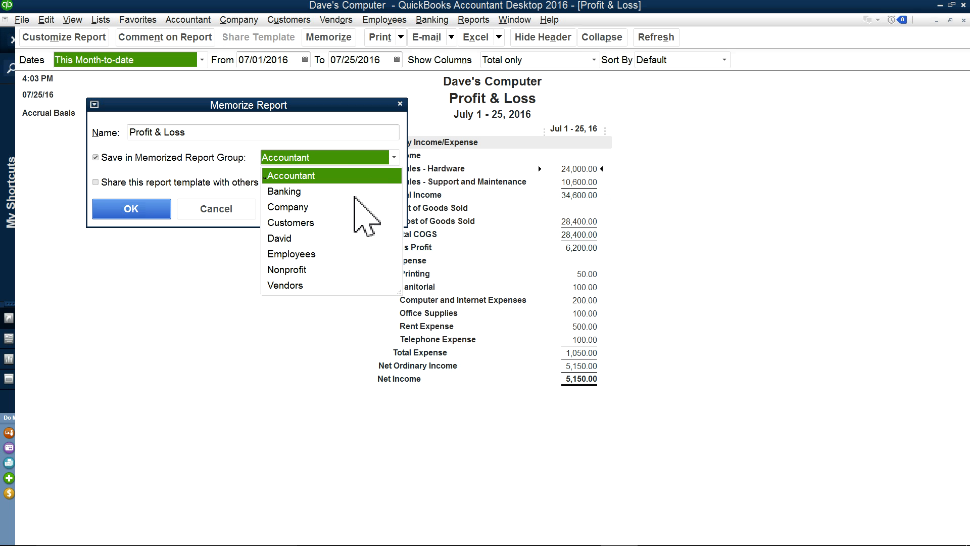
click(282, 240)
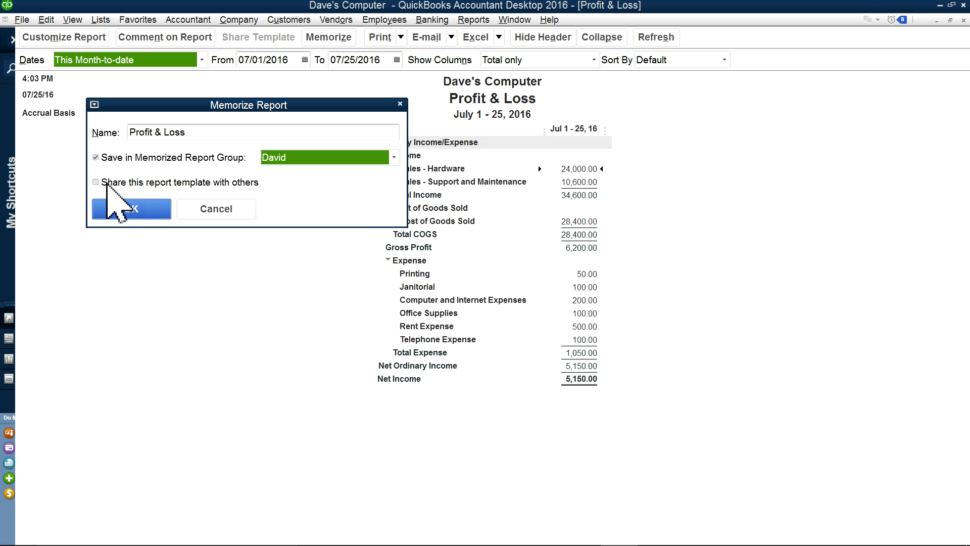
click(140, 210)
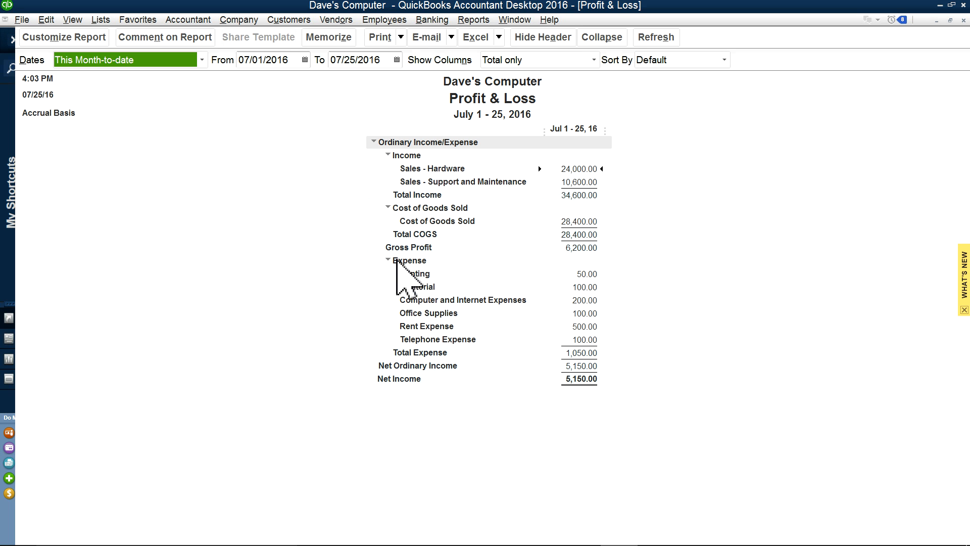
Step: Open the Balance Sheet Standard report and memorize it in the personal report group
click(464, 22)
mouse_move(477, 102)
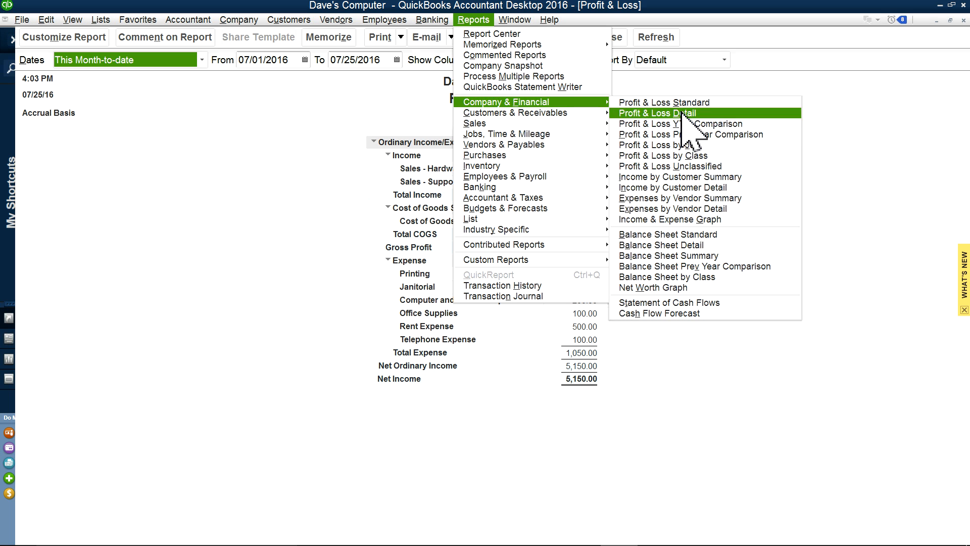
click(668, 234)
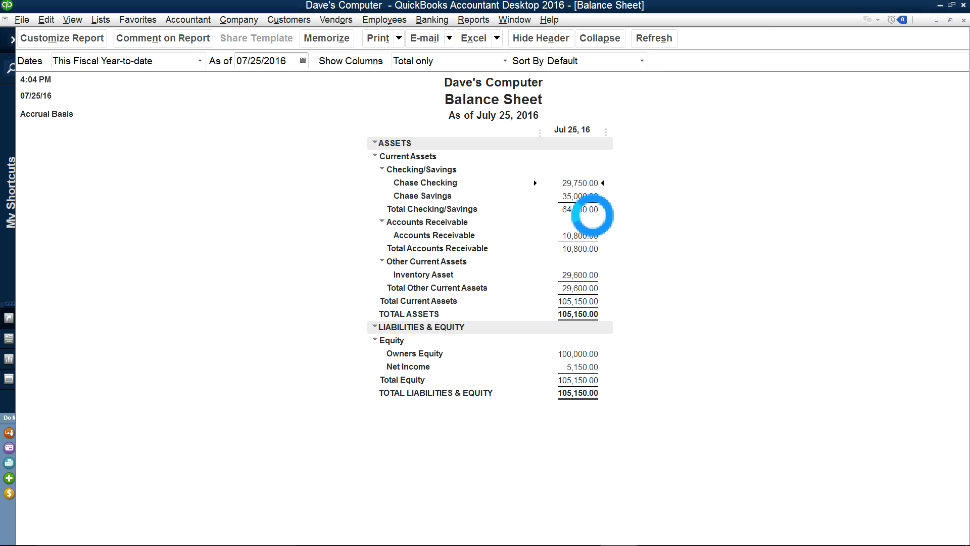
click(327, 38)
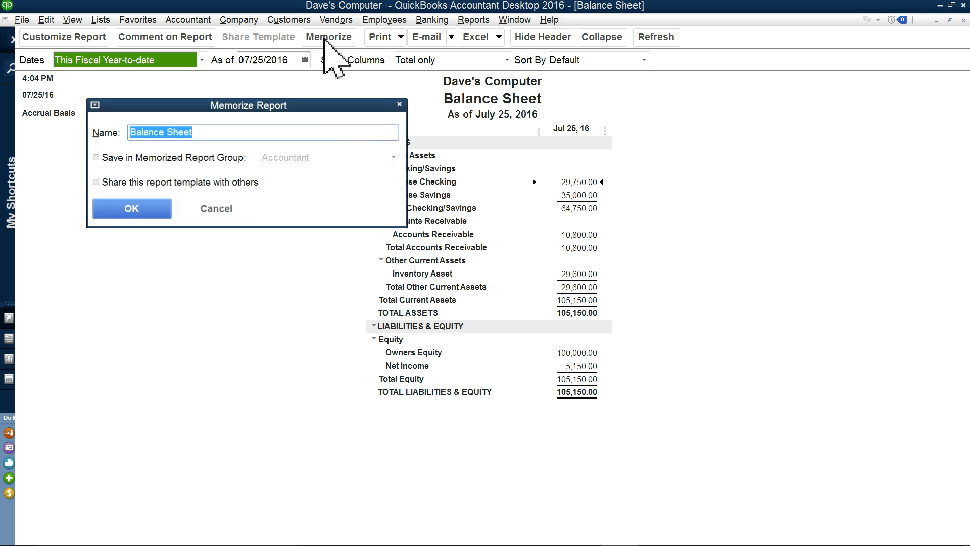
click(96, 157)
click(388, 160)
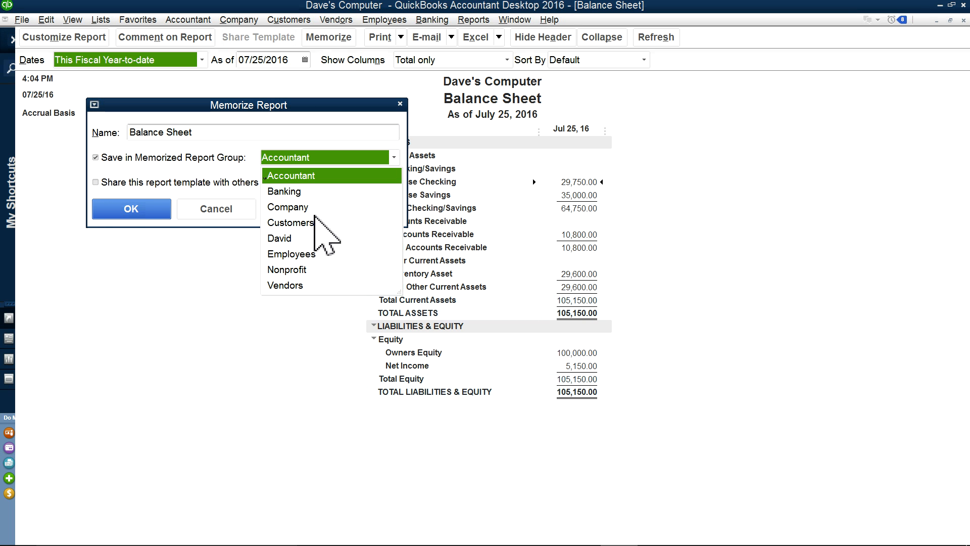
click(281, 238)
click(122, 206)
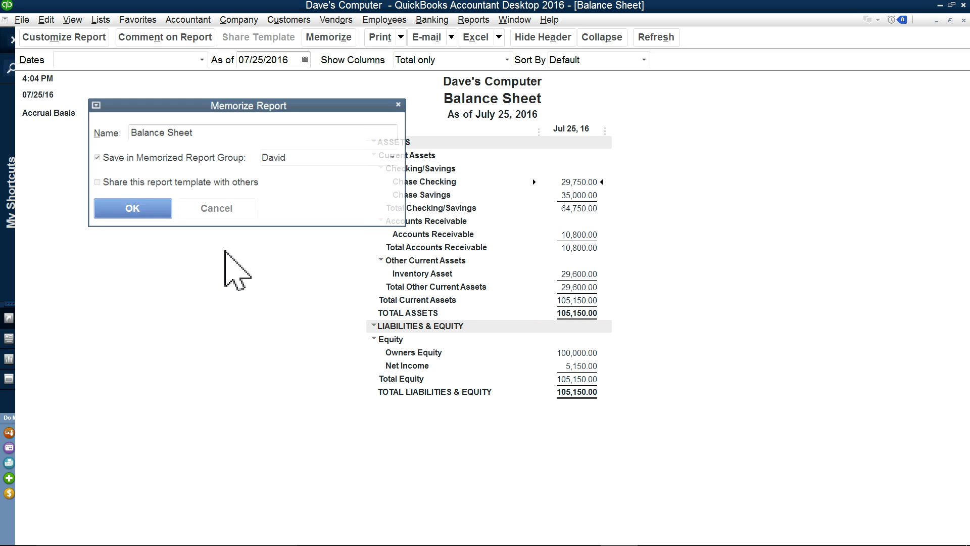
Step: Open the Inventory Valuation Summary report and memorize it in the personal report group
click(474, 20)
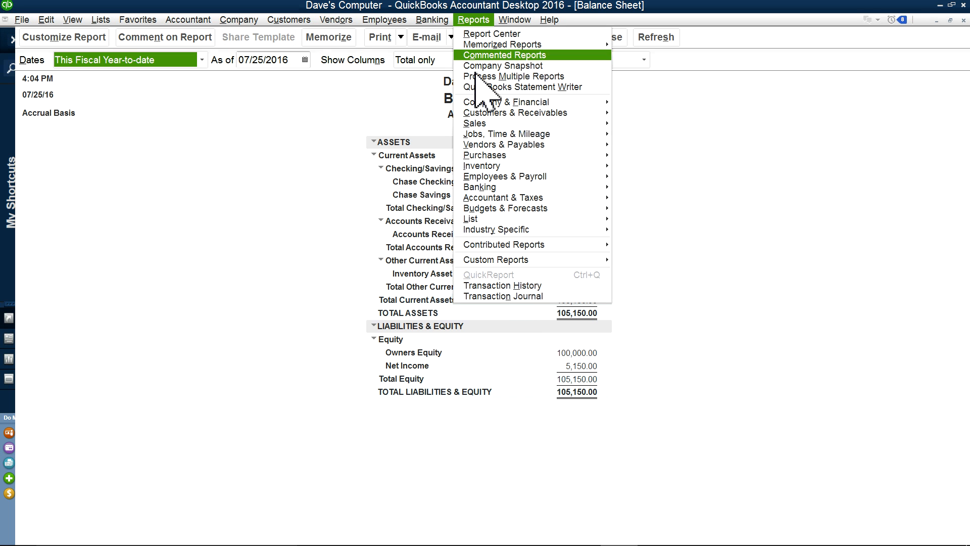
mouse_move(505, 167)
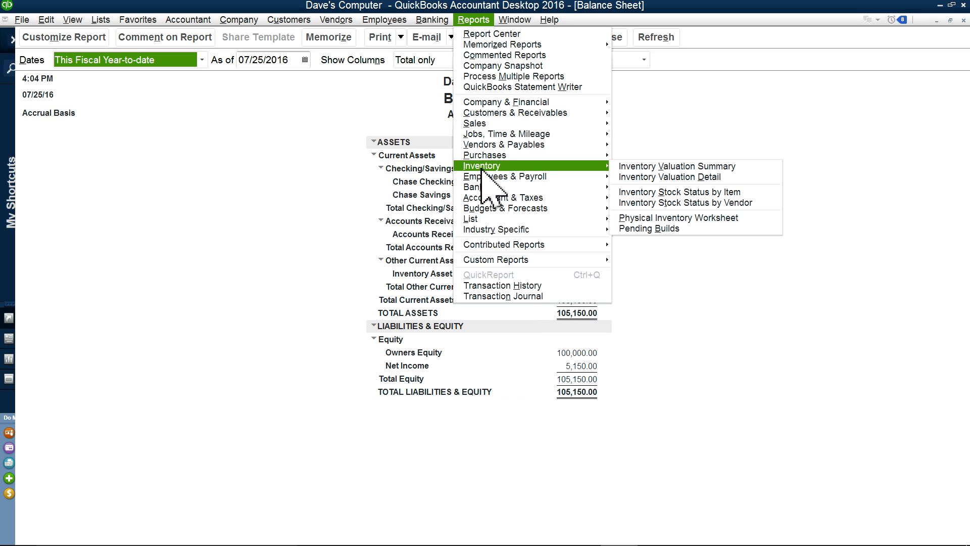
click(652, 168)
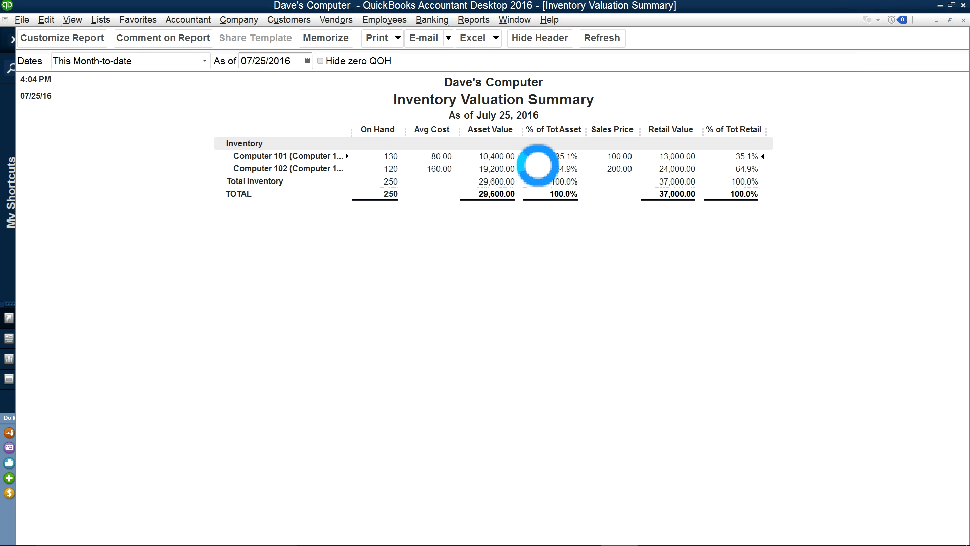
click(328, 38)
click(169, 159)
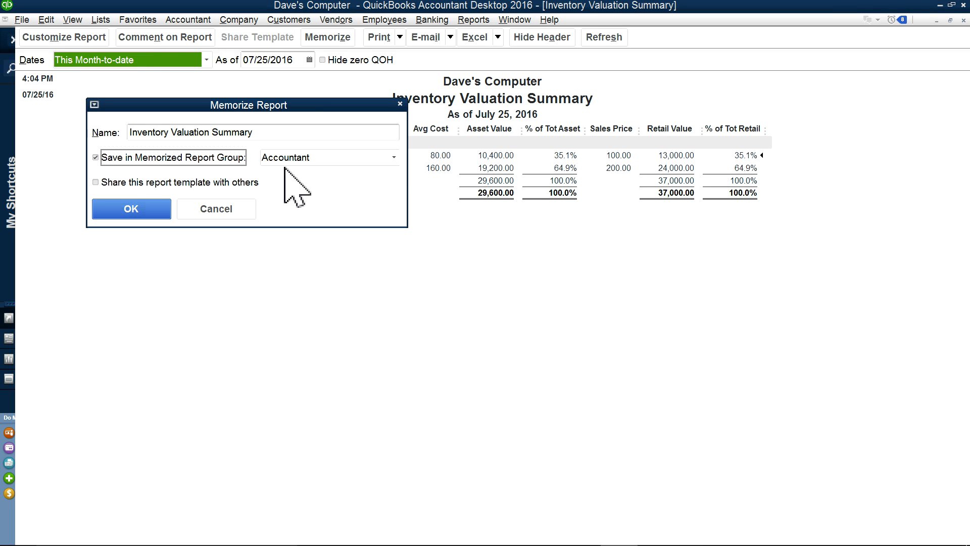
click(390, 159)
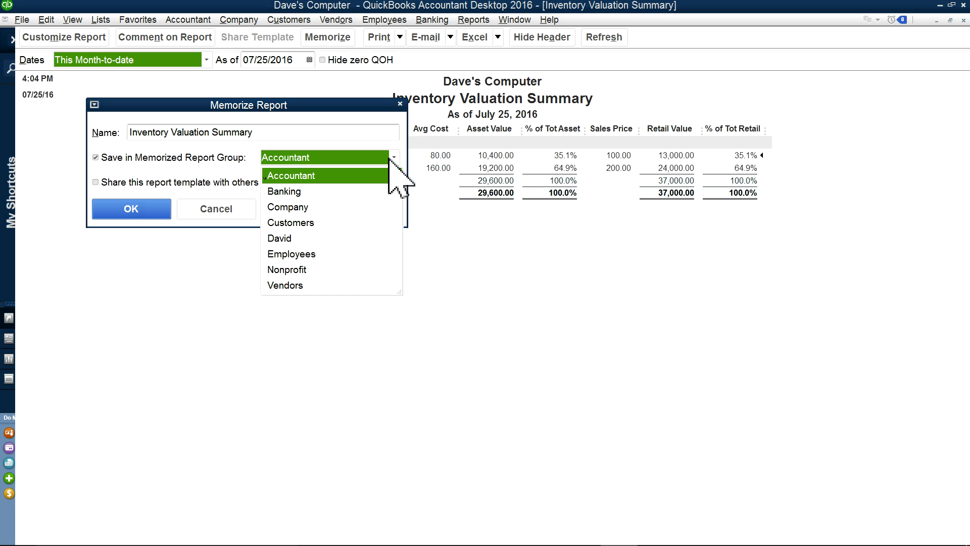
click(283, 238)
click(129, 212)
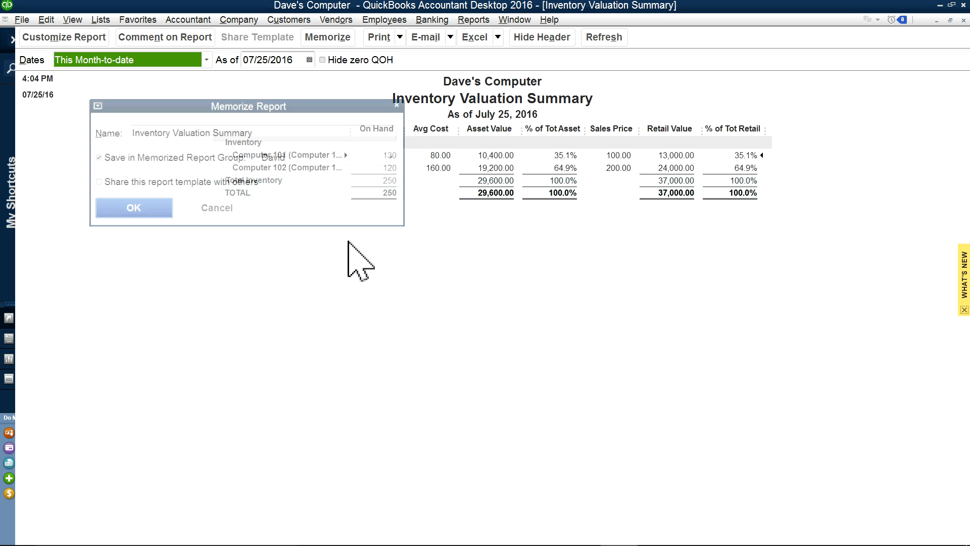
Step: Open the A/R Aging Summary report and memorize it in the personal report group
click(473, 20)
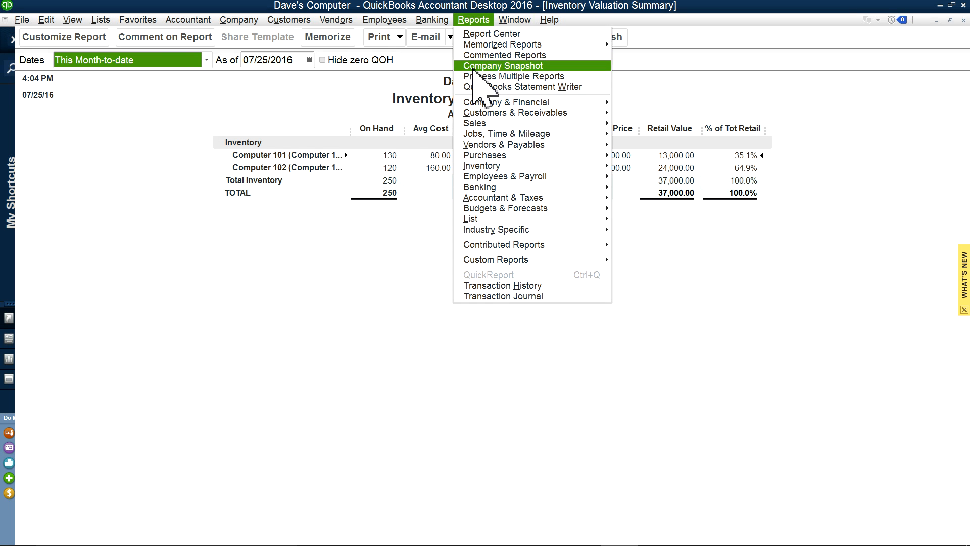
mouse_move(480, 103)
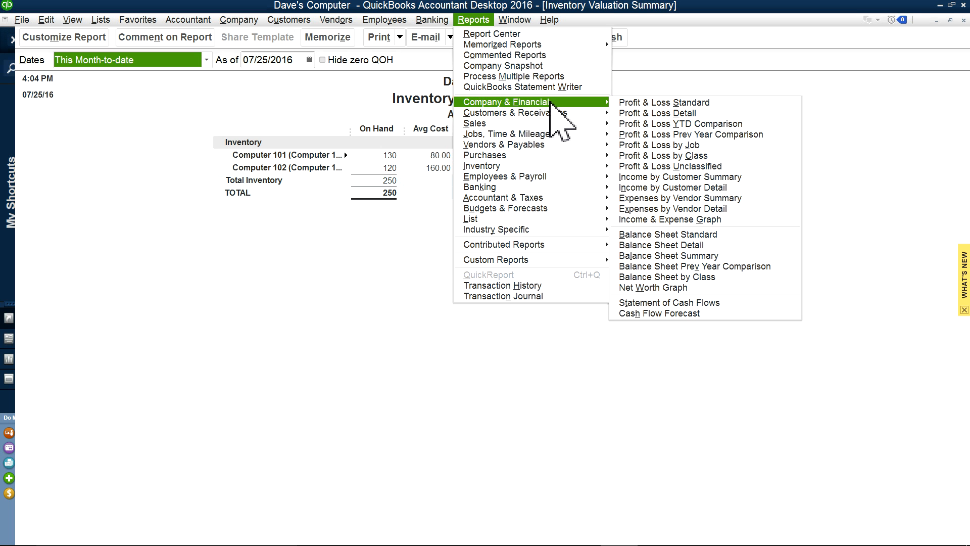
mouse_move(546, 116)
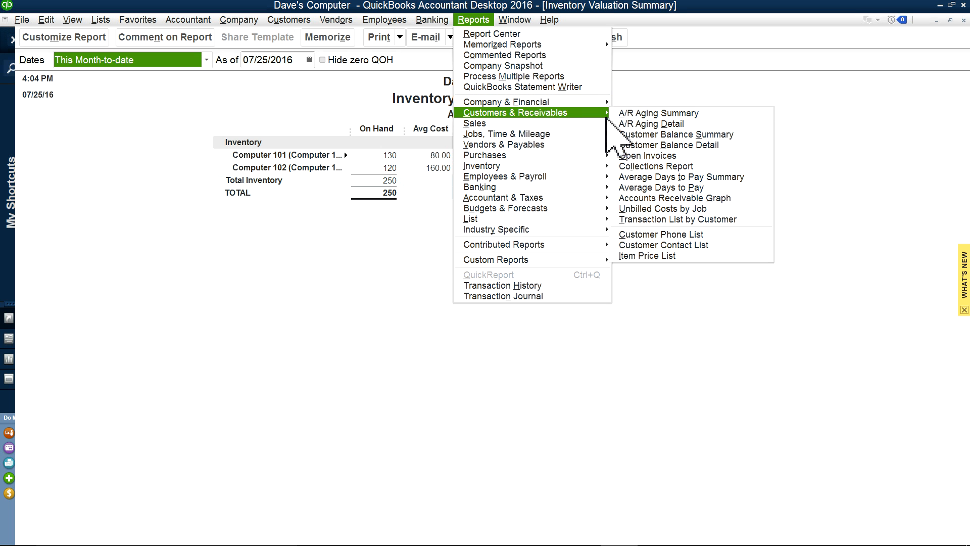
click(644, 114)
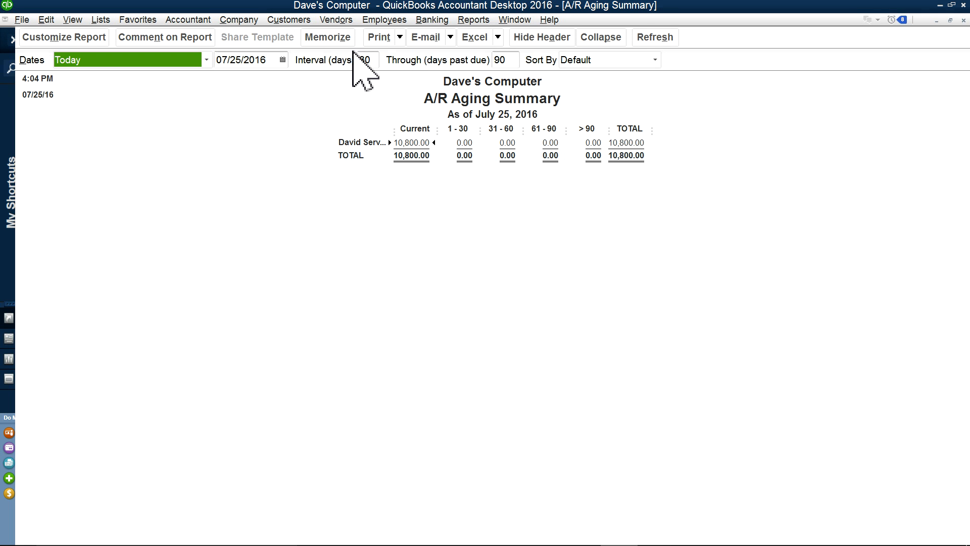
click(332, 42)
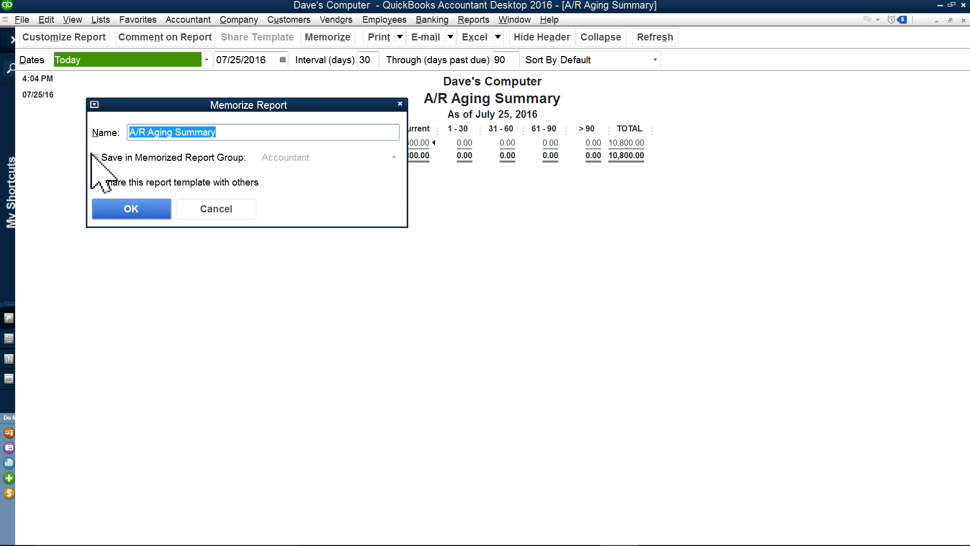
click(96, 157)
click(394, 159)
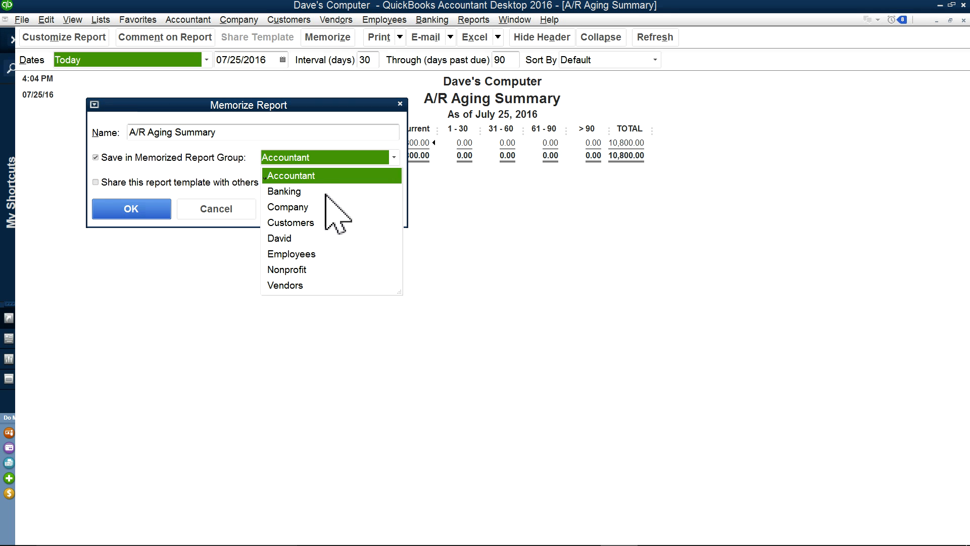
click(295, 237)
click(167, 214)
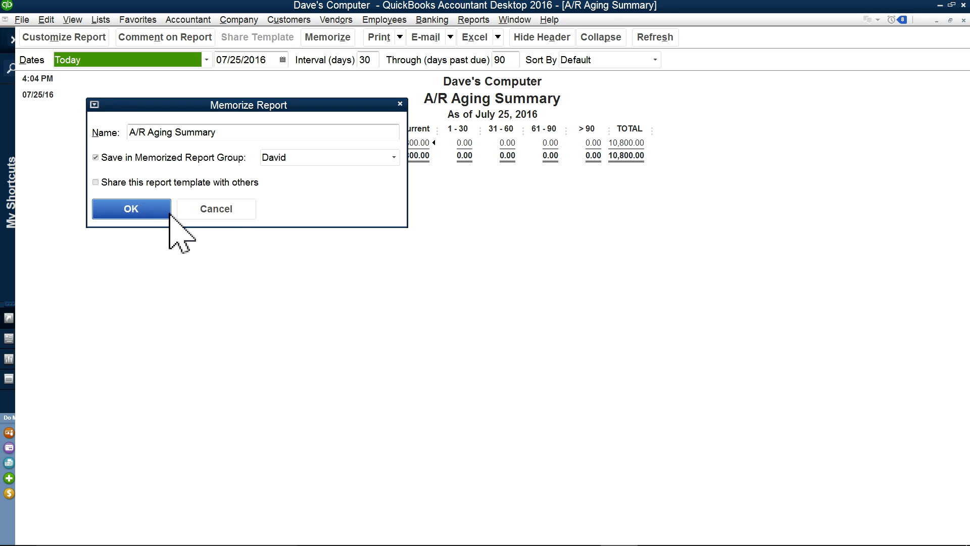
Step: Check which memorized reports the personal group contains and close the A/R Aging Summary report
click(478, 20)
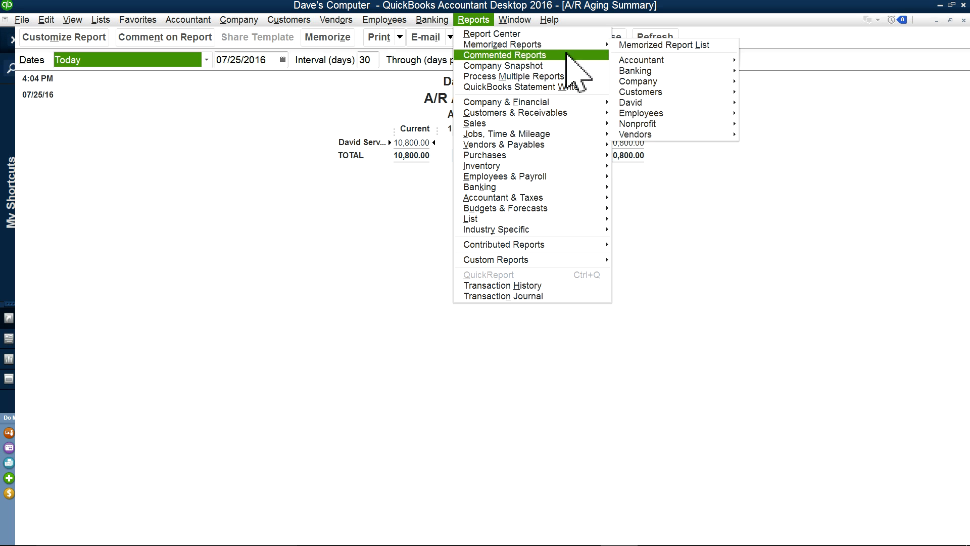
mouse_move(657, 104)
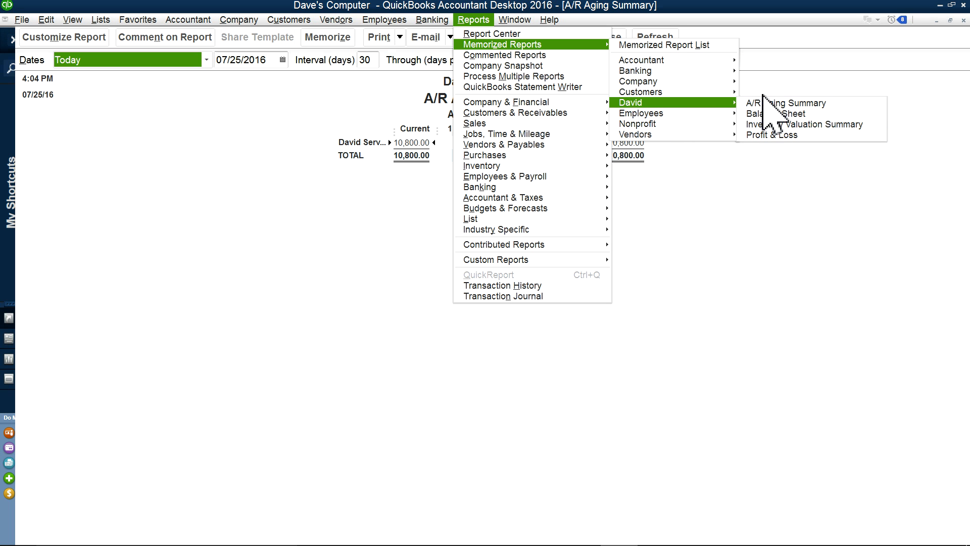
click(727, 233)
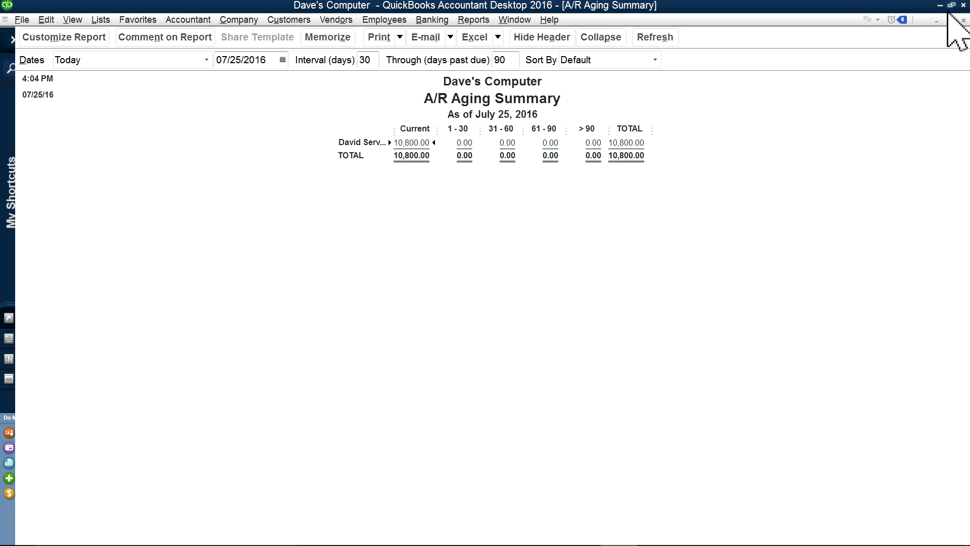
click(963, 20)
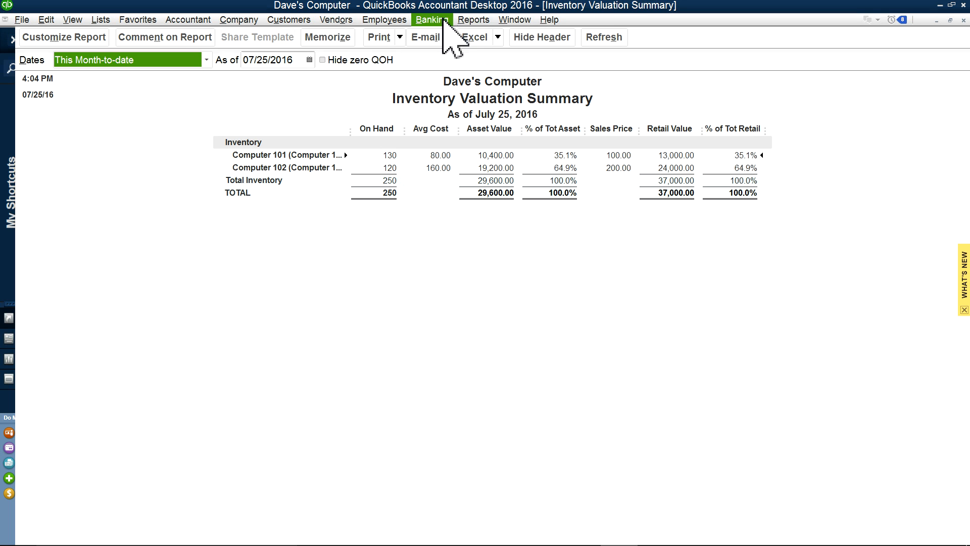
Step: Close all open windows and open the memorized Balance Sheet report from the personal report group
click(475, 23)
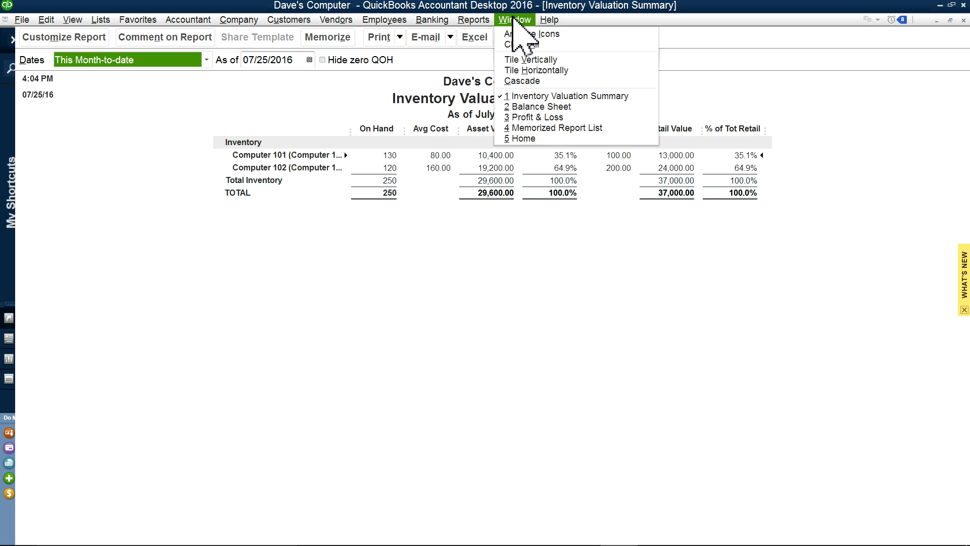
click(514, 44)
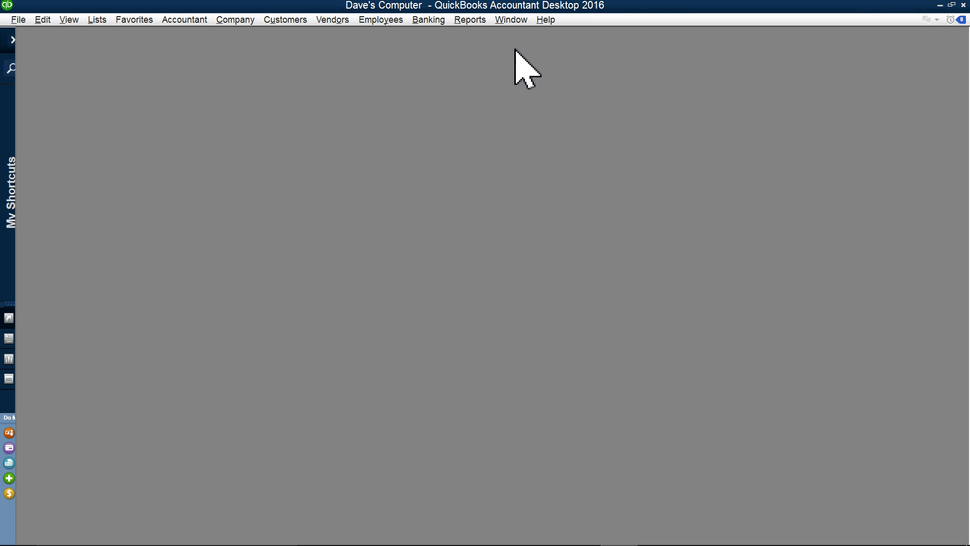
click(467, 21)
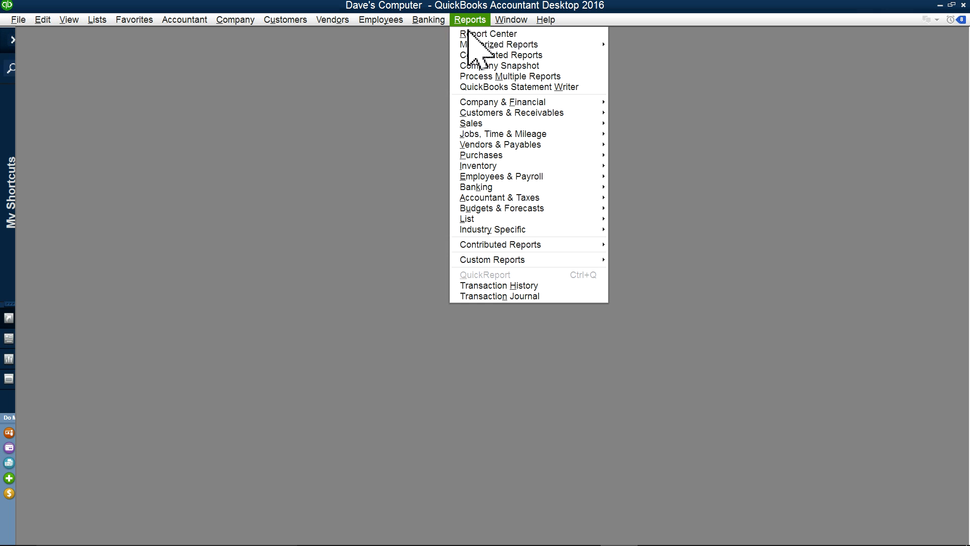
mouse_move(525, 47)
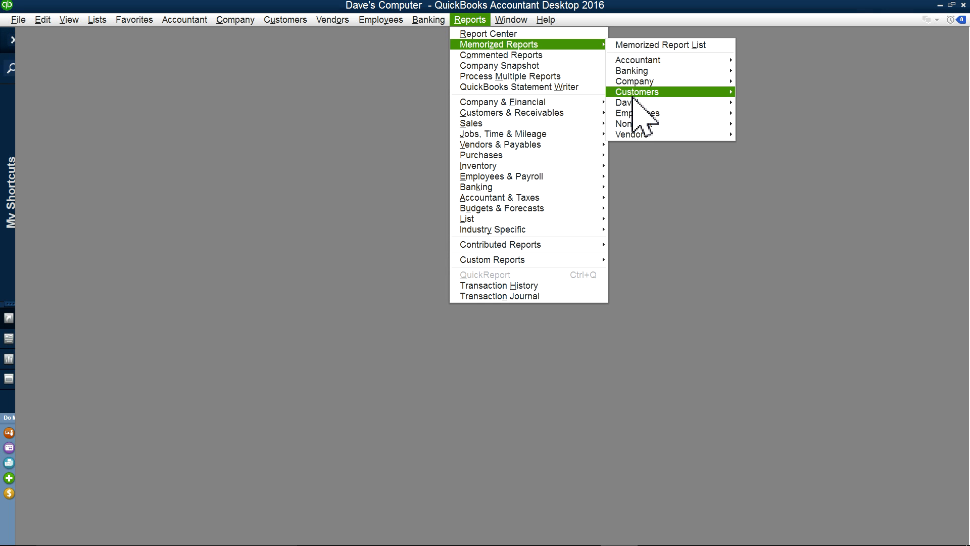
mouse_move(633, 100)
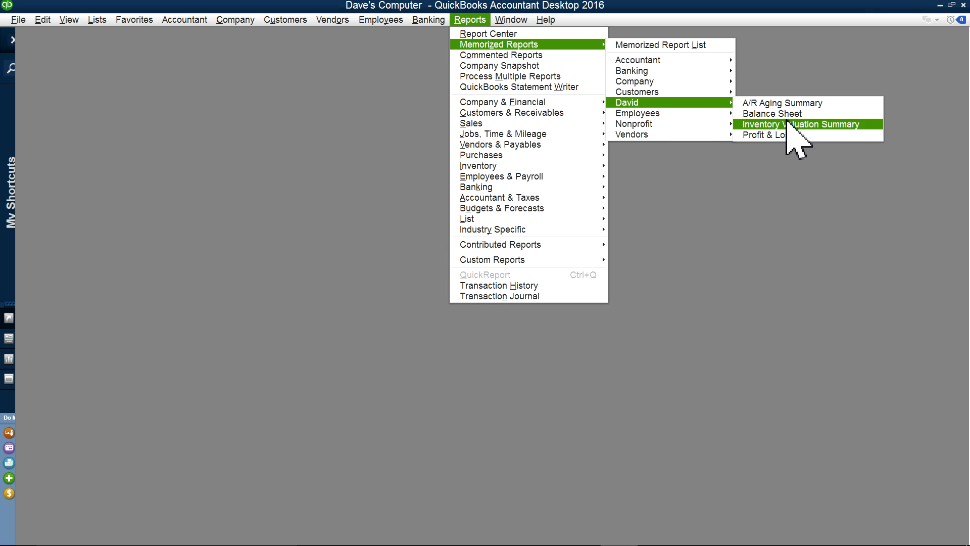
click(763, 114)
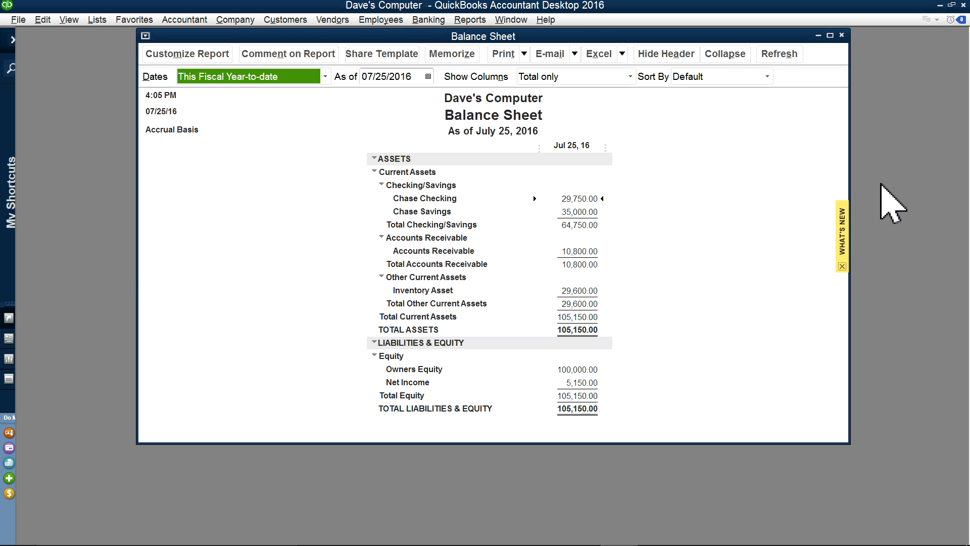
Step: Minimize the Balance Sheet report and open the Home page maximized
click(819, 37)
click(234, 22)
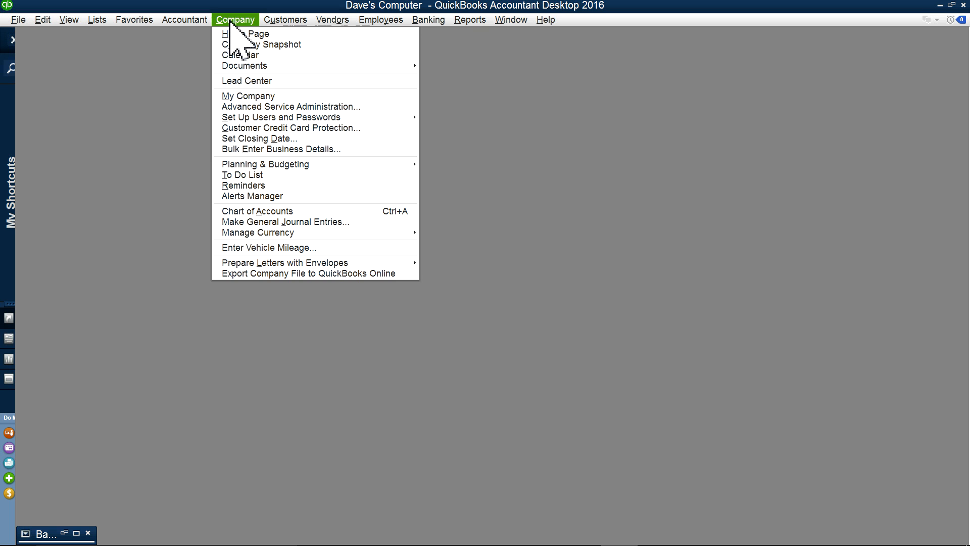
click(238, 34)
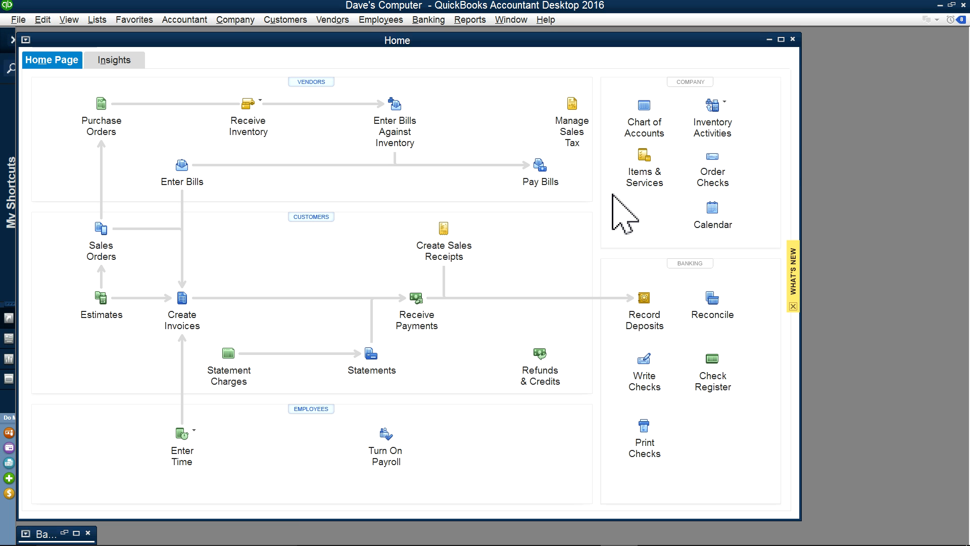
click(781, 39)
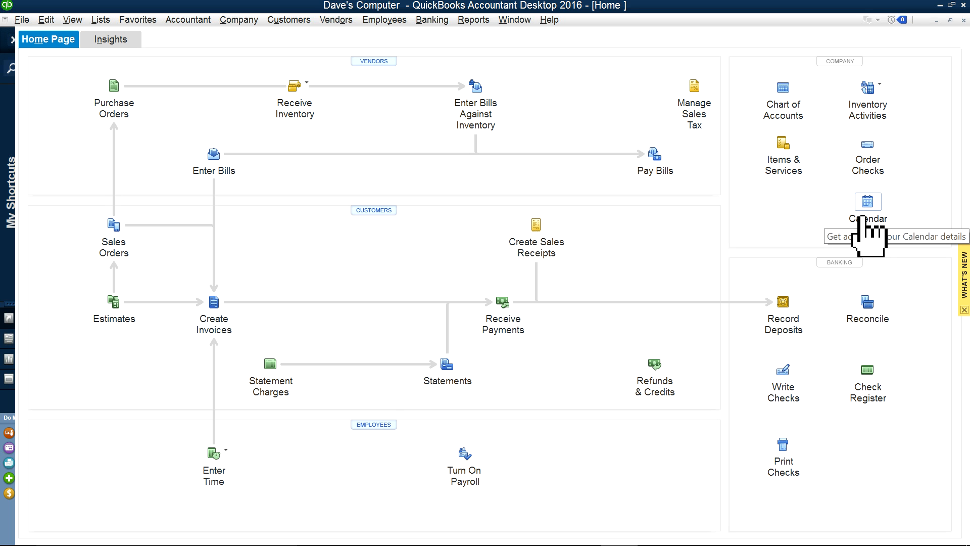
Step: Open the company calendar, examine the transactions due and entered on July 25, 26 and 27, 2016, and close it
click(865, 217)
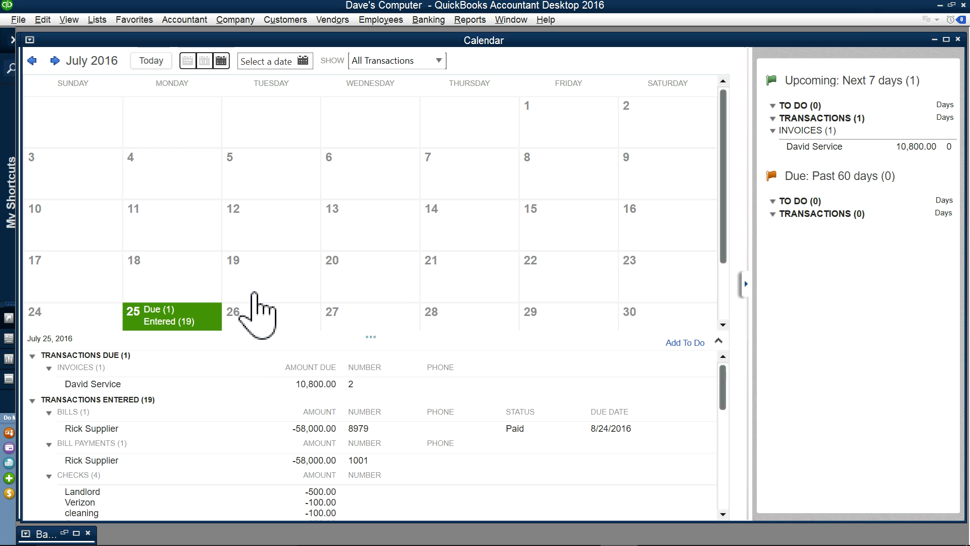
click(270, 324)
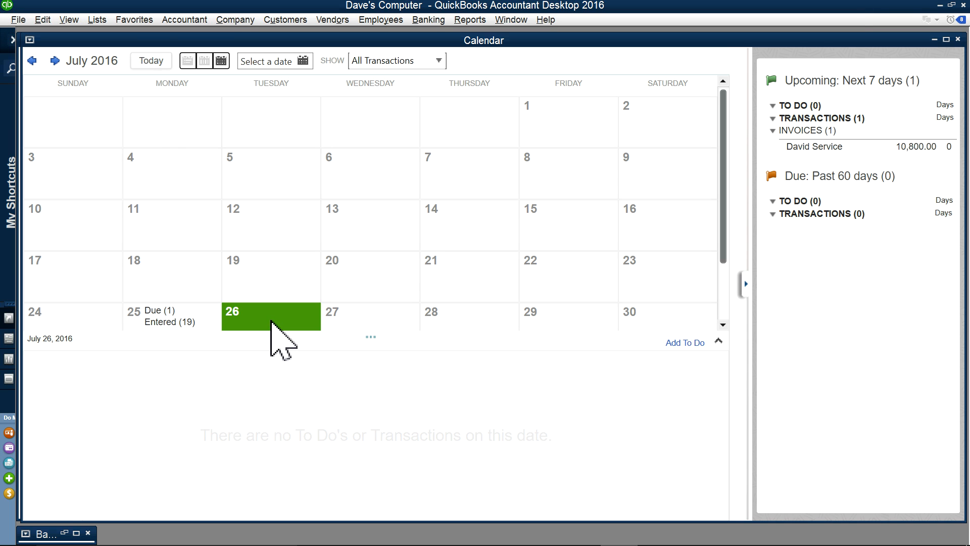
click(354, 312)
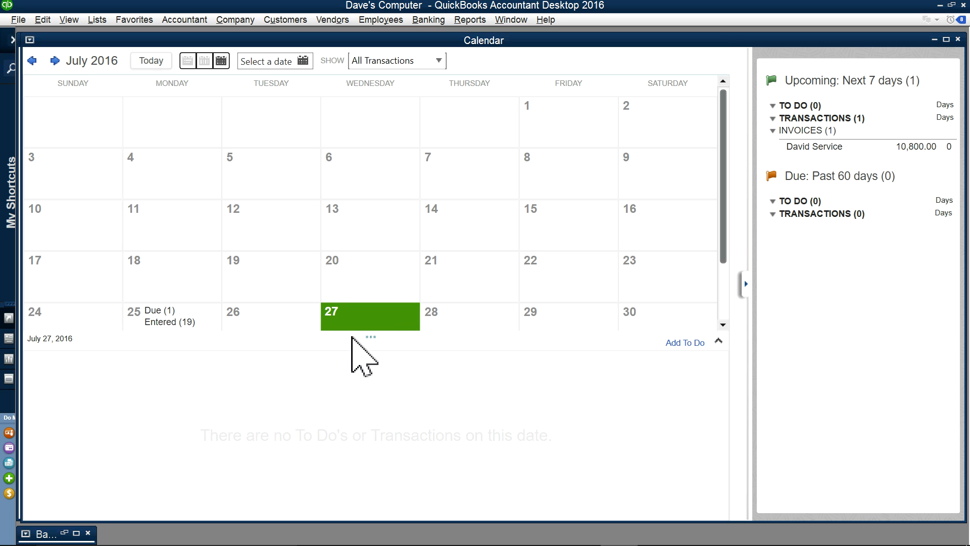
click(200, 318)
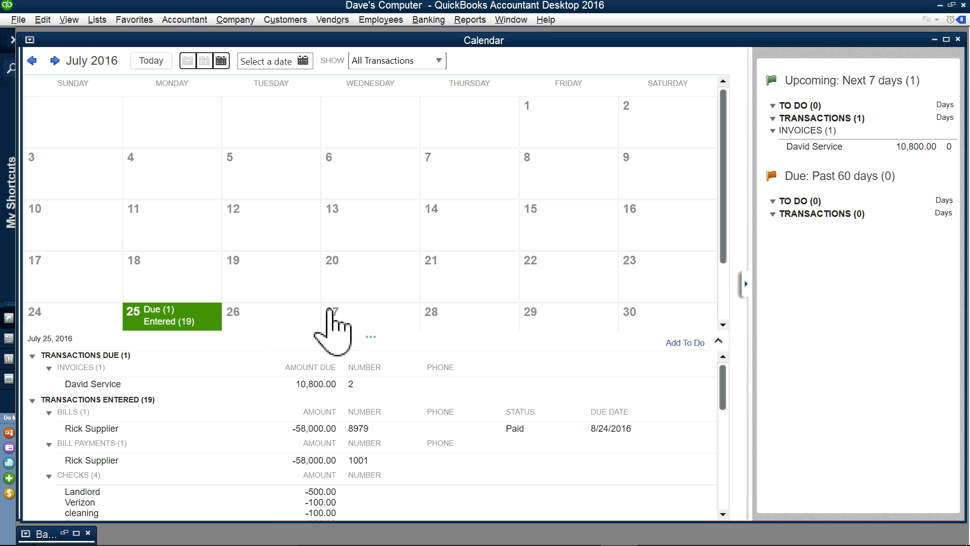
click(295, 318)
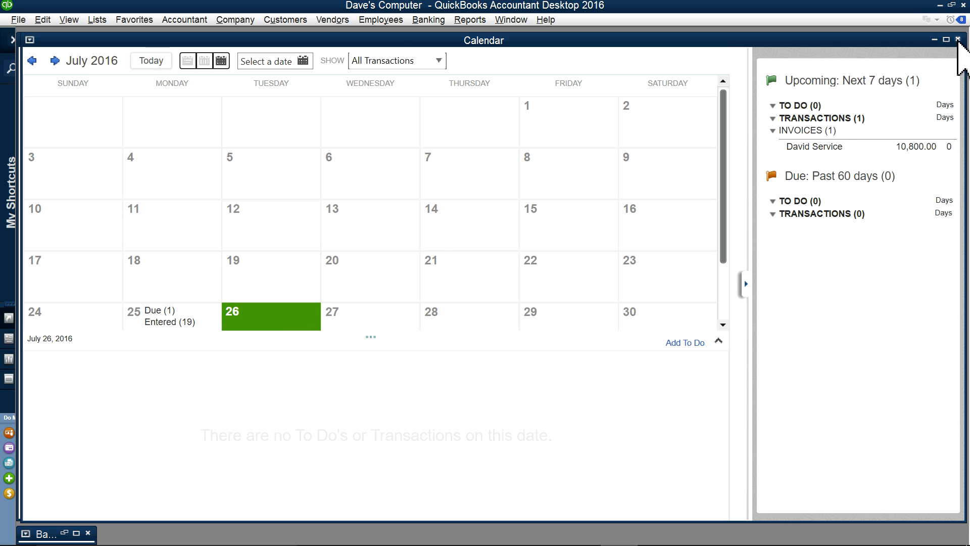
click(957, 40)
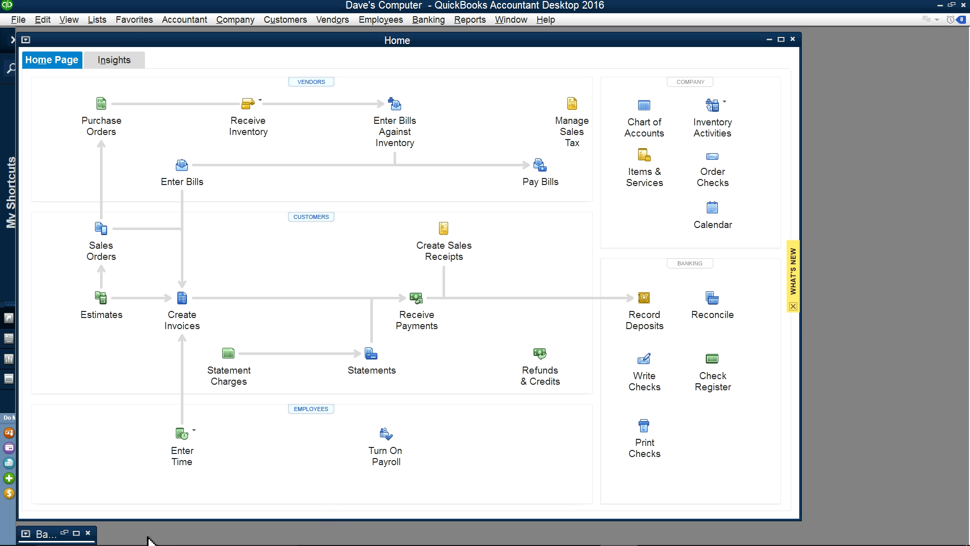
Step: Close the minimized Balance Sheet report and maximize the Home page
click(88, 533)
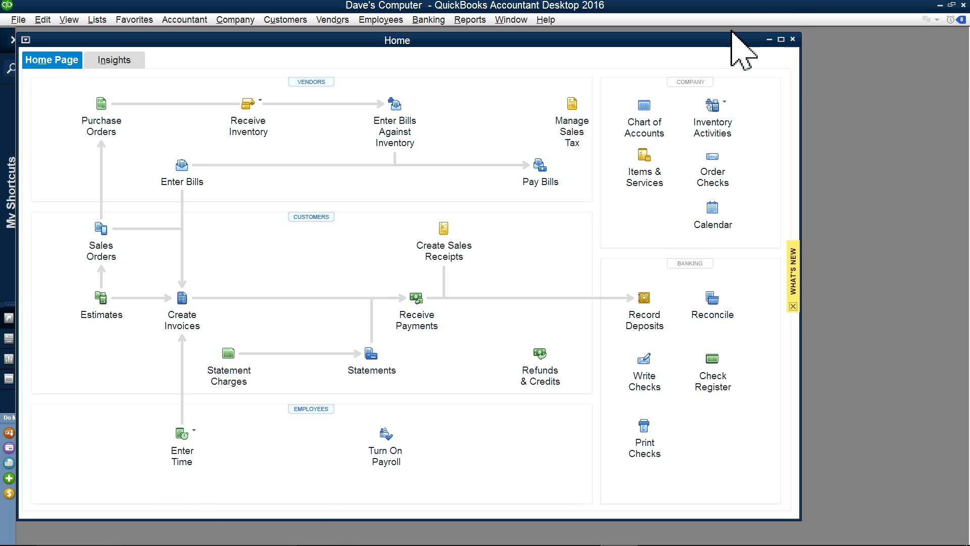
click(782, 39)
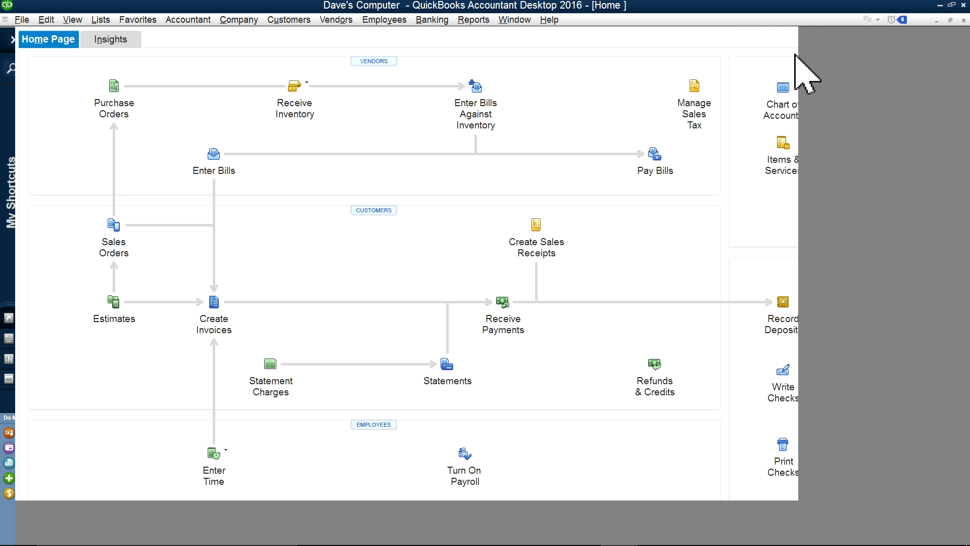